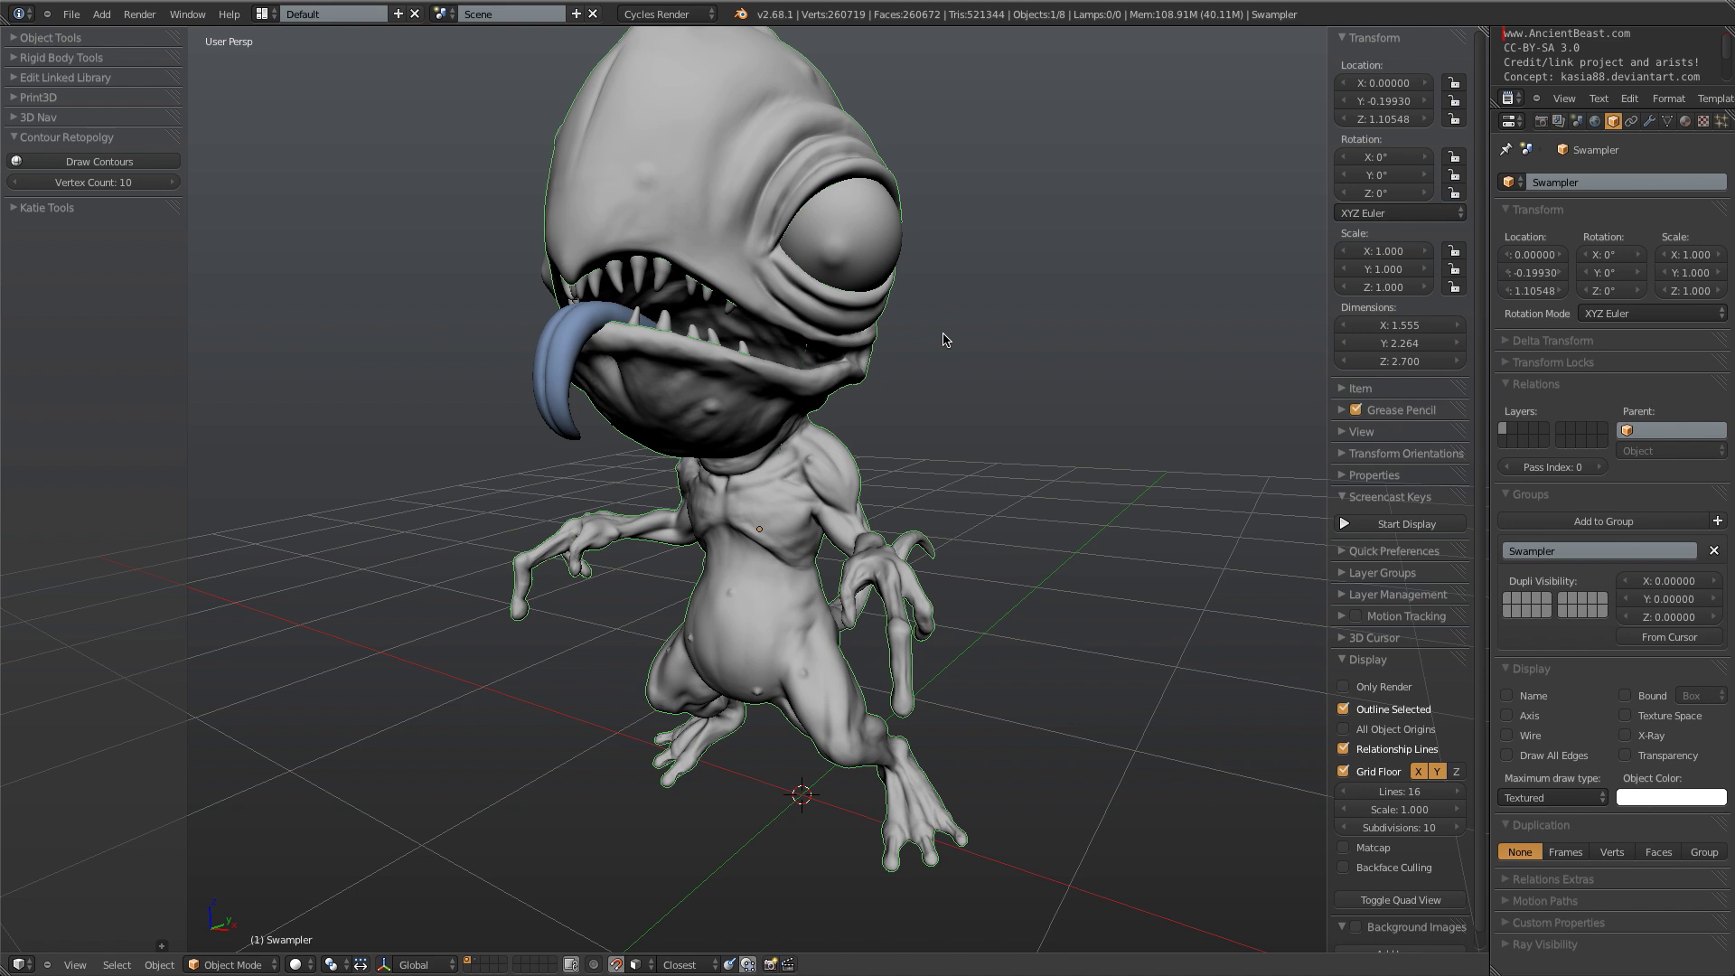
- Examine the creature sculpt's torso and arms, starting from the front orthographic view
{"action": "key", "text": "KP_1"}
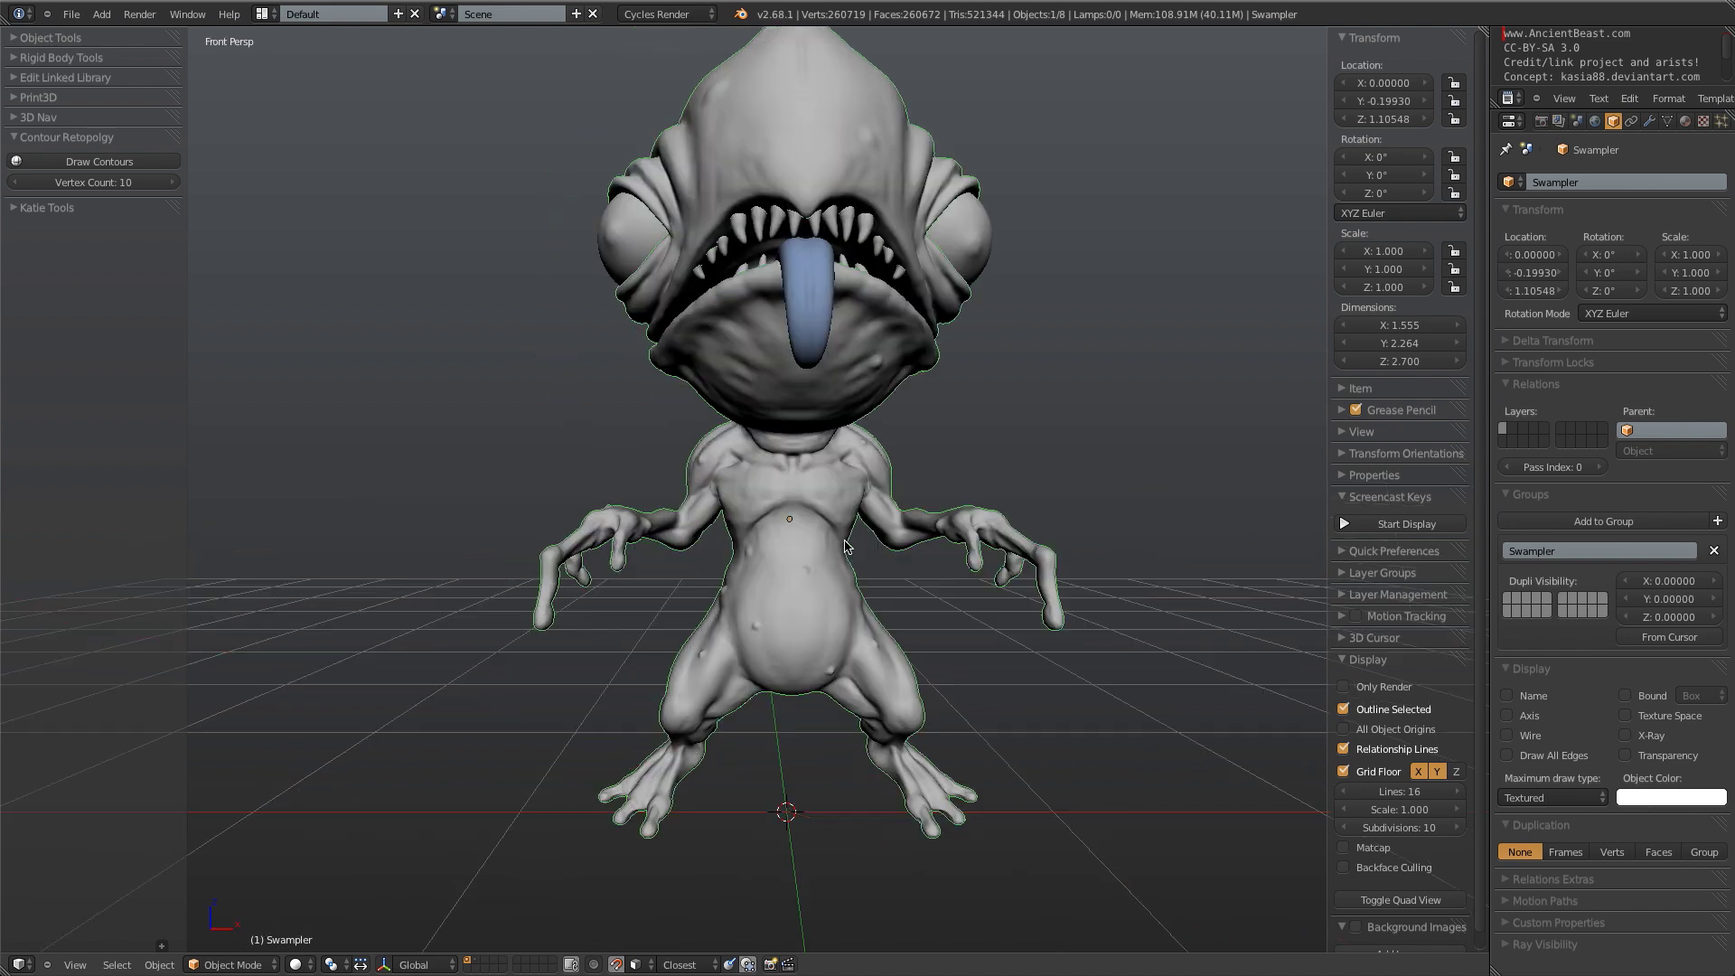
{"action": "key", "text": "KP_5"}
{"action": "scroll", "coordinate": [866, 361], "scroll_direction": "up", "scroll_amount": 4}
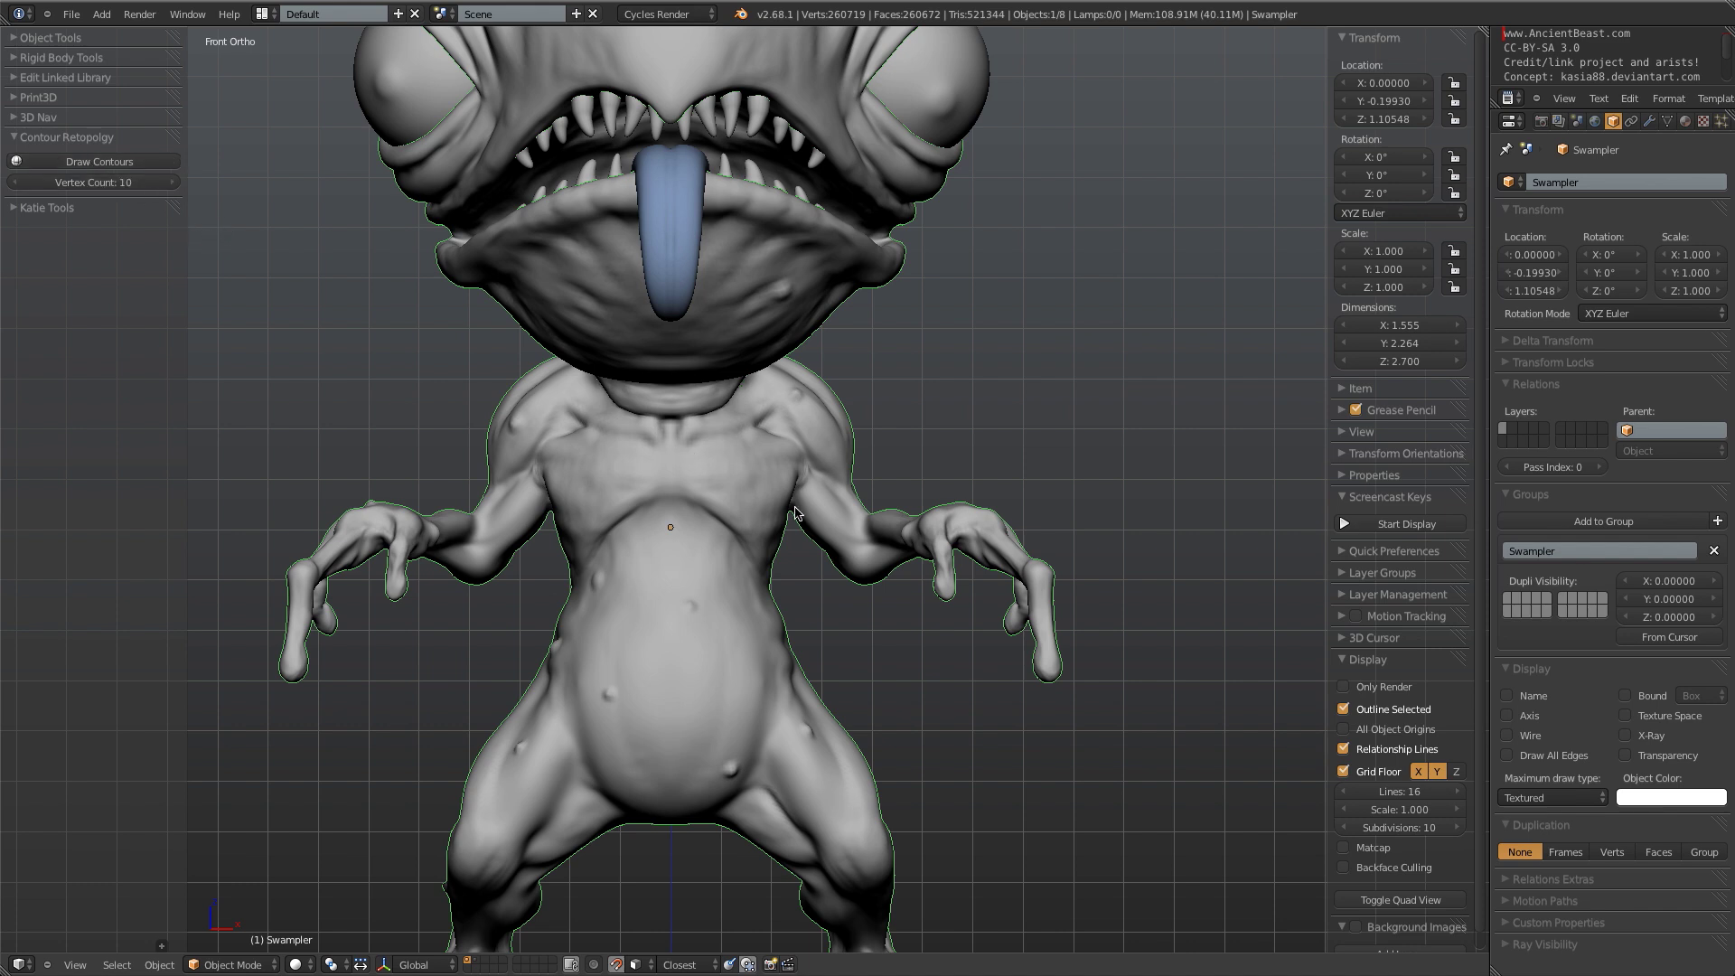
{"action": "scroll", "coordinate": [818, 512], "scroll_direction": "up", "scroll_amount": 2}
{"action": "middle_click_drag", "start_coordinate": [818, 511], "coordinate": [780, 455], "text": "shift"}
{"action": "middle_click_drag", "start_coordinate": [780, 455], "coordinate": [579, 588]}
{"action": "middle_click_drag", "start_coordinate": [838, 676], "coordinate": [461, 685]}
{"action": "scroll", "coordinate": [680, 479], "scroll_direction": "down", "scroll_amount": 2}
{"action": "middle_click_drag", "start_coordinate": [678, 480], "coordinate": [1162, 453]}
{"action": "scroll", "coordinate": [653, 460], "scroll_direction": "down", "scroll_amount": 2}
{"action": "scroll", "coordinate": [664, 453], "scroll_direction": "up", "scroll_amount": 2}
{"action": "scroll", "coordinate": [711, 466], "scroll_direction": "down", "scroll_amount": 2}
{"action": "scroll", "coordinate": [1094, 446], "scroll_direction": "up", "scroll_amount": 2}
{"action": "scroll", "coordinate": [1093, 447], "scroll_direction": "up", "scroll_amount": 1}
- Examine the full creature from several sides, covering the belly, tail, head and outstretched arm
{"action": "middle_click_drag", "start_coordinate": [940, 415], "coordinate": [1022, 389]}
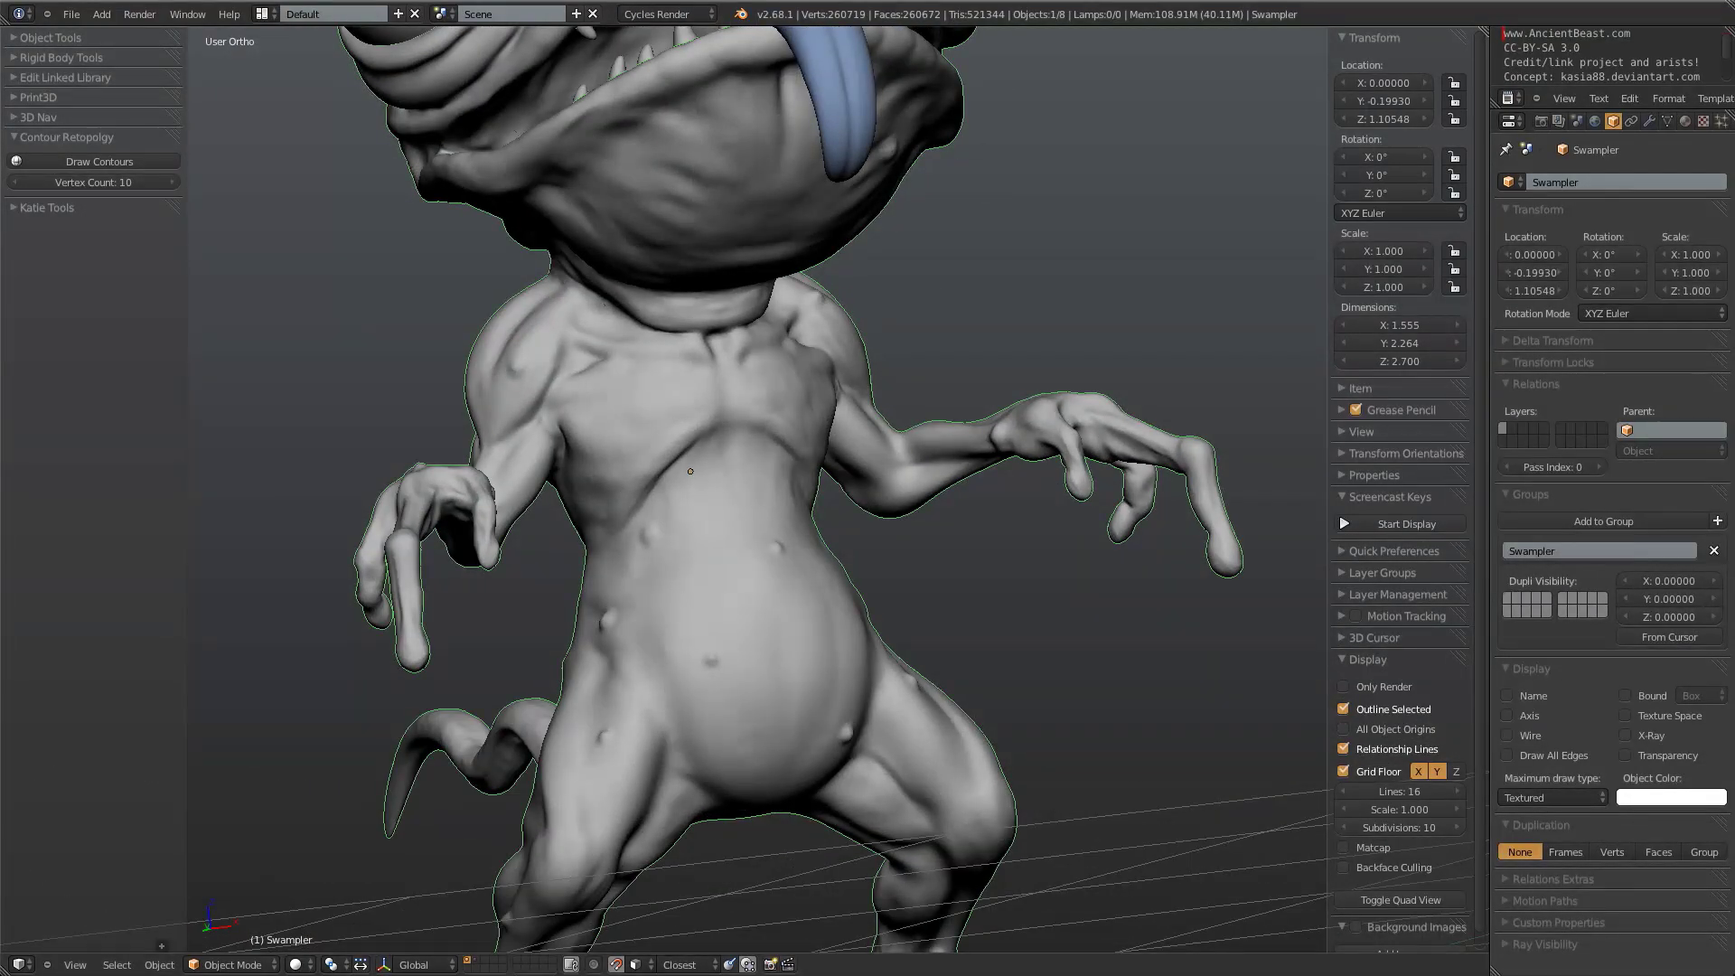
{"action": "mouse_move", "coordinate": [917, 496]}
{"action": "middle_mouse_down"}
{"action": "mouse_move", "coordinate": [843, 536]}
{"action": "mouse_move", "coordinate": [902, 520]}
{"action": "middle_mouse_up"}
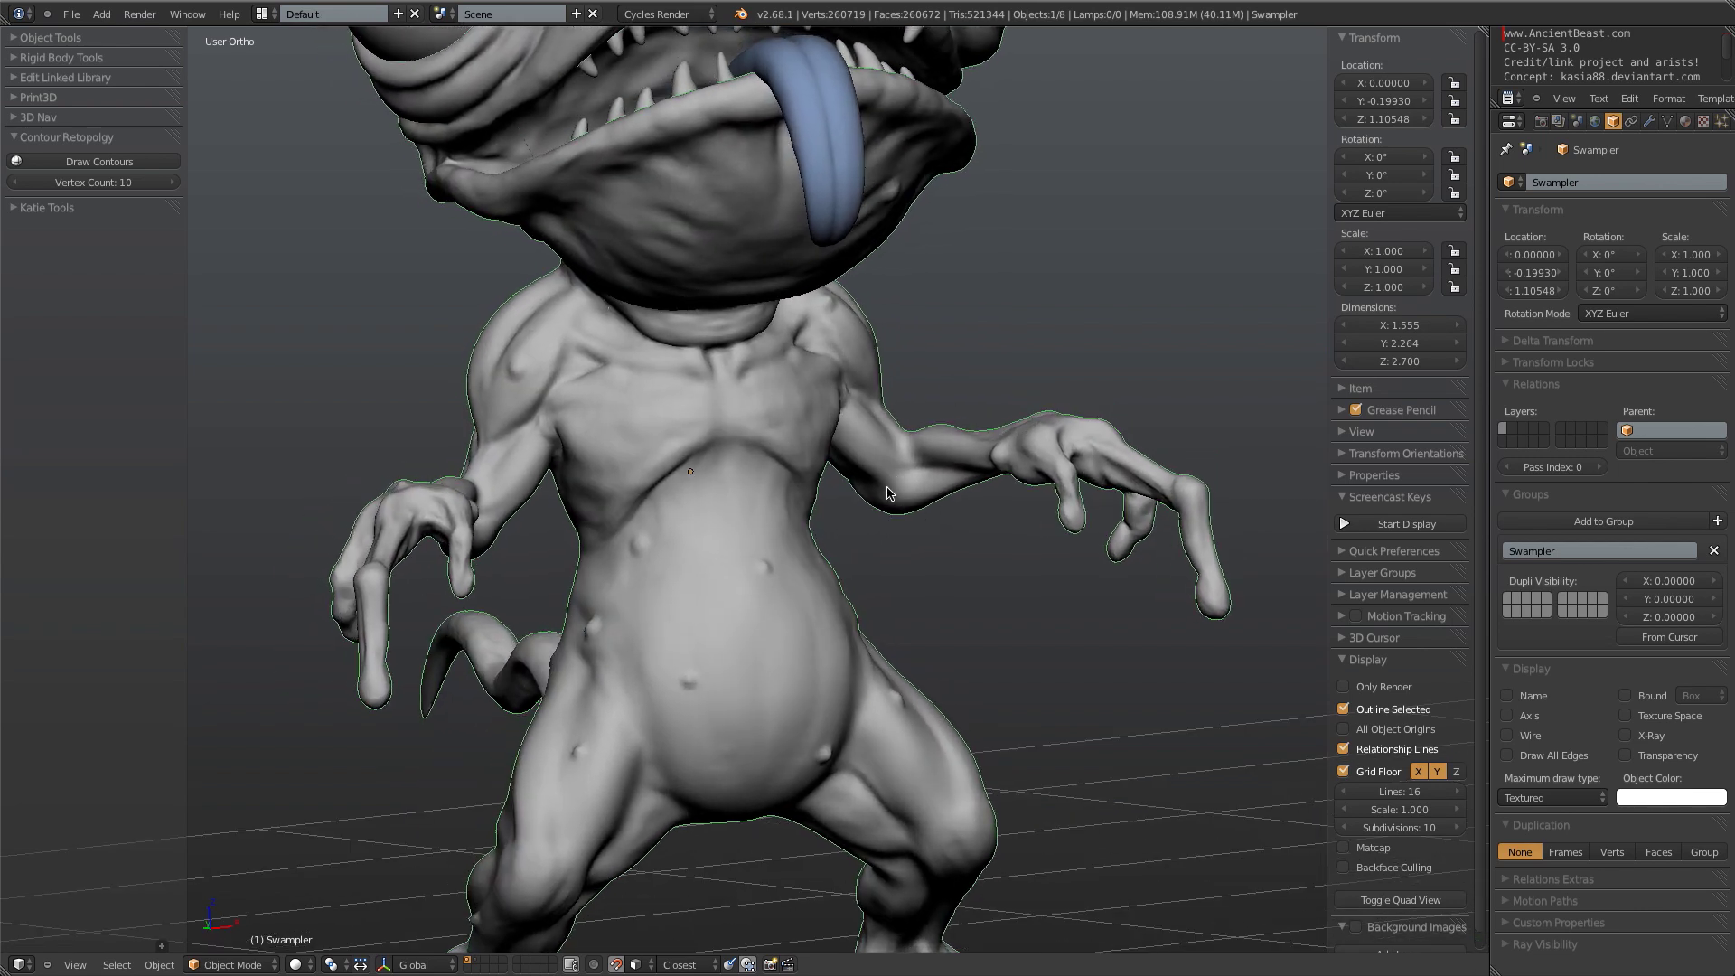
{"action": "middle_click_drag", "start_coordinate": [875, 506], "coordinate": [615, 349]}
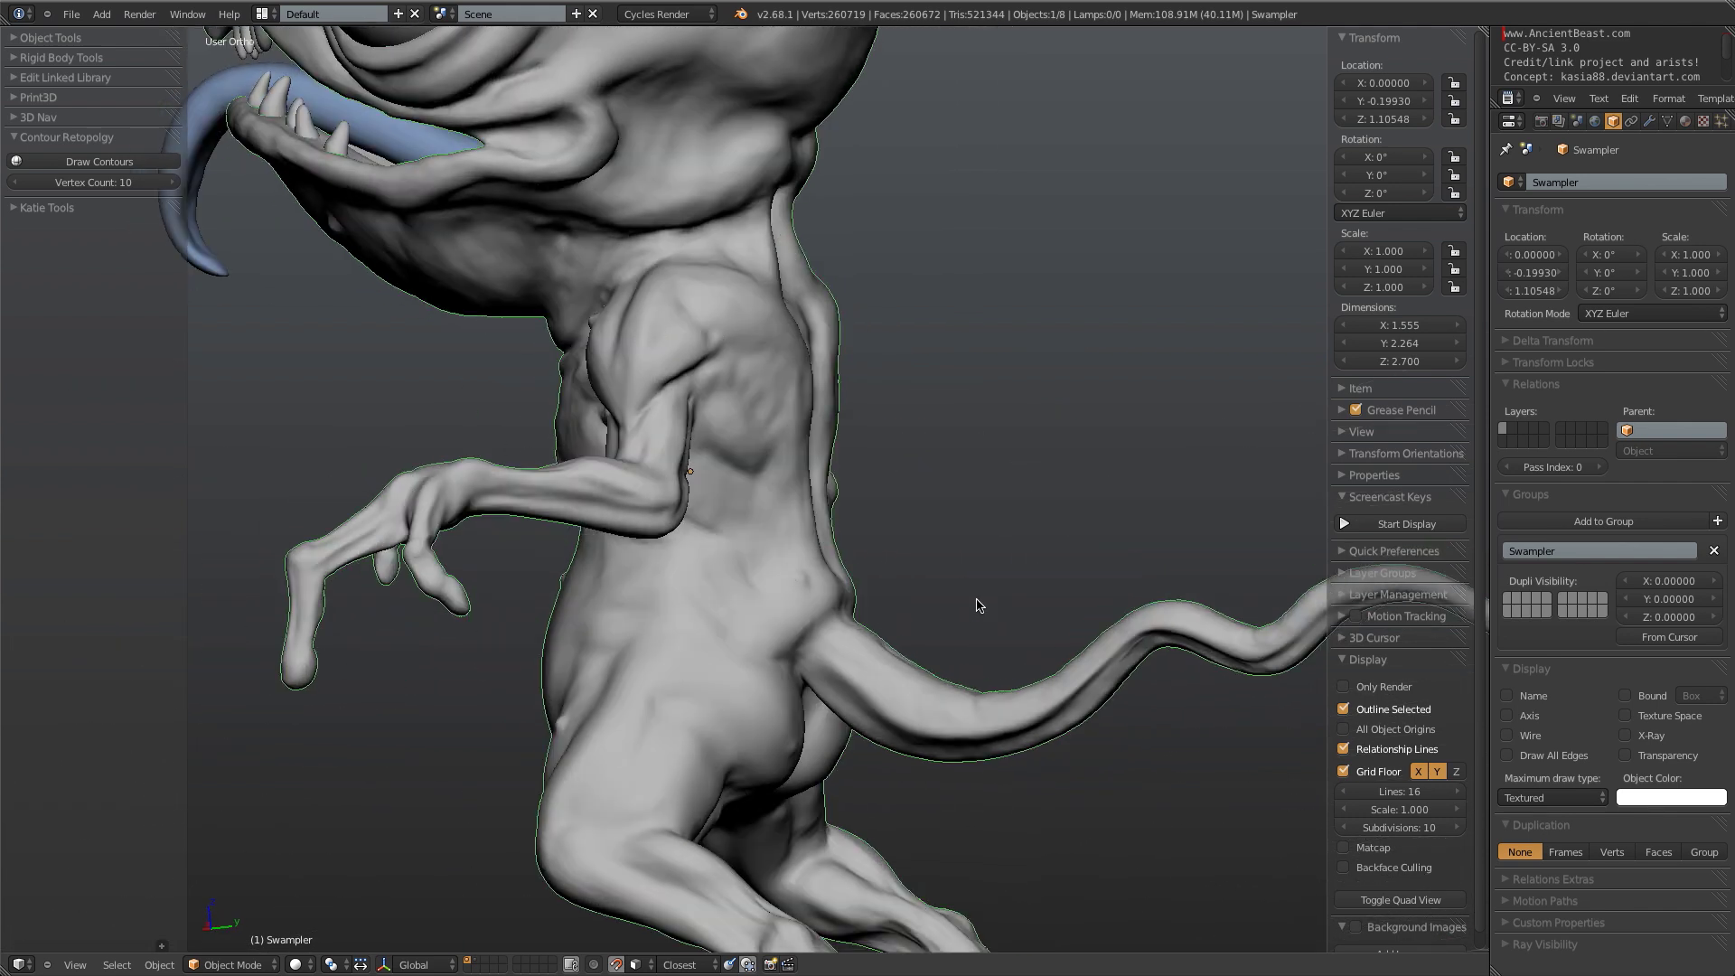
{"action": "middle_click_drag", "start_coordinate": [865, 427], "coordinate": [863, 471]}
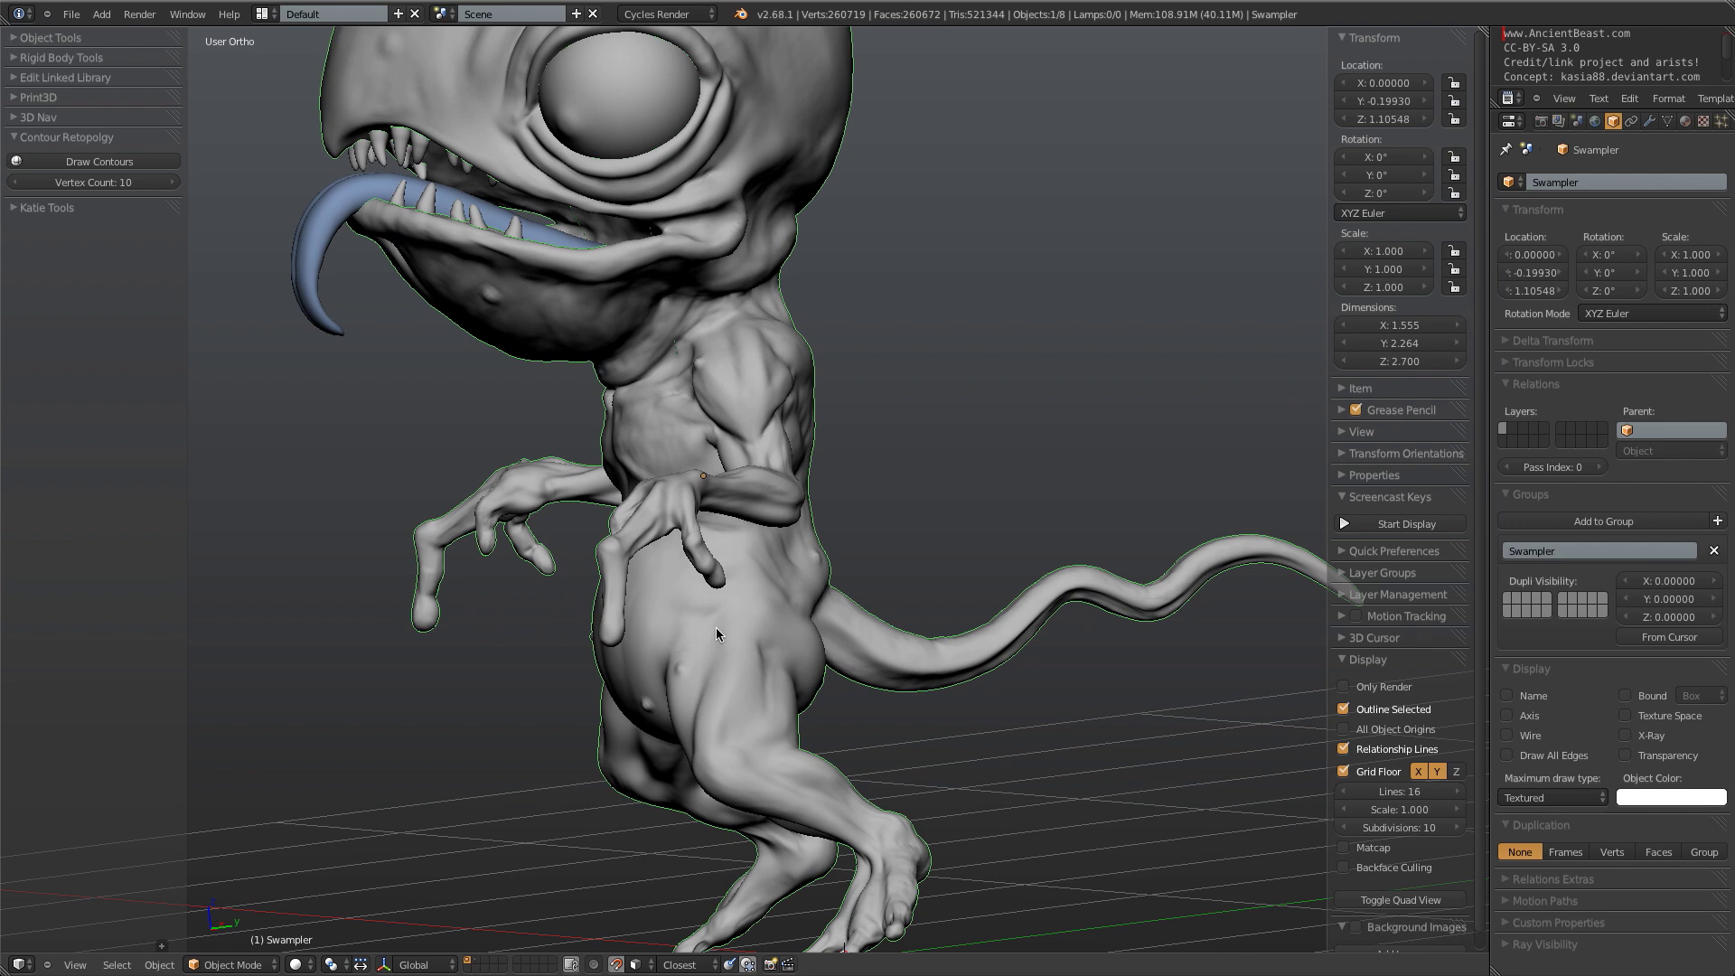
{"action": "middle_click_drag", "start_coordinate": [871, 442], "coordinate": [790, 418]}
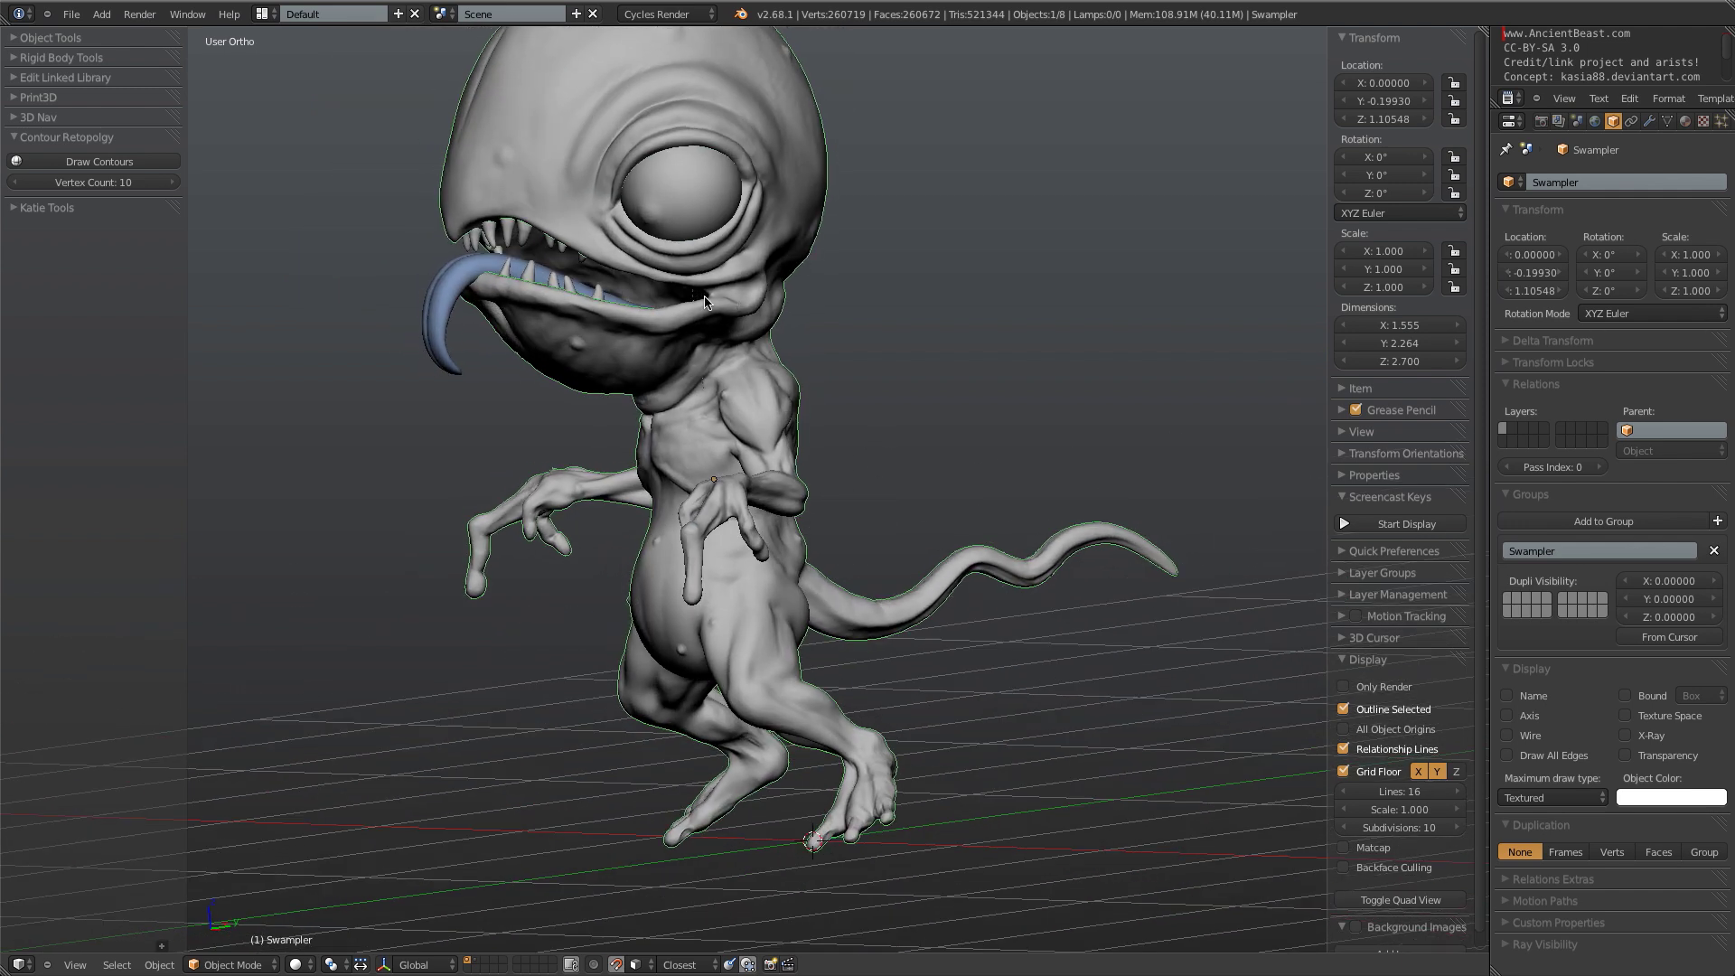
{"action": "middle_click_drag", "start_coordinate": [775, 273], "coordinate": [733, 238]}
{"action": "middle_click_drag", "start_coordinate": [690, 410], "coordinate": [765, 540]}
{"action": "middle_click_drag", "start_coordinate": [751, 475], "coordinate": [847, 495]}
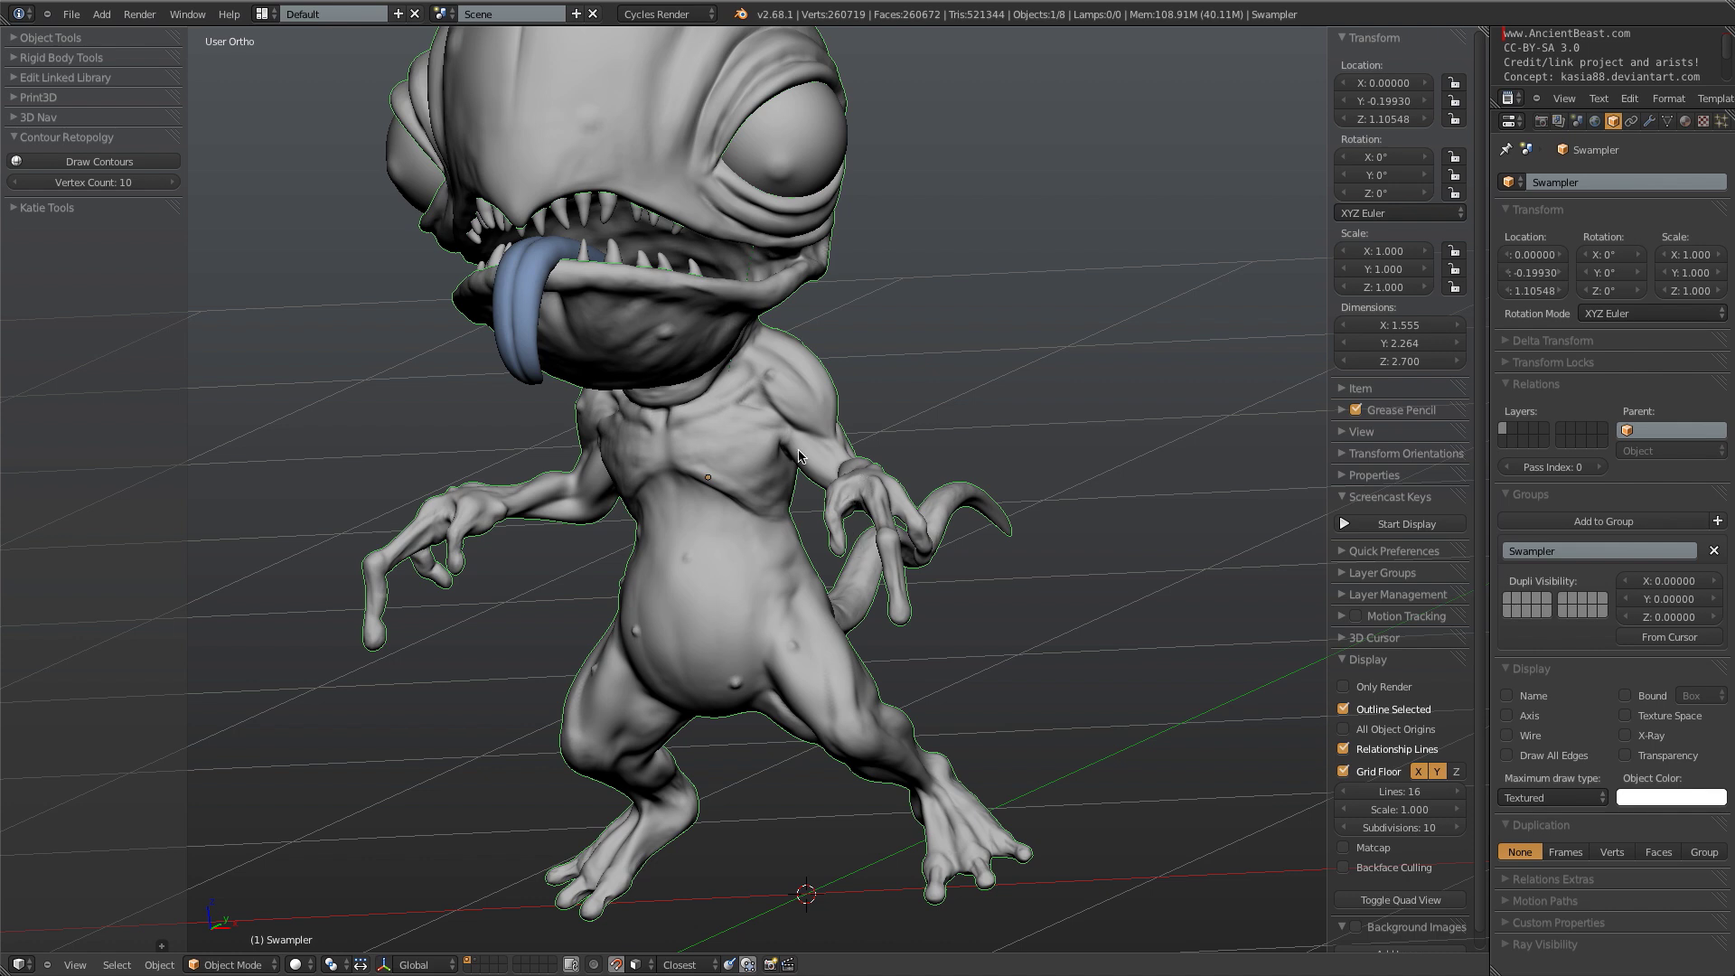
{"action": "middle_click_drag", "start_coordinate": [829, 521], "coordinate": [844, 454]}
{"action": "scroll", "coordinate": [895, 515], "scroll_direction": "up", "scroll_amount": 5}
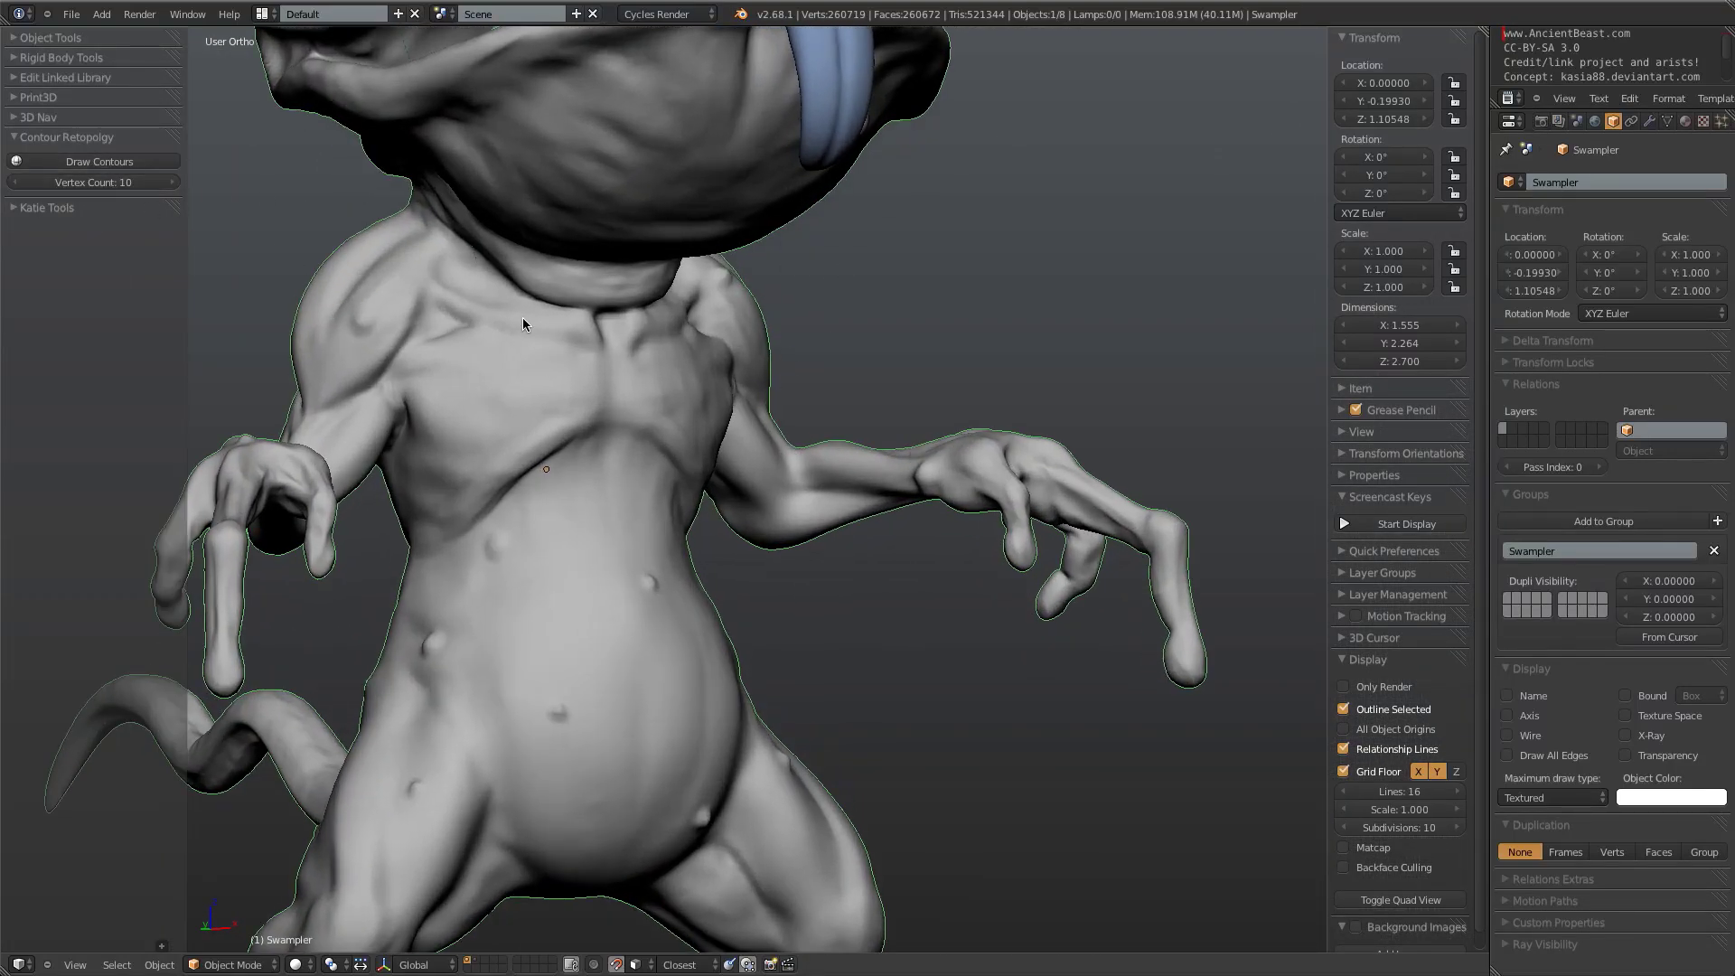
{"action": "middle_click_drag", "start_coordinate": [727, 420], "coordinate": [605, 532]}
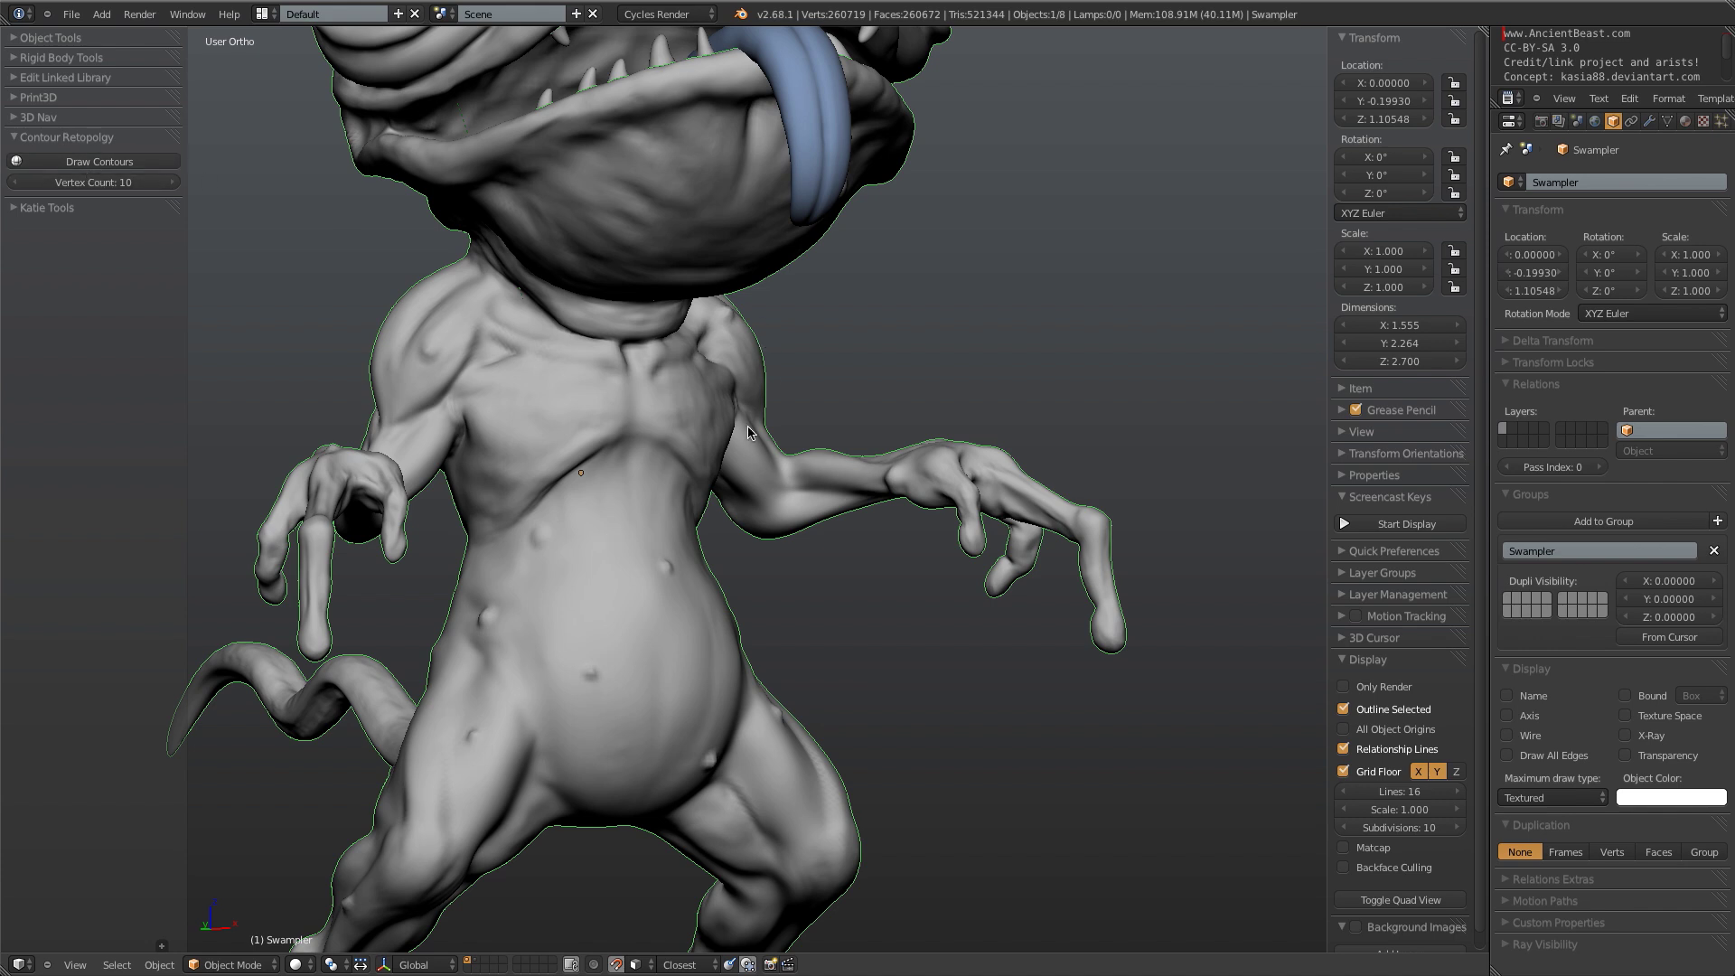
- Start Draw Contours on the sculpt and cut the first 12-segment contours around the upper arm above the elbow
{"action": "scroll", "coordinate": [750, 425], "scroll_direction": "up", "scroll_amount": 5}
{"action": "left_click", "coordinate": [149, 163]}
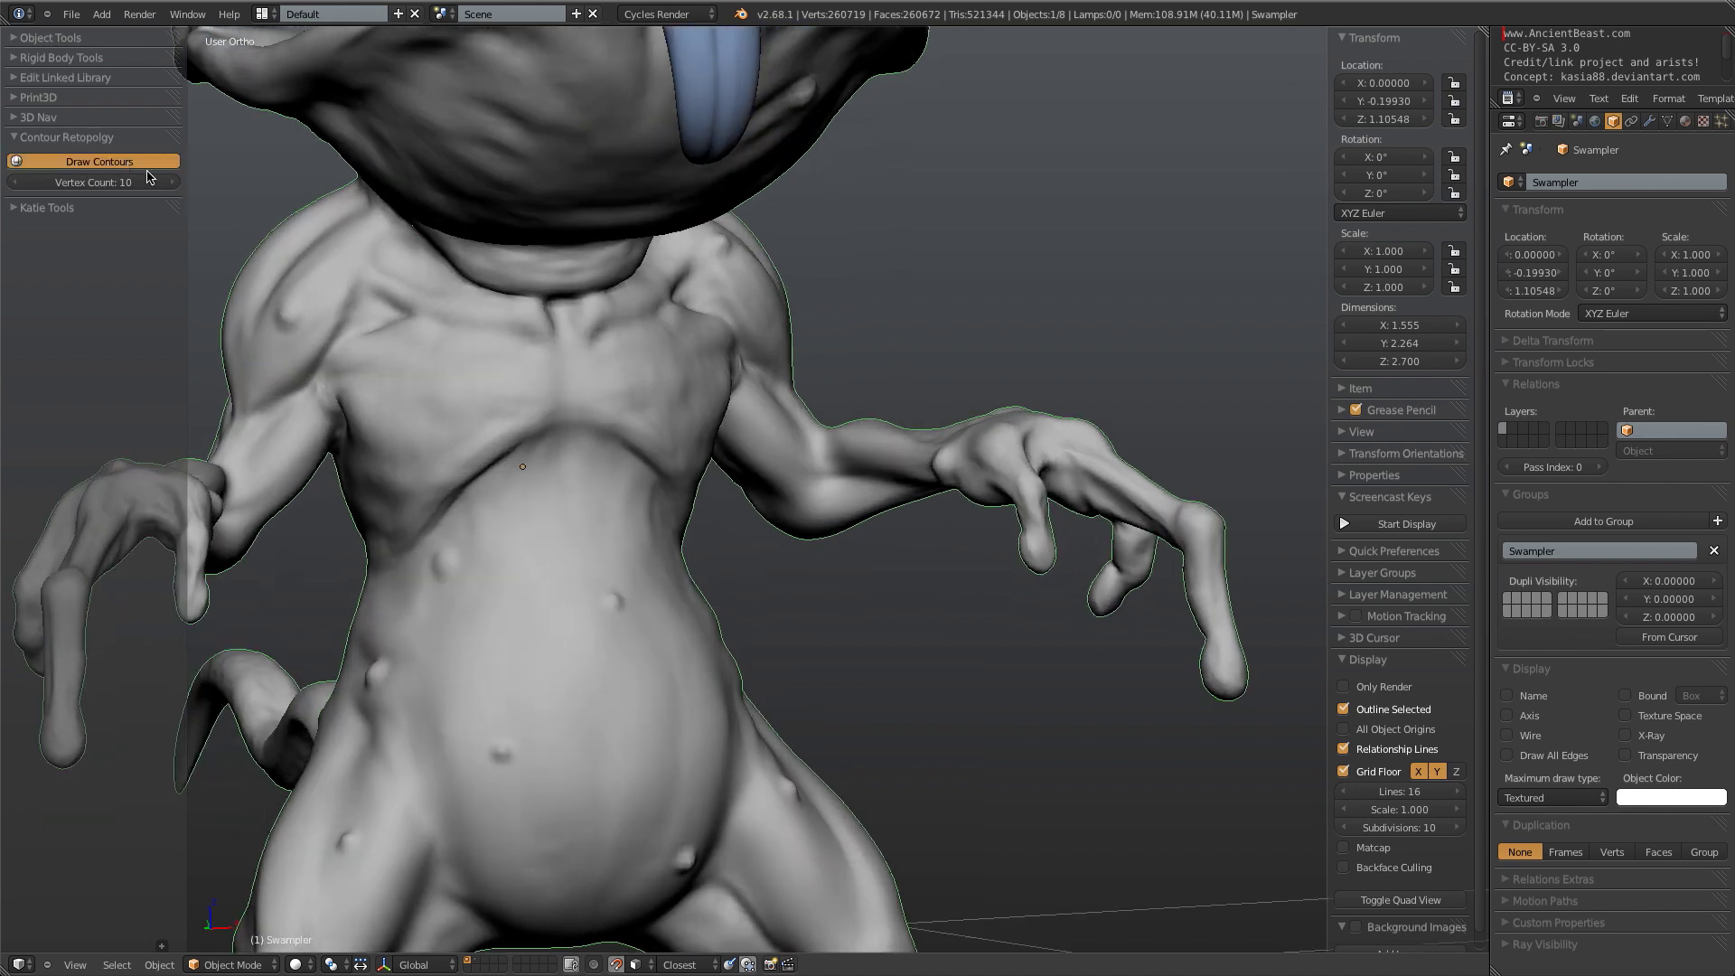
{"action": "scroll", "coordinate": [818, 432], "scroll_direction": "up", "scroll_amount": 5}
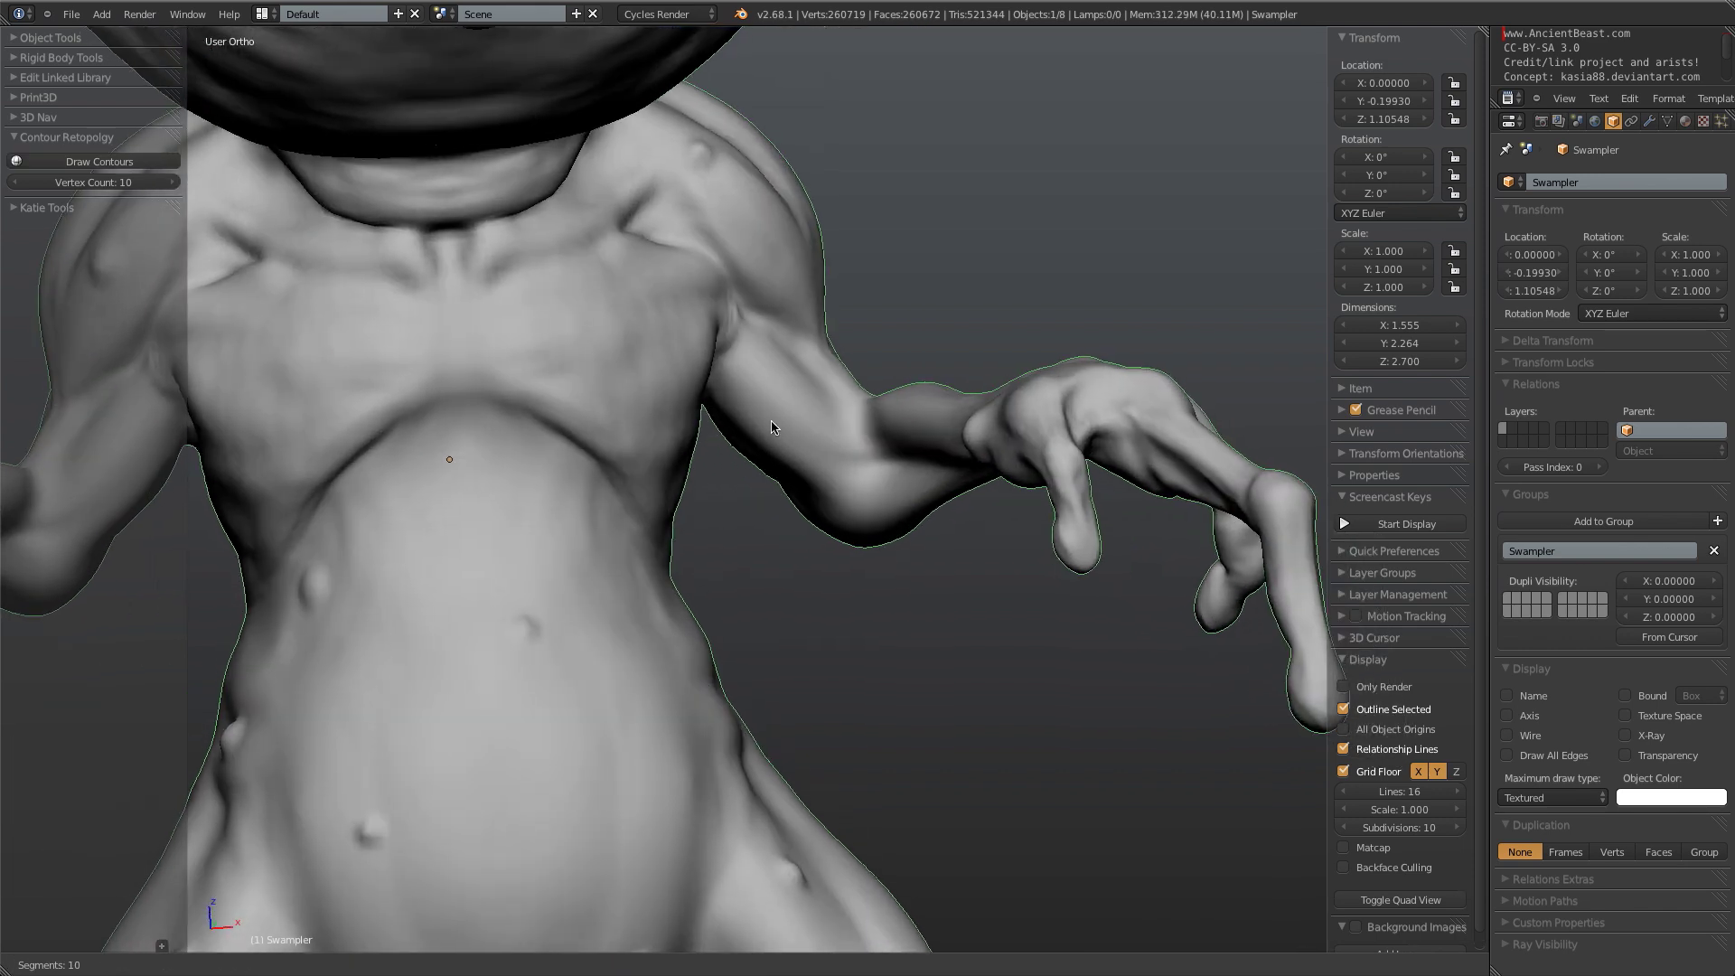
{"action": "left_click_drag", "start_coordinate": [848, 345], "coordinate": [703, 479]}
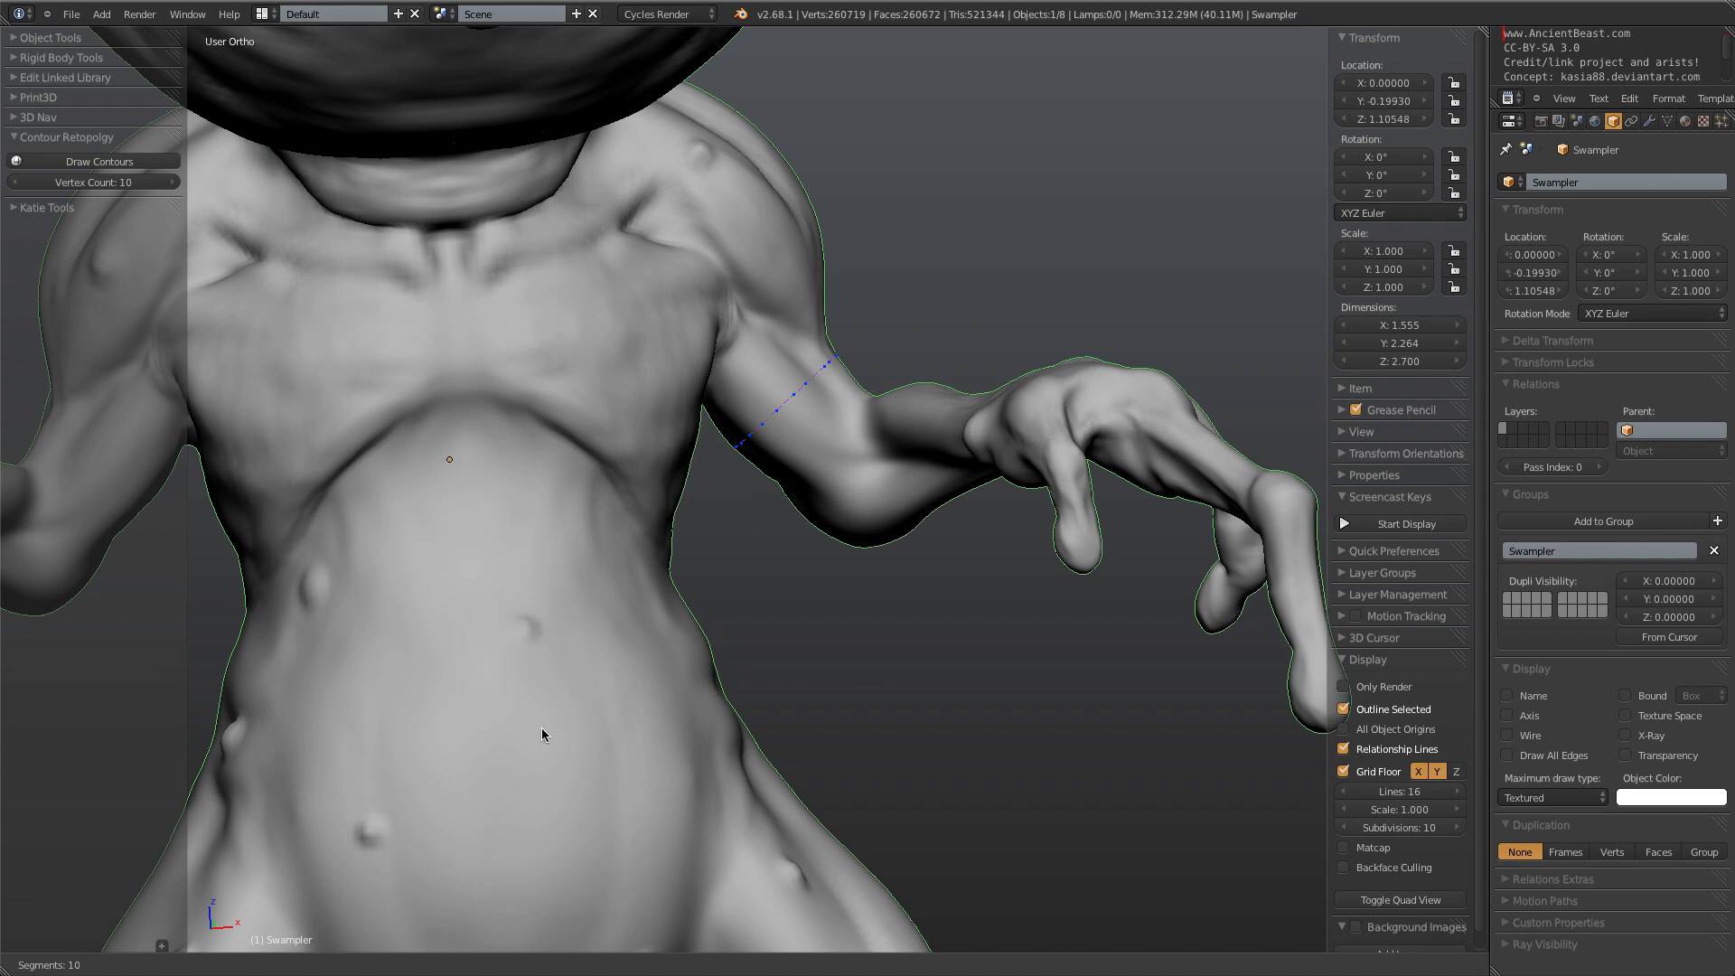
{"action": "middle_click_drag", "start_coordinate": [791, 377], "coordinate": [832, 398]}
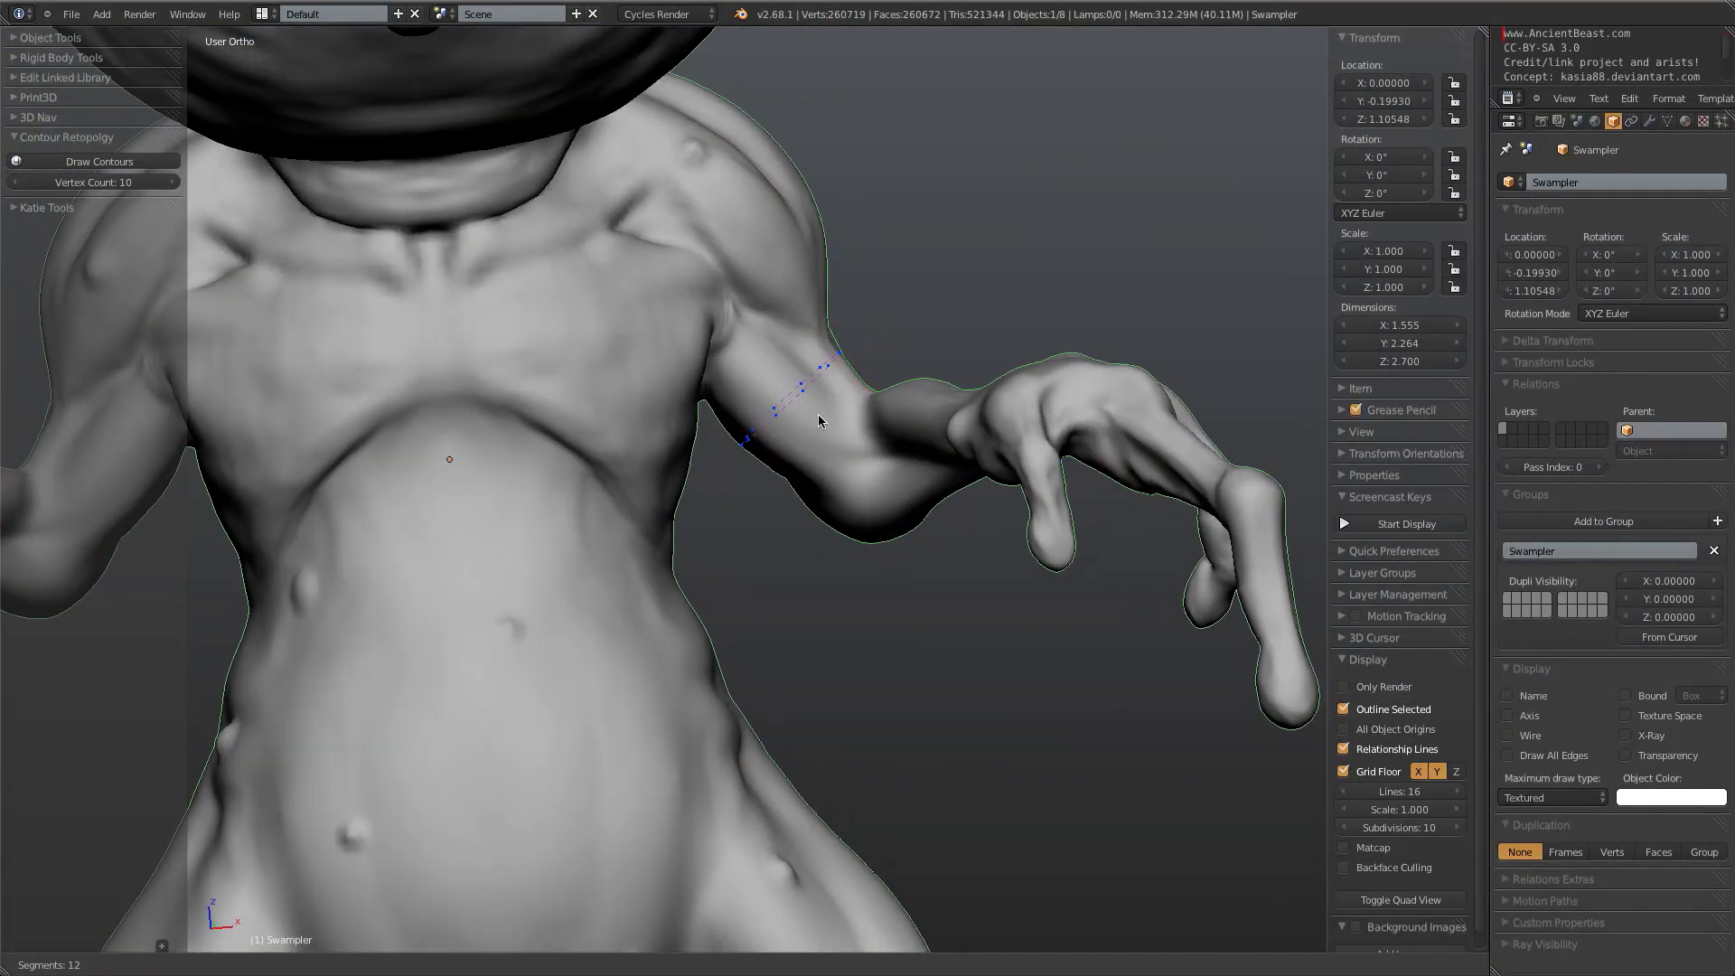
{"action": "middle_click_drag", "start_coordinate": [667, 488], "coordinate": [817, 522]}
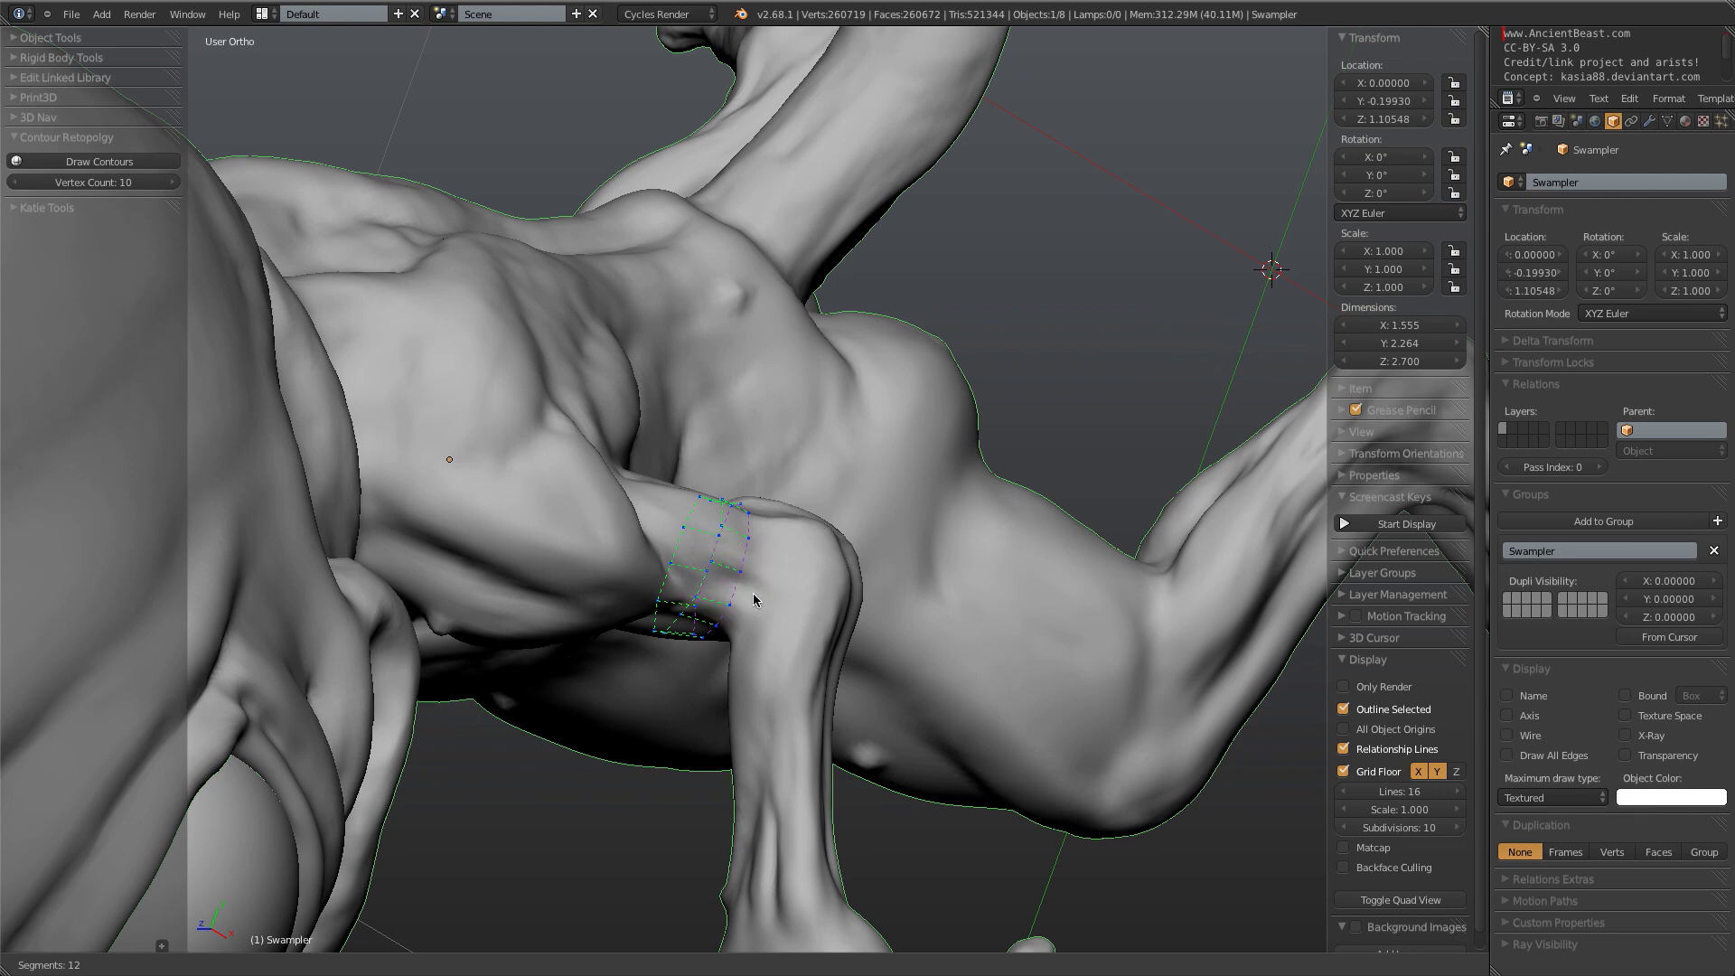
{"action": "middle_click_drag", "start_coordinate": [887, 541], "coordinate": [748, 429]}
{"action": "scroll", "coordinate": [834, 429], "scroll_direction": "up", "scroll_amount": 7}
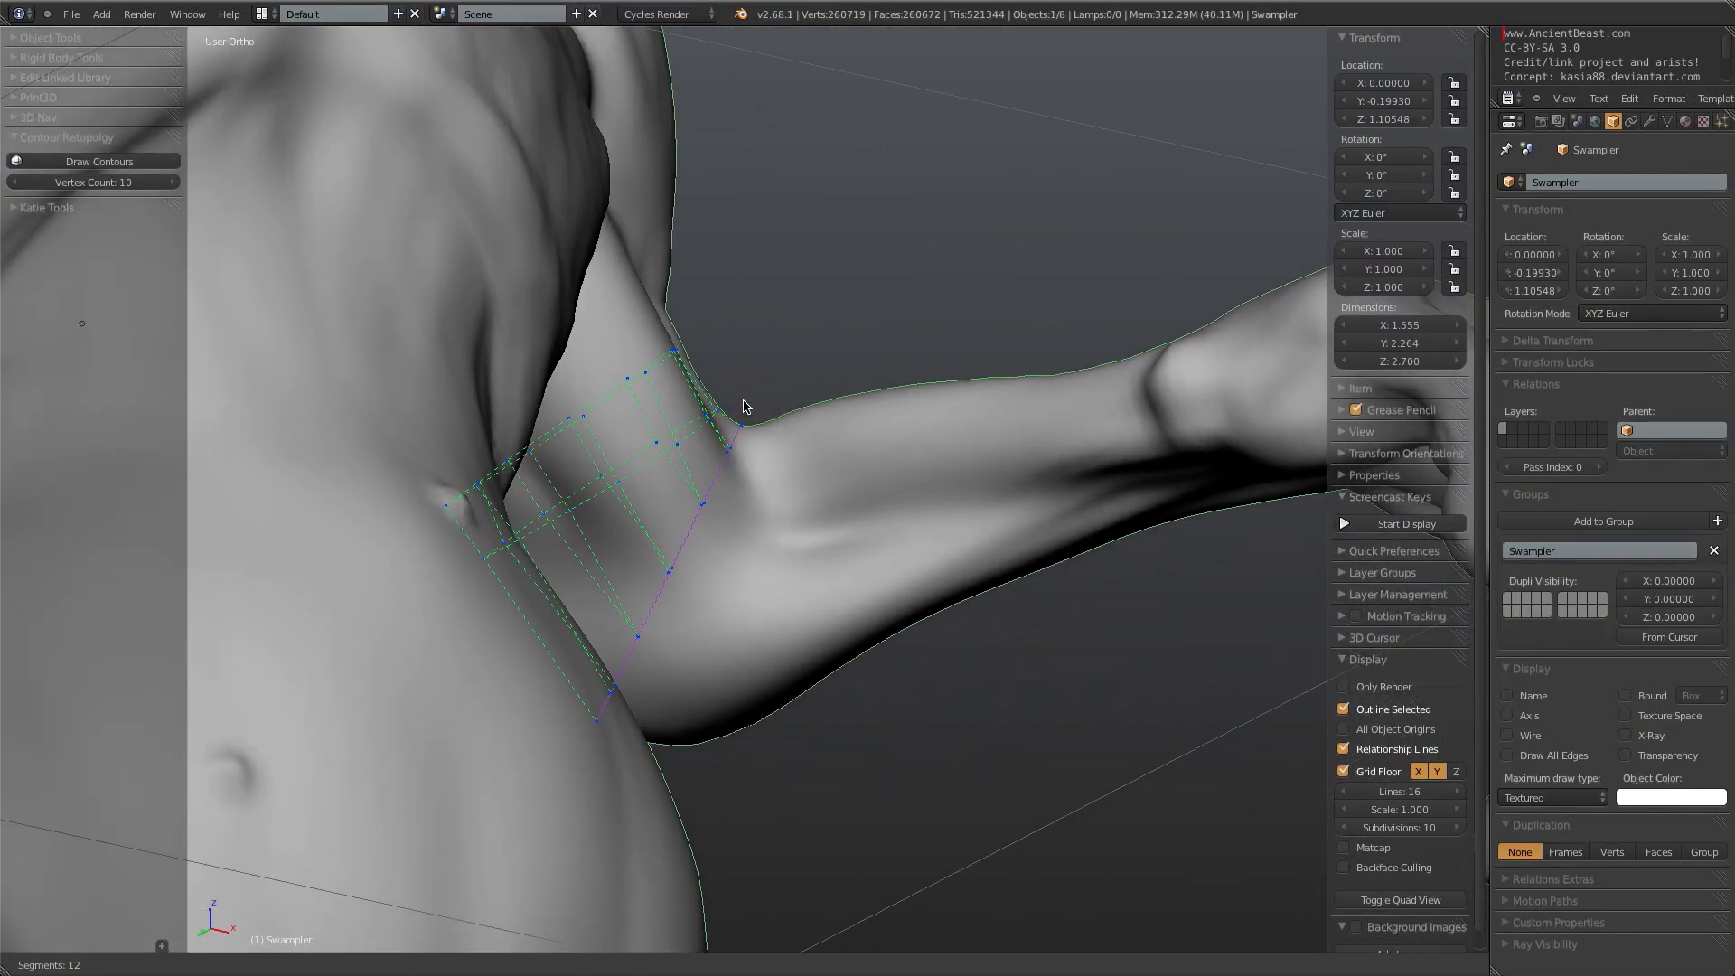
- Add further 12-segment contours around the elbow and onto the start of the forearm
{"action": "left_click_drag", "start_coordinate": [504, 695], "coordinate": [504, 697]}
{"action": "mouse_move", "coordinate": [622, 463]}
{"action": "left_mouse_down"}
{"action": "mouse_move", "coordinate": [570, 507]}
{"action": "mouse_move", "coordinate": [594, 464]}
{"action": "left_mouse_up"}
{"action": "scroll", "coordinate": [707, 502], "scroll_direction": "down", "scroll_amount": 1}
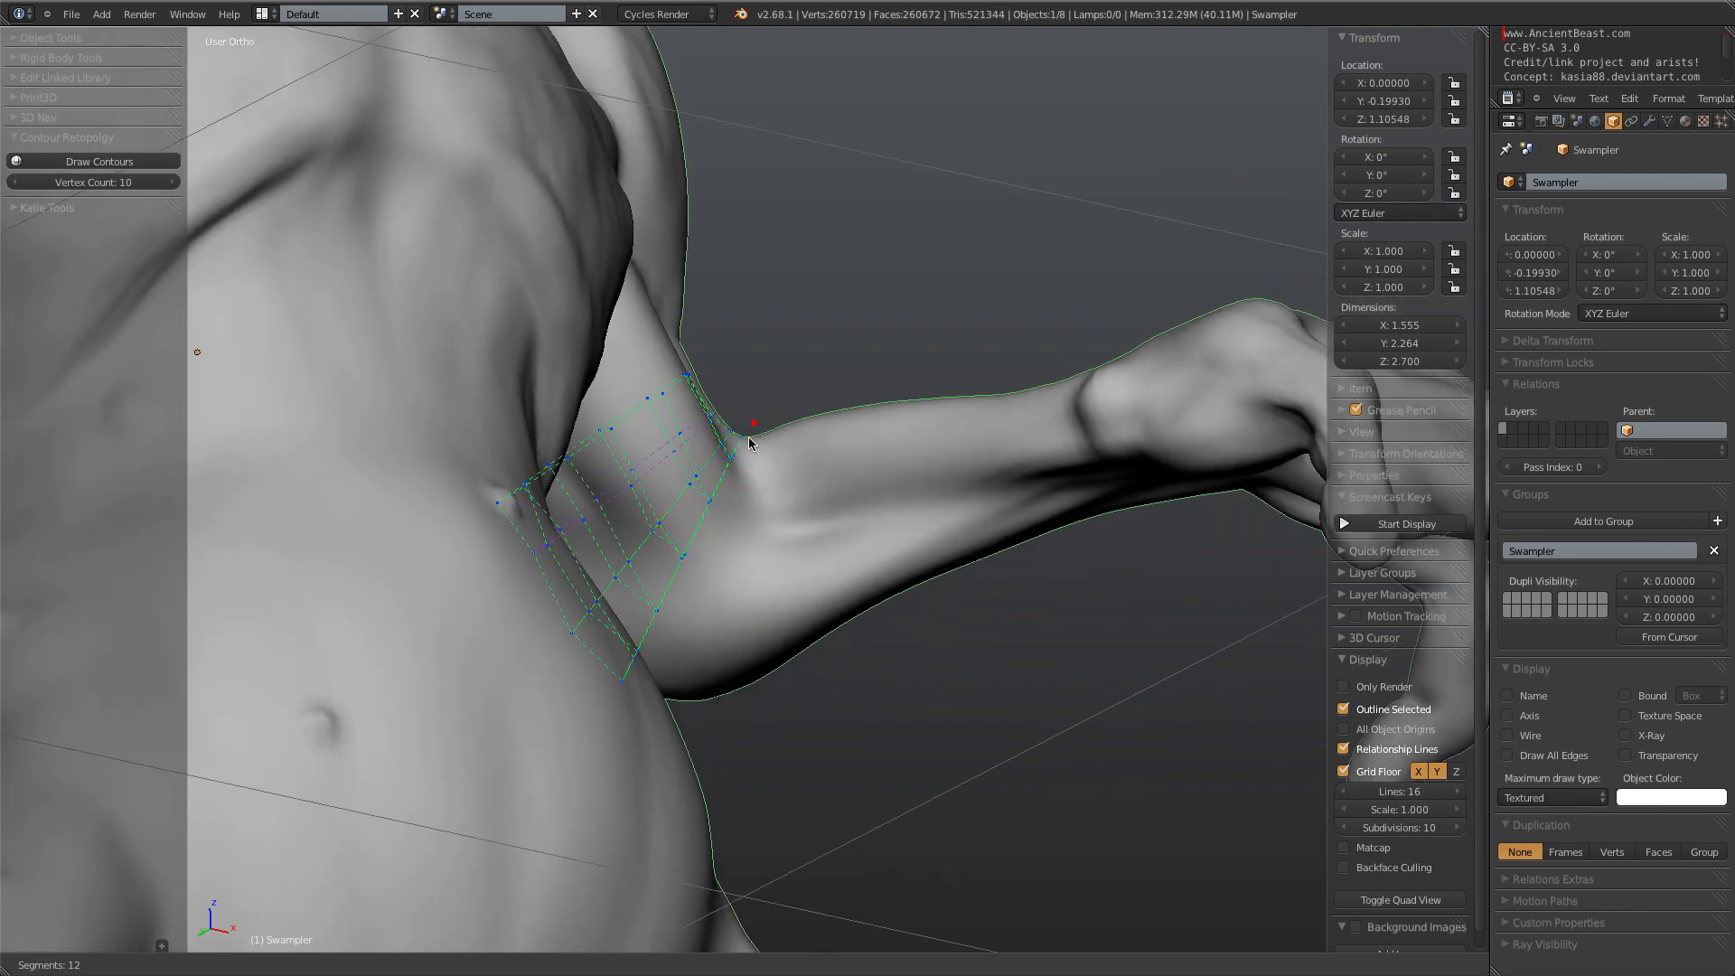
{"action": "left_click_drag", "start_coordinate": [687, 737], "coordinate": [689, 743]}
{"action": "middle_click_drag", "start_coordinate": [782, 579], "coordinate": [745, 517]}
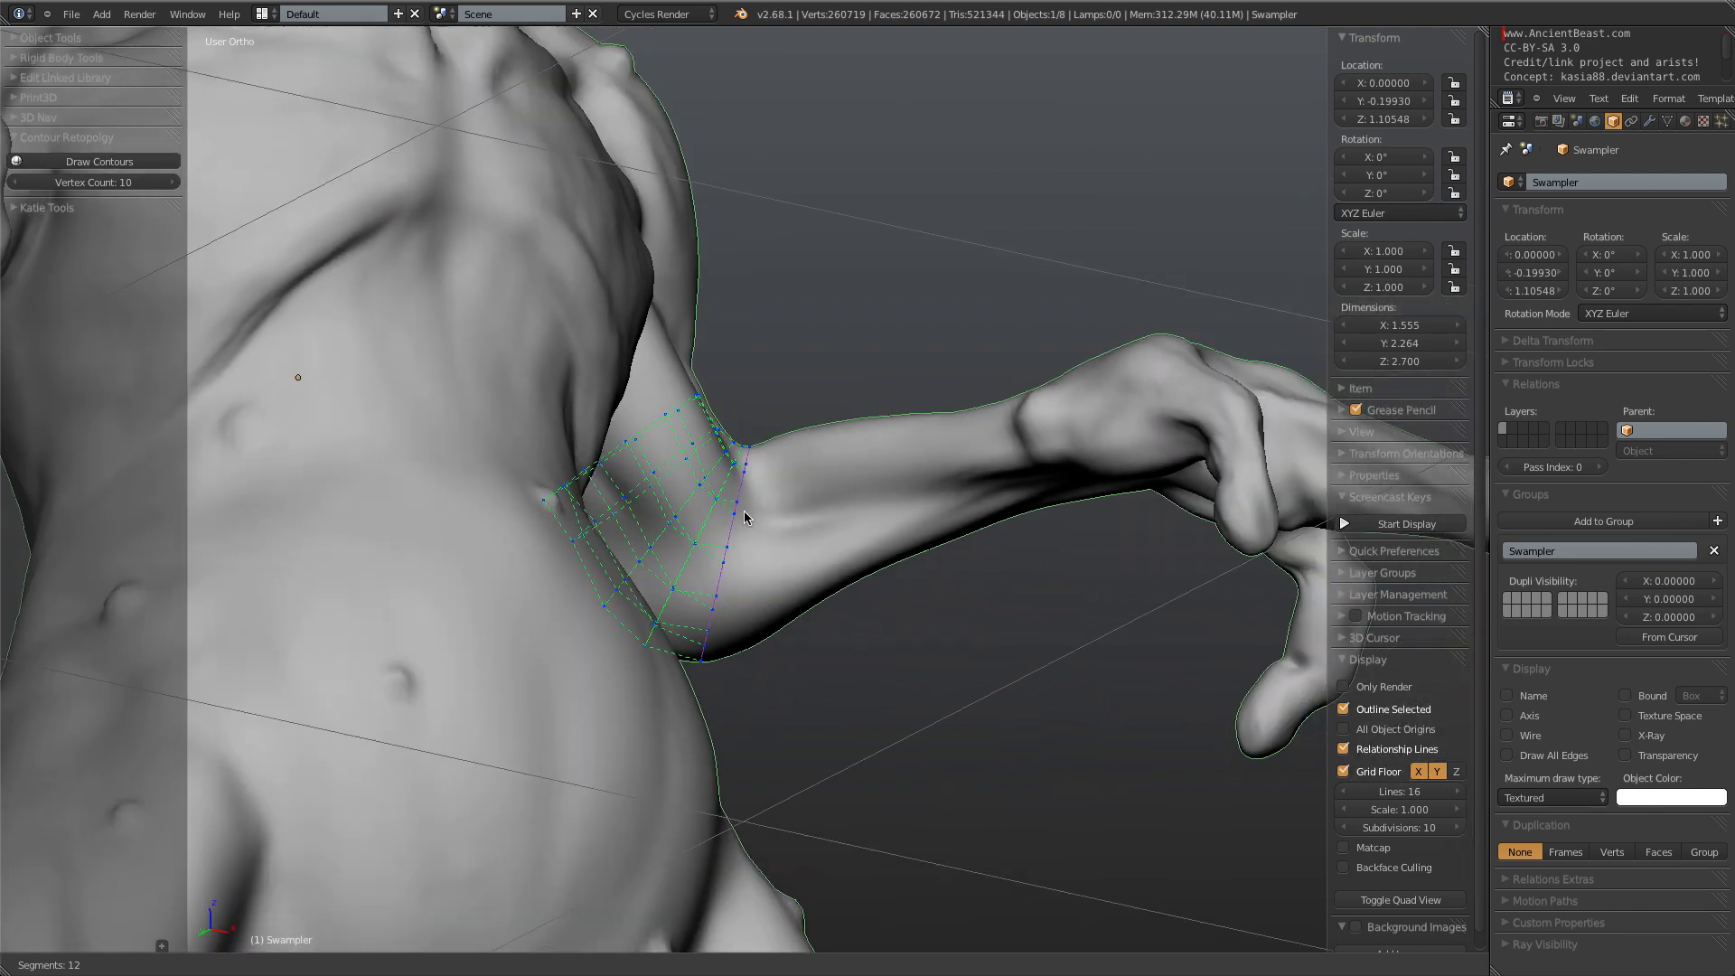
{"action": "middle_click_drag", "start_coordinate": [747, 329], "coordinate": [832, 532]}
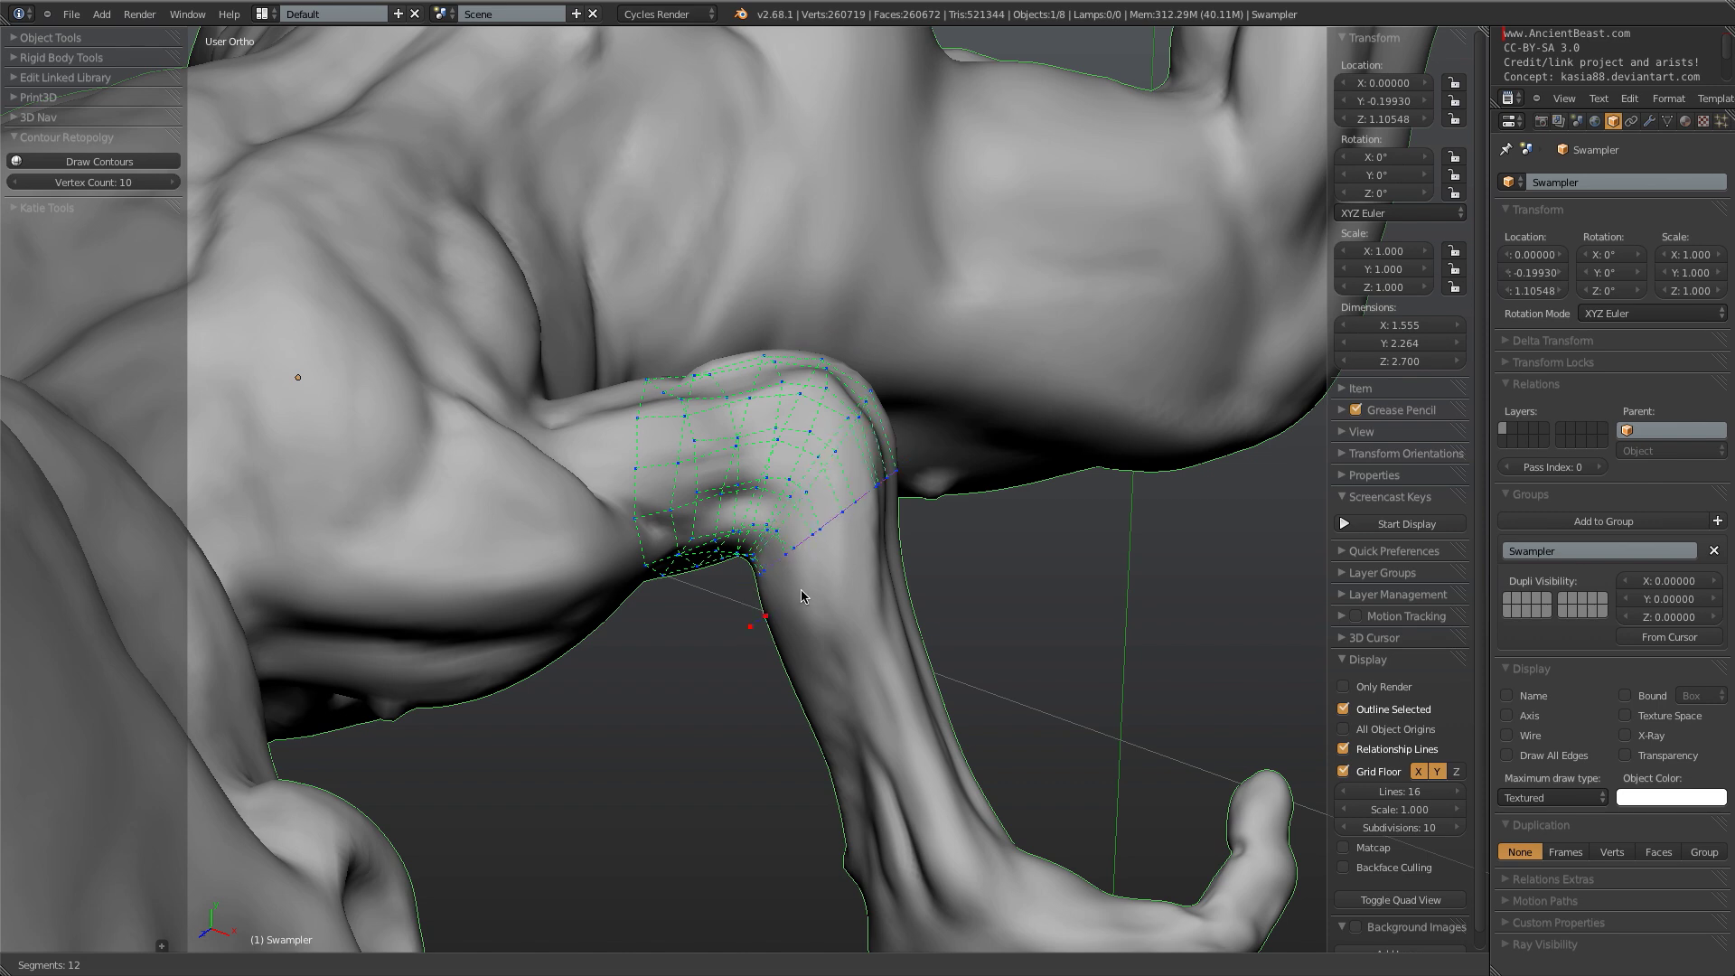
{"action": "middle_click_drag", "start_coordinate": [953, 569], "coordinate": [784, 518]}
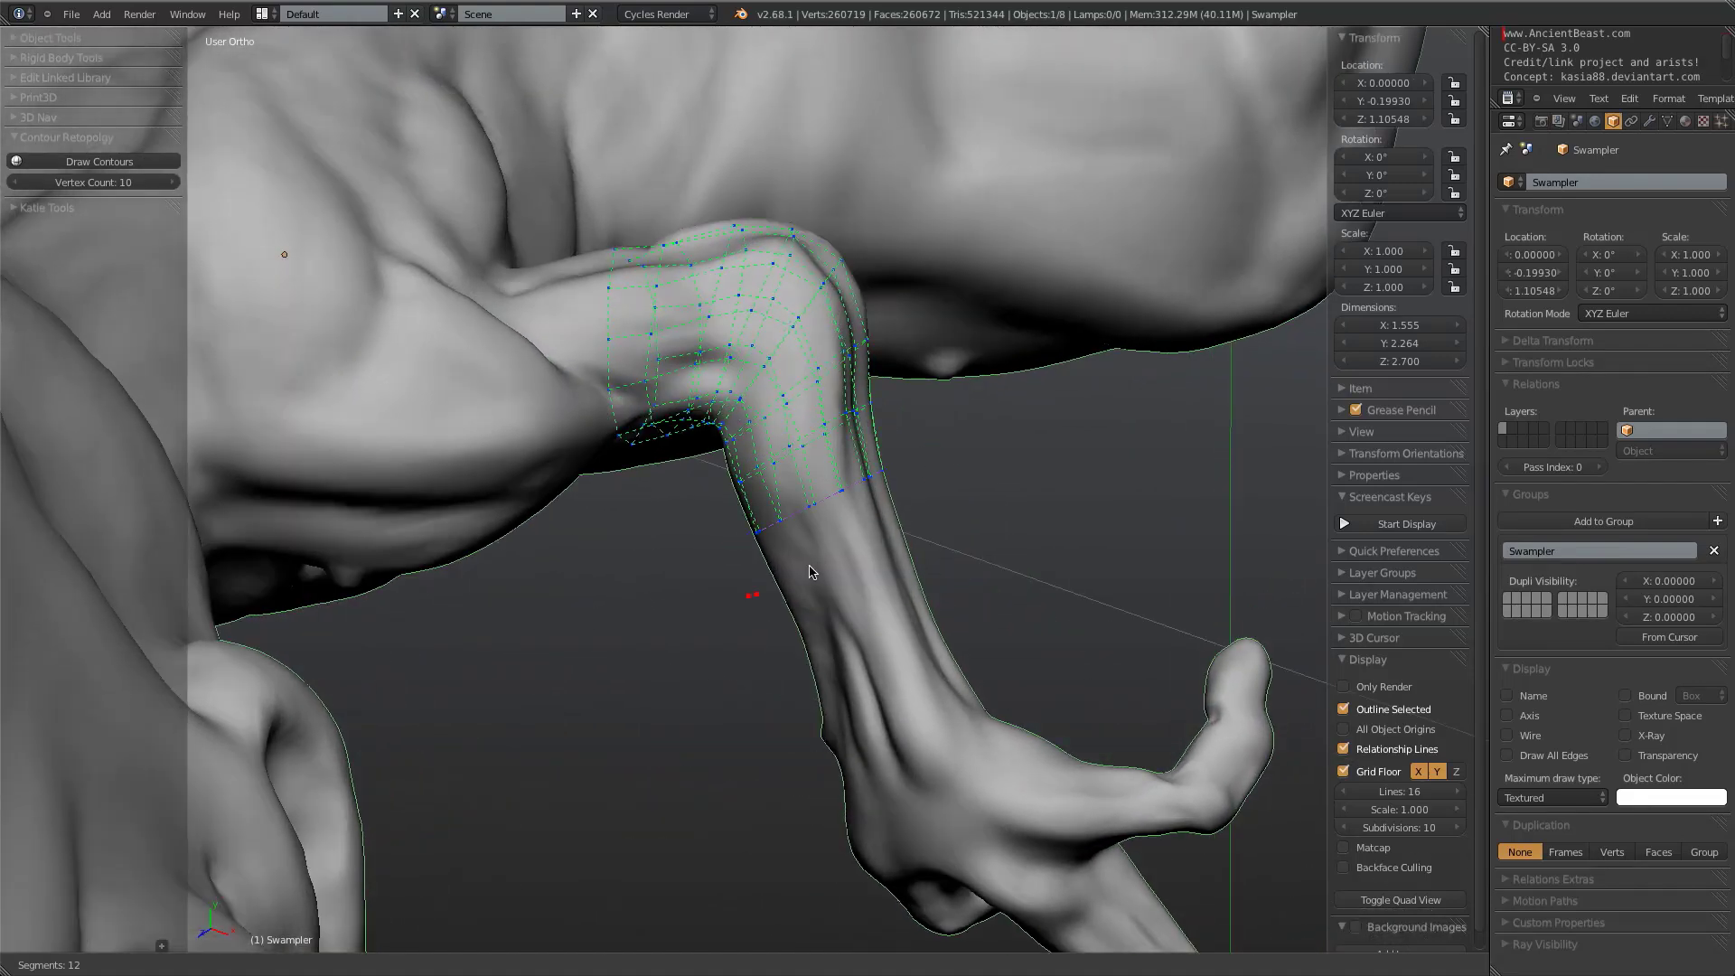
- Continue the contours down the forearm to the wrist and confirm them as a new retopology mesh
{"action": "left_click_drag", "start_coordinate": [960, 561], "coordinate": [955, 591]}
{"action": "left_click_drag", "start_coordinate": [886, 698], "coordinate": [882, 703]}
{"action": "left_click_drag", "start_coordinate": [824, 766], "coordinate": [984, 676]}
{"action": "middle_click_drag", "start_coordinate": [986, 753], "coordinate": [1124, 286]}
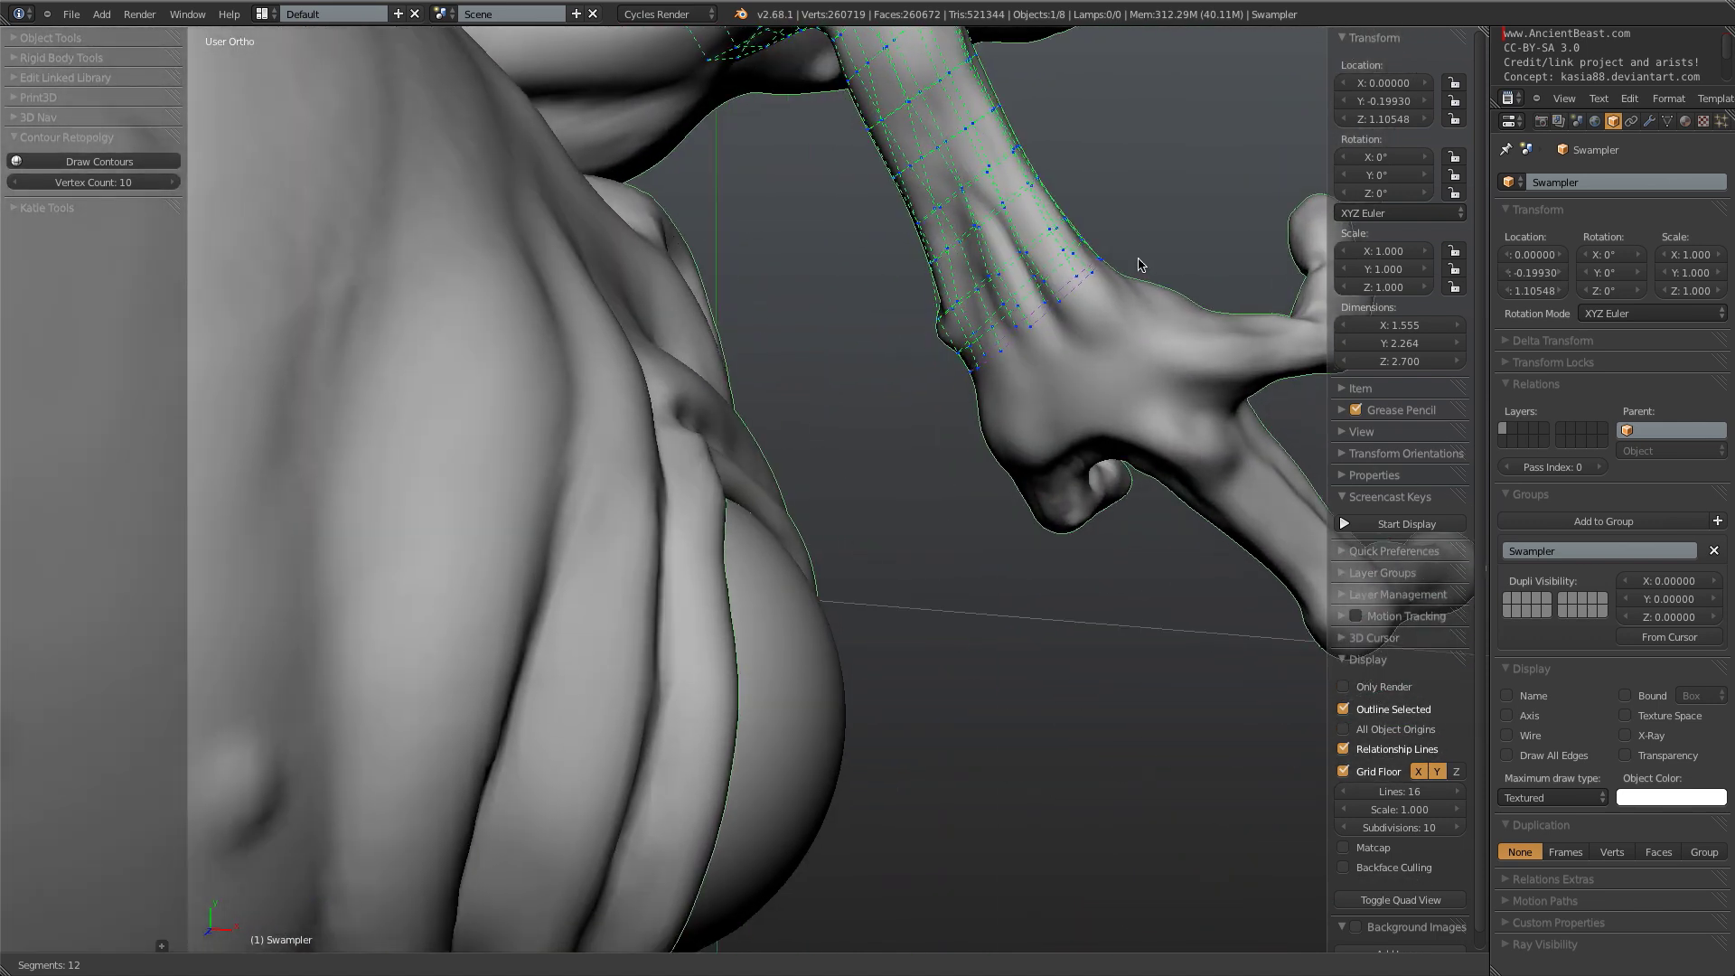
{"action": "middle_click_drag", "start_coordinate": [1025, 475], "coordinate": [814, 558]}
{"action": "scroll", "coordinate": [775, 631], "scroll_direction": "up", "scroll_amount": 1}
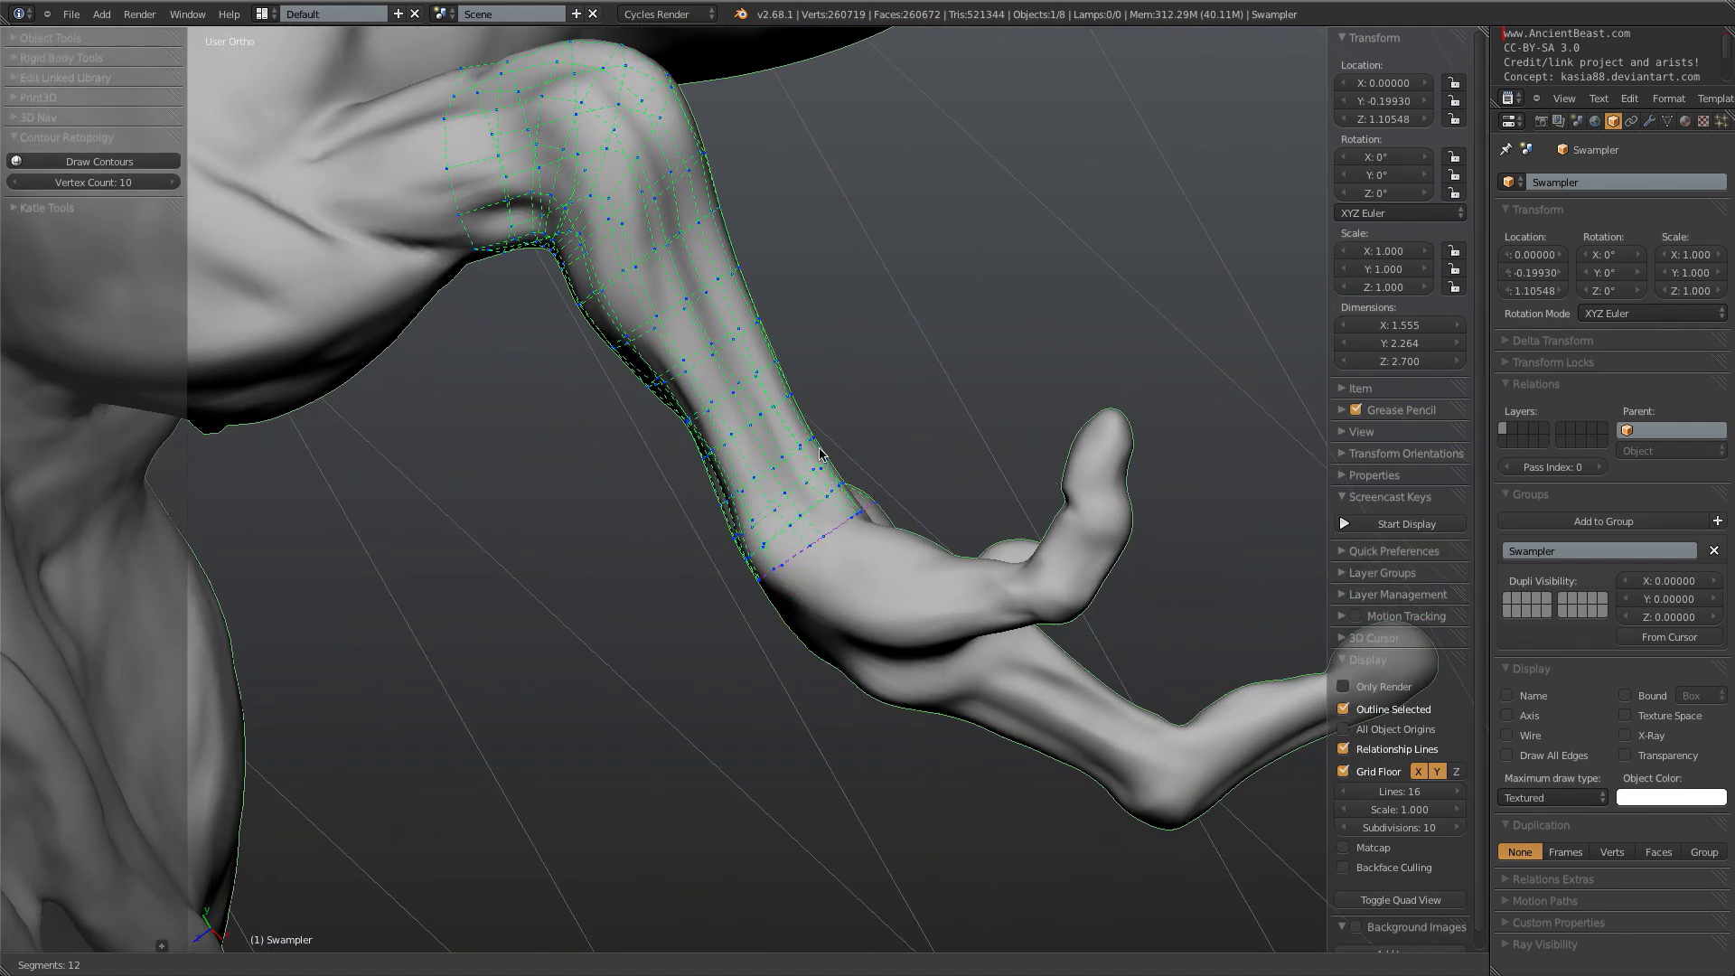
{"action": "middle_click_drag", "start_coordinate": [760, 603], "coordinate": [798, 495]}
{"action": "key", "text": "Return"}
- Switch the new arm retopology mesh to Edit Mode and examine its quad layout along the arm
{"action": "middle_click_drag", "start_coordinate": [679, 539], "coordinate": [890, 242]}
{"action": "scroll", "coordinate": [747, 320], "scroll_direction": "up", "scroll_amount": 2}
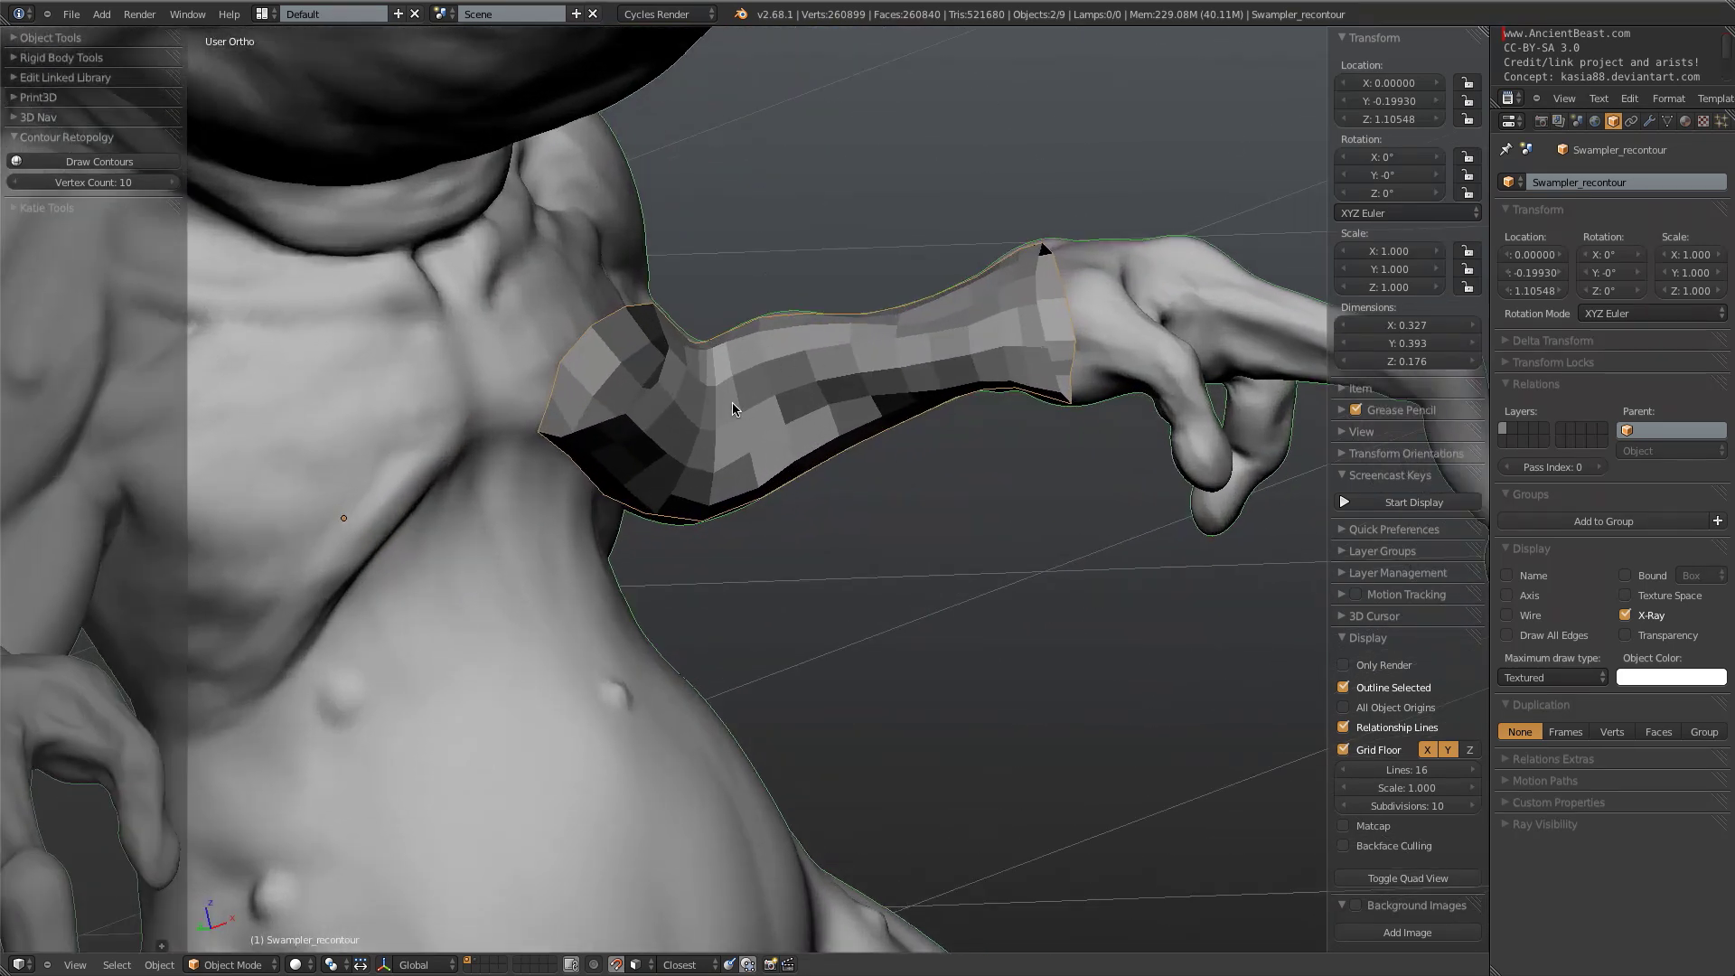
{"action": "middle_click_drag", "start_coordinate": [861, 445], "coordinate": [770, 382]}
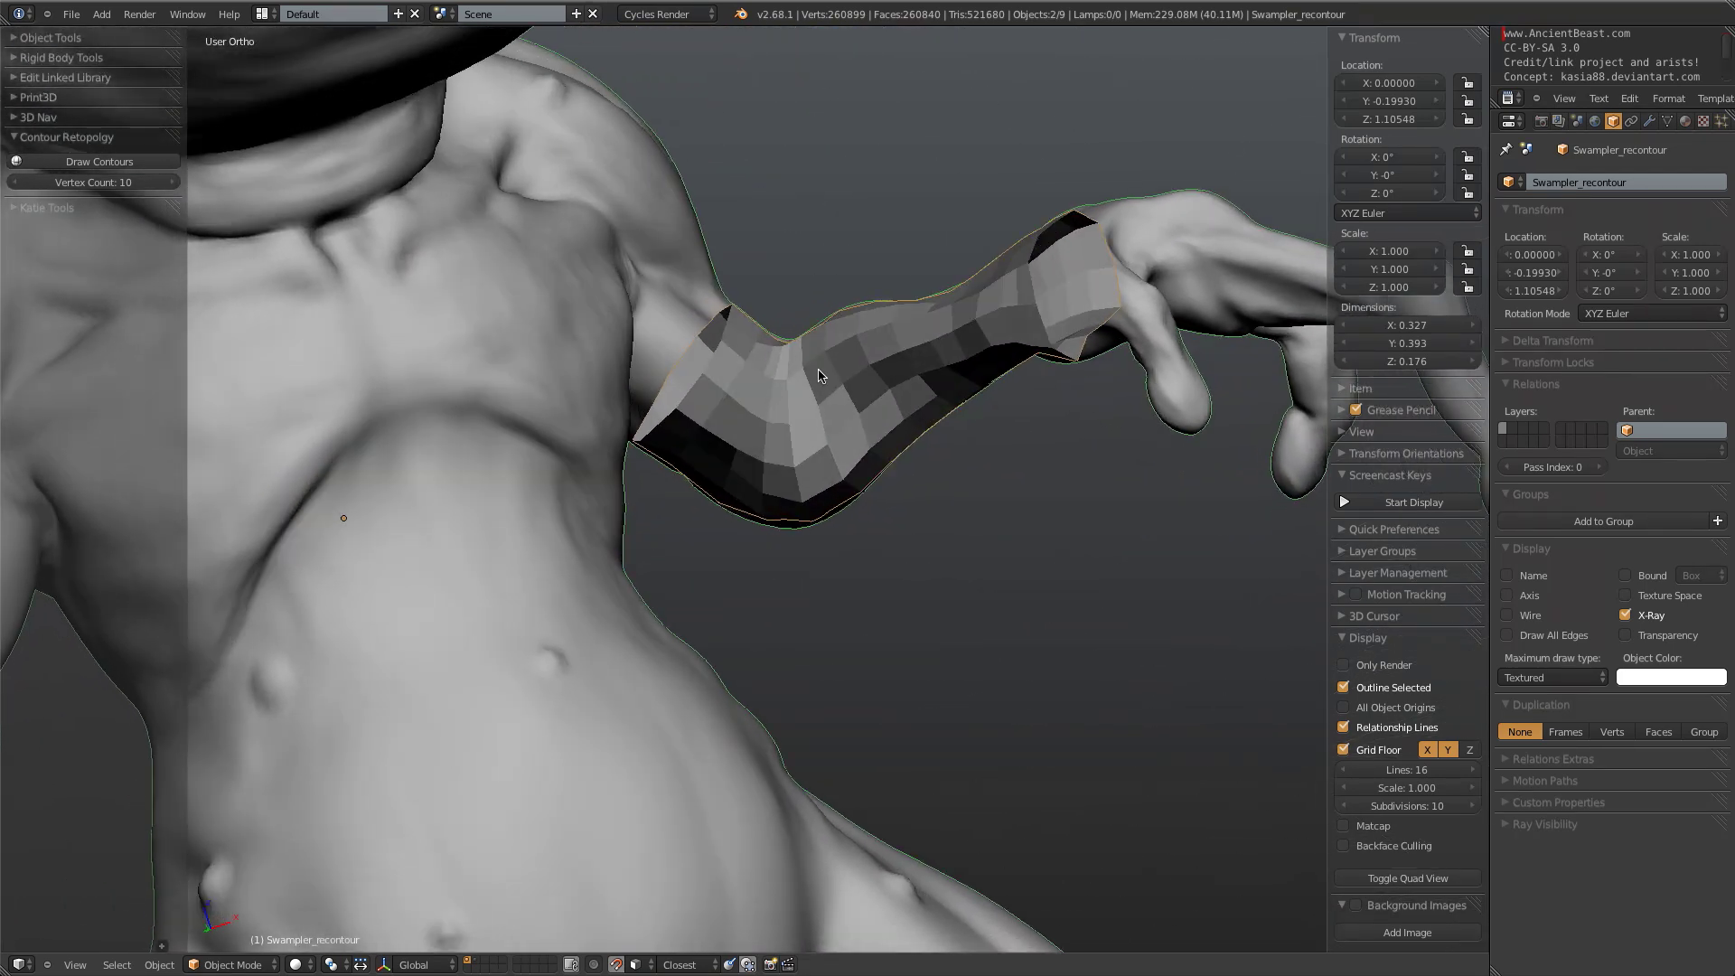
{"action": "middle_click_drag", "start_coordinate": [835, 443], "coordinate": [746, 556]}
{"action": "key", "text": "Tab"}
{"action": "scroll", "coordinate": [760, 415], "scroll_direction": "up", "scroll_amount": 4}
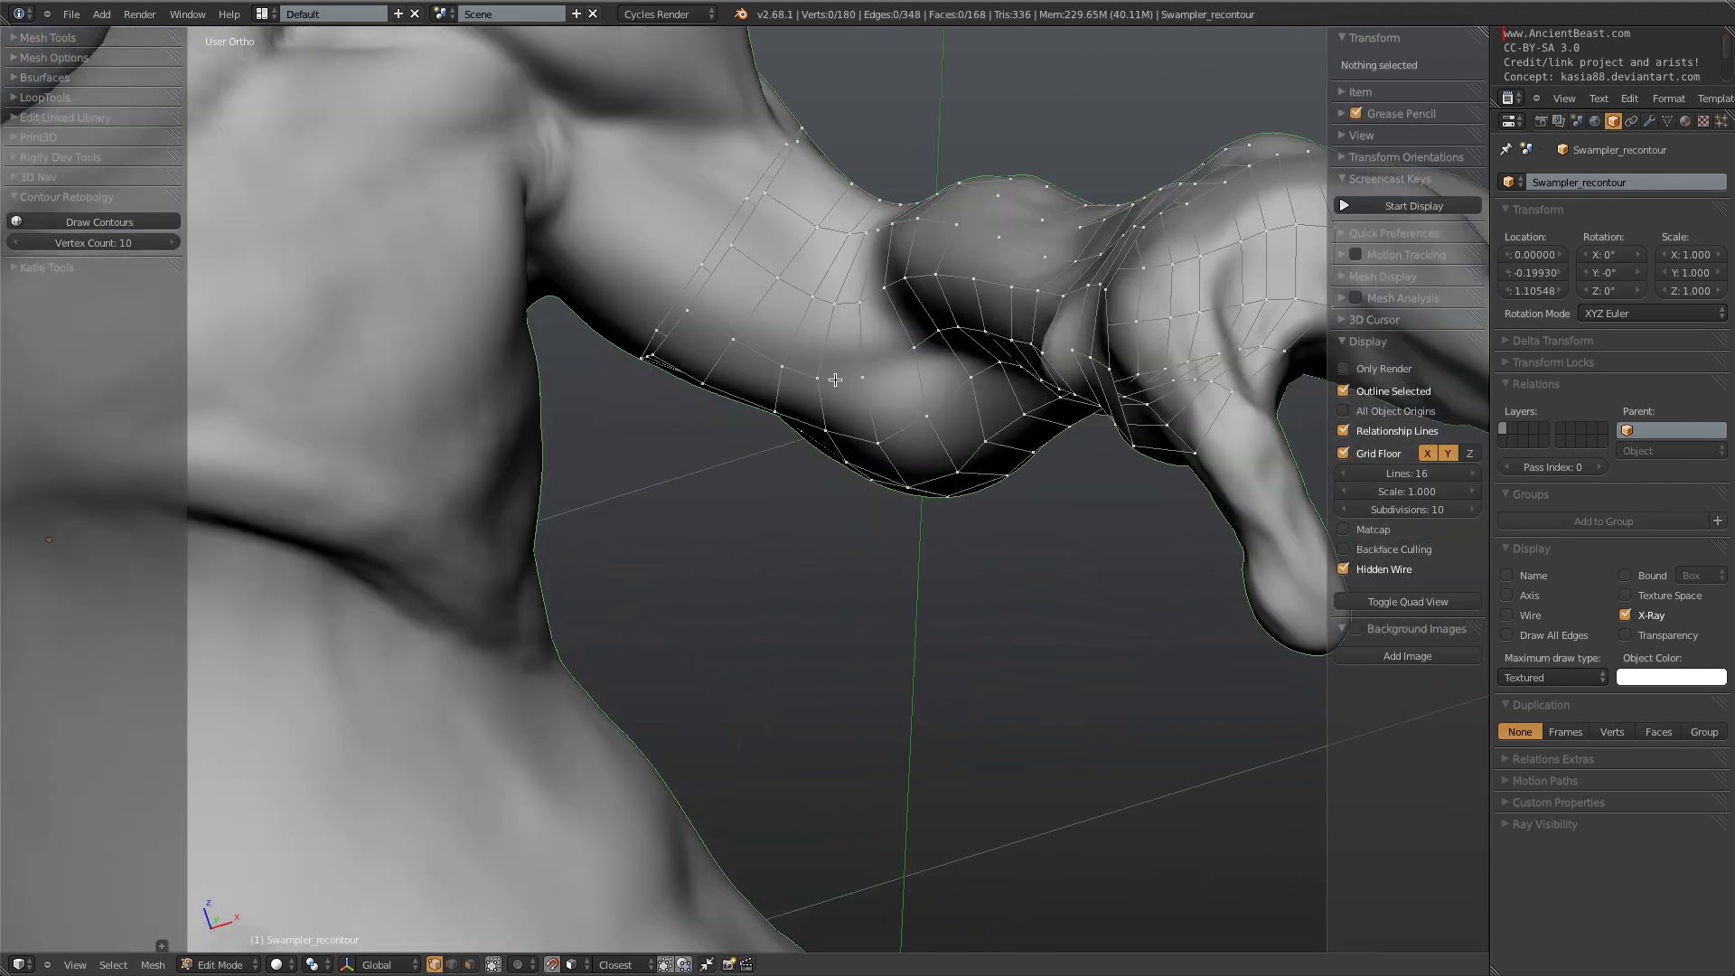
{"action": "middle_click_drag", "start_coordinate": [771, 472], "coordinate": [785, 470]}
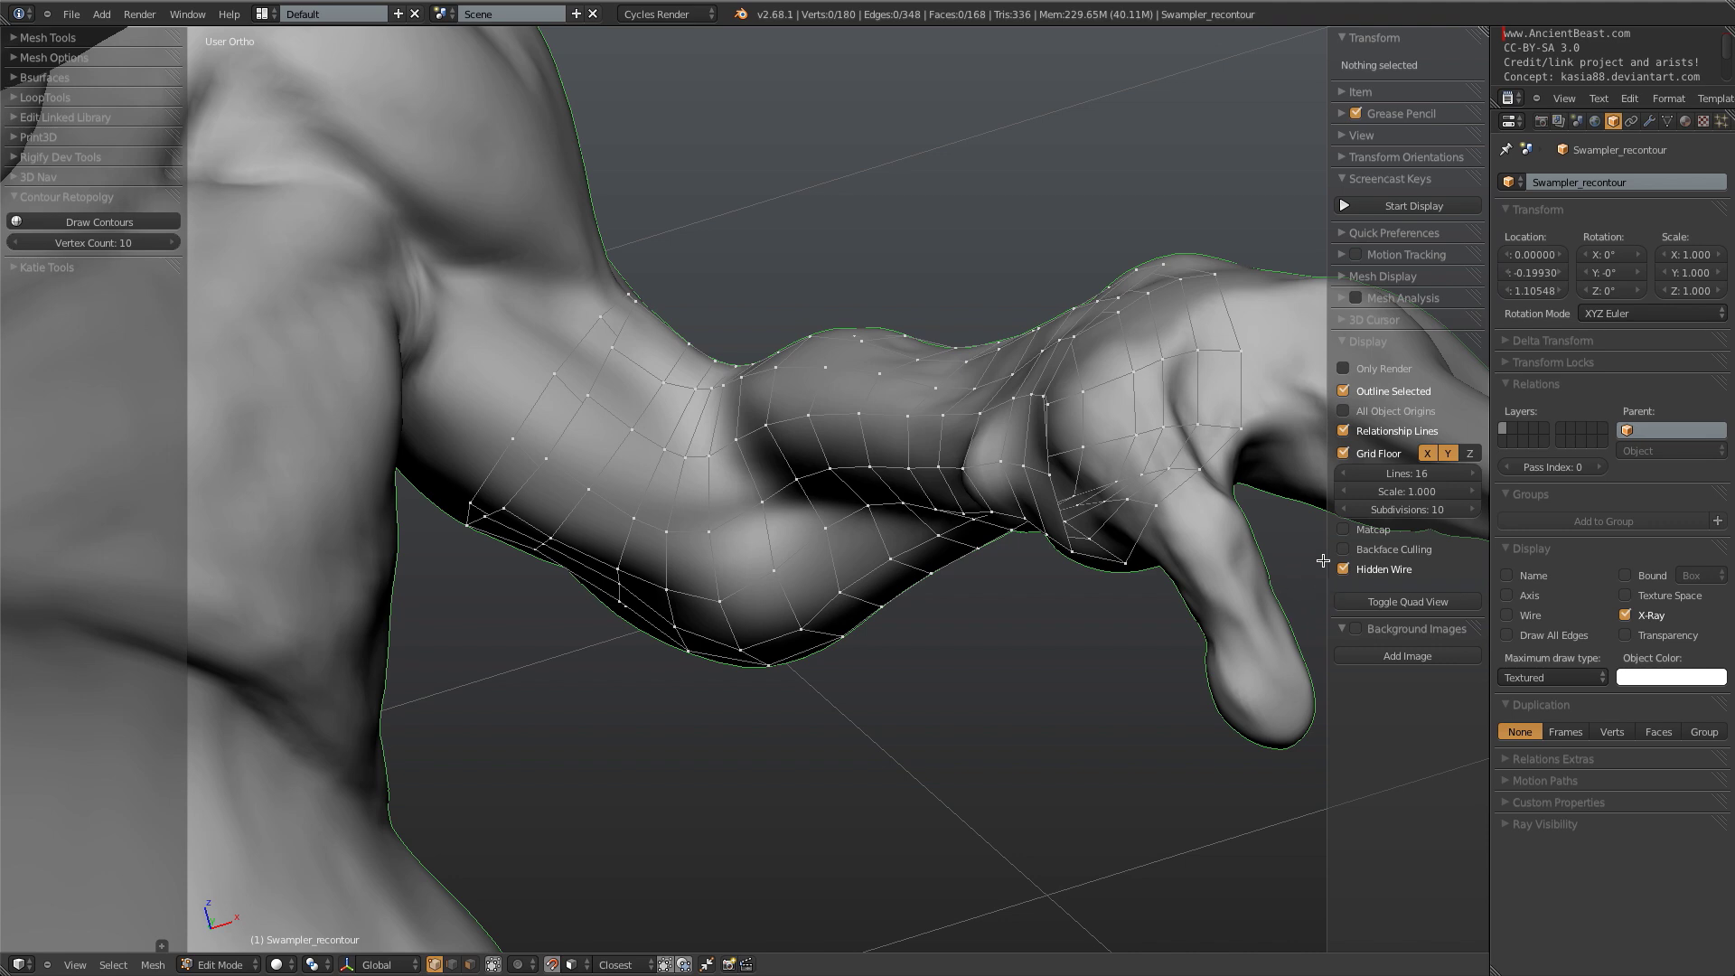
{"action": "middle_click_drag", "start_coordinate": [975, 429], "coordinate": [1027, 424]}
{"action": "middle_click_drag", "start_coordinate": [938, 496], "coordinate": [967, 503]}
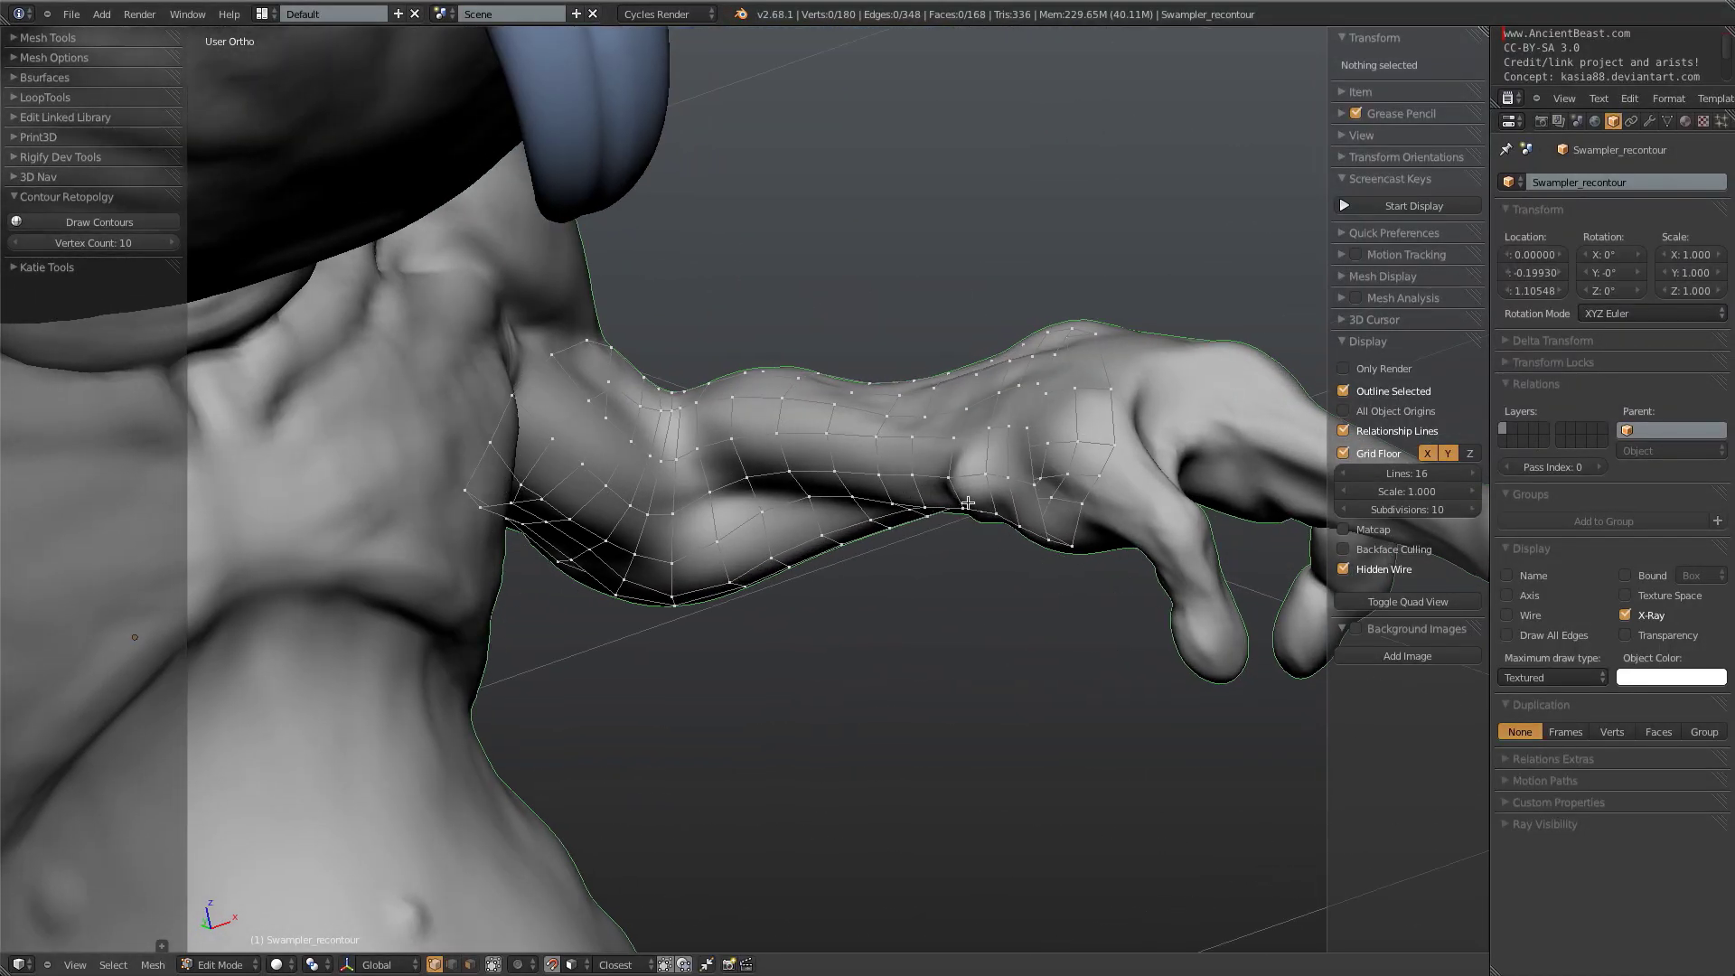
- Toggle the retopology mesh's X-ray display and wireframe shading to compare how it shows over the sculpt
{"action": "left_click", "coordinate": [1627, 620]}
{"action": "left_click", "coordinate": [1627, 620]}
{"action": "key", "text": "z"}
{"action": "key", "text": "z"}
- Select the open edge loop on the upper arm and extend it toward the shoulder with additional Draw Contours cuts
{"action": "middle_click_drag", "start_coordinate": [704, 547], "coordinate": [722, 497]}
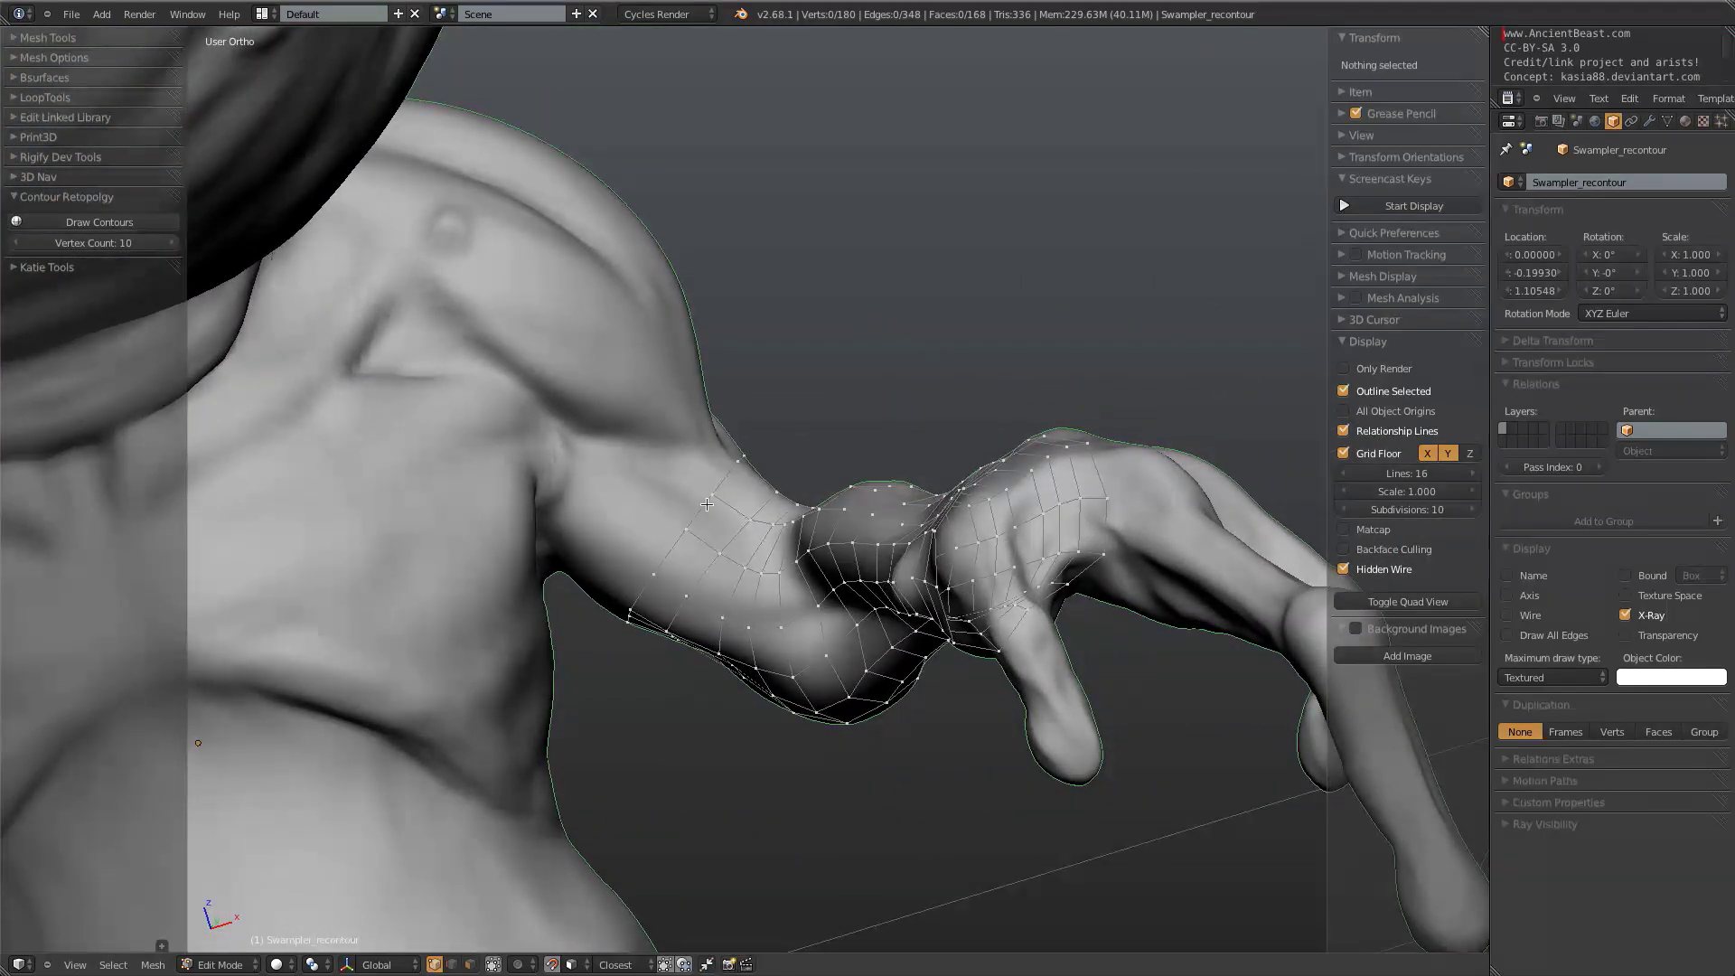
{"action": "right_click", "coordinate": [707, 503], "text": "alt"}
{"action": "key", "text": "z"}
{"action": "key", "text": "z"}
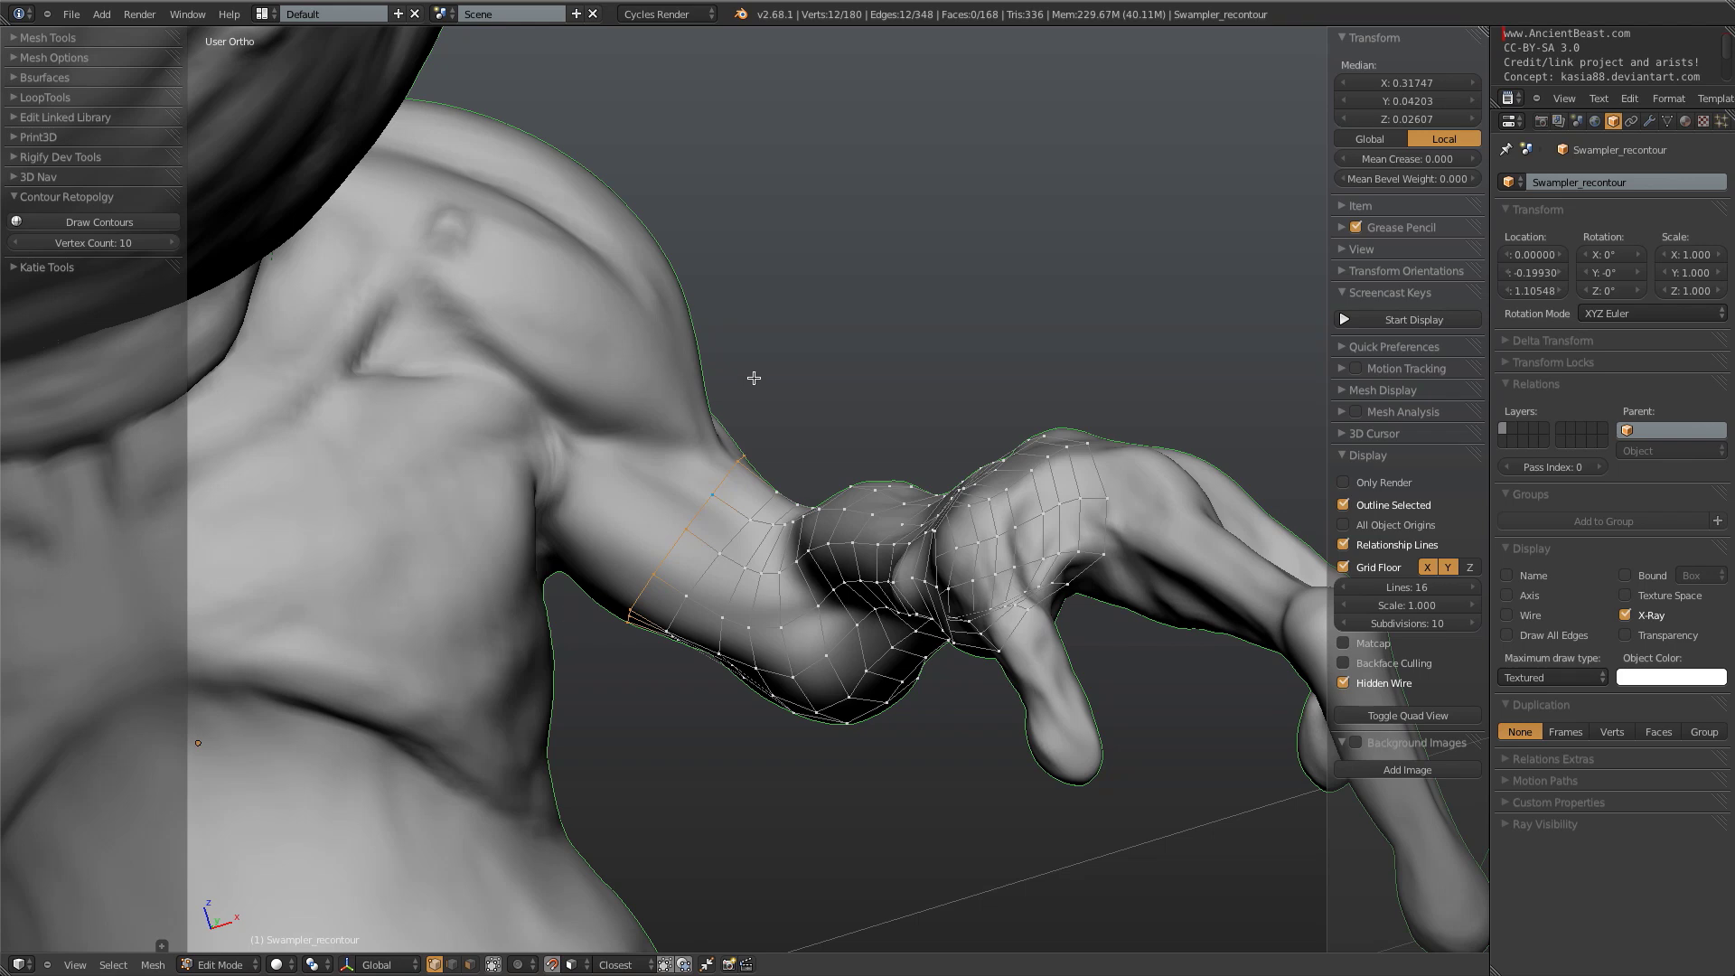
{"action": "left_click", "coordinate": [141, 216]}
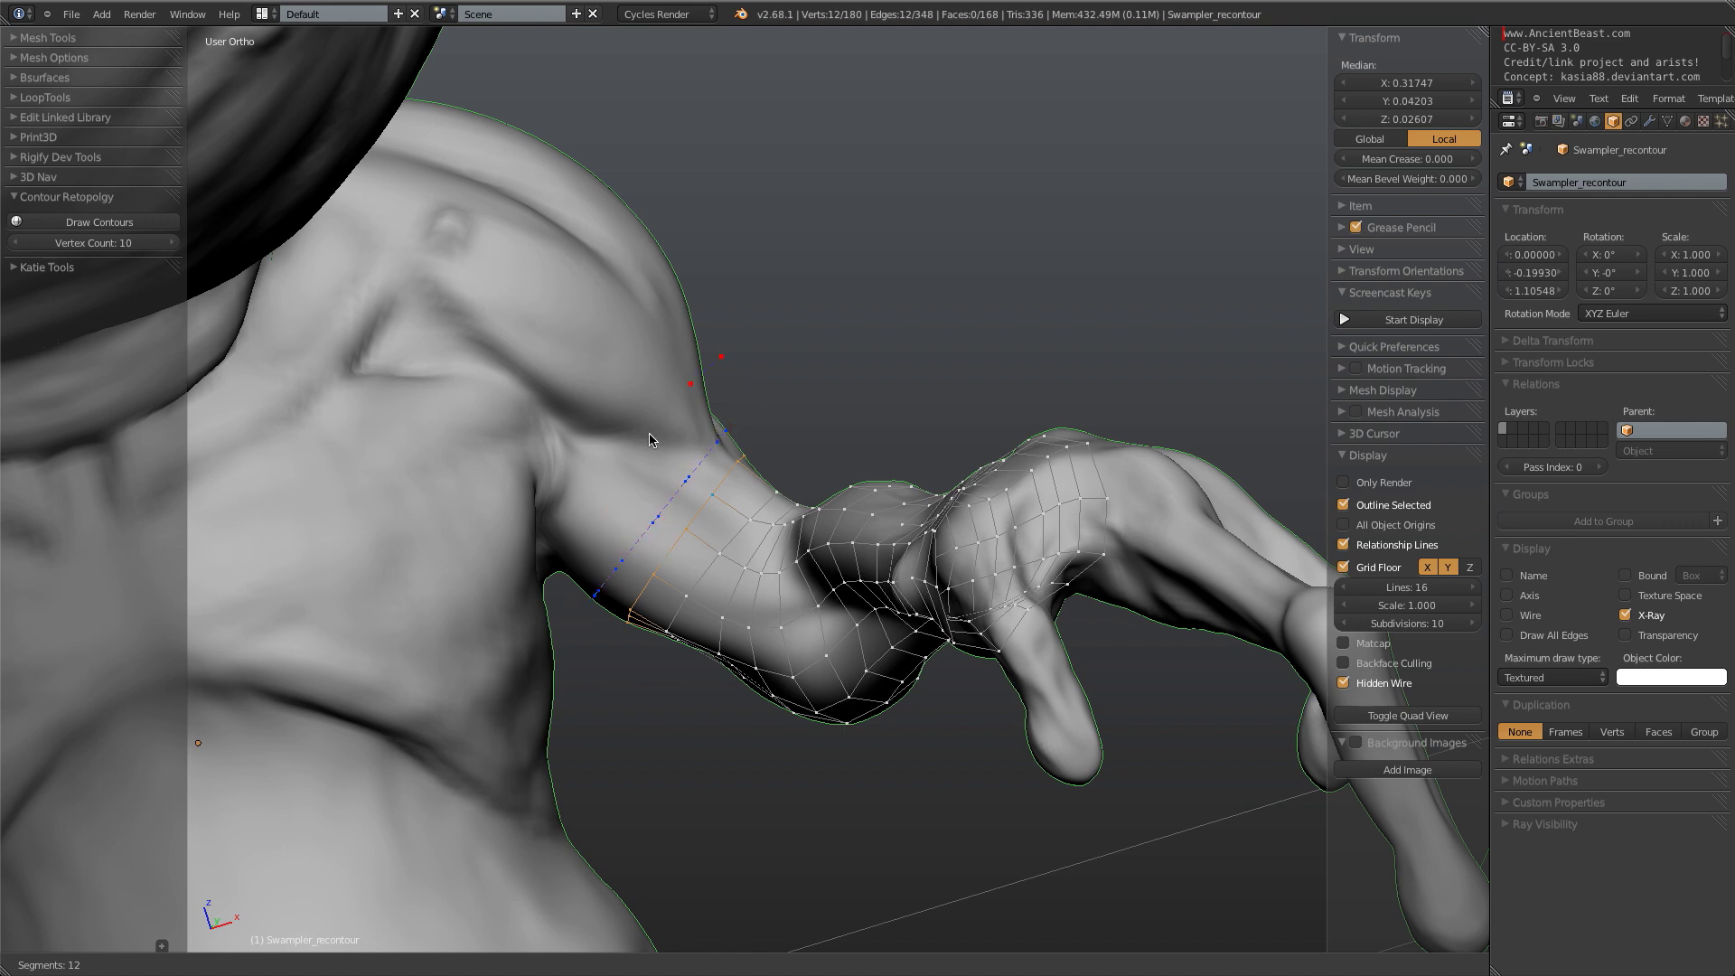
{"action": "left_click_drag", "start_coordinate": [554, 592], "coordinate": [557, 588]}
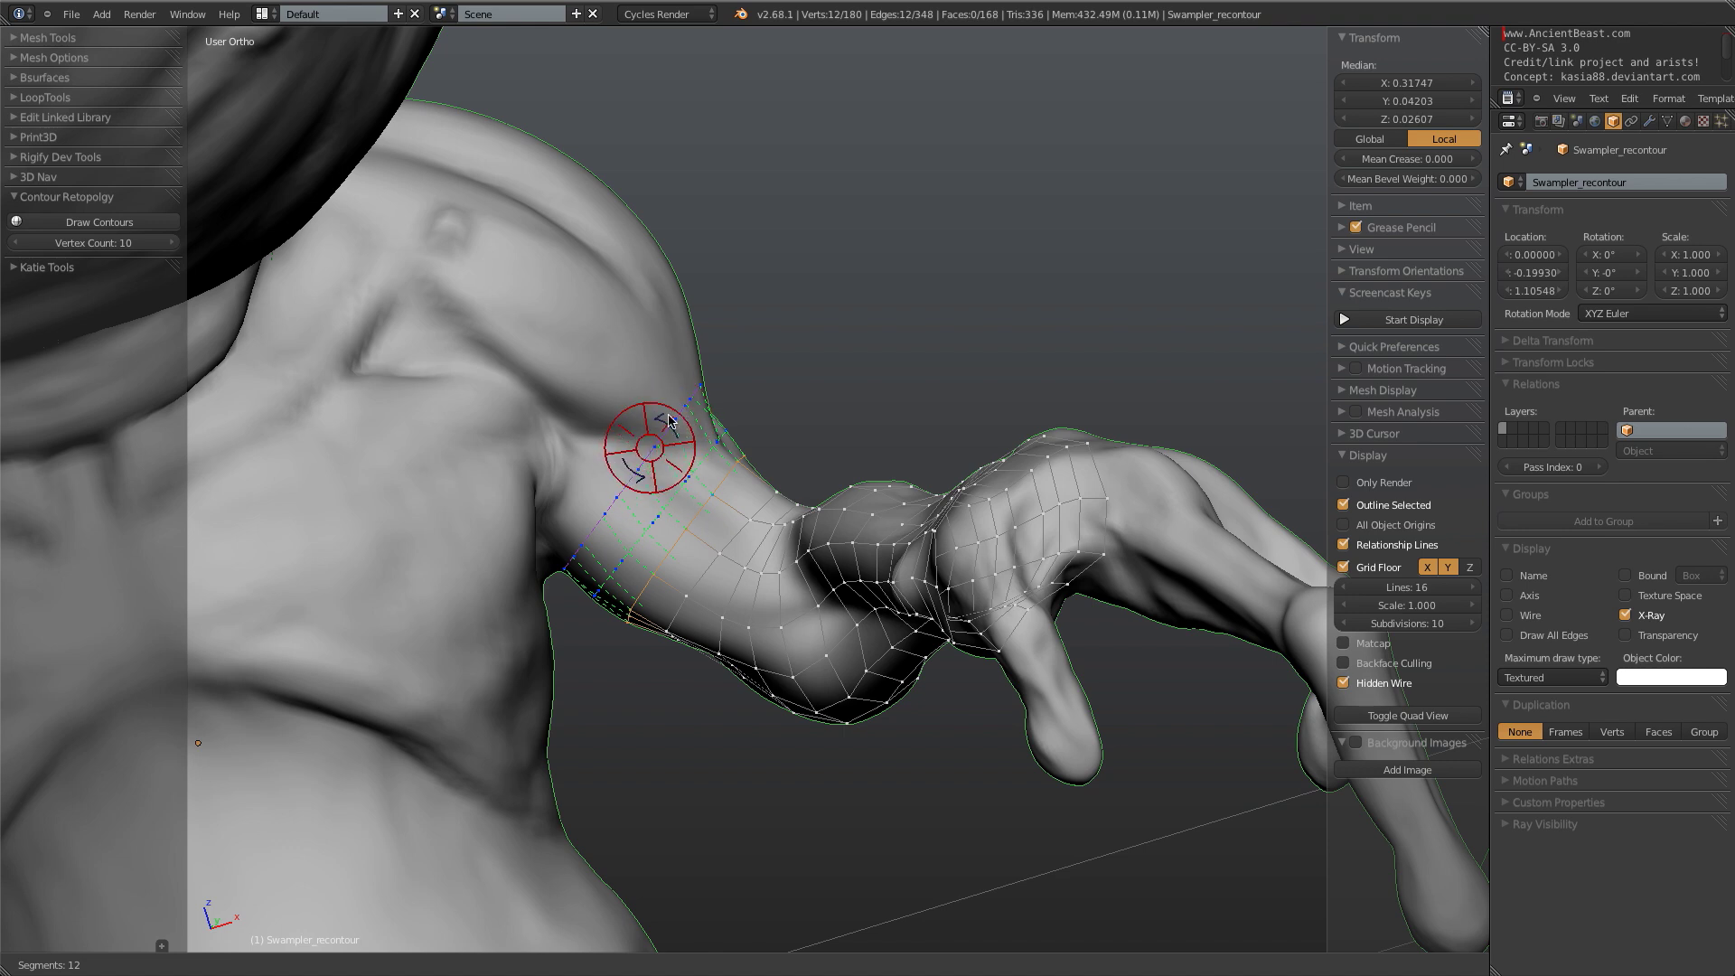
{"action": "mouse_move", "coordinate": [640, 470]}
{"action": "left_mouse_down"}
{"action": "mouse_move", "coordinate": [622, 439]}
{"action": "mouse_move", "coordinate": [656, 517]}
{"action": "mouse_move", "coordinate": [656, 472]}
{"action": "left_mouse_up"}
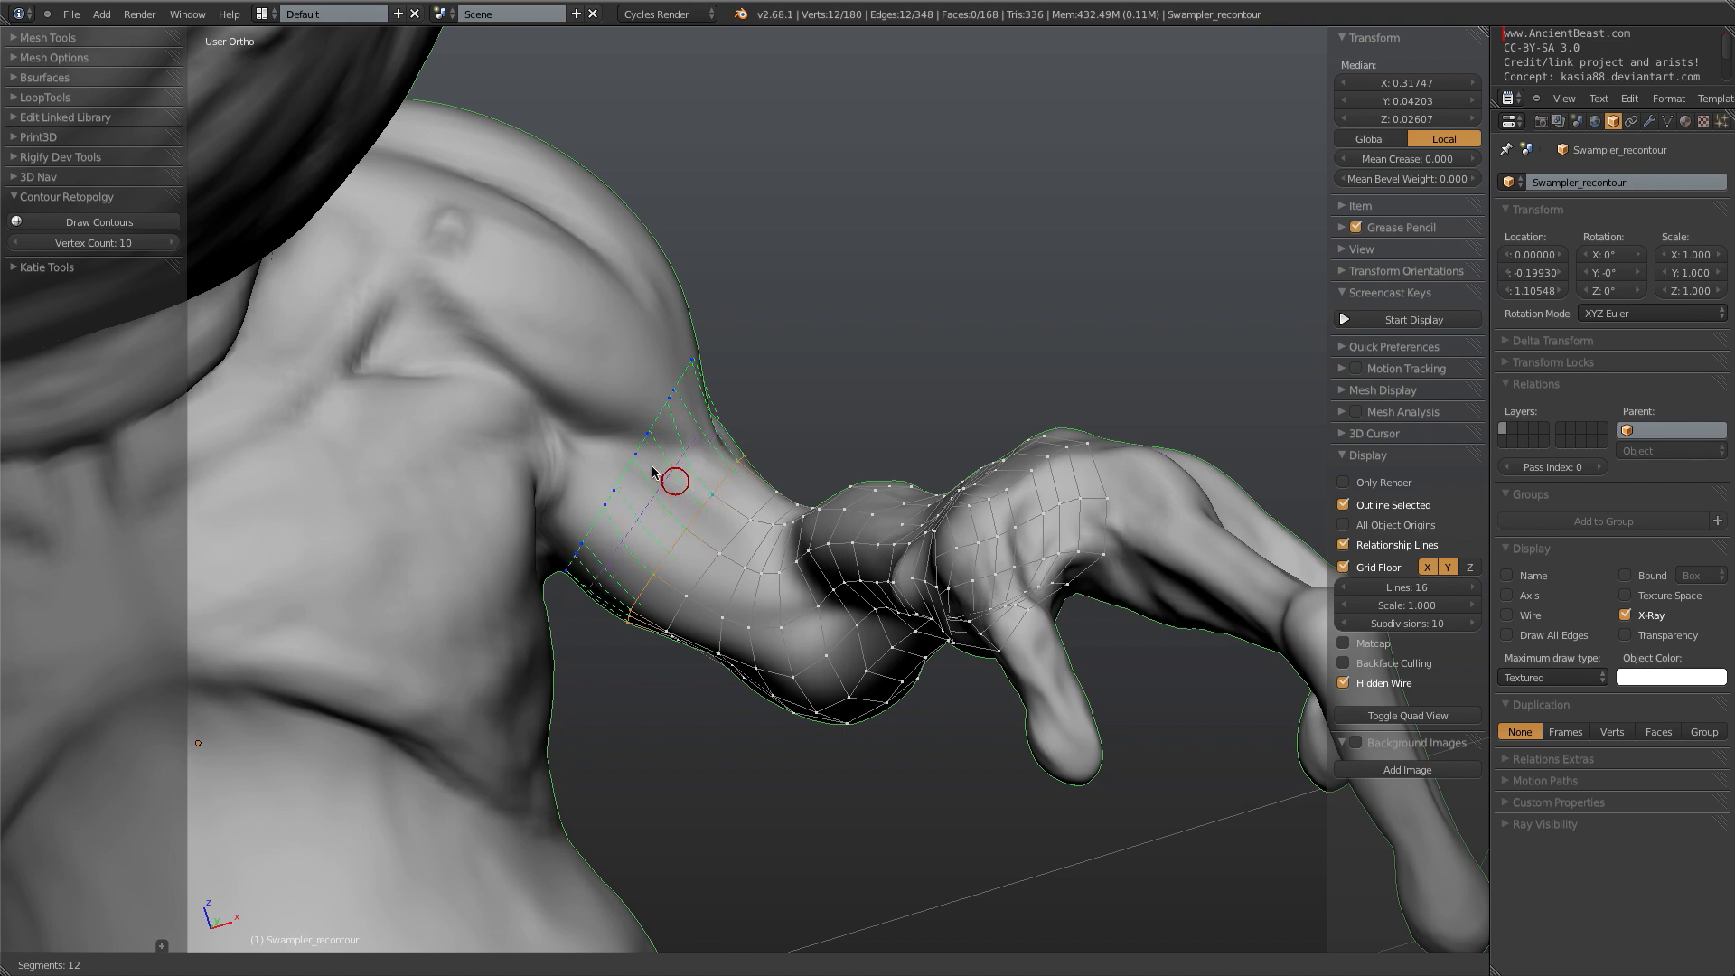
{"action": "scroll", "coordinate": [773, 456], "scroll_direction": "down", "scroll_amount": 2}
{"action": "middle_click_drag", "start_coordinate": [682, 581], "coordinate": [803, 528]}
{"action": "key", "text": "Return"}
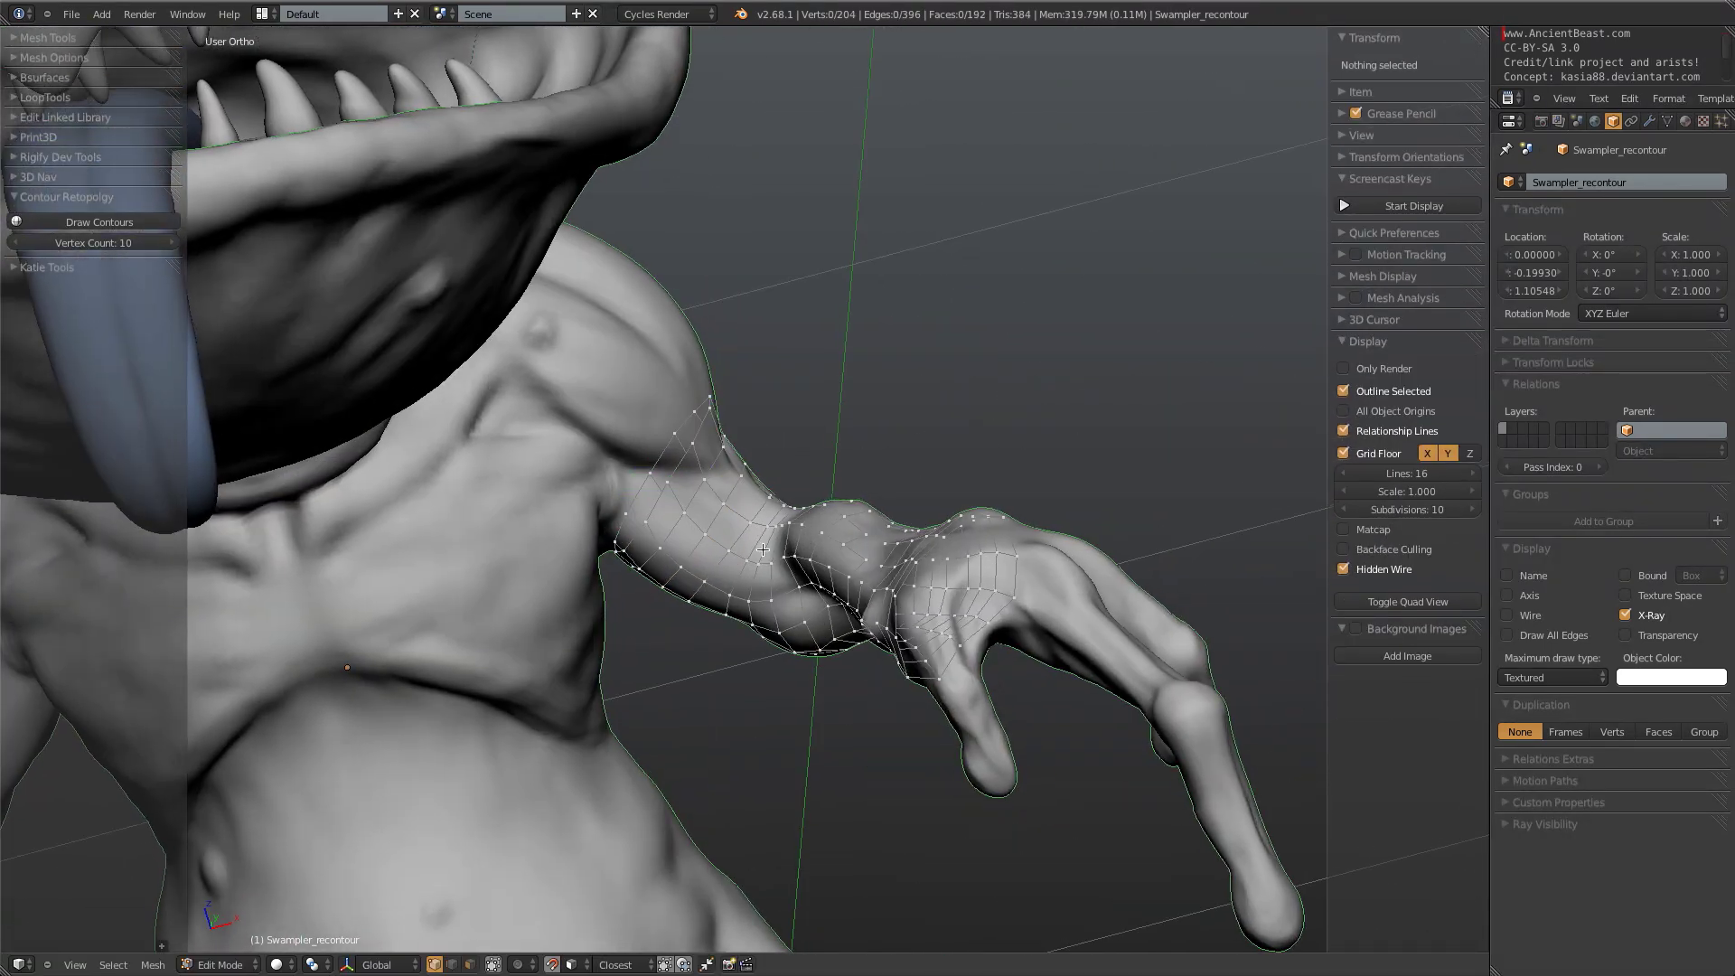
- Check the snapping element setting and inspect the added rings near the shoulder
{"action": "scroll", "coordinate": [690, 513], "scroll_direction": "up", "scroll_amount": 2}
{"action": "middle_click_drag", "start_coordinate": [690, 515], "coordinate": [773, 463]}
{"action": "scroll", "coordinate": [762, 539], "scroll_direction": "down", "scroll_amount": 2}
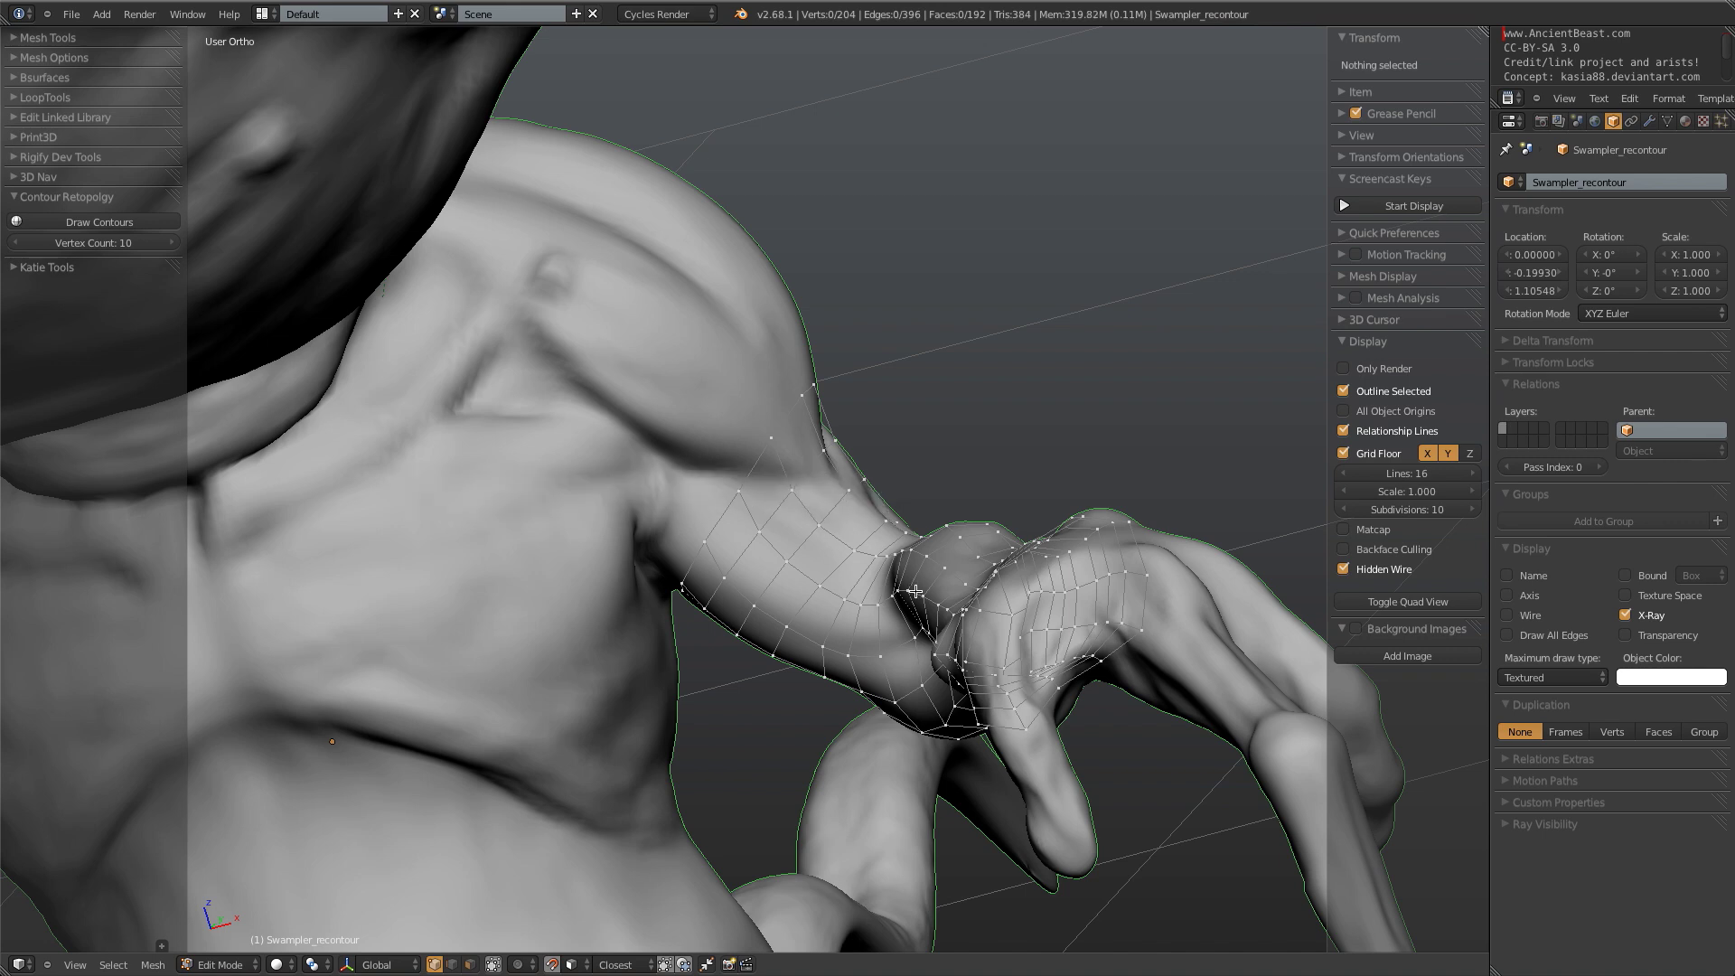
{"action": "left_click", "coordinate": [571, 965]}
{"action": "middle_click_drag", "start_coordinate": [761, 522], "coordinate": [803, 460]}
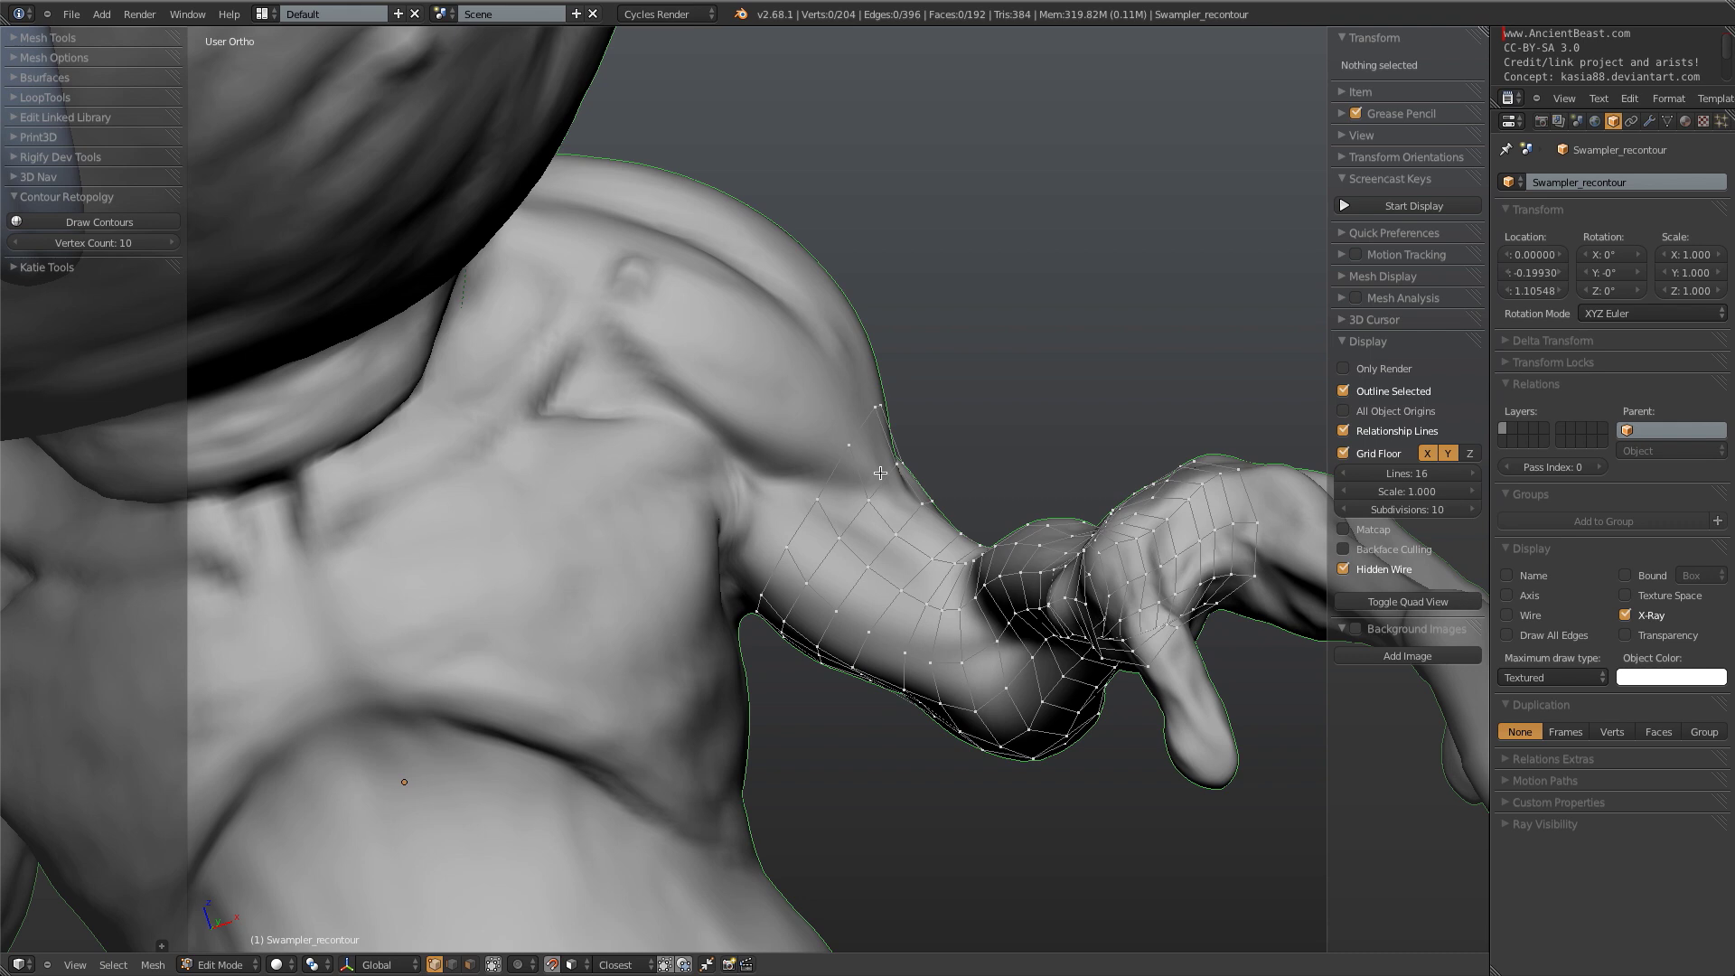
- Extrude a single vertex from the end of the upper-arm loop to the front base of the deltoid
{"action": "middle_click_drag", "start_coordinate": [897, 489], "coordinate": [709, 389]}
{"action": "mouse_move", "coordinate": [922, 461]}
{"action": "middle_mouse_down"}
{"action": "mouse_move", "coordinate": [843, 491]}
{"action": "mouse_move", "coordinate": [908, 461]}
{"action": "middle_mouse_up"}
{"action": "right_click", "coordinate": [815, 462]}
{"action": "right_click", "coordinate": [815, 462], "text": "shift"}
{"action": "right_click", "coordinate": [767, 493], "text": "shift"}
{"action": "key", "text": "a"}
{"action": "right_click", "coordinate": [777, 502]}
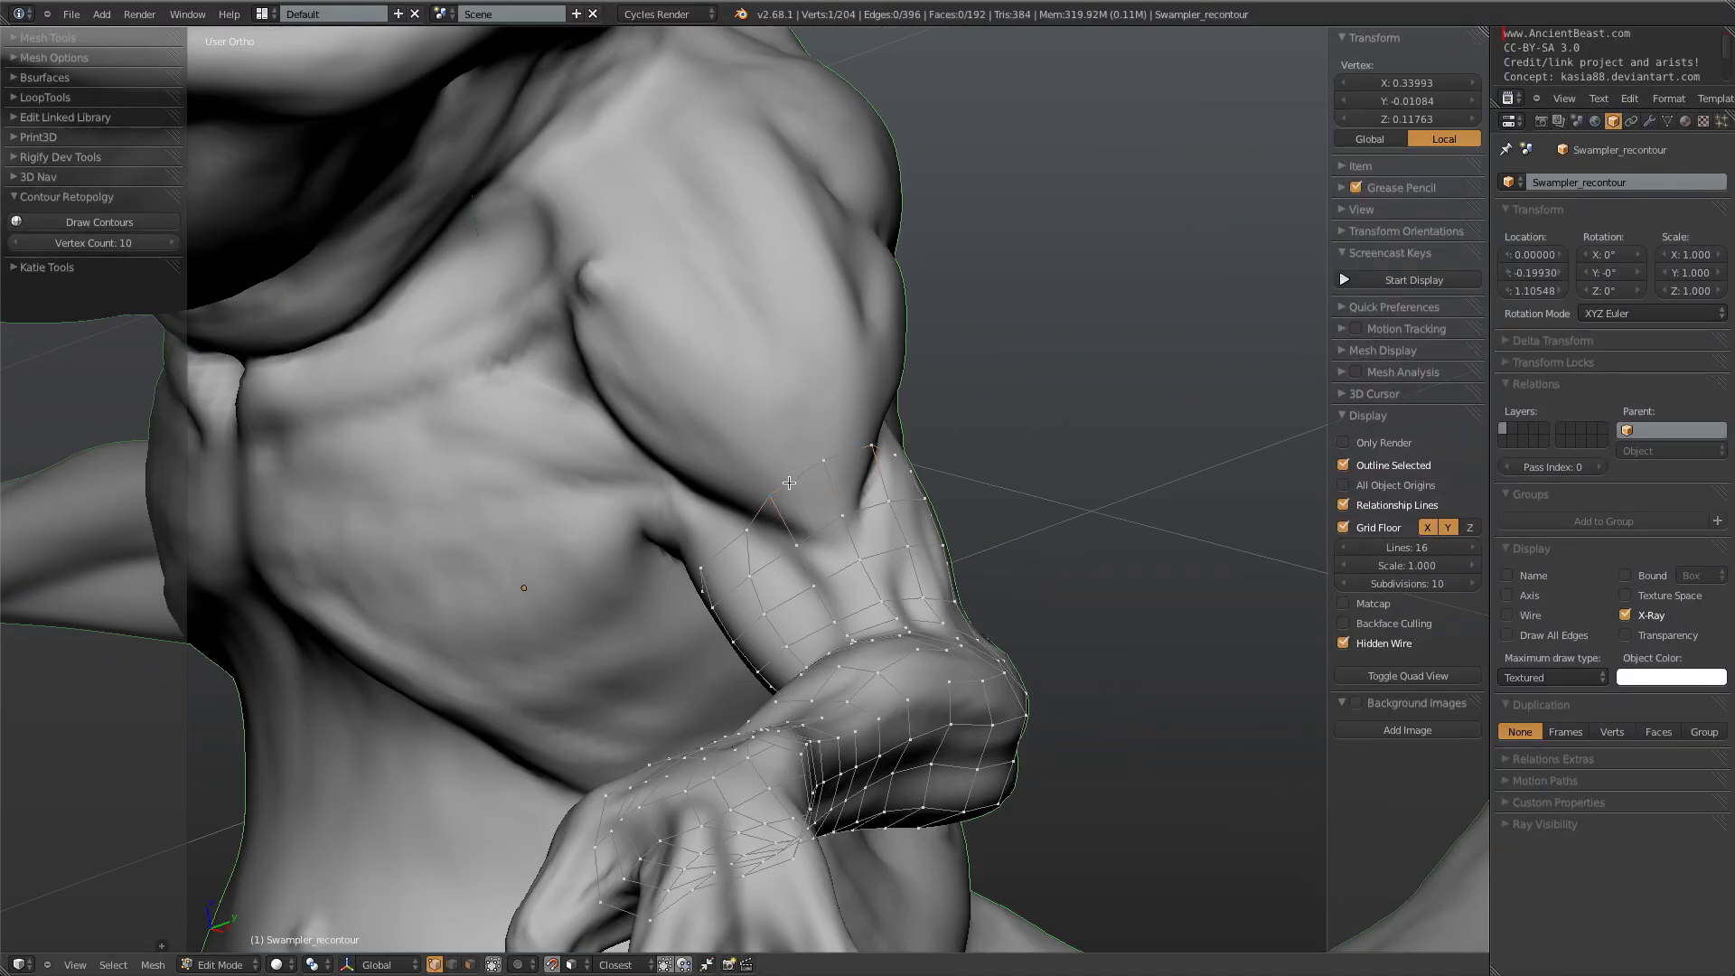
{"action": "key", "text": "e"}
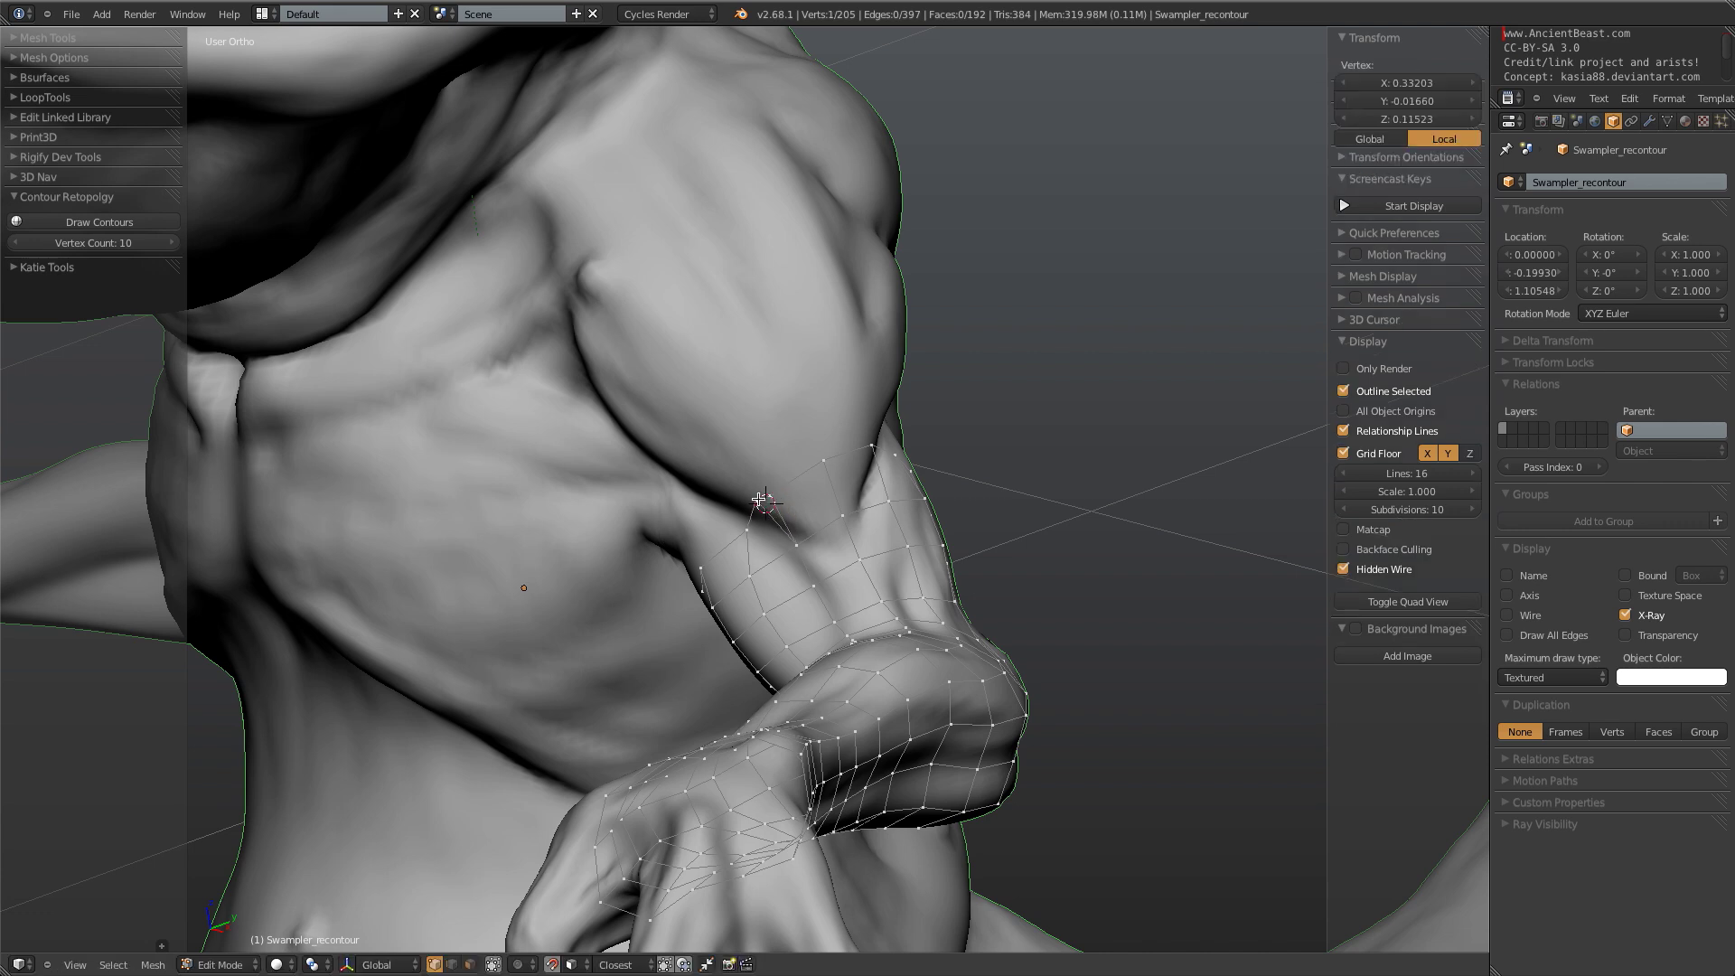
{"action": "left_click", "coordinate": [805, 480]}
- Reposition the front upper-arm vertex and place the free corner of a new quad at the deltoid's front base
{"action": "middle_click_drag", "start_coordinate": [804, 480], "coordinate": [882, 488]}
{"action": "key", "text": "a"}
{"action": "right_click", "coordinate": [736, 554]}
{"action": "key", "text": "g"}
{"action": "left_click", "coordinate": [748, 529]}
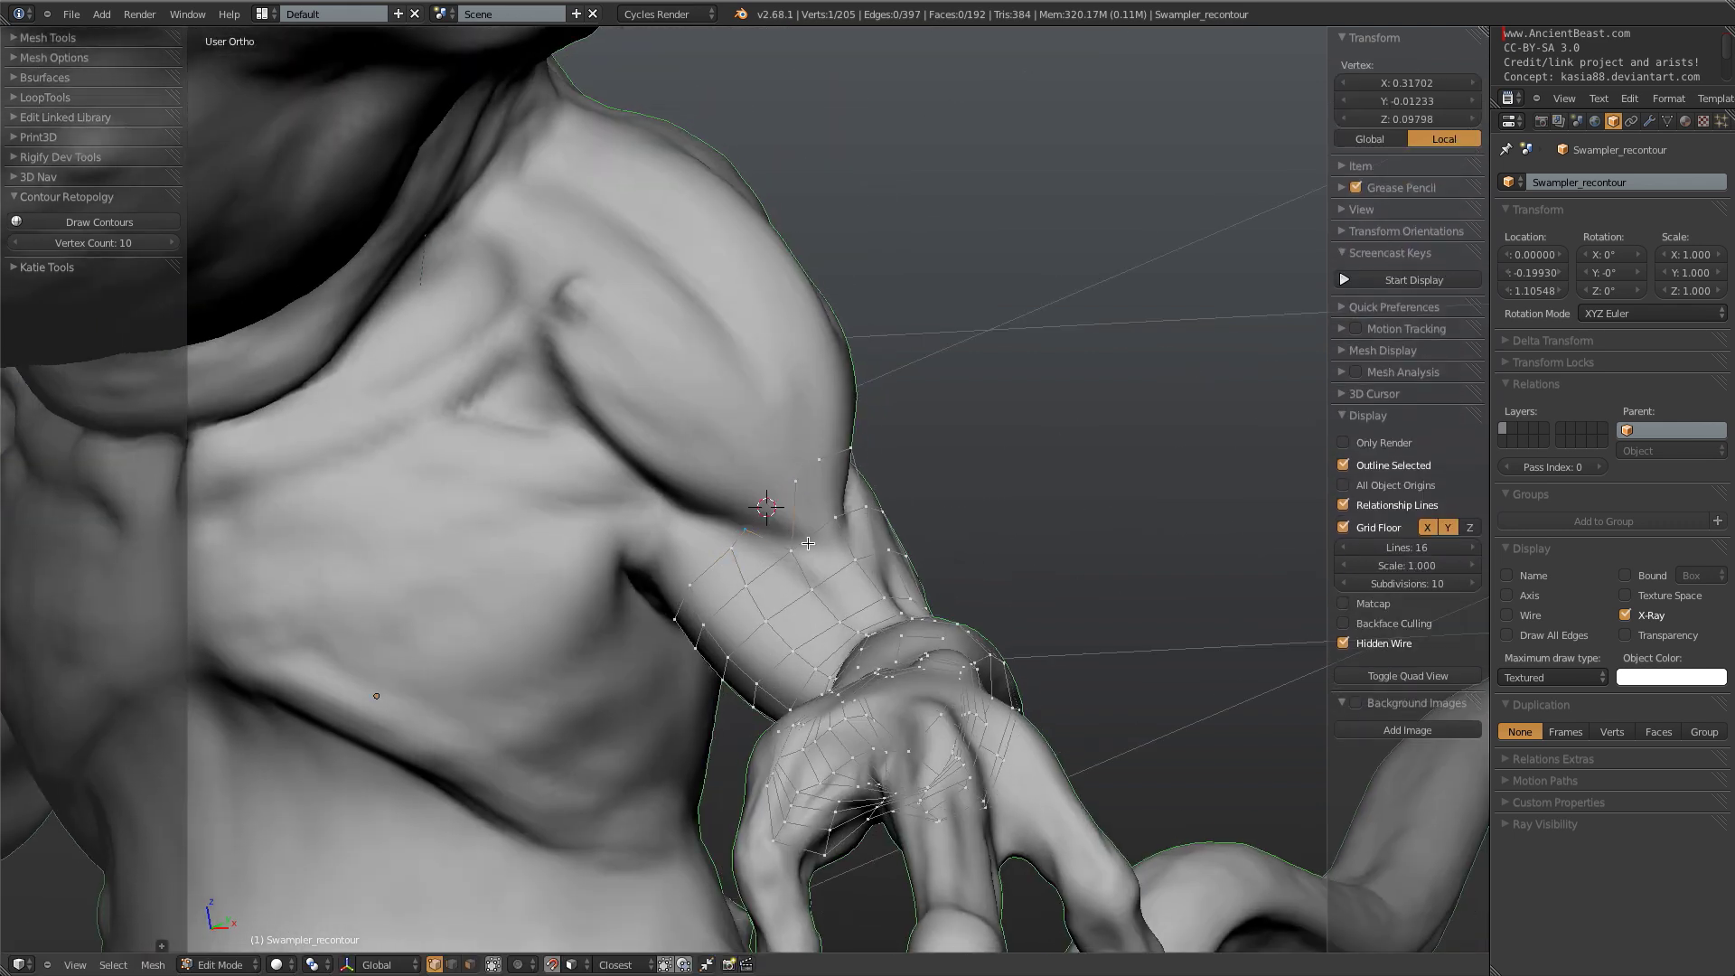
{"action": "key", "text": "g"}
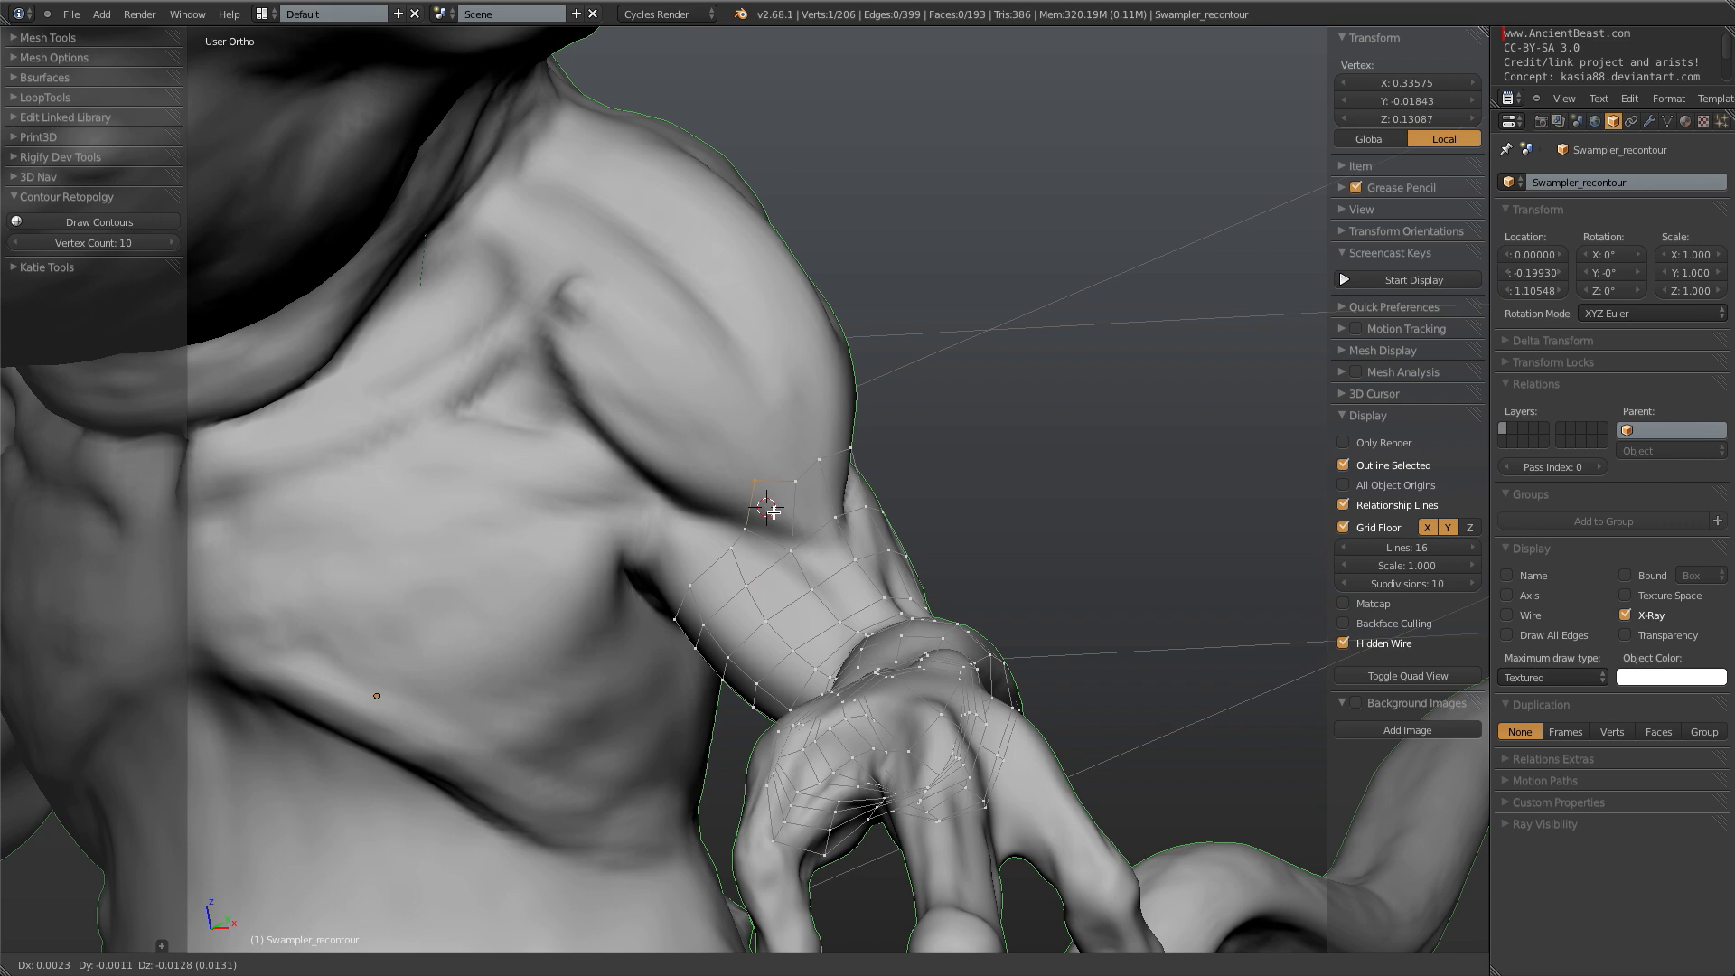
{"action": "left_click", "coordinate": [773, 508]}
- Extrude a vertex from the open loop on the outer upper arm and place it below the rear of the deltoid
{"action": "middle_click_drag", "start_coordinate": [832, 484], "coordinate": [899, 461]}
{"action": "right_click", "coordinate": [899, 461]}
{"action": "key", "text": "e"}
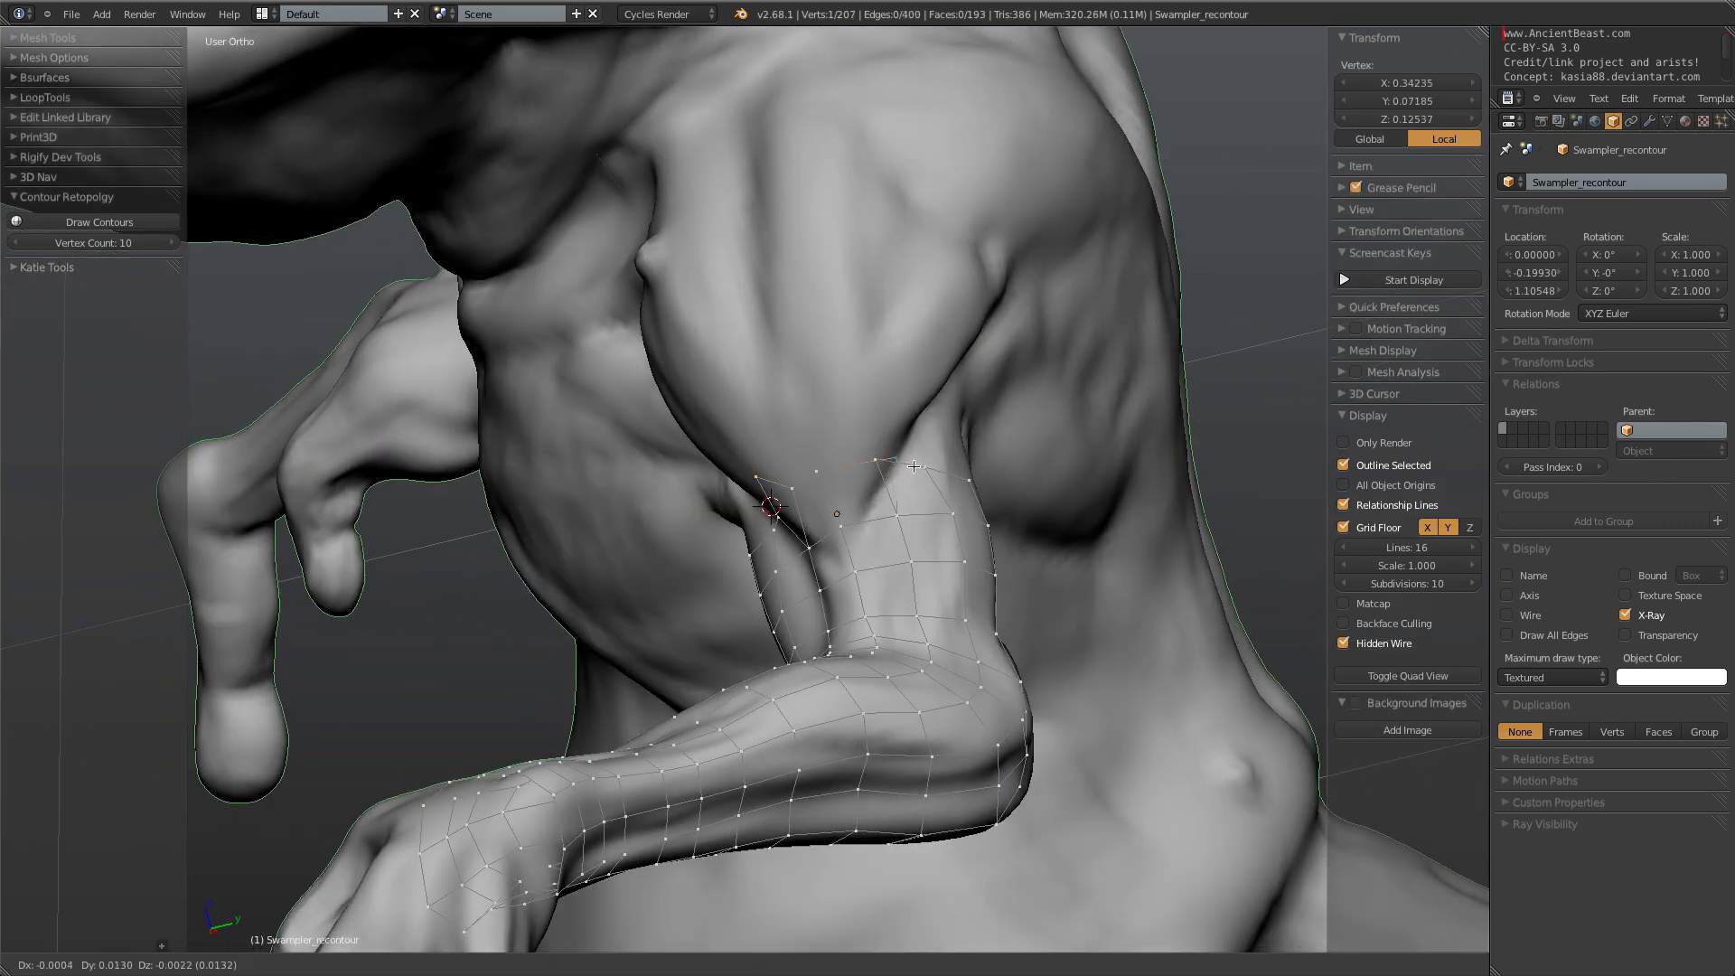
{"action": "left_click", "coordinate": [890, 459]}
{"action": "key", "text": "g"}
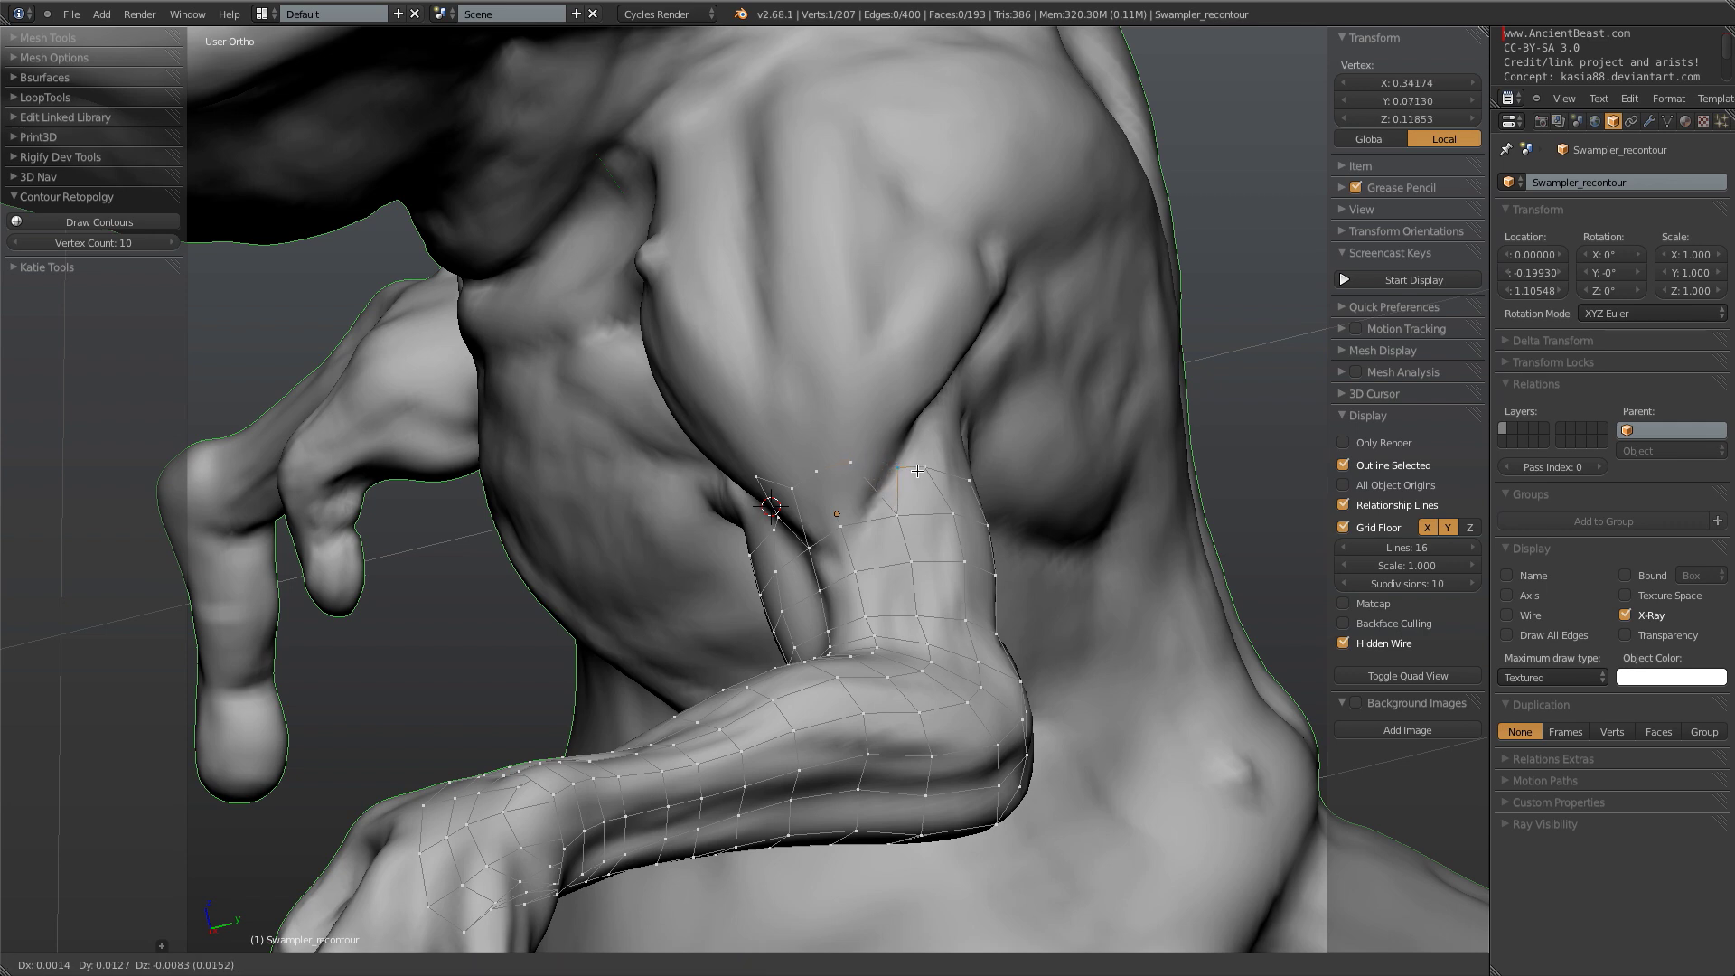
{"action": "left_click", "coordinate": [922, 470]}
- Fill a quad on the outer upper arm, position its new corner vertex and select the band along the deltoid's lower edge
{"action": "right_click", "coordinate": [898, 511]}
{"action": "key", "text": "f"}
{"action": "key", "text": "g"}
{"action": "left_click", "coordinate": [910, 468]}
{"action": "right_click", "coordinate": [876, 494], "text": "ctrl+alt"}
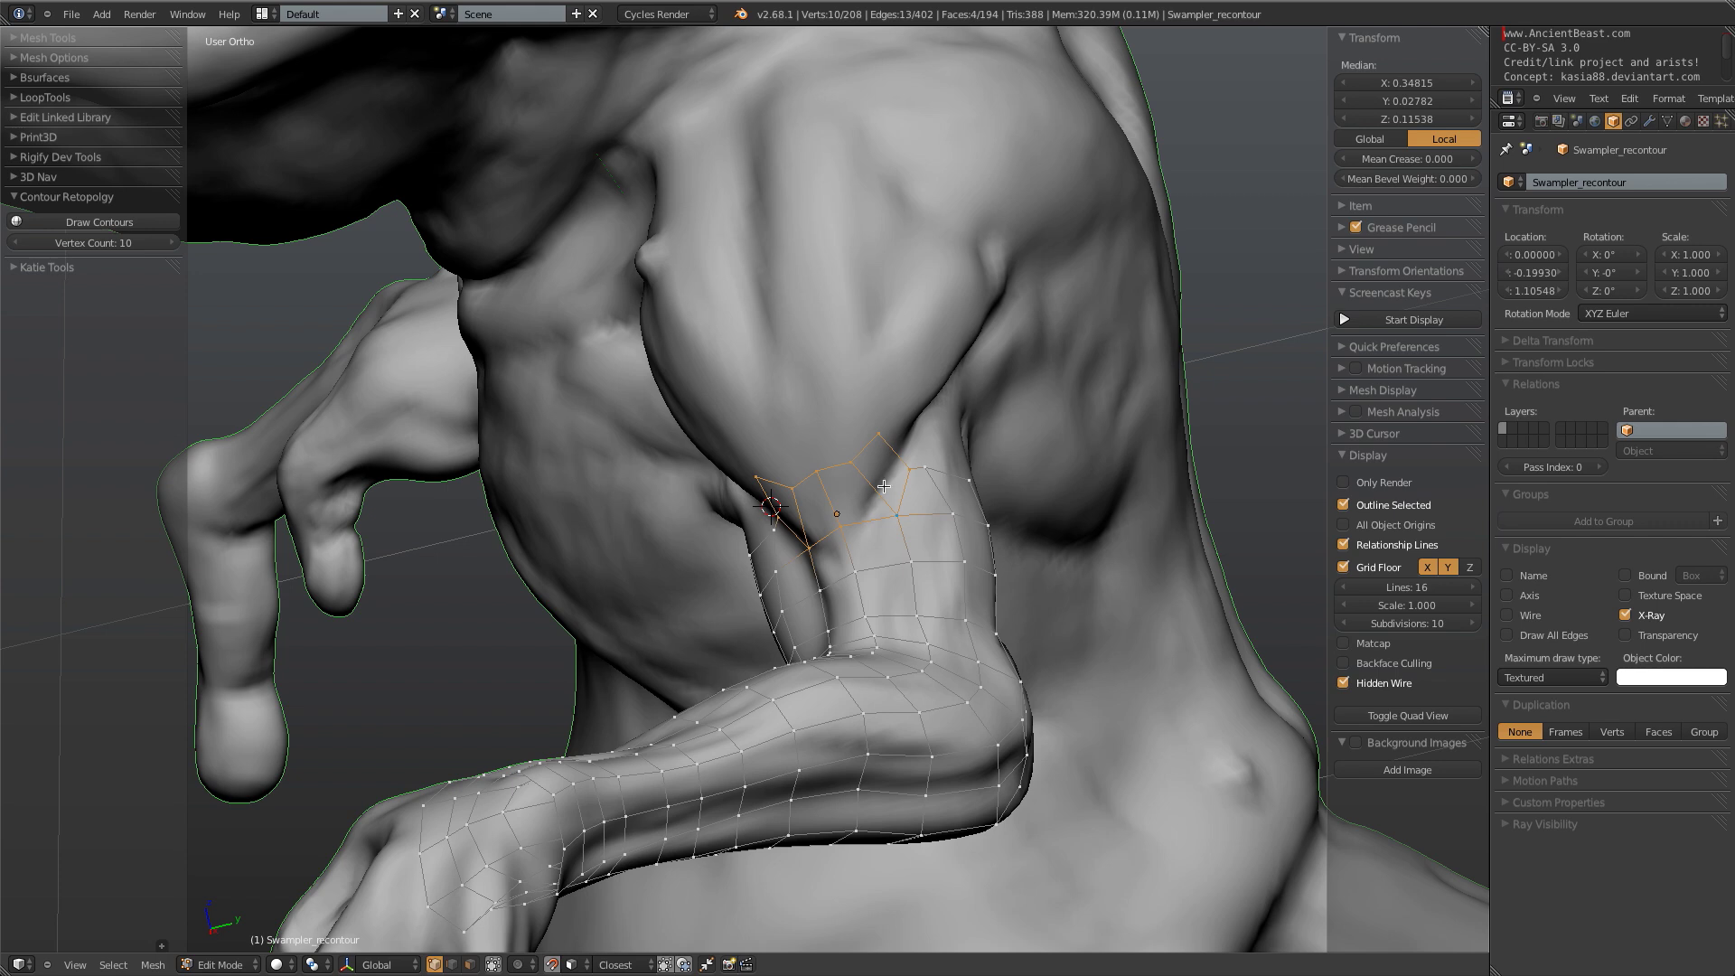
- Adjust two vertices of the band below the deltoid's tip to even out its quads
{"action": "right_click", "coordinate": [838, 535]}
{"action": "key", "text": "g"}
{"action": "left_click", "coordinate": [843, 556]}
{"action": "key", "text": "a"}
{"action": "right_click", "coordinate": [816, 482]}
{"action": "key", "text": "g"}
{"action": "left_click", "coordinate": [822, 499]}
{"action": "middle_click_drag", "start_coordinate": [821, 499], "coordinate": [1026, 387]}
- Extrude the band's front end edge along the deltoid's lower front border toward the chest, adding two quads
{"action": "key", "text": "a"}
{"action": "right_click", "coordinate": [764, 497]}
{"action": "right_click", "coordinate": [761, 551], "text": "shift"}
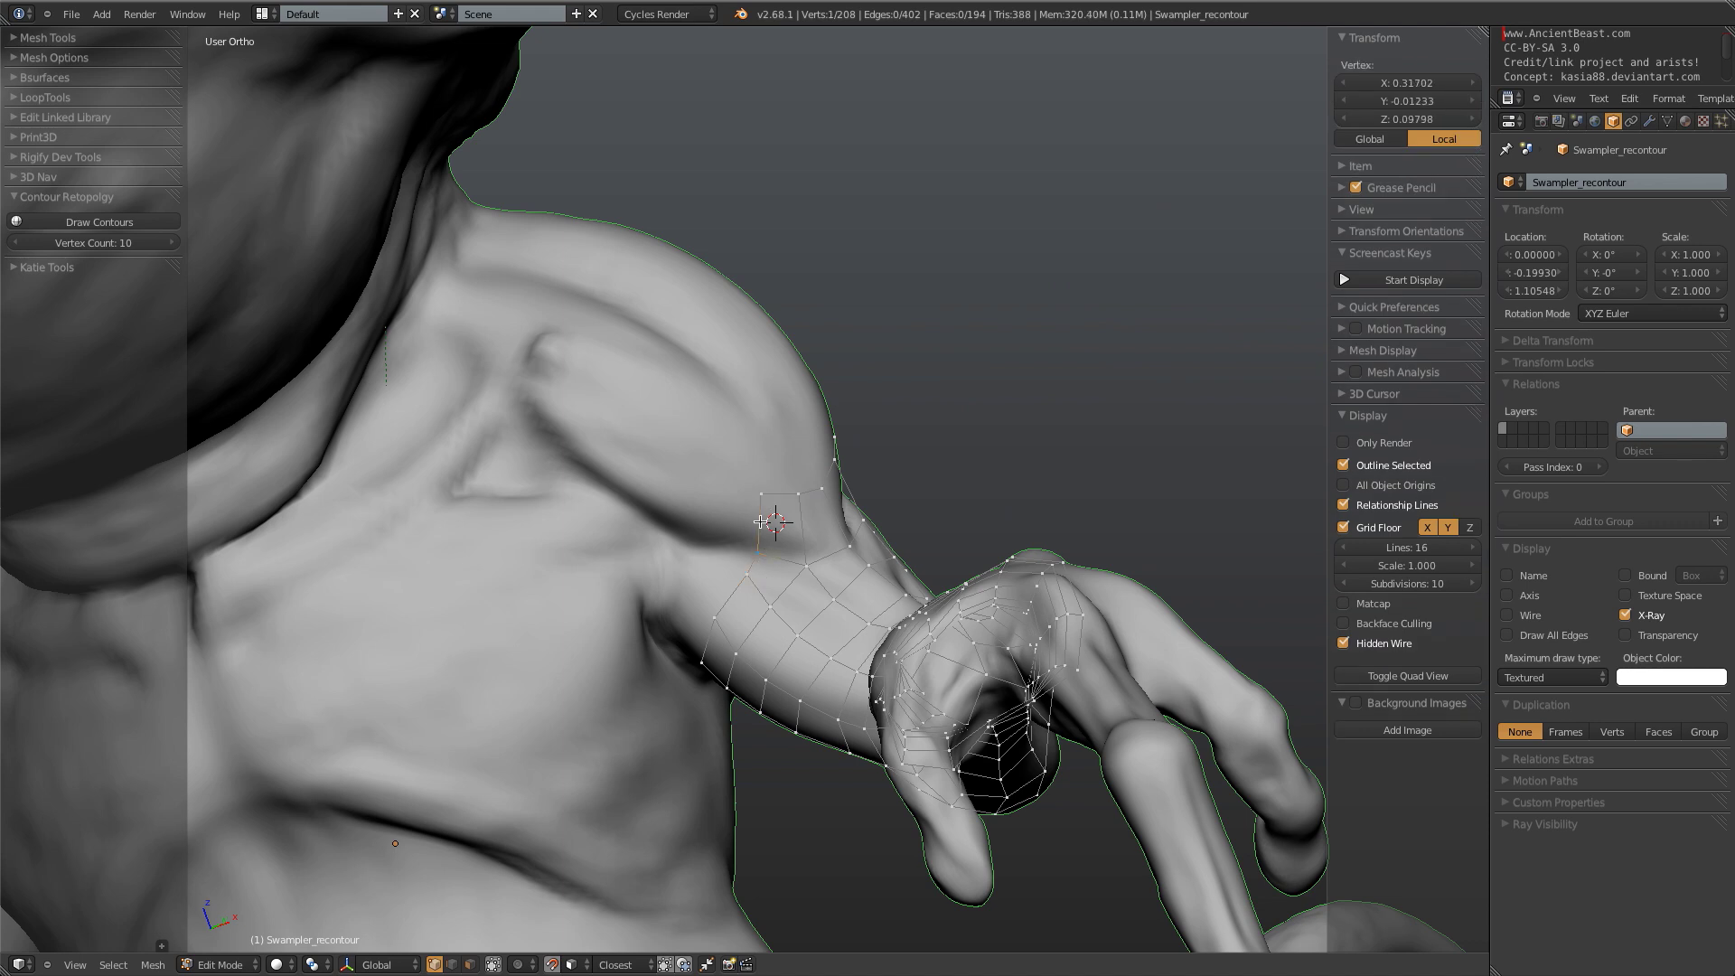
{"action": "middle_click_drag", "start_coordinate": [771, 551], "coordinate": [877, 511], "text": "shift"}
{"action": "key", "text": "e"}
{"action": "left_click", "coordinate": [797, 489]}
{"action": "key", "text": "r"}
{"action": "left_click", "coordinate": [895, 512]}
{"action": "left_click", "coordinate": [933, 518]}
{"action": "key", "text": "e"}
{"action": "left_click", "coordinate": [833, 485]}
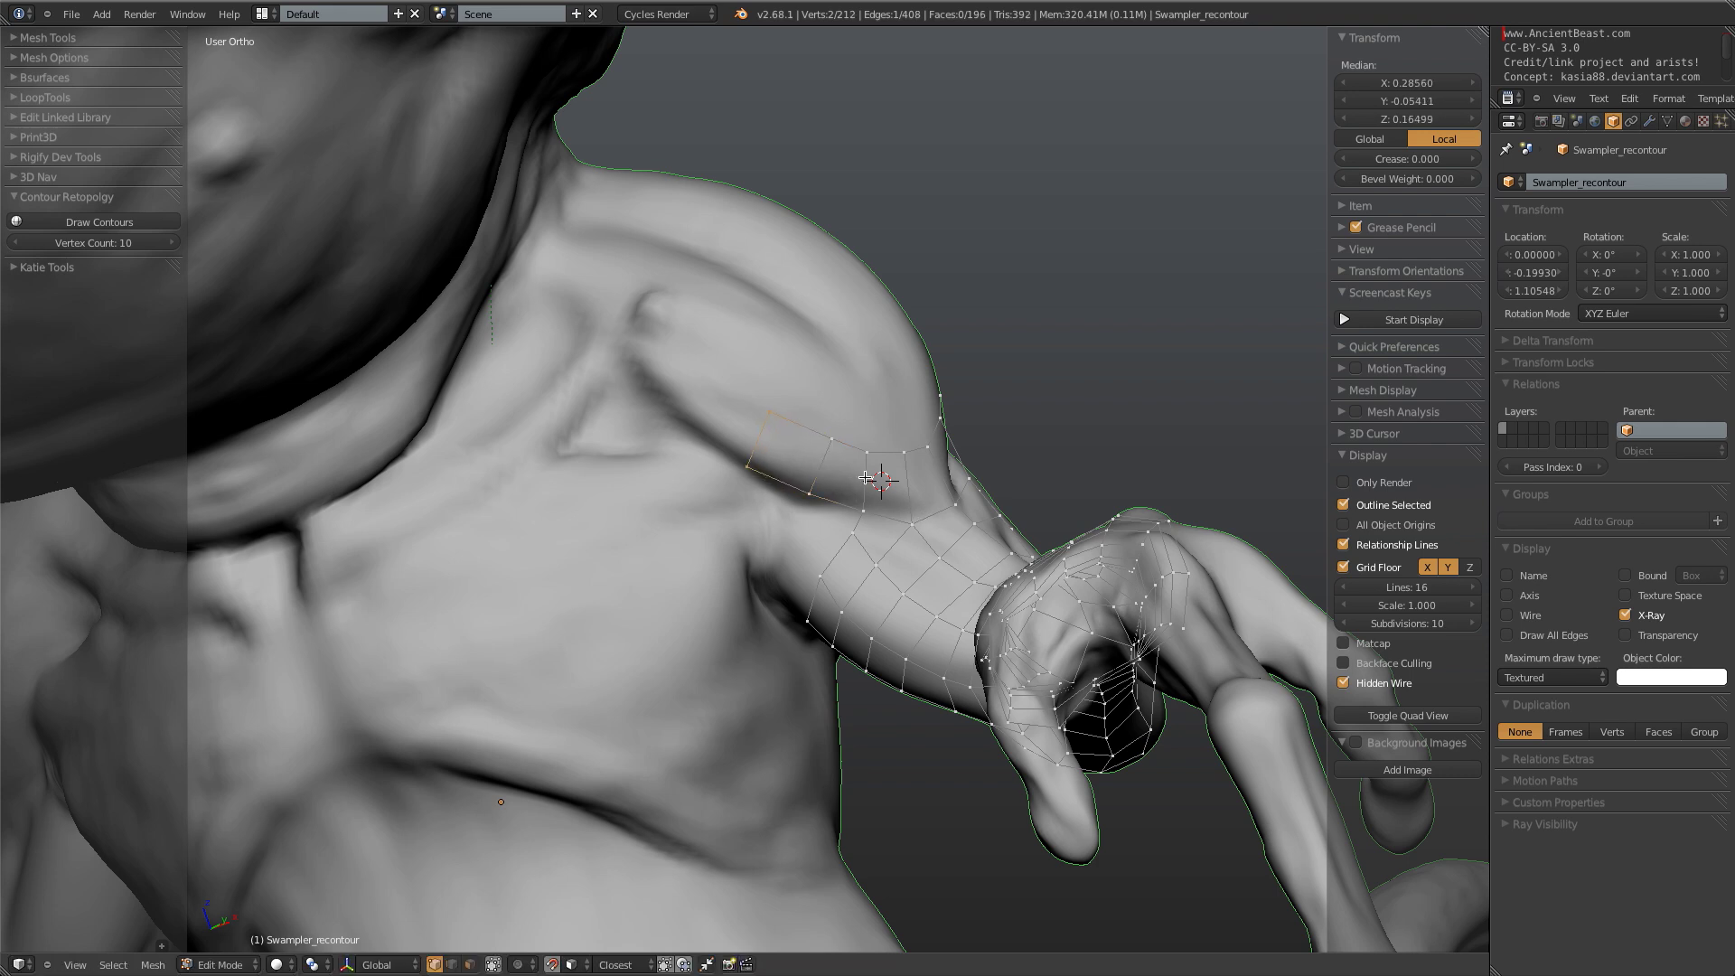
- Continue the front deltoid strip up to the collarbone with two more extruded quads, rotating them to follow the muscle
{"action": "key", "text": "e"}
{"action": "key", "text": "r"}
{"action": "left_click", "coordinate": [759, 497]}
{"action": "key", "text": "e"}
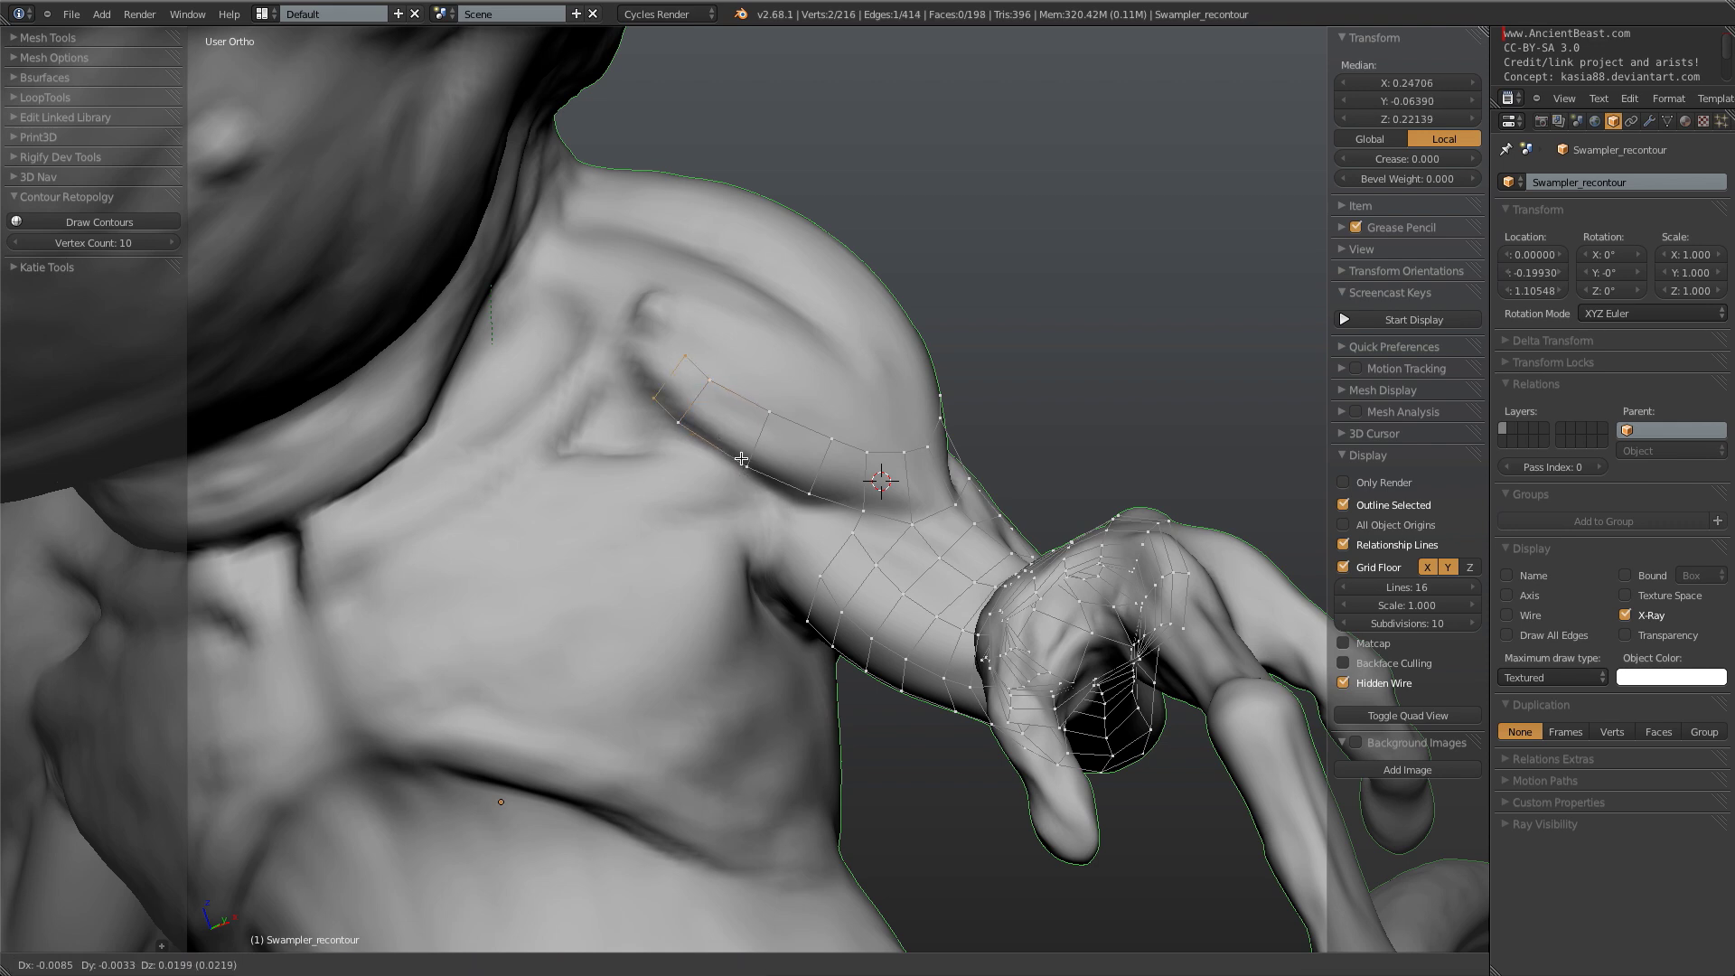
{"action": "key", "text": "r"}
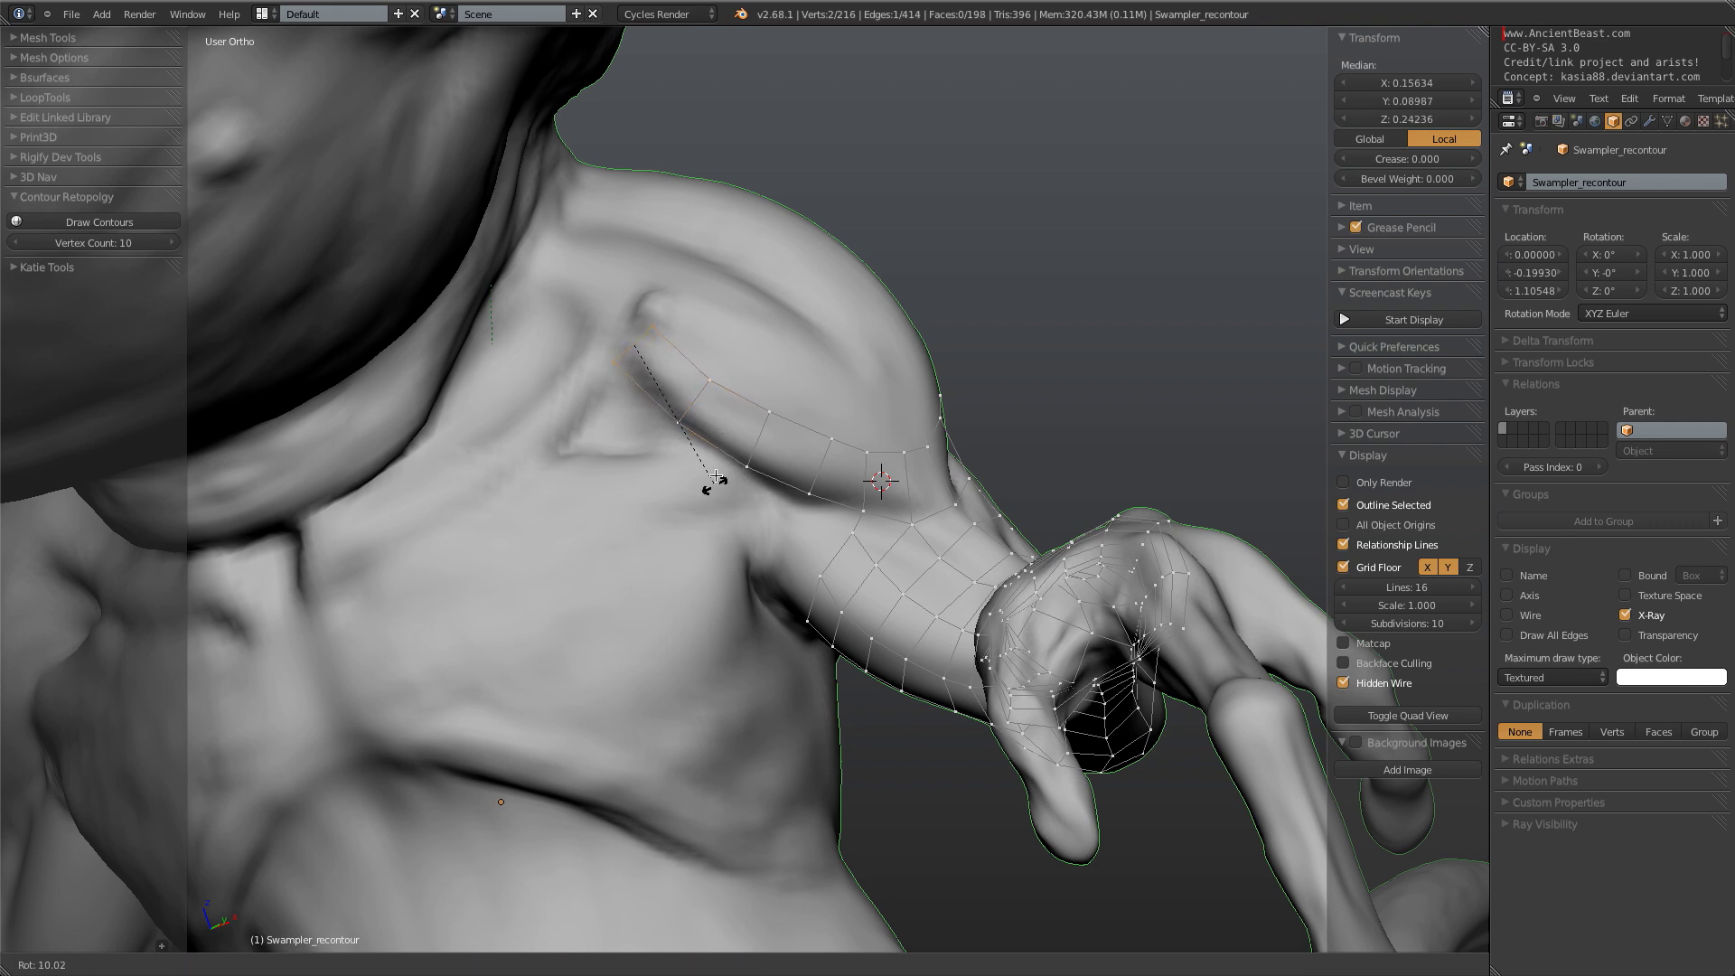
{"action": "left_click", "coordinate": [703, 441]}
- Reposition the upper-arm loop vertex just below the rear deltoid crease
{"action": "middle_click_drag", "start_coordinate": [702, 442], "coordinate": [958, 583]}
{"action": "scroll", "coordinate": [958, 583], "scroll_direction": "down", "scroll_amount": 3}
{"action": "scroll", "coordinate": [922, 541], "scroll_direction": "up", "scroll_amount": 5}
{"action": "middle_click_drag", "start_coordinate": [1066, 443], "coordinate": [774, 534]}
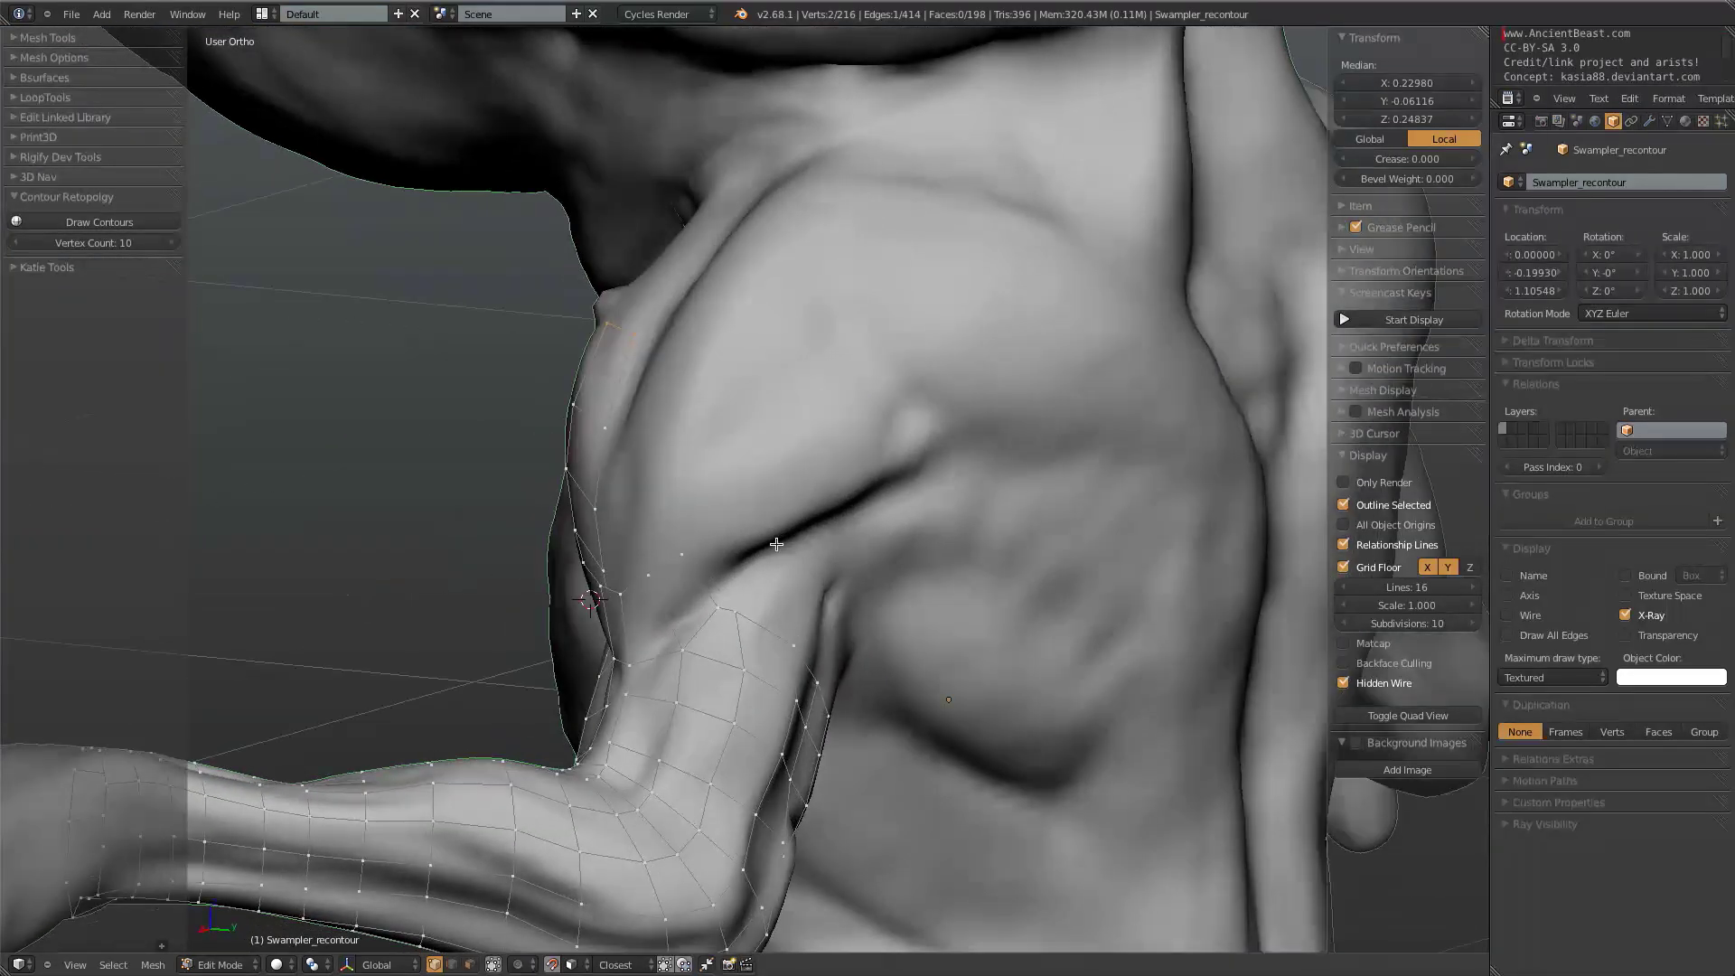
{"action": "key", "text": "a"}
{"action": "right_click", "coordinate": [686, 557]}
{"action": "key", "text": "g"}
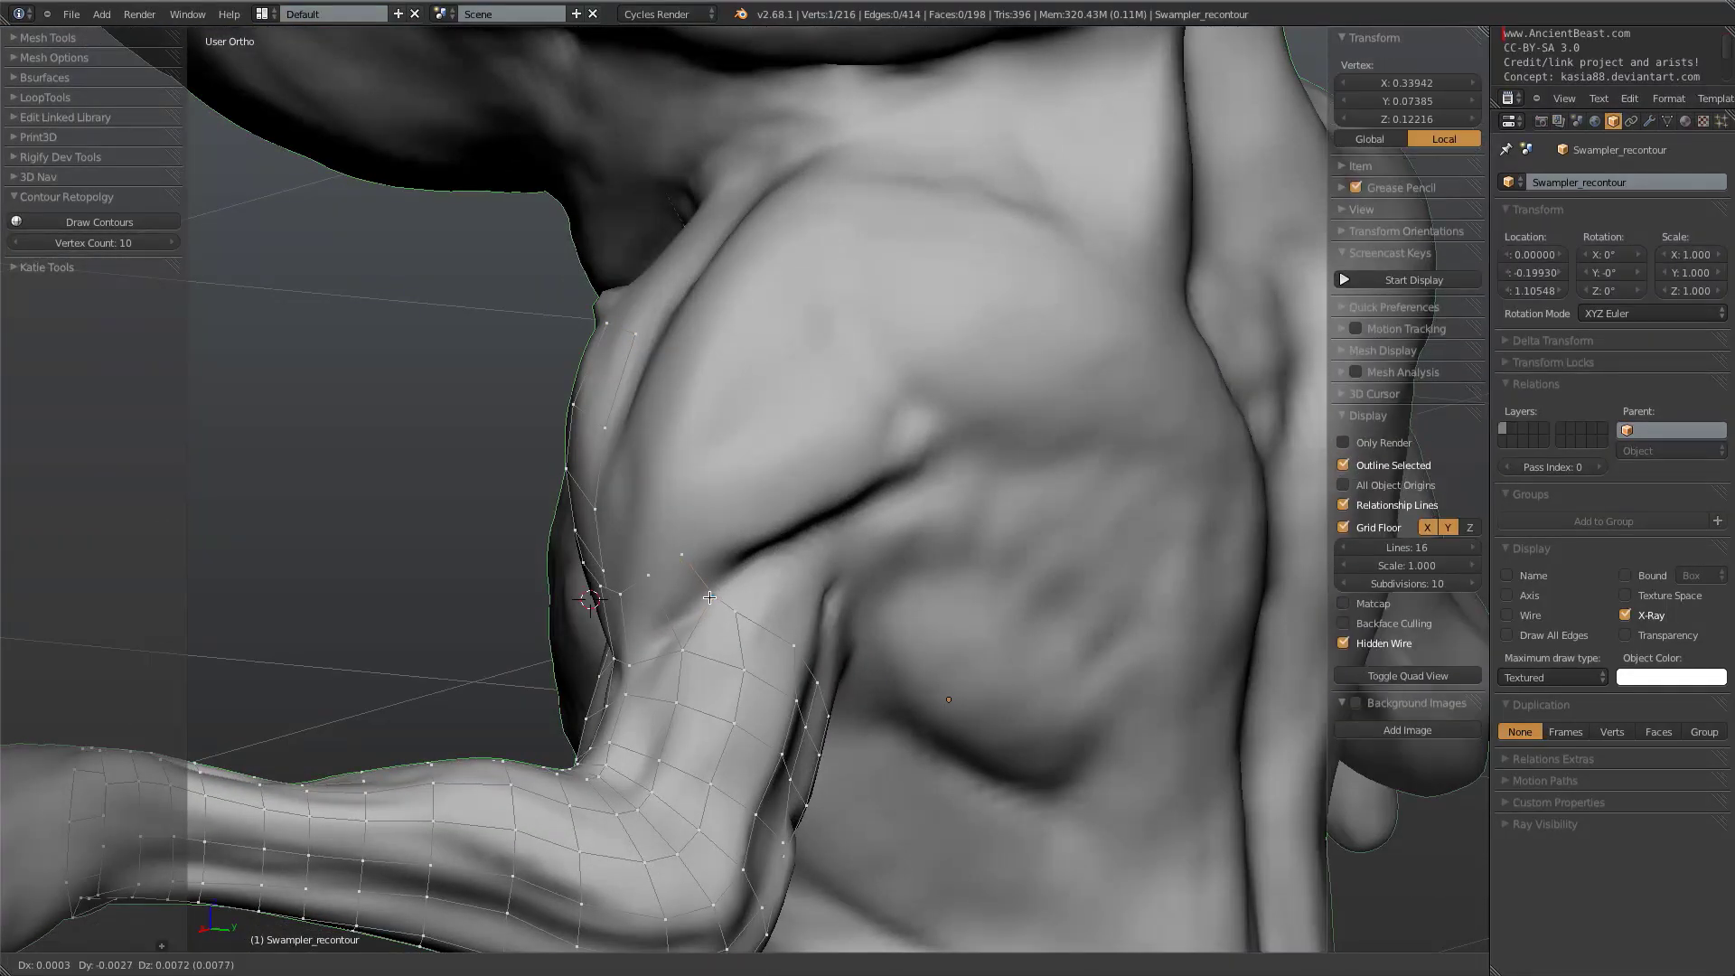
{"action": "left_click", "coordinate": [752, 623]}
- Extrude the band's rear end edge along the crease behind the deltoid, adding four quads toward the shoulder blade
{"action": "key", "text": "a"}
{"action": "right_click", "coordinate": [683, 555]}
{"action": "right_click", "coordinate": [710, 591], "text": "shift"}
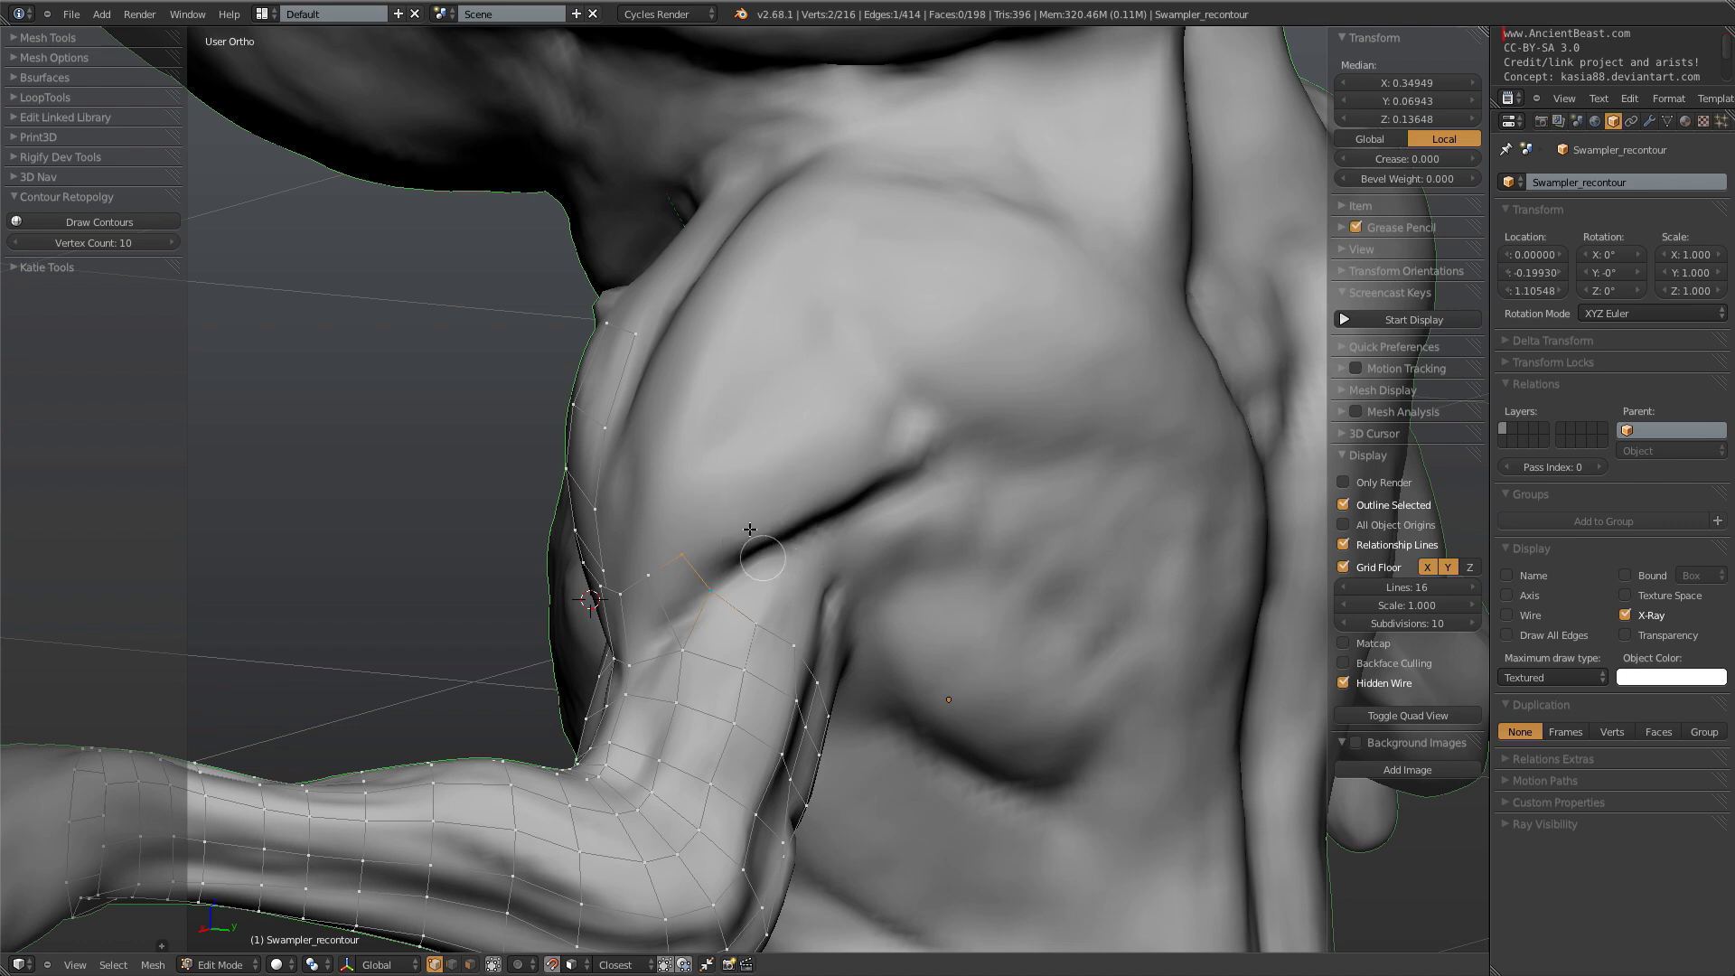
{"action": "key", "text": "e"}
{"action": "left_click", "coordinate": [802, 558]}
{"action": "key", "text": "e"}
{"action": "left_click", "coordinate": [860, 542]}
{"action": "key", "text": "e"}
{"action": "left_click", "coordinate": [954, 502]}
{"action": "key", "text": "e"}
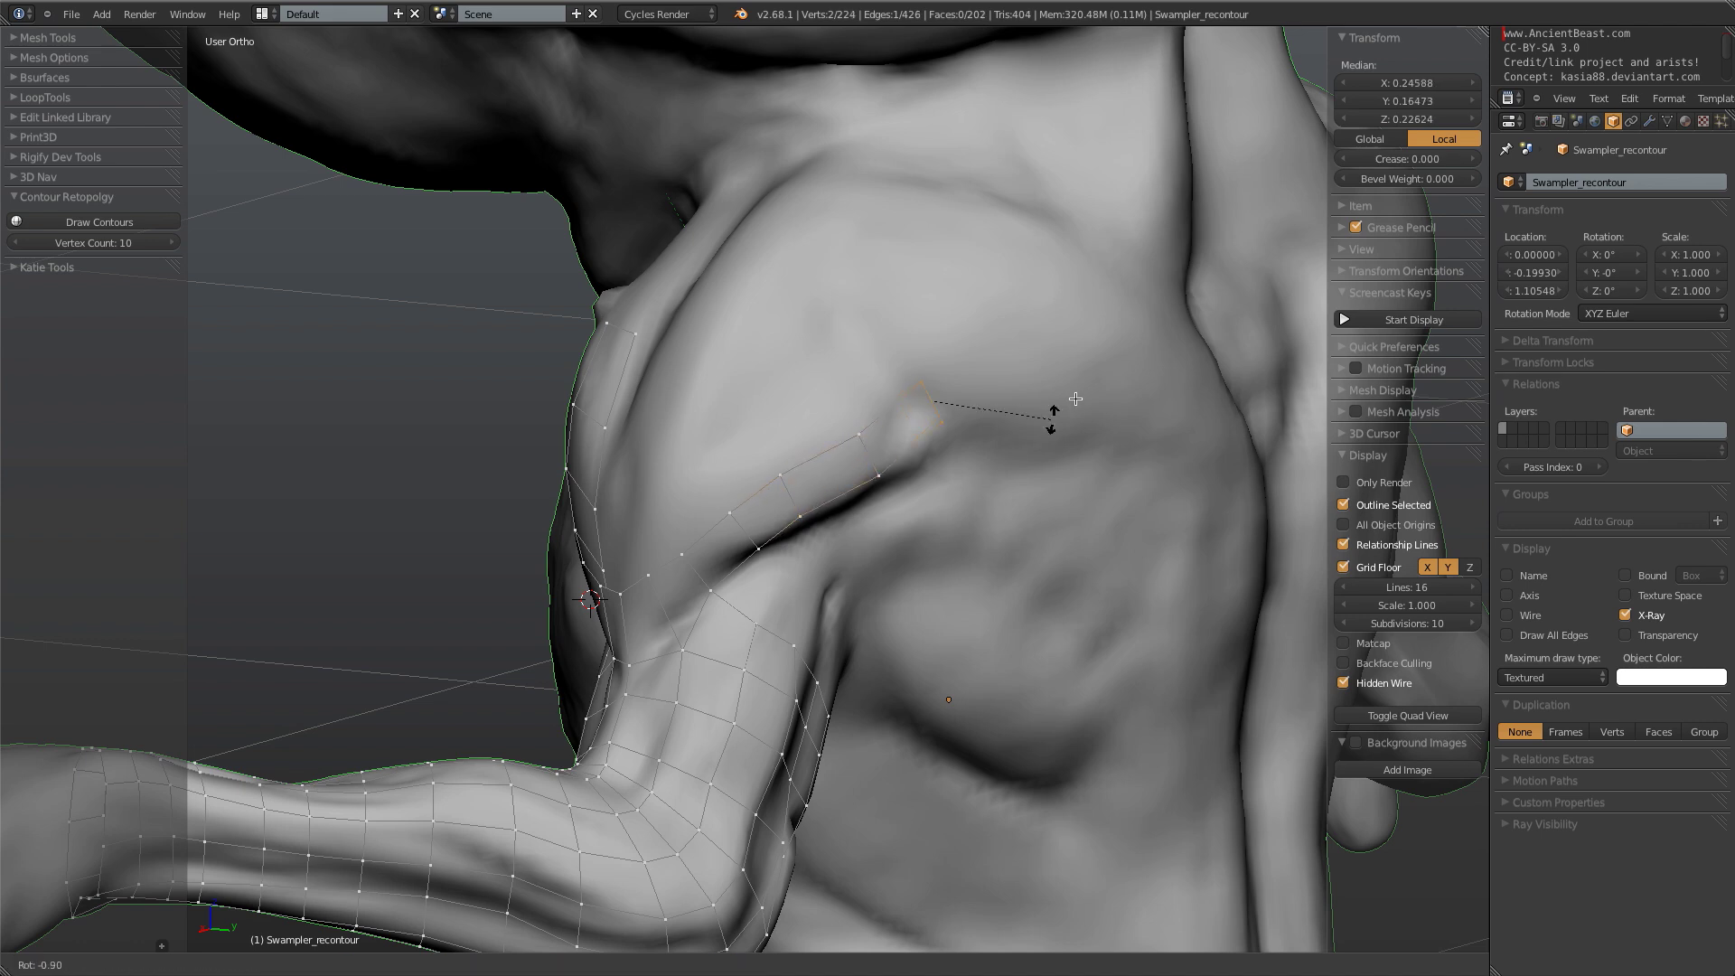
{"action": "left_click", "coordinate": [1083, 379]}
- Fill a quad between the upper-arm mesh and the front deltoid strip and place its new vertex near the armpit
{"action": "scroll", "coordinate": [949, 573], "scroll_direction": "down", "scroll_amount": 4}
{"action": "middle_click_drag", "start_coordinate": [949, 573], "coordinate": [1081, 515]}
{"action": "middle_click_drag", "start_coordinate": [845, 519], "coordinate": [946, 501]}
{"action": "scroll", "coordinate": [994, 488], "scroll_direction": "up", "scroll_amount": 4}
{"action": "middle_click_drag", "start_coordinate": [840, 613], "coordinate": [940, 493], "text": "shift"}
{"action": "scroll", "coordinate": [840, 479], "scroll_direction": "up", "scroll_amount": 2}
{"action": "key", "text": "a"}
{"action": "right_click", "coordinate": [948, 504]}
{"action": "key", "text": "f"}
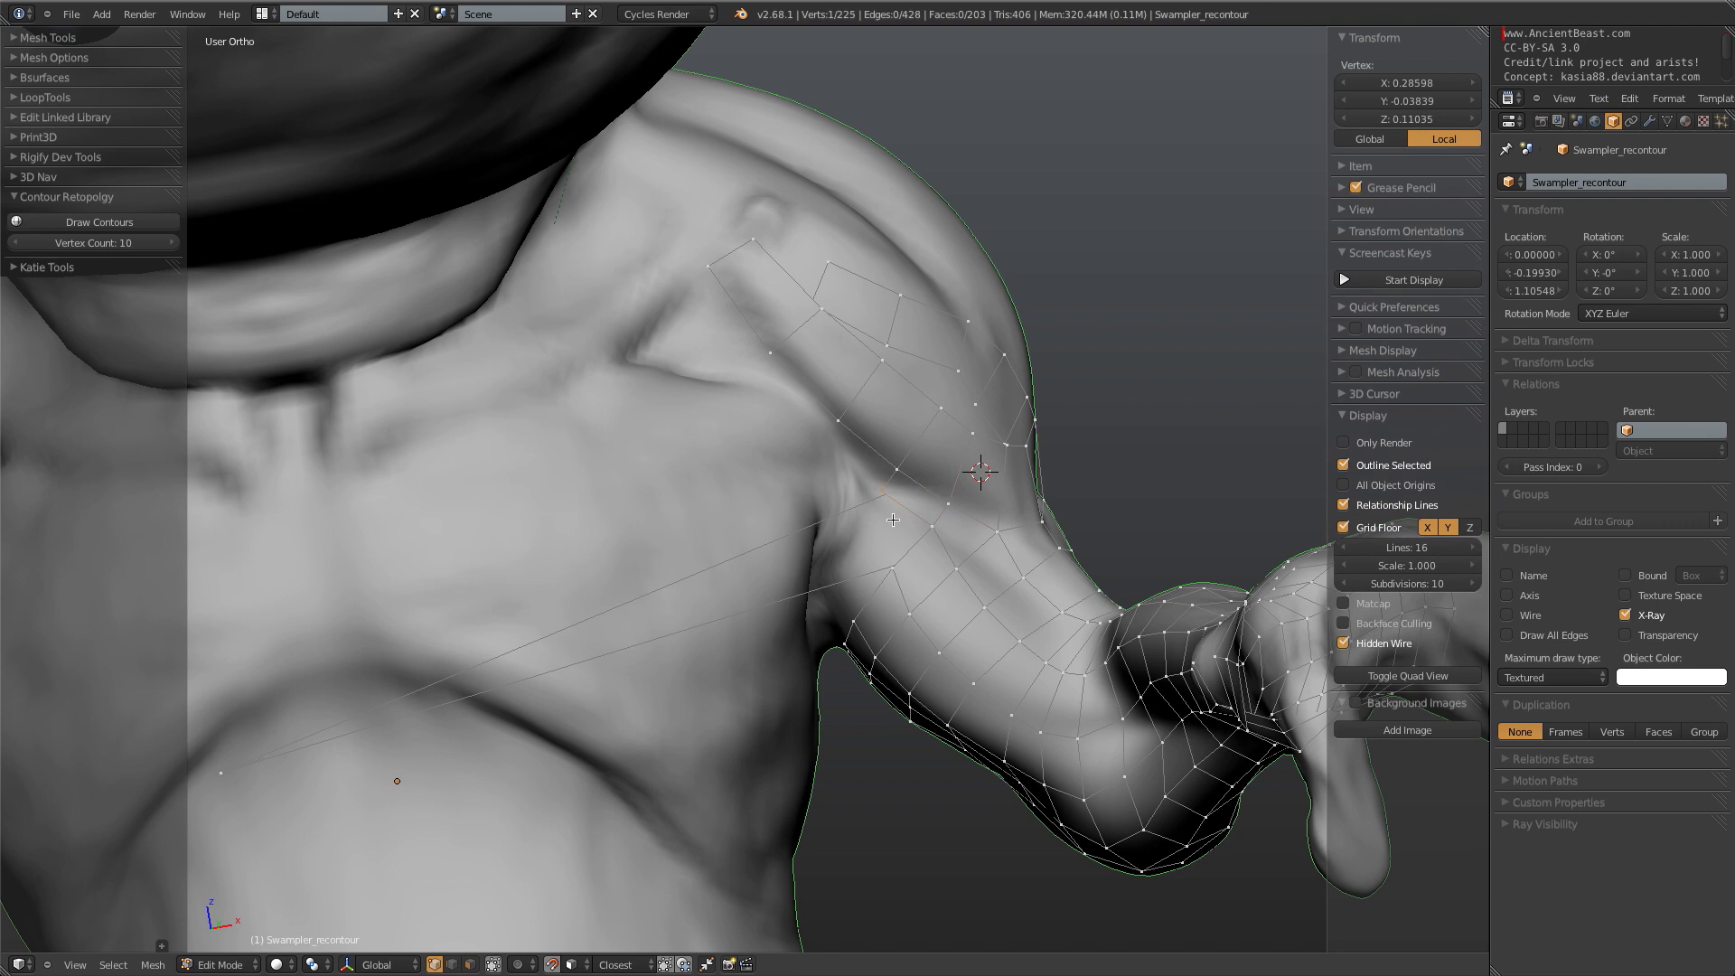
{"action": "key", "text": "g"}
{"action": "left_click", "coordinate": [886, 520]}
- Fill the adjoining quad beside the front armpit and adjust its new corner vertex
{"action": "key", "text": "a"}
{"action": "right_click", "coordinate": [887, 467]}
{"action": "key", "text": "f"}
{"action": "key", "text": "g"}
{"action": "left_click", "coordinate": [891, 498]}
- Extrude the edge at the front armpit across the chest, adding two quads
{"action": "middle_click_drag", "start_coordinate": [892, 498], "coordinate": [773, 559]}
{"action": "key", "text": "a"}
{"action": "right_click", "coordinate": [836, 426]}
{"action": "right_click", "coordinate": [841, 482], "text": "shift"}
{"action": "key", "text": "e"}
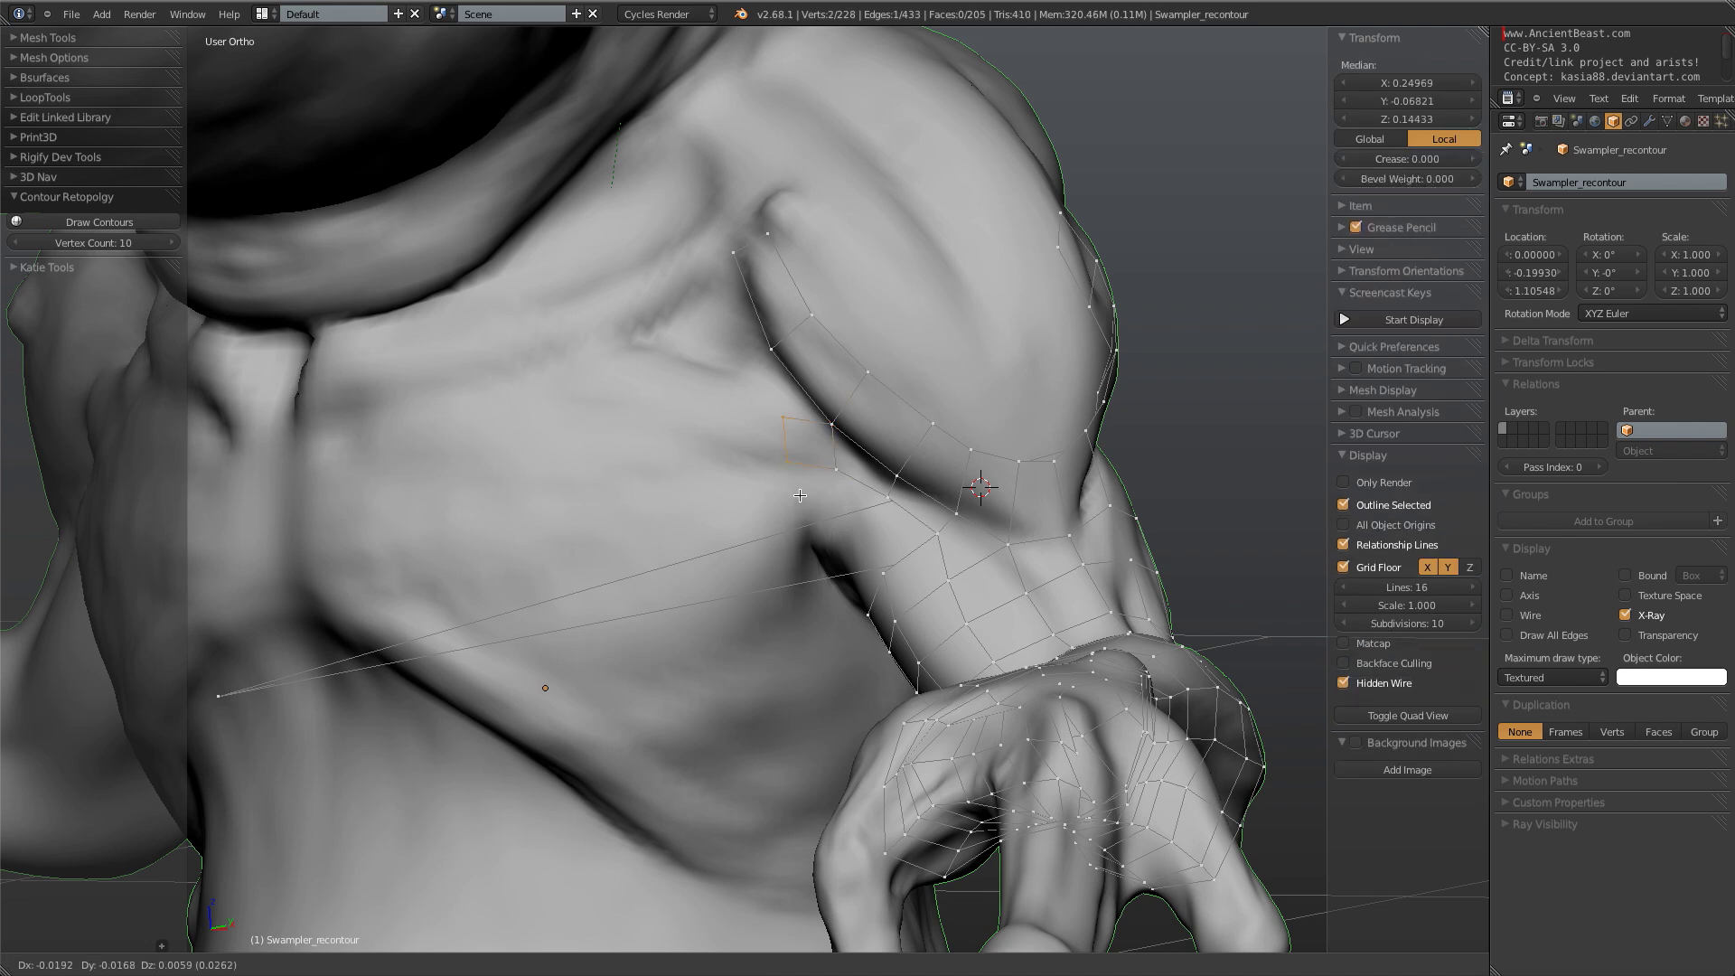
{"action": "left_click", "coordinate": [786, 498]}
{"action": "key", "text": "e"}
{"action": "left_click", "coordinate": [731, 495]}
{"action": "key", "text": "a"}
- Move the stray vertex from the torso back to its place on the upper arm
{"action": "middle_click_drag", "start_coordinate": [731, 495], "coordinate": [624, 671]}
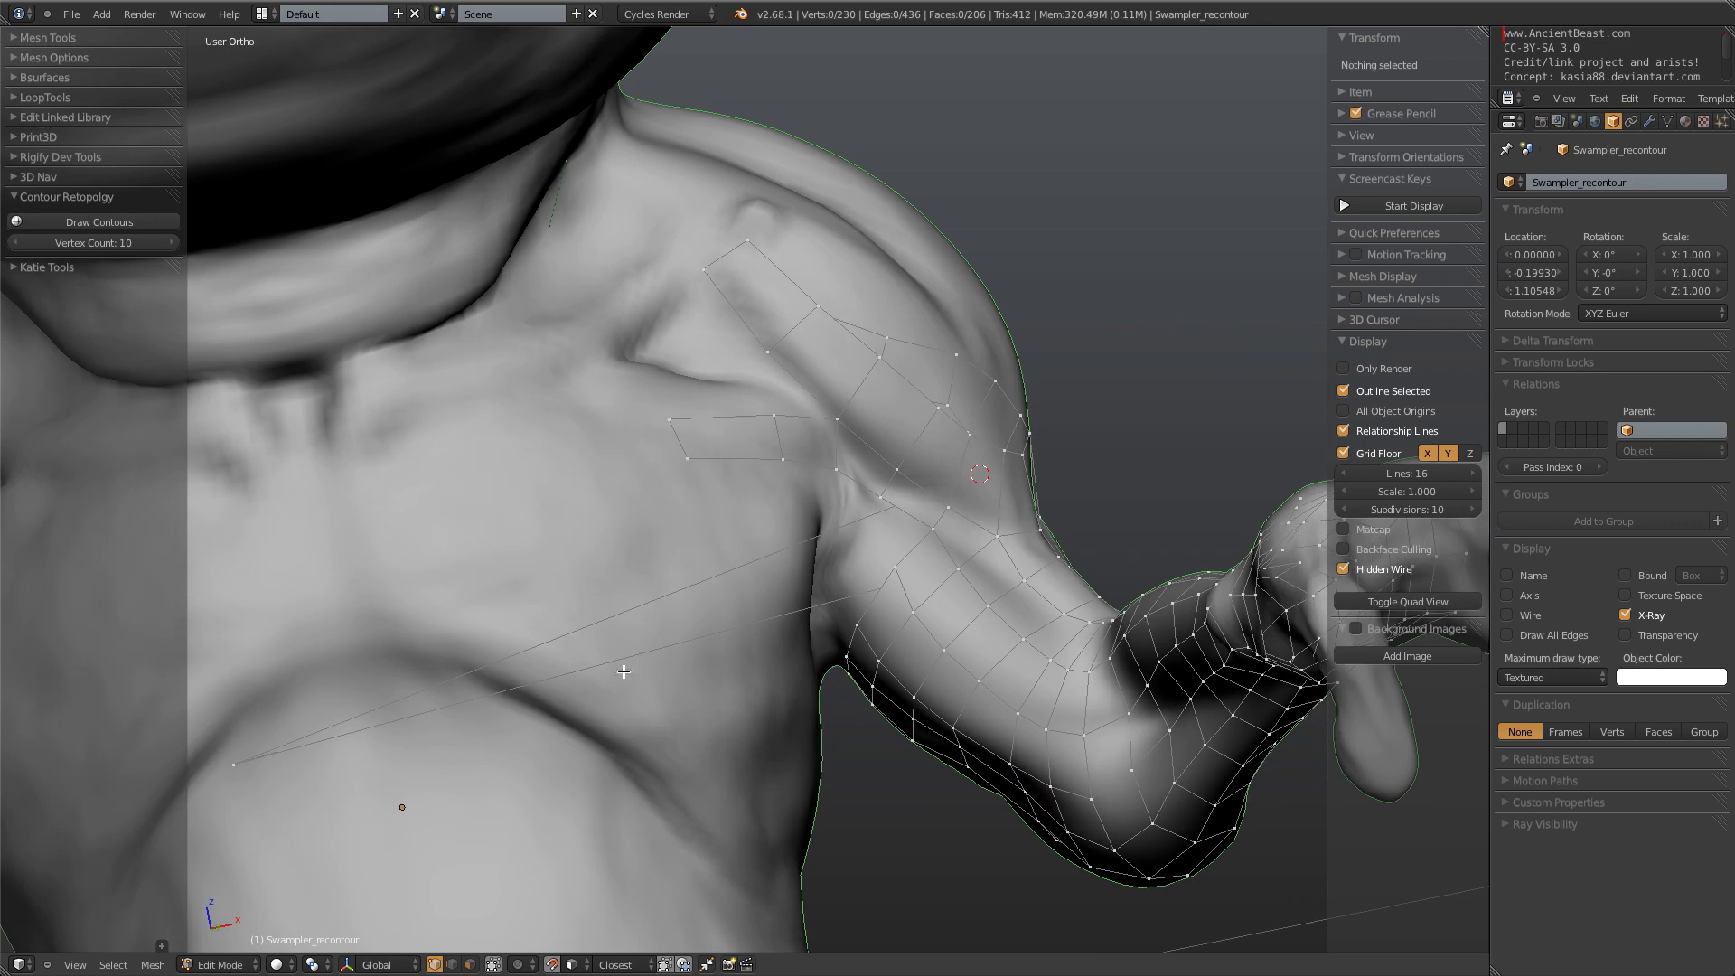
{"action": "right_click", "coordinate": [233, 768]}
{"action": "scroll", "coordinate": [949, 446], "scroll_direction": "down", "scroll_amount": 3}
{"action": "middle_click_drag", "start_coordinate": [949, 445], "coordinate": [882, 543]}
{"action": "scroll", "coordinate": [781, 545], "scroll_direction": "up", "scroll_amount": 1}
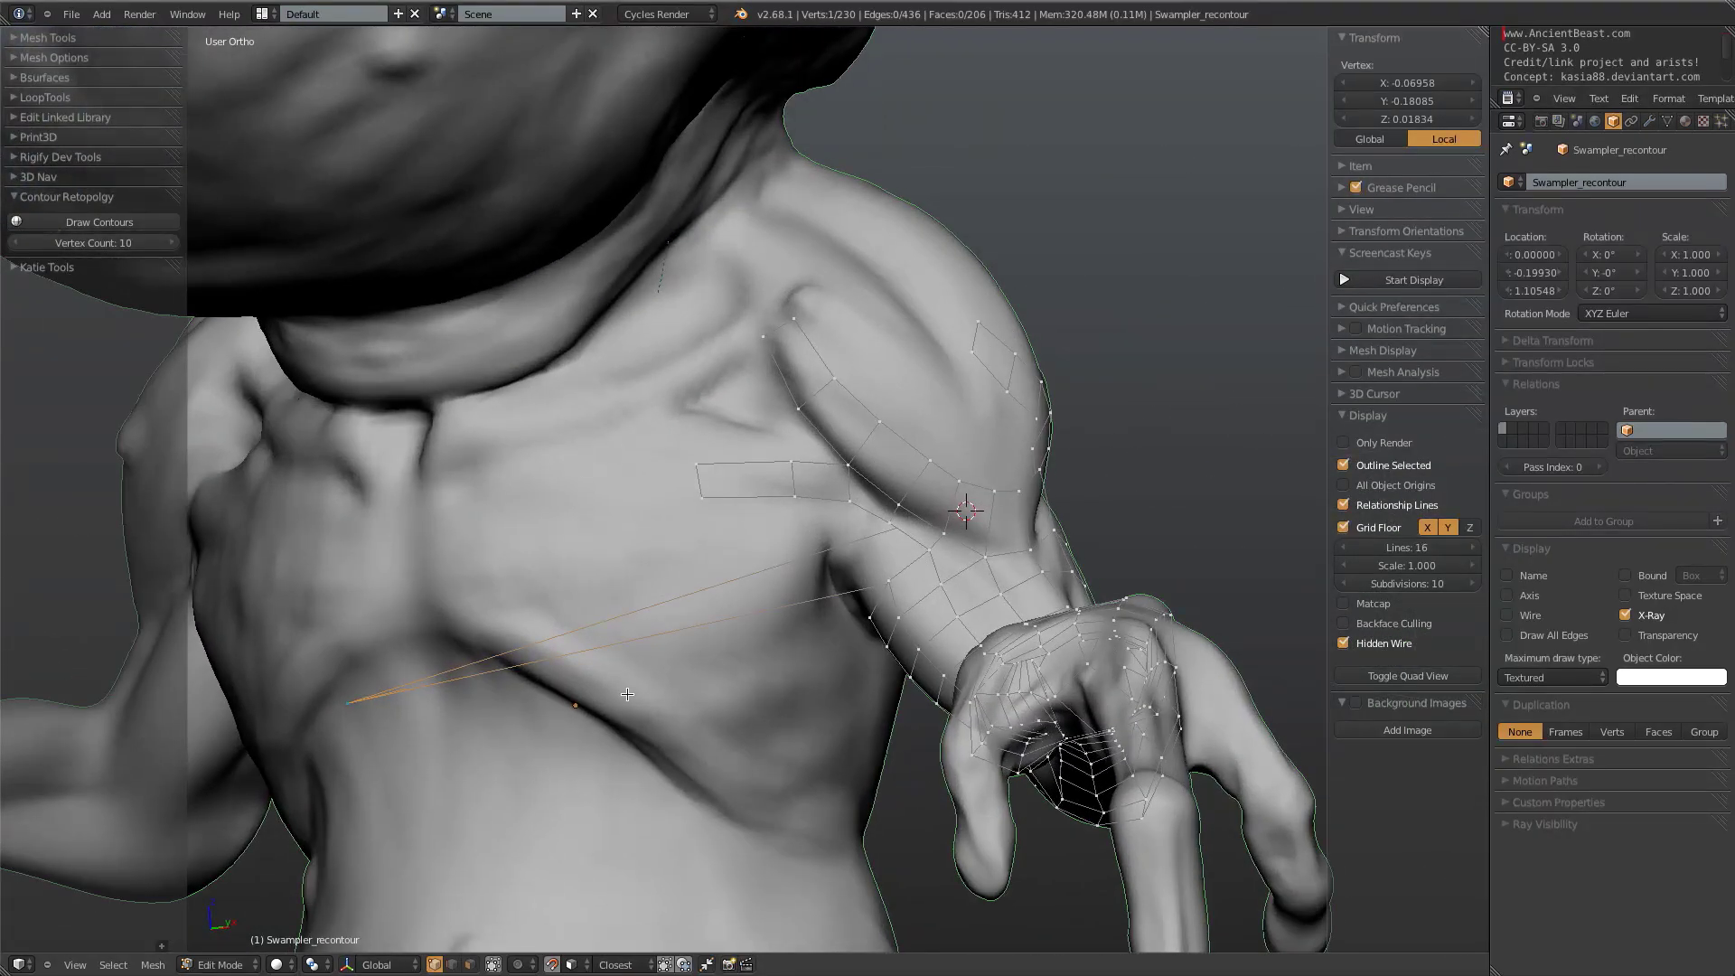
{"action": "key", "text": "g"}
{"action": "left_click", "coordinate": [1218, 526]}
{"action": "middle_click_drag", "start_coordinate": [1217, 526], "coordinate": [783, 550]}
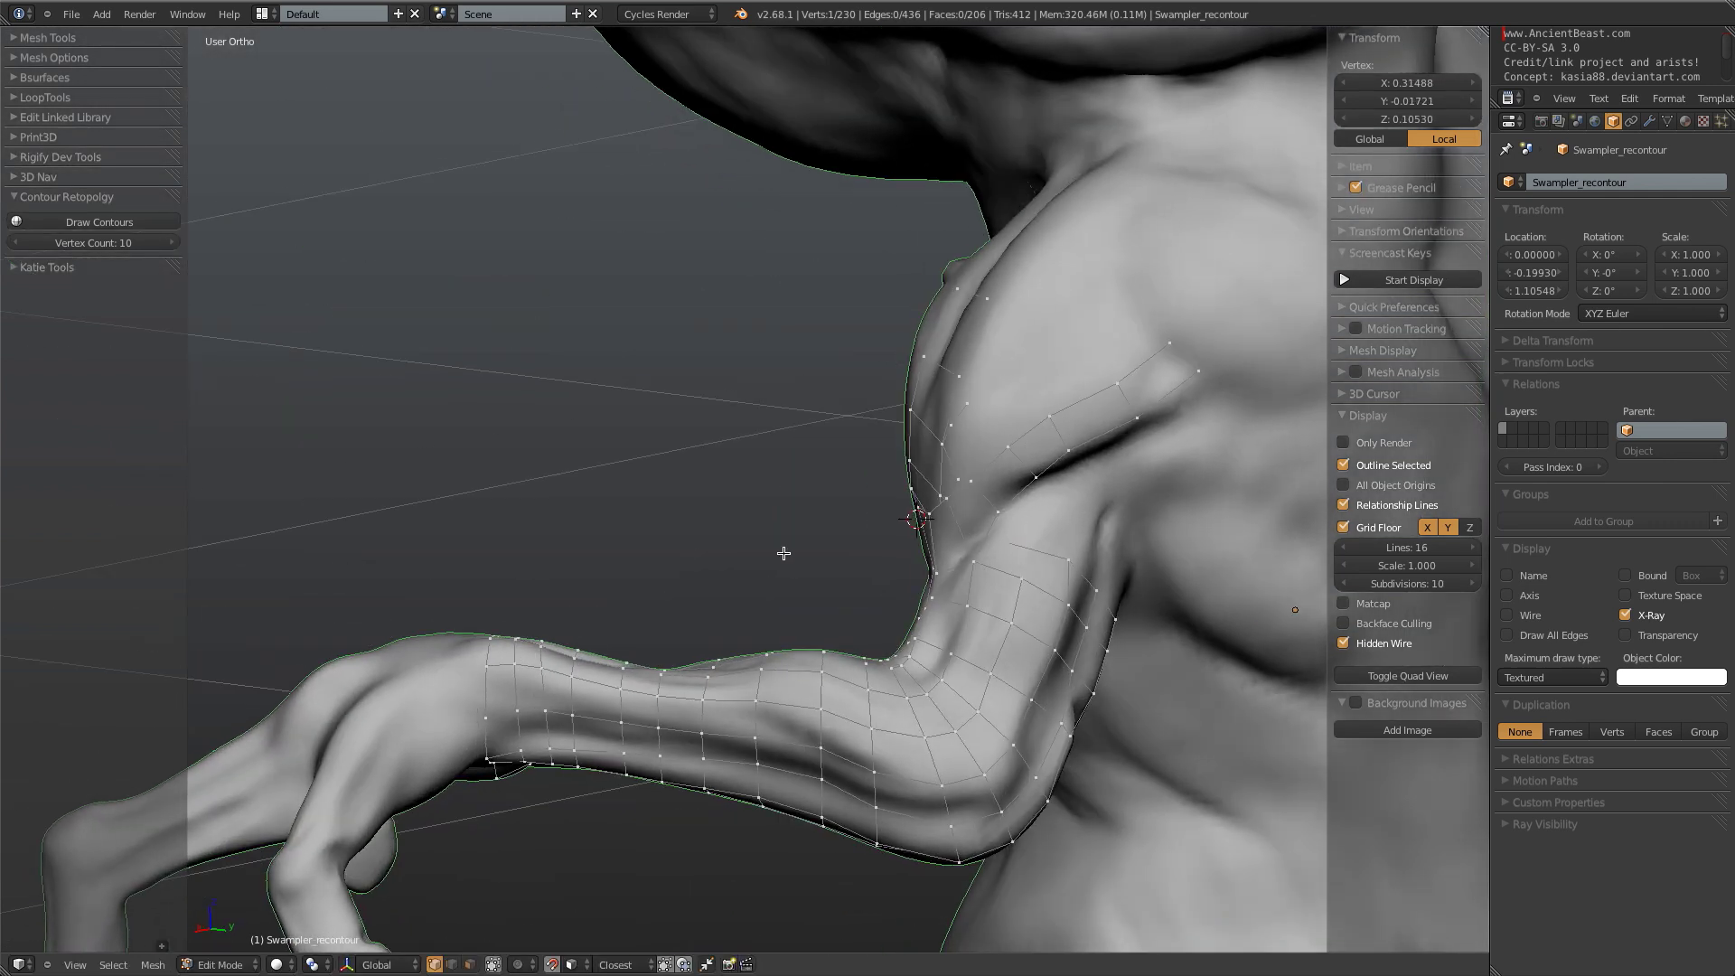
{"action": "key", "text": "g"}
{"action": "left_click", "coordinate": [1087, 567]}
{"action": "middle_click_drag", "start_coordinate": [1086, 566], "coordinate": [791, 546]}
- Fill a quad below the rear deltoid crease and place its new vertex on the back of the upper arm
{"action": "scroll", "coordinate": [792, 546], "scroll_direction": "up", "scroll_amount": 1}
{"action": "key", "text": "a"}
{"action": "right_click", "coordinate": [764, 471]}
{"action": "key", "text": "f"}
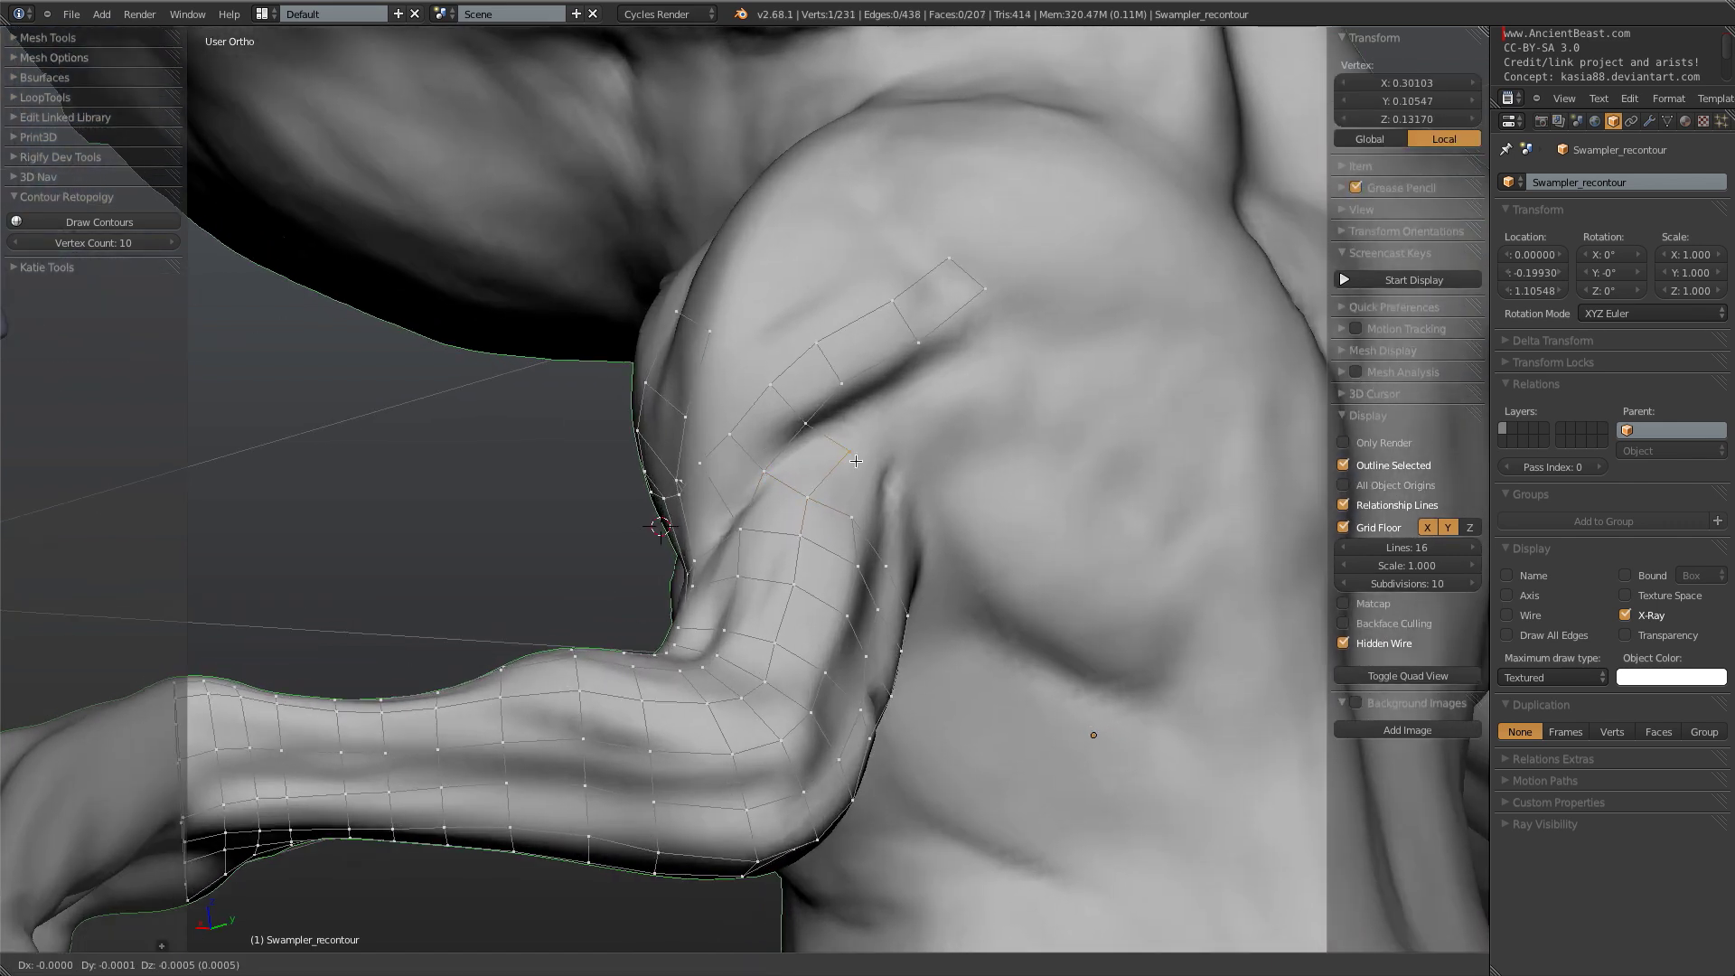
{"action": "left_click", "coordinate": [830, 448]}
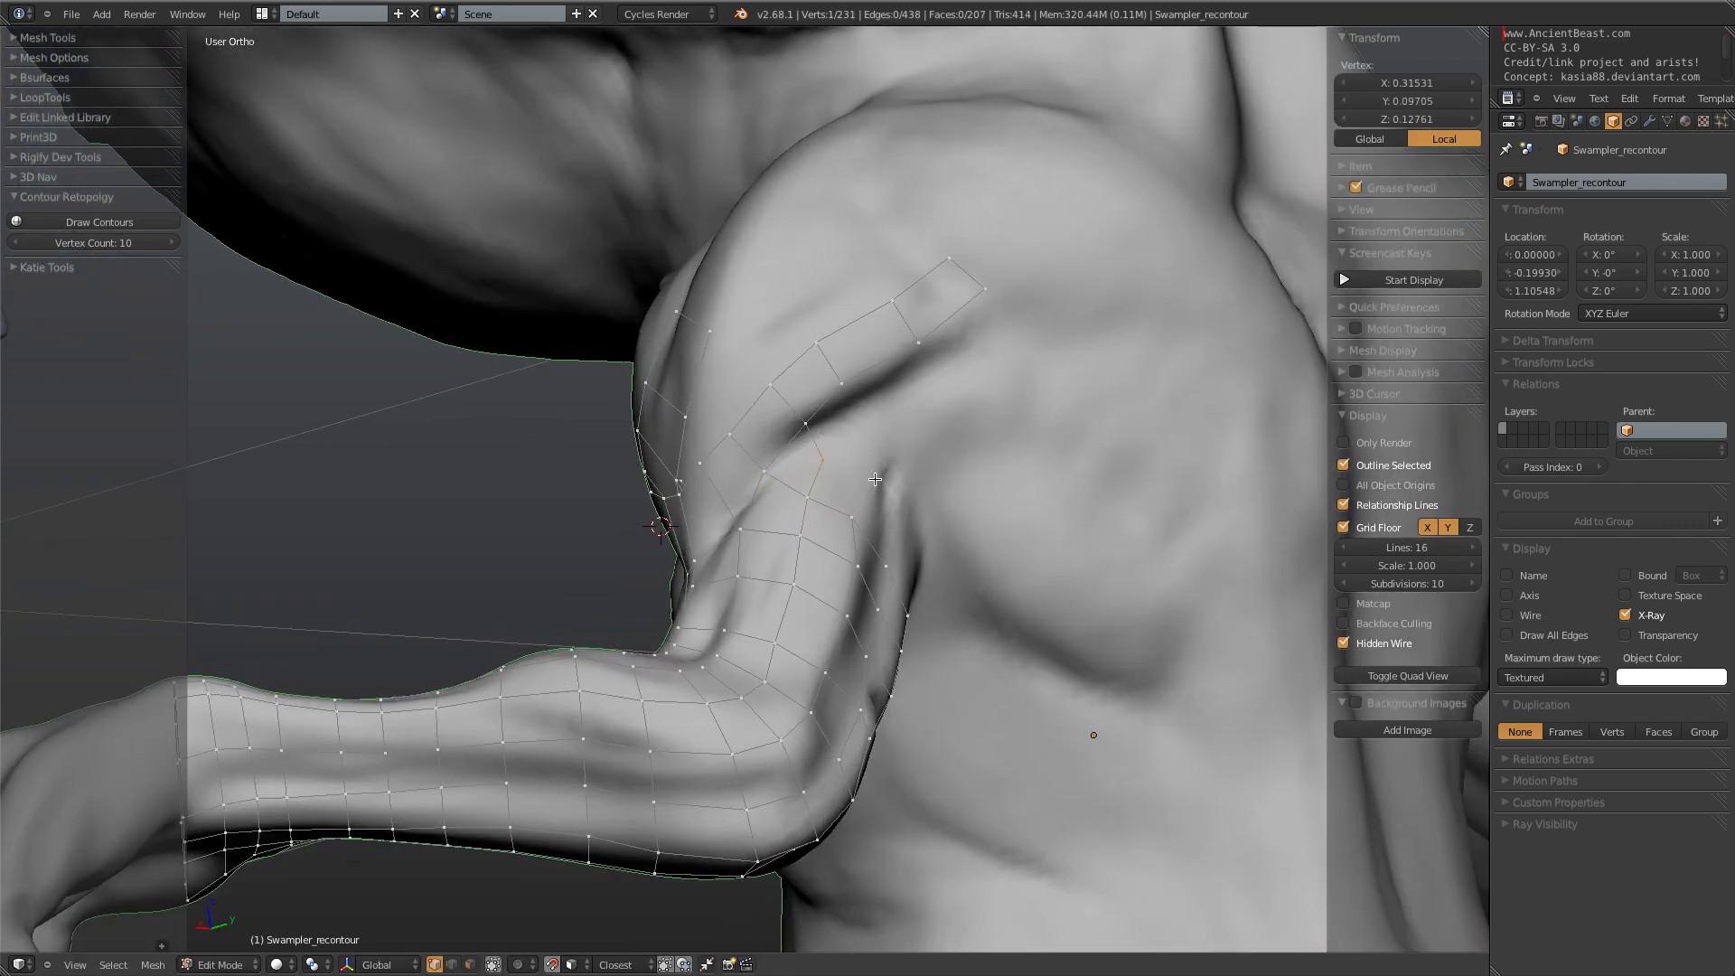
- Add a neighbouring quad on the back of the upper arm and position its corner vertices under the crease
{"action": "middle_click_drag", "start_coordinate": [875, 479], "coordinate": [841, 488]}
{"action": "key", "text": "e"}
{"action": "left_click", "coordinate": [836, 488]}
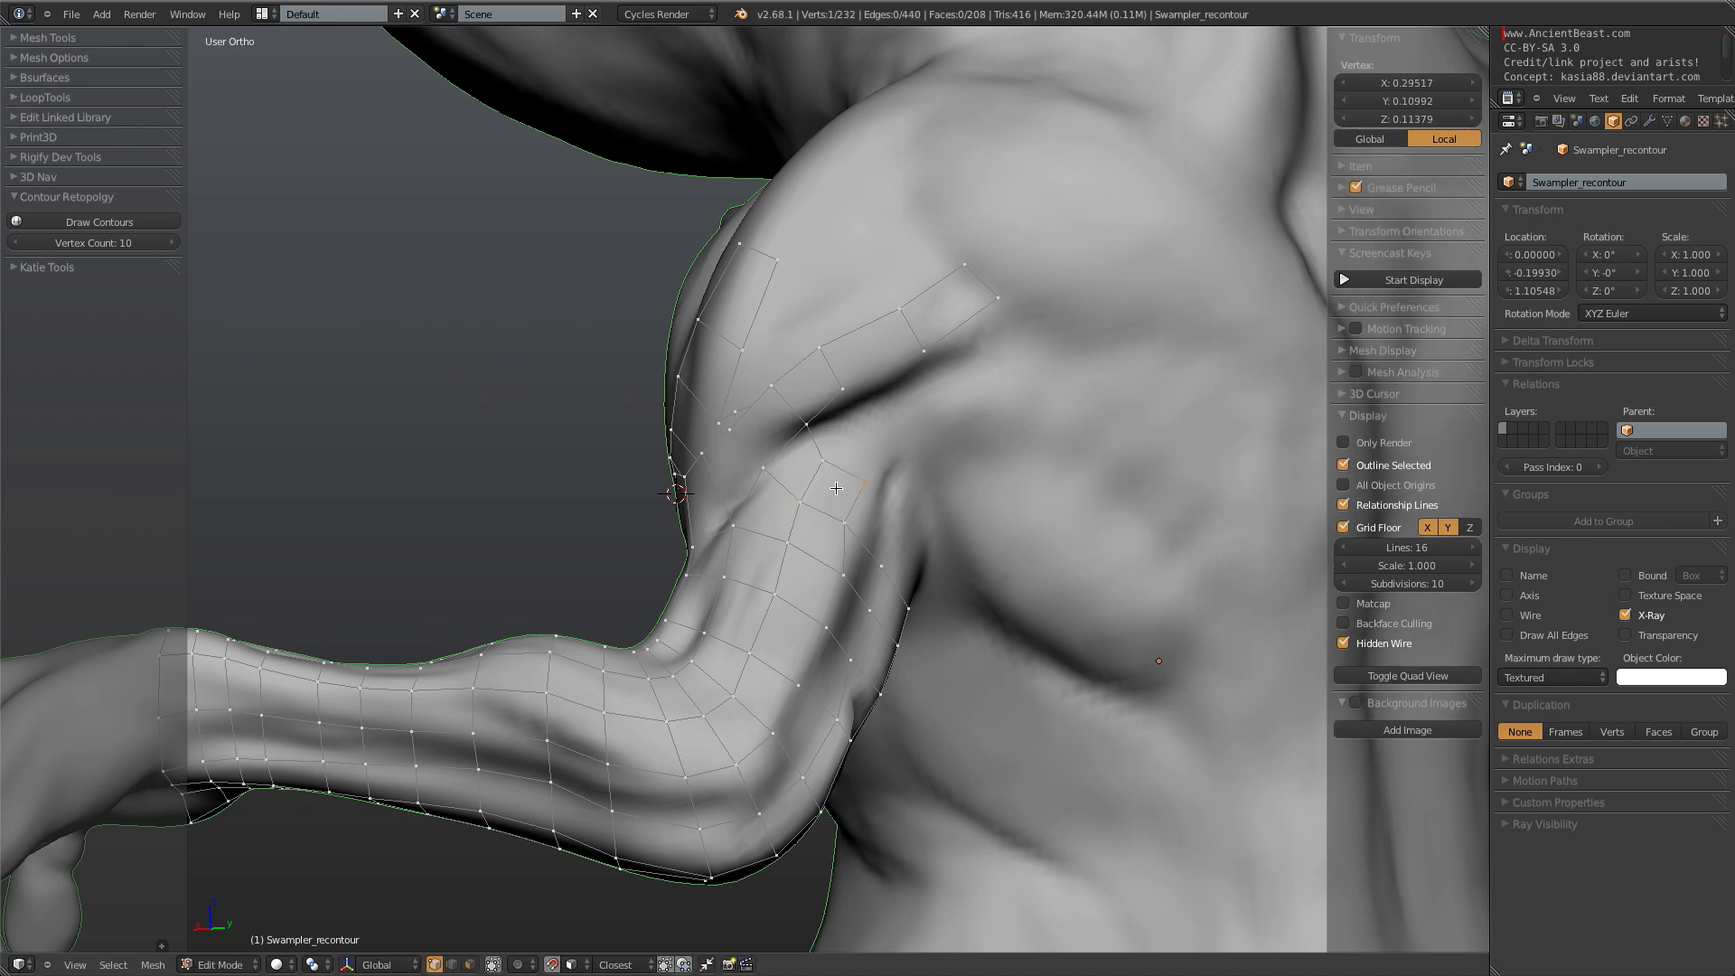
{"action": "key", "text": "g"}
{"action": "left_click", "coordinate": [818, 456]}
{"action": "key", "text": "g"}
{"action": "left_click", "coordinate": [842, 411]}
- Fill the gap between the back-of-arm quads and the rear deltoid strip, and reposition the vertex under the crease
{"action": "right_click", "coordinate": [819, 419], "text": "shift"}
{"action": "right_click", "coordinate": [821, 452], "text": "shift"}
{"action": "right_click", "coordinate": [857, 454], "text": "shift"}
{"action": "key", "text": "f"}
{"action": "key", "text": "a"}
{"action": "mouse_move", "coordinate": [831, 443]}
{"action": "middle_mouse_down"}
{"action": "mouse_move", "coordinate": [873, 423]}
{"action": "mouse_move", "coordinate": [658, 586]}
{"action": "mouse_move", "coordinate": [1142, 329]}
{"action": "mouse_move", "coordinate": [1035, 412]}
{"action": "mouse_move", "coordinate": [846, 464]}
{"action": "middle_mouse_up"}
{"action": "right_click", "coordinate": [871, 422]}
{"action": "right_click", "coordinate": [846, 464], "text": "shift"}
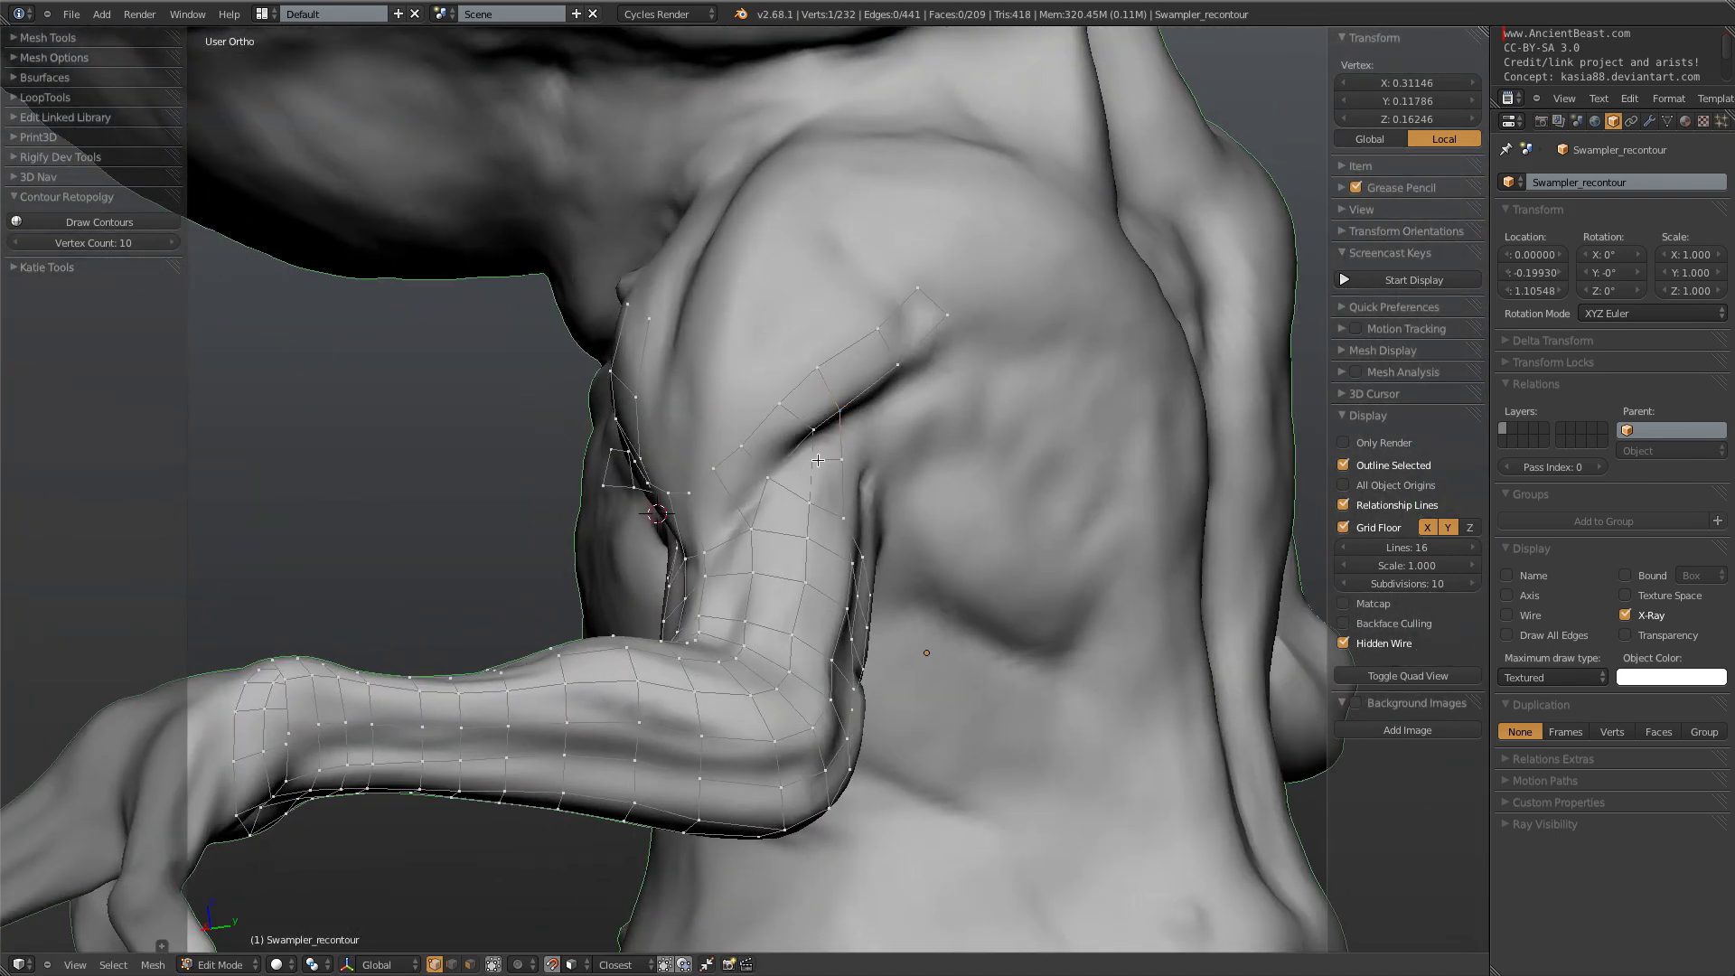
{"action": "key", "text": "g"}
{"action": "left_click", "coordinate": [864, 440]}
{"action": "middle_click_drag", "start_coordinate": [927, 440], "coordinate": [835, 490]}
- Extend the back of the upper arm toward the rear armpit with new geometry and position its corner vertex
{"action": "key", "text": "a"}
{"action": "right_click", "coordinate": [832, 529]}
{"action": "key", "text": "e"}
{"action": "left_click", "coordinate": [883, 495]}
{"action": "key", "text": "g"}
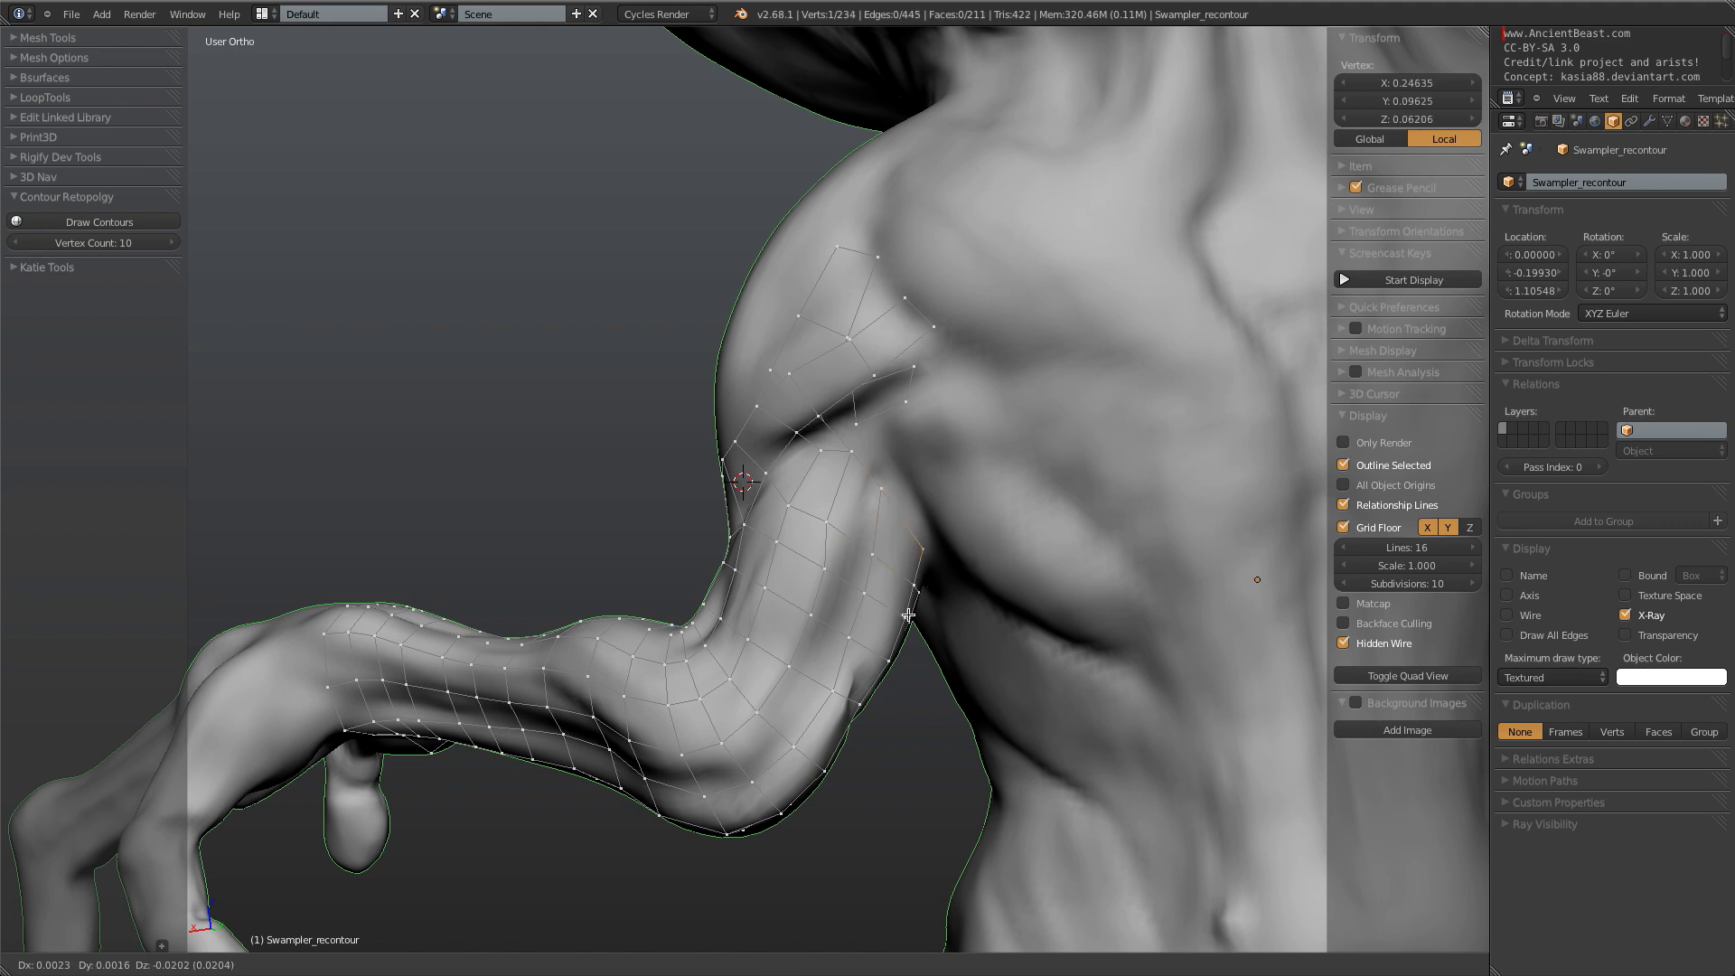
{"action": "left_click", "coordinate": [902, 612]}
- Extrude the edge behind the armpit across the upper back, adding two quads
{"action": "scroll", "coordinate": [902, 612], "scroll_direction": "down", "scroll_amount": 1}
{"action": "middle_click_drag", "start_coordinate": [751, 416], "coordinate": [858, 461]}
{"action": "key", "text": "a"}
{"action": "right_click", "coordinate": [855, 454]}
{"action": "right_click", "coordinate": [871, 481], "text": "shift"}
{"action": "middle_click_drag", "start_coordinate": [912, 546], "coordinate": [871, 543]}
{"action": "key", "text": "e"}
{"action": "left_click", "coordinate": [940, 500]}
{"action": "key", "text": "e"}
{"action": "left_click", "coordinate": [1012, 470]}
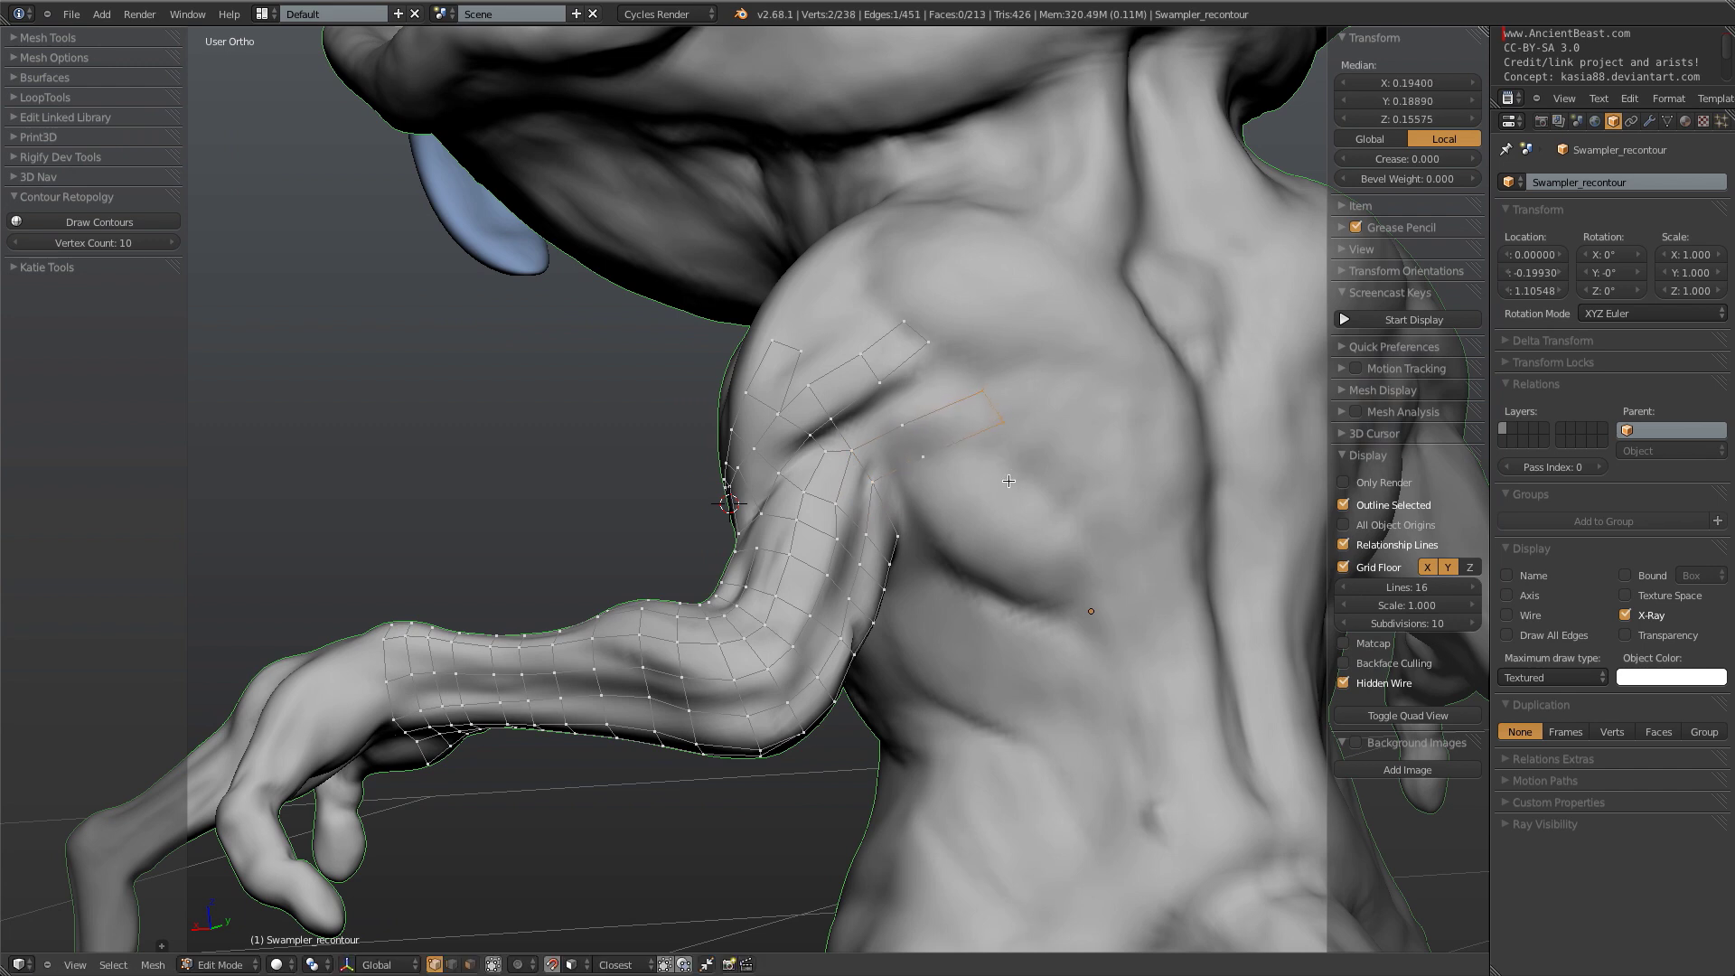
- Add two quads below the upper-back strip behind the armpit and position their outer corner vertices
{"action": "middle_click_drag", "start_coordinate": [996, 492], "coordinate": [874, 393]}
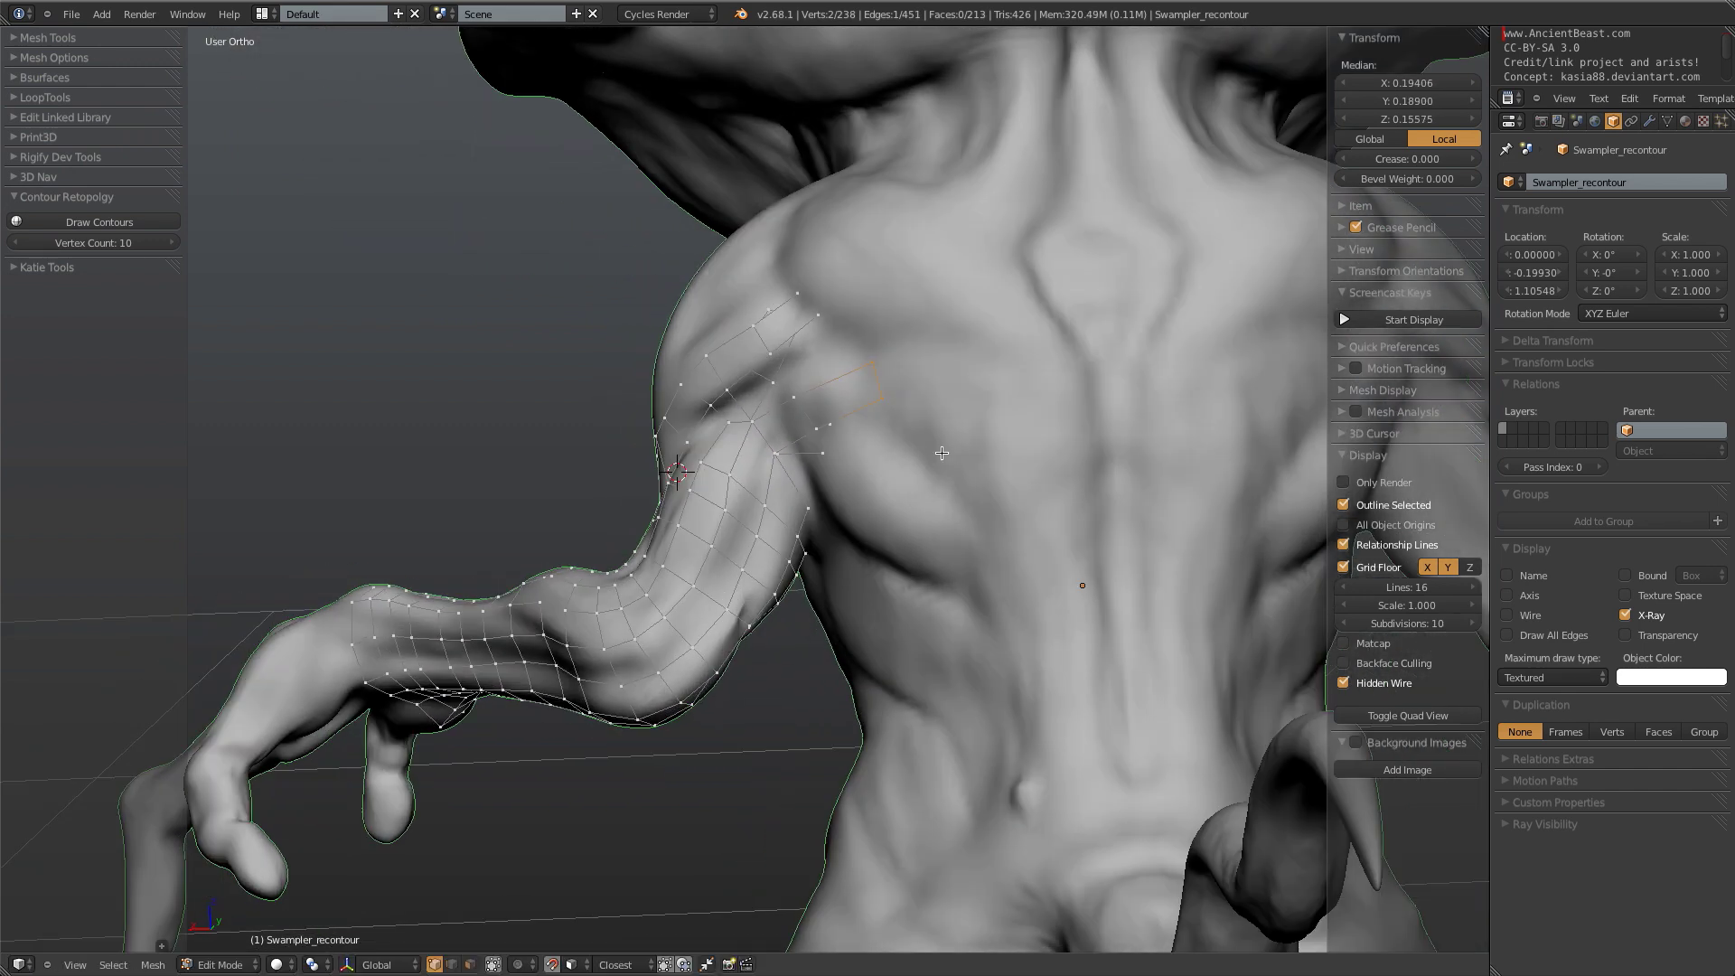
{"action": "scroll", "coordinate": [836, 520], "scroll_direction": "down", "scroll_amount": 4}
{"action": "middle_click_drag", "start_coordinate": [825, 581], "coordinate": [842, 445]}
{"action": "scroll", "coordinate": [810, 465], "scroll_direction": "up", "scroll_amount": 2}
{"action": "scroll", "coordinate": [836, 445], "scroll_direction": "up", "scroll_amount": 1}
{"action": "scroll", "coordinate": [881, 441], "scroll_direction": "up", "scroll_amount": 2}
{"action": "key", "text": "a"}
{"action": "right_click", "coordinate": [611, 451]}
{"action": "key", "text": "f"}
{"action": "key", "text": "g"}
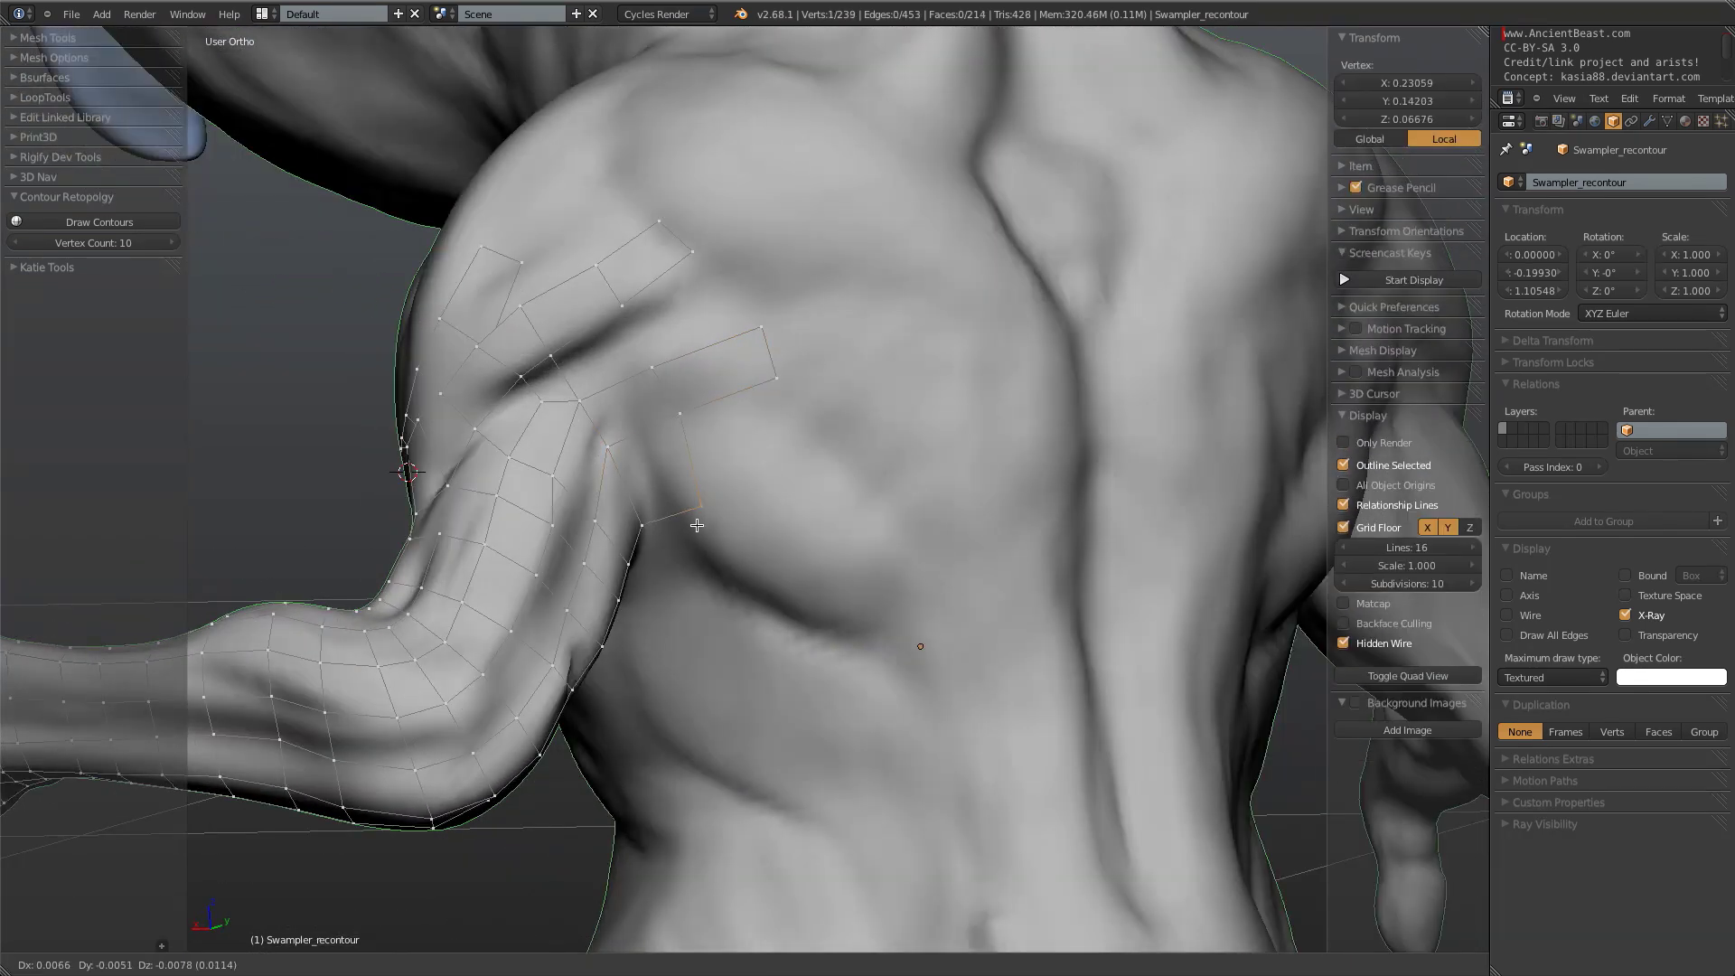
{"action": "left_click", "coordinate": [692, 517]}
{"action": "key", "text": "g"}
{"action": "left_click", "coordinate": [824, 457]}
- Cut an edge loop through the upper-back quads and reposition its lower vertex on the surface
{"action": "middle_click_drag", "start_coordinate": [738, 561], "coordinate": [671, 440]}
{"action": "key", "text": "ctrl+r"}
{"action": "left_click", "coordinate": [671, 439]}
{"action": "left_click", "coordinate": [680, 440]}
{"action": "key", "text": "g"}
{"action": "left_click", "coordinate": [728, 425]}
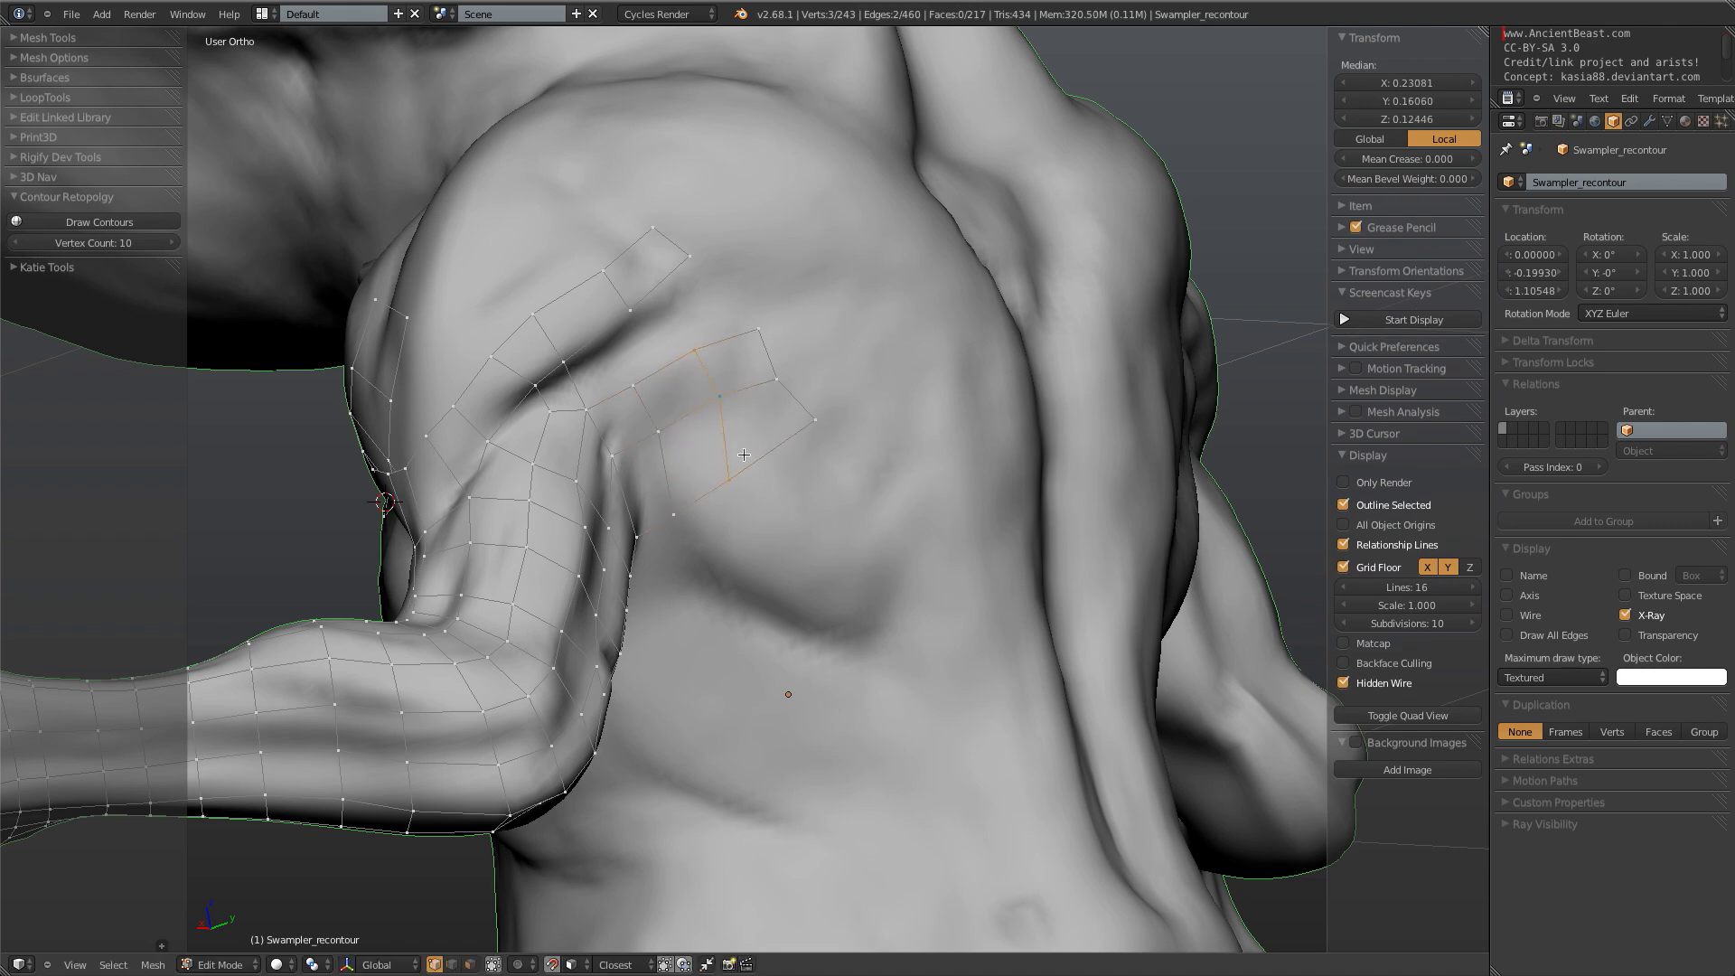
{"action": "key", "text": "a"}
{"action": "right_click_drag", "start_coordinate": [729, 479], "coordinate": [756, 461]}
{"action": "left_click", "coordinate": [754, 461]}
- Respace the rear deltoid strip with an added edge loop and fill the gap across the crease to the upper-back quads
{"action": "key", "text": "a"}
{"action": "right_click", "coordinate": [627, 309]}
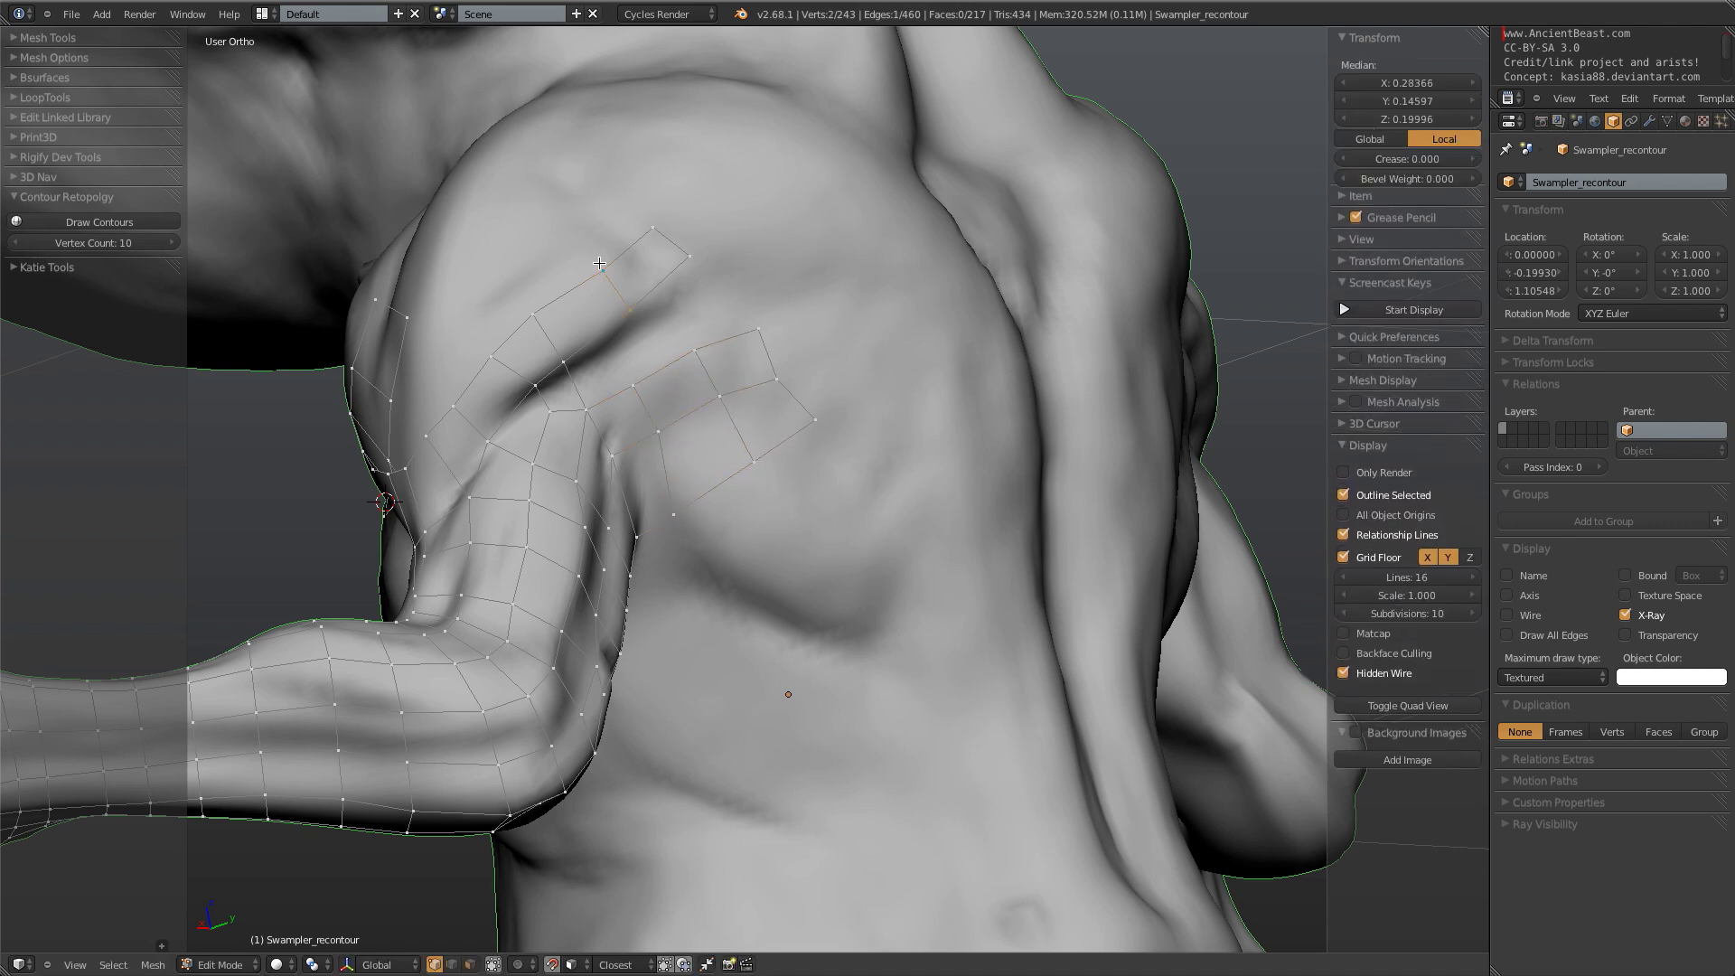
{"action": "key", "text": "g"}
{"action": "left_click", "coordinate": [611, 342]}
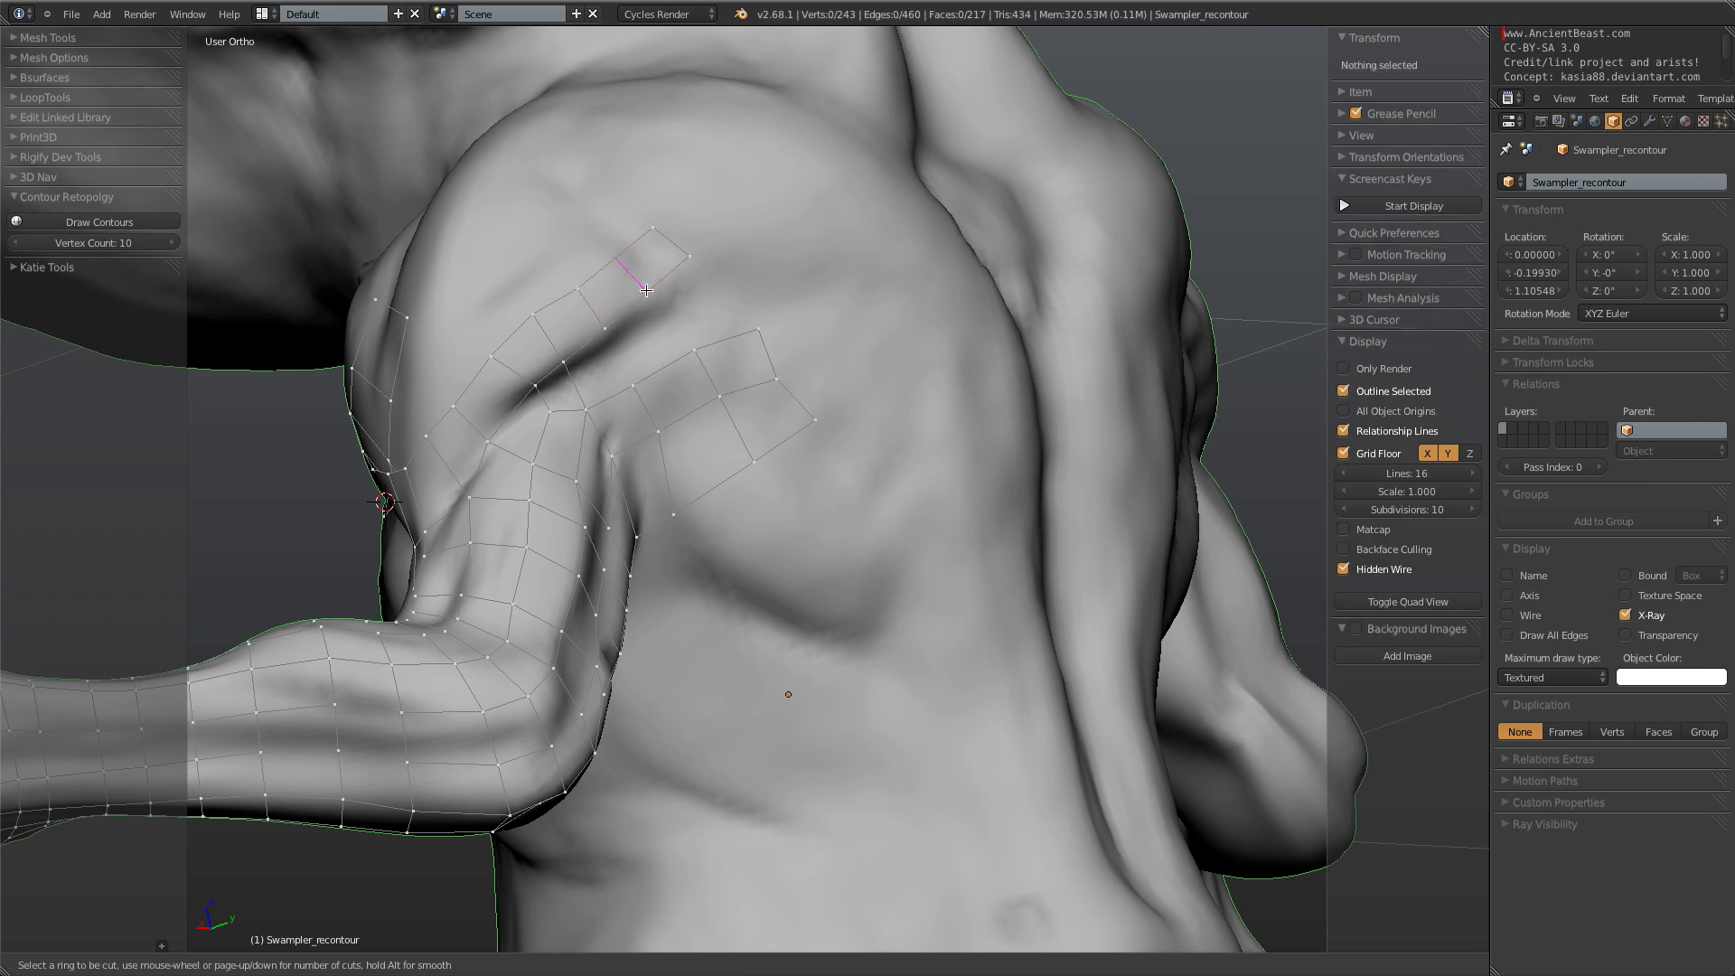
{"action": "key", "text": "e"}
{"action": "left_click", "coordinate": [634, 408]}
{"action": "mouse_move", "coordinate": [734, 405]}
{"action": "middle_mouse_down"}
{"action": "mouse_move", "coordinate": [678, 425]}
{"action": "mouse_move", "coordinate": [723, 410]}
{"action": "middle_mouse_up"}
{"action": "key", "text": "a"}
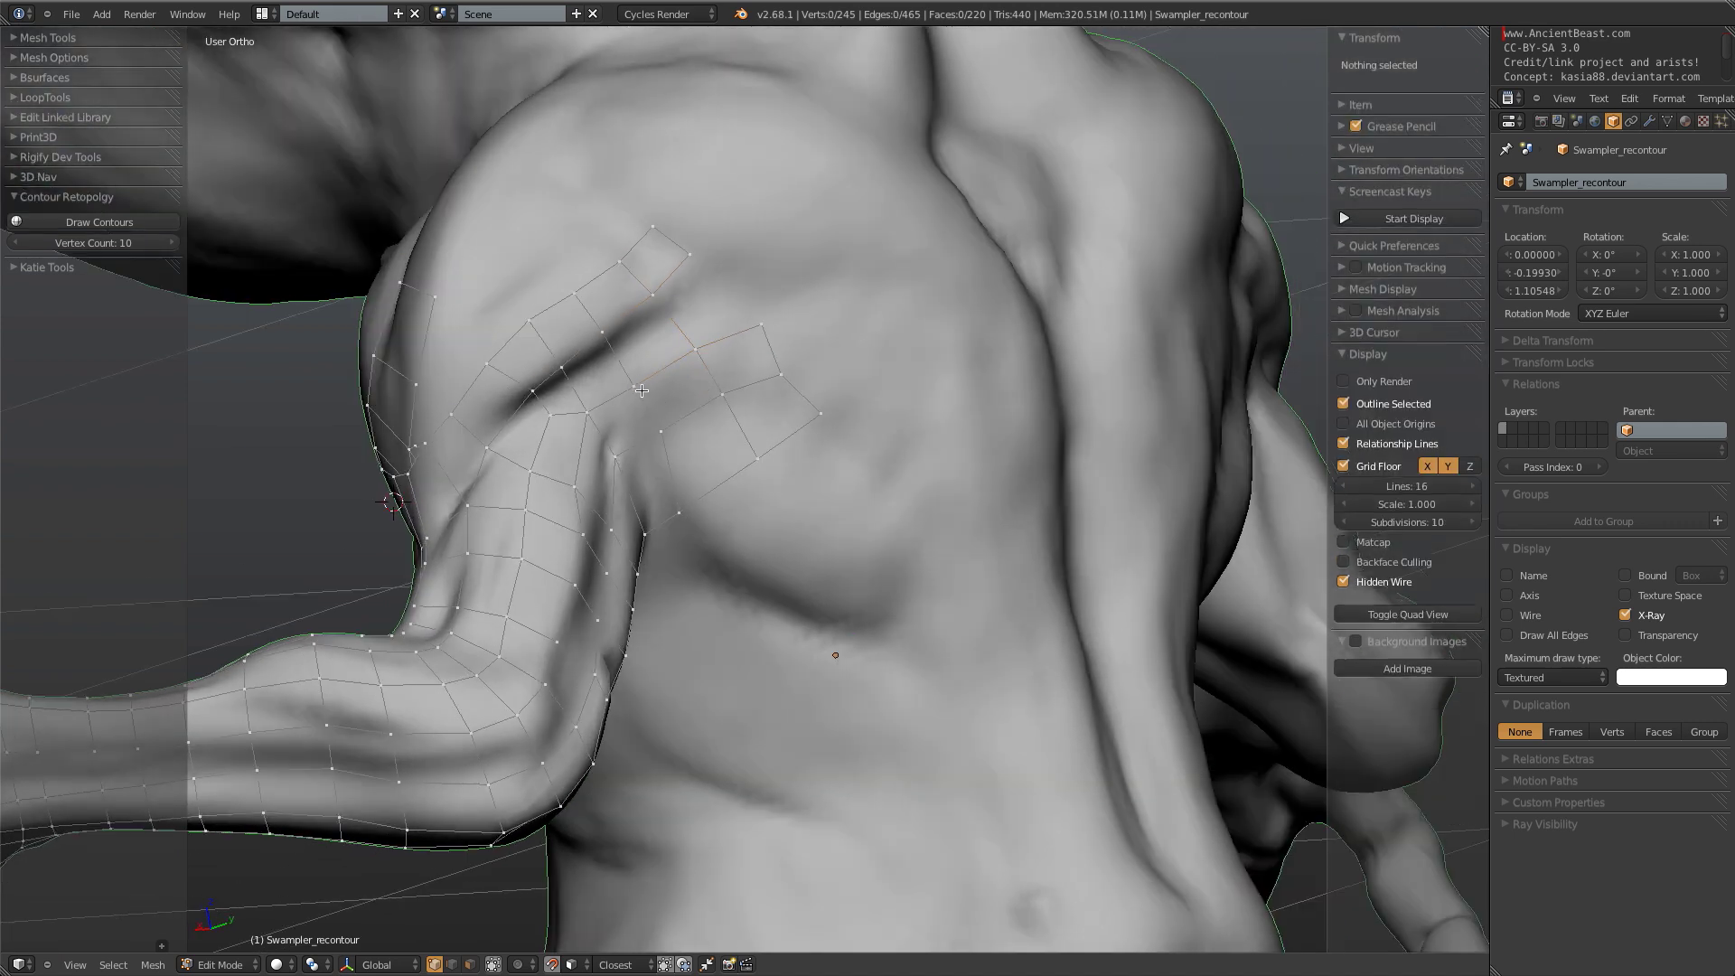
- Reposition the vertices along the crease between the rear deltoid and the upper back to even out the quads
{"action": "right_click", "coordinate": [687, 355]}
{"action": "key", "text": "g"}
{"action": "left_click", "coordinate": [686, 358]}
{"action": "right_click", "coordinate": [633, 398], "text": "shift"}
{"action": "key", "text": "g"}
{"action": "left_click", "coordinate": [623, 378]}
{"action": "key", "text": "a"}
{"action": "right_click", "coordinate": [589, 411]}
{"action": "key", "text": "g"}
{"action": "left_click", "coordinate": [587, 402]}
{"action": "key", "text": "a"}
- Fill two quads under the front of the shoulder beside the armpit and position their new vertices
{"action": "middle_click_drag", "start_coordinate": [660, 421], "coordinate": [724, 239], "text": "ctrl"}
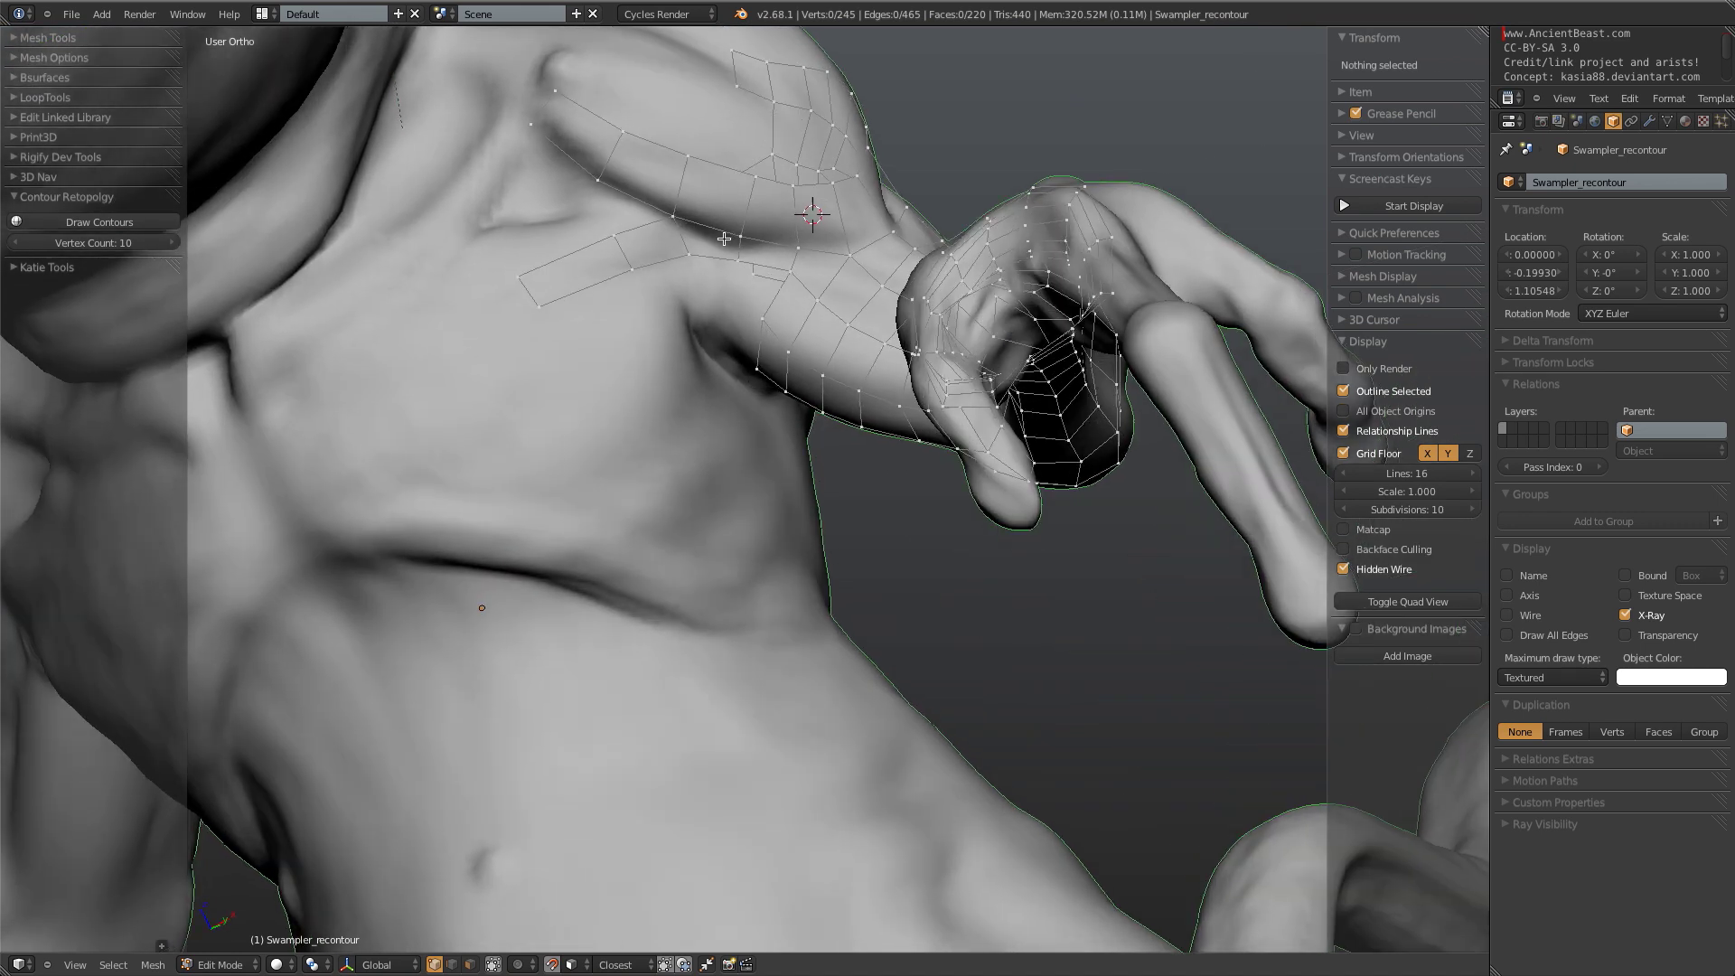
{"action": "right_click", "coordinate": [787, 275]}
{"action": "key", "text": "f"}
{"action": "key", "text": "g"}
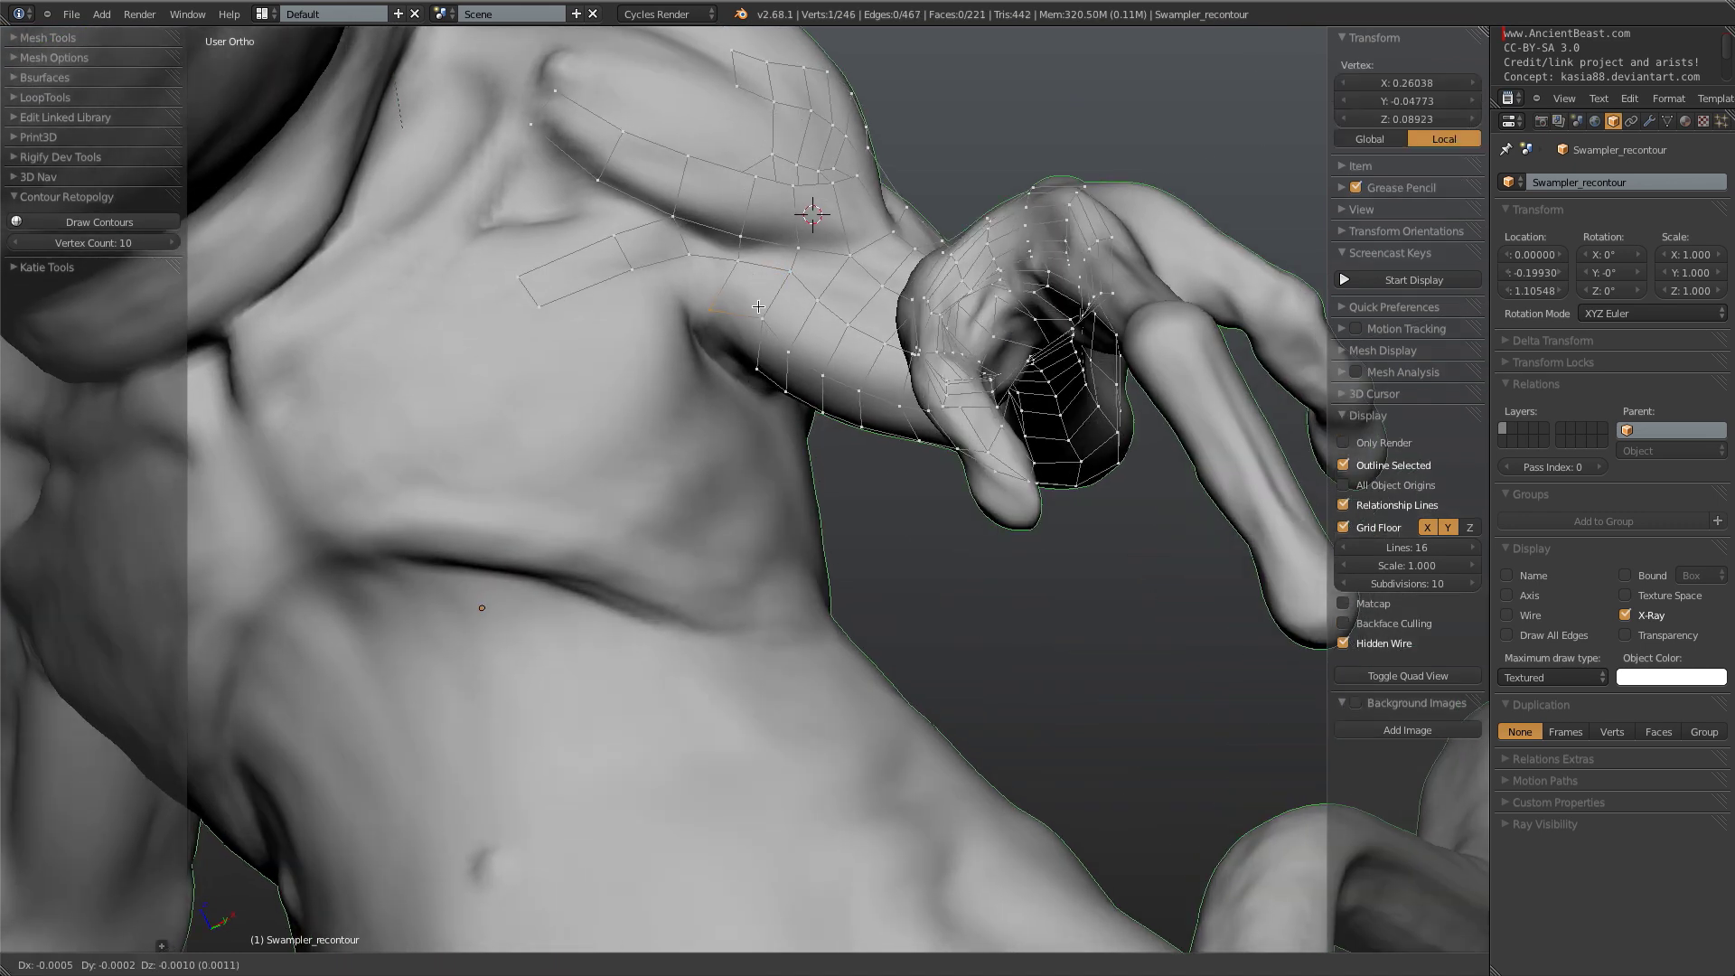
{"action": "left_click", "coordinate": [774, 298]}
{"action": "key", "text": "a"}
{"action": "right_click", "coordinate": [735, 261]}
{"action": "key", "text": "f"}
{"action": "key", "text": "g"}
{"action": "left_click", "coordinate": [743, 307]}
- Continue the row of quads from the front armpit along the lower edge of the chest strip
{"action": "key", "text": "a"}
{"action": "right_click", "coordinate": [690, 259]}
{"action": "key", "text": "f"}
{"action": "key", "text": "g"}
{"action": "left_click", "coordinate": [708, 296]}
{"action": "right_click", "coordinate": [633, 267]}
{"action": "key", "text": "f"}
{"action": "left_click", "coordinate": [612, 344]}
- Move and rotate the inner end edges of the chest strip, extending it toward the sternum
{"action": "middle_click_drag", "start_coordinate": [698, 333], "coordinate": [643, 410]}
{"action": "key", "text": "a"}
{"action": "right_click", "coordinate": [648, 401]}
{"action": "right_click", "coordinate": [644, 384], "text": "shift"}
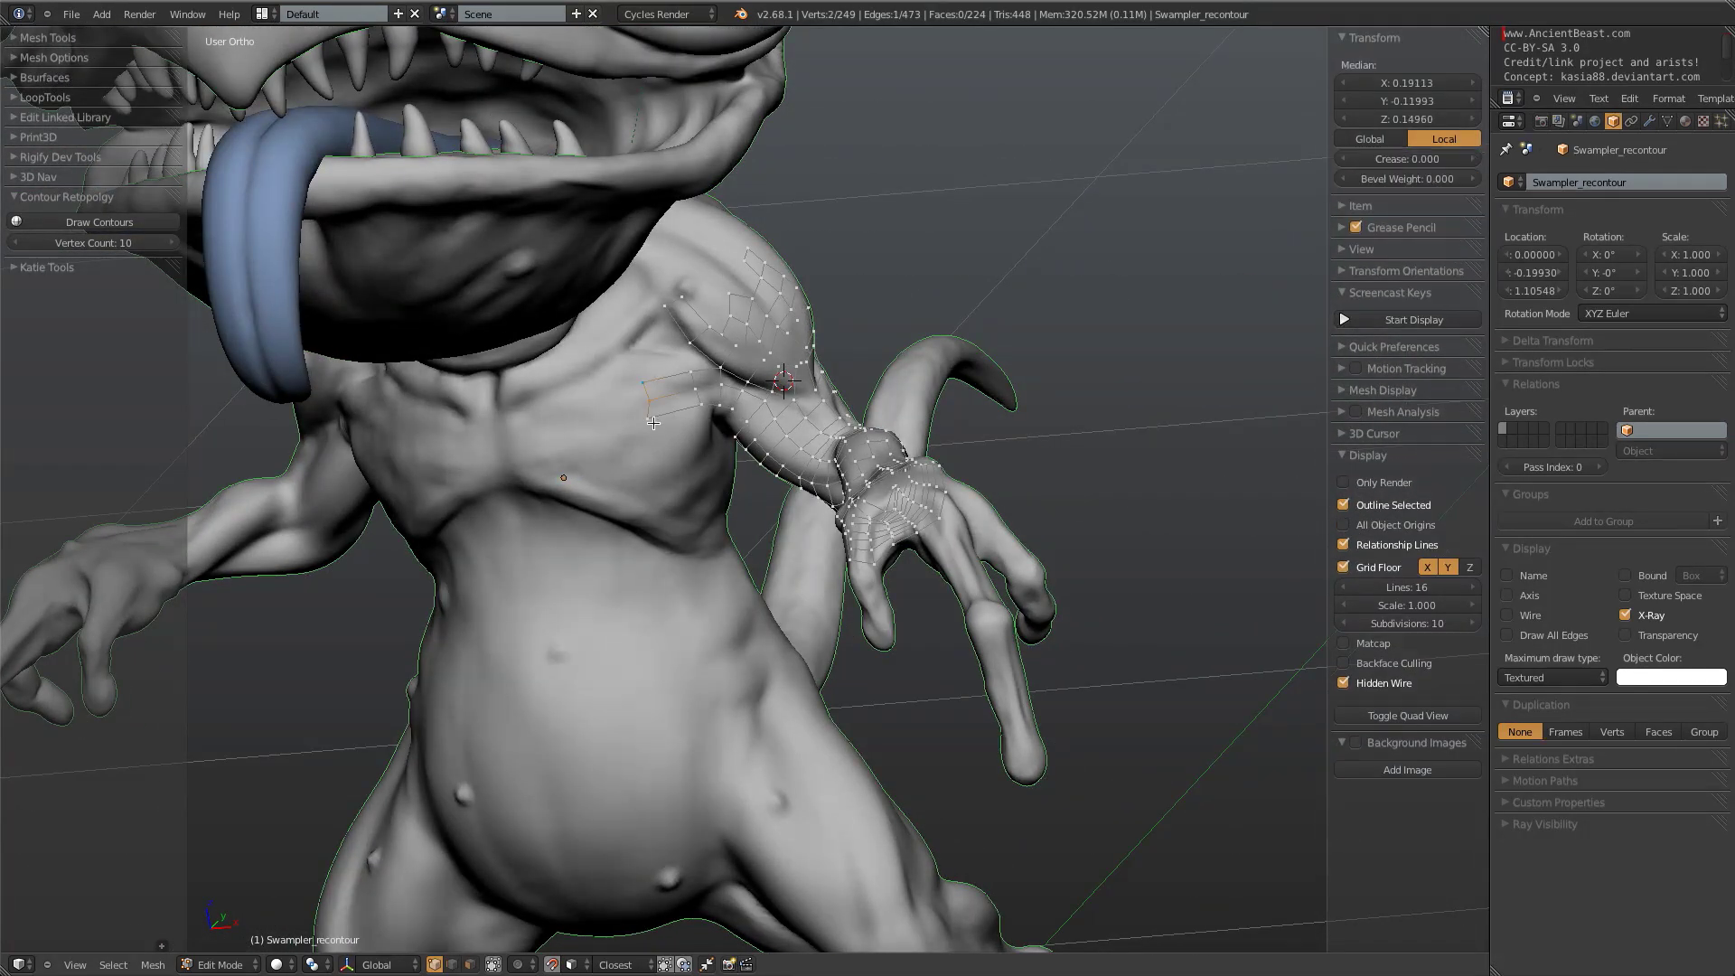
{"action": "key", "text": "g"}
{"action": "key", "text": "r"}
{"action": "key", "text": "g"}
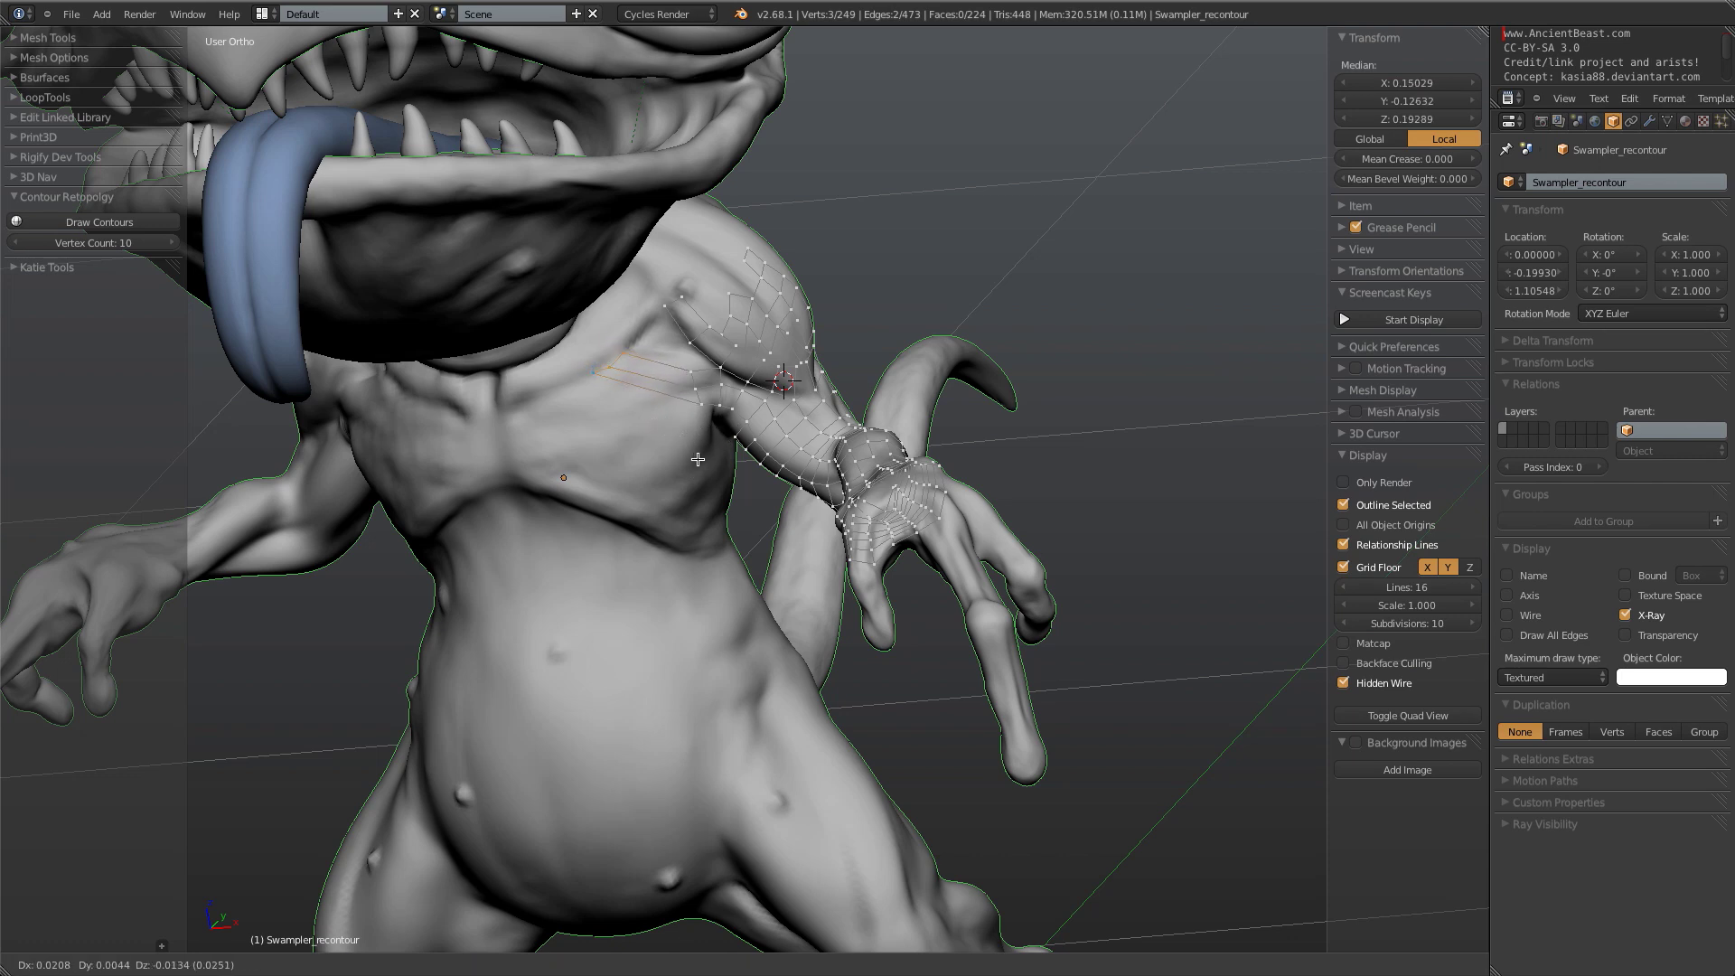
{"action": "left_click", "coordinate": [698, 459]}
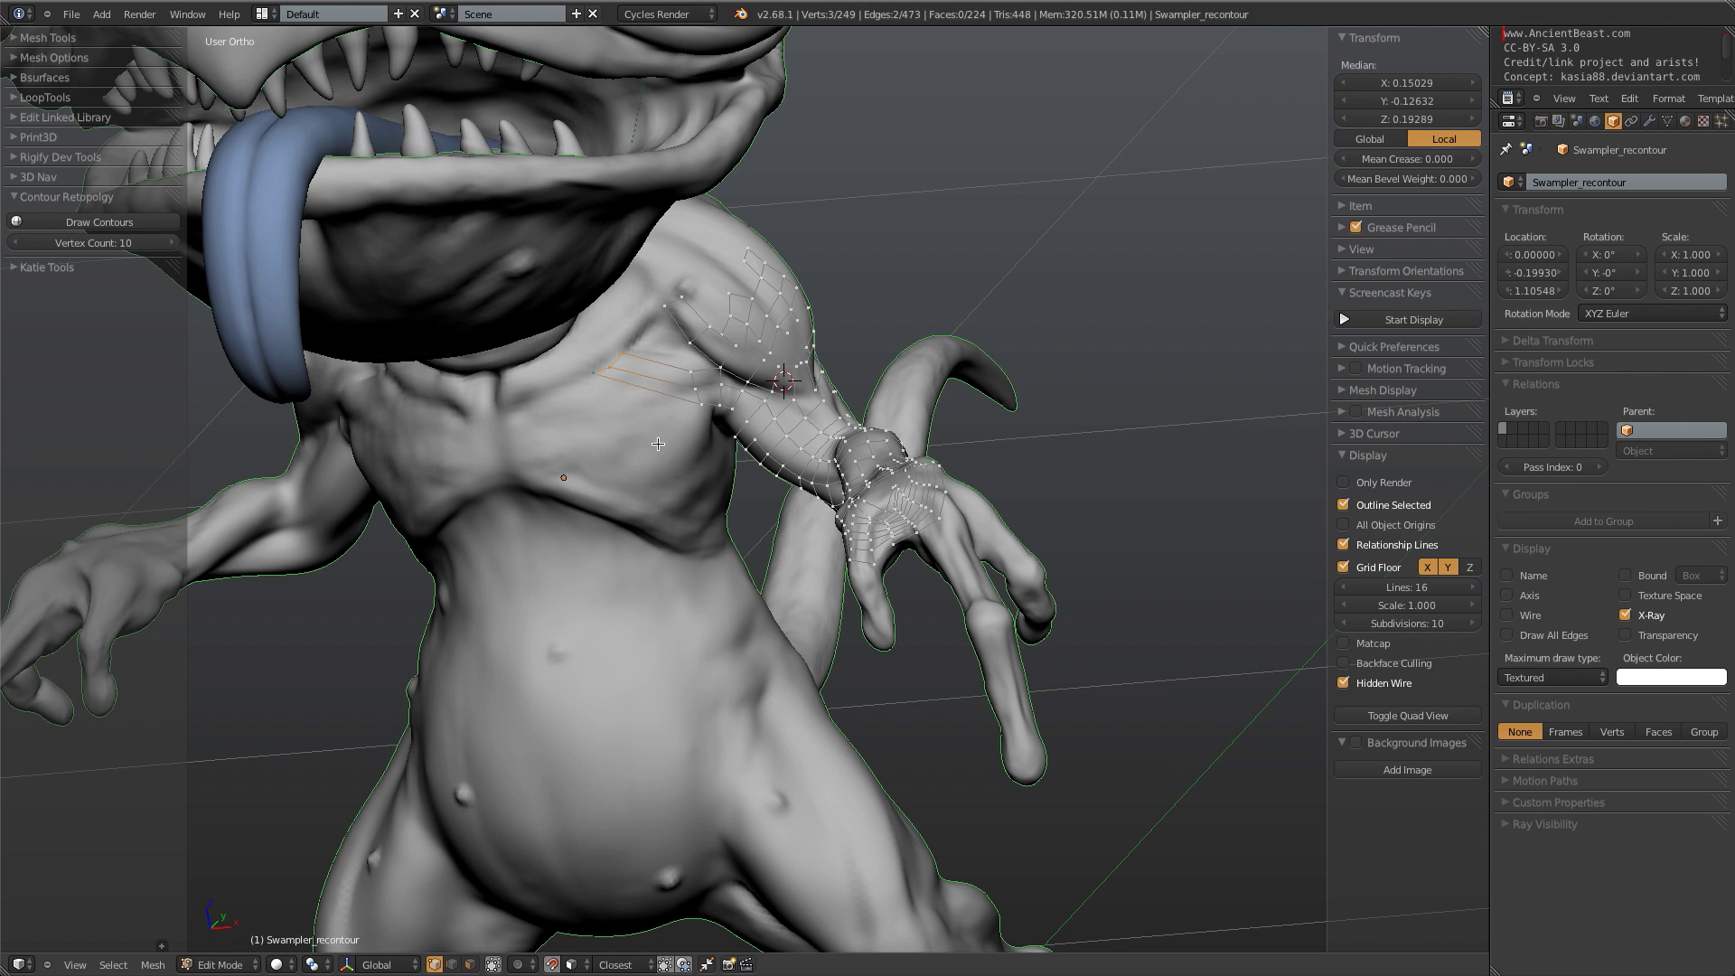
- Scale and move the chest strip's inner end, and adjust the position of its end vertices
{"action": "scroll", "coordinate": [658, 444], "scroll_direction": "up", "scroll_amount": 1}
{"action": "key", "text": "s"}
{"action": "key", "text": "g"}
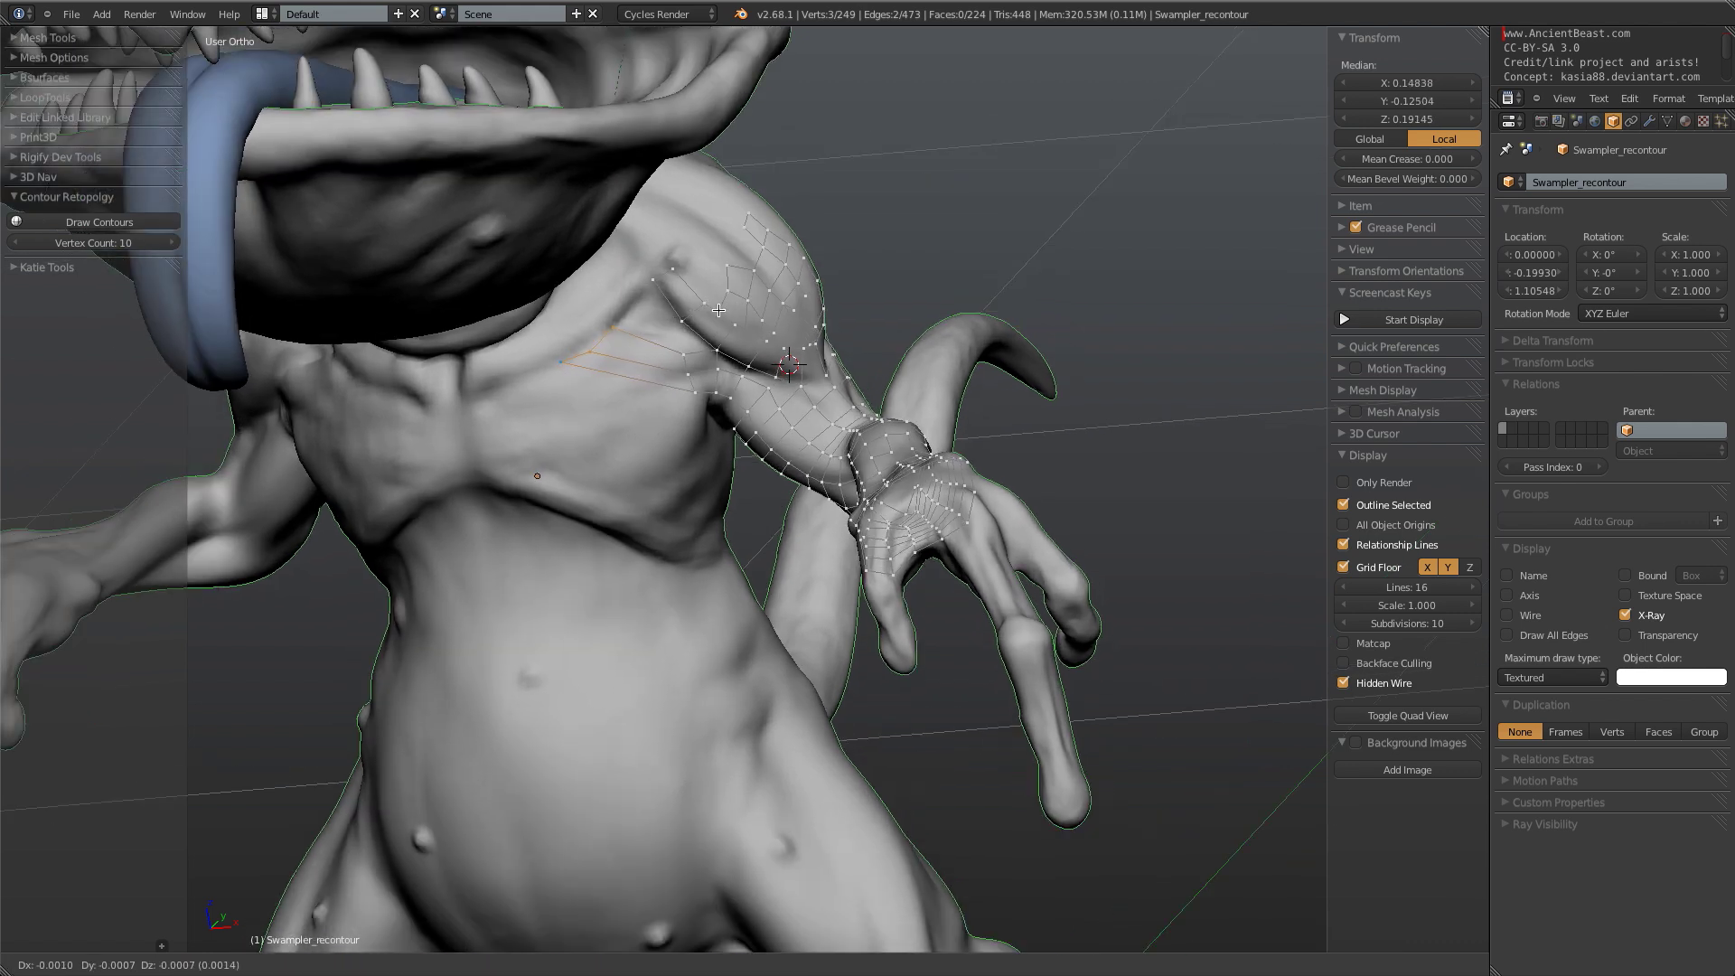
{"action": "left_click", "coordinate": [591, 345]}
{"action": "key", "text": "a"}
{"action": "right_click", "coordinate": [587, 354]}
{"action": "key", "text": "g"}
{"action": "left_click", "coordinate": [592, 349]}
{"action": "key", "text": "a"}
- Cut an edge loop across the long chest strip and fill a quad between the strip and the front deltoid
{"action": "key", "text": "ctrl+r"}
{"action": "left_click", "coordinate": [651, 355]}
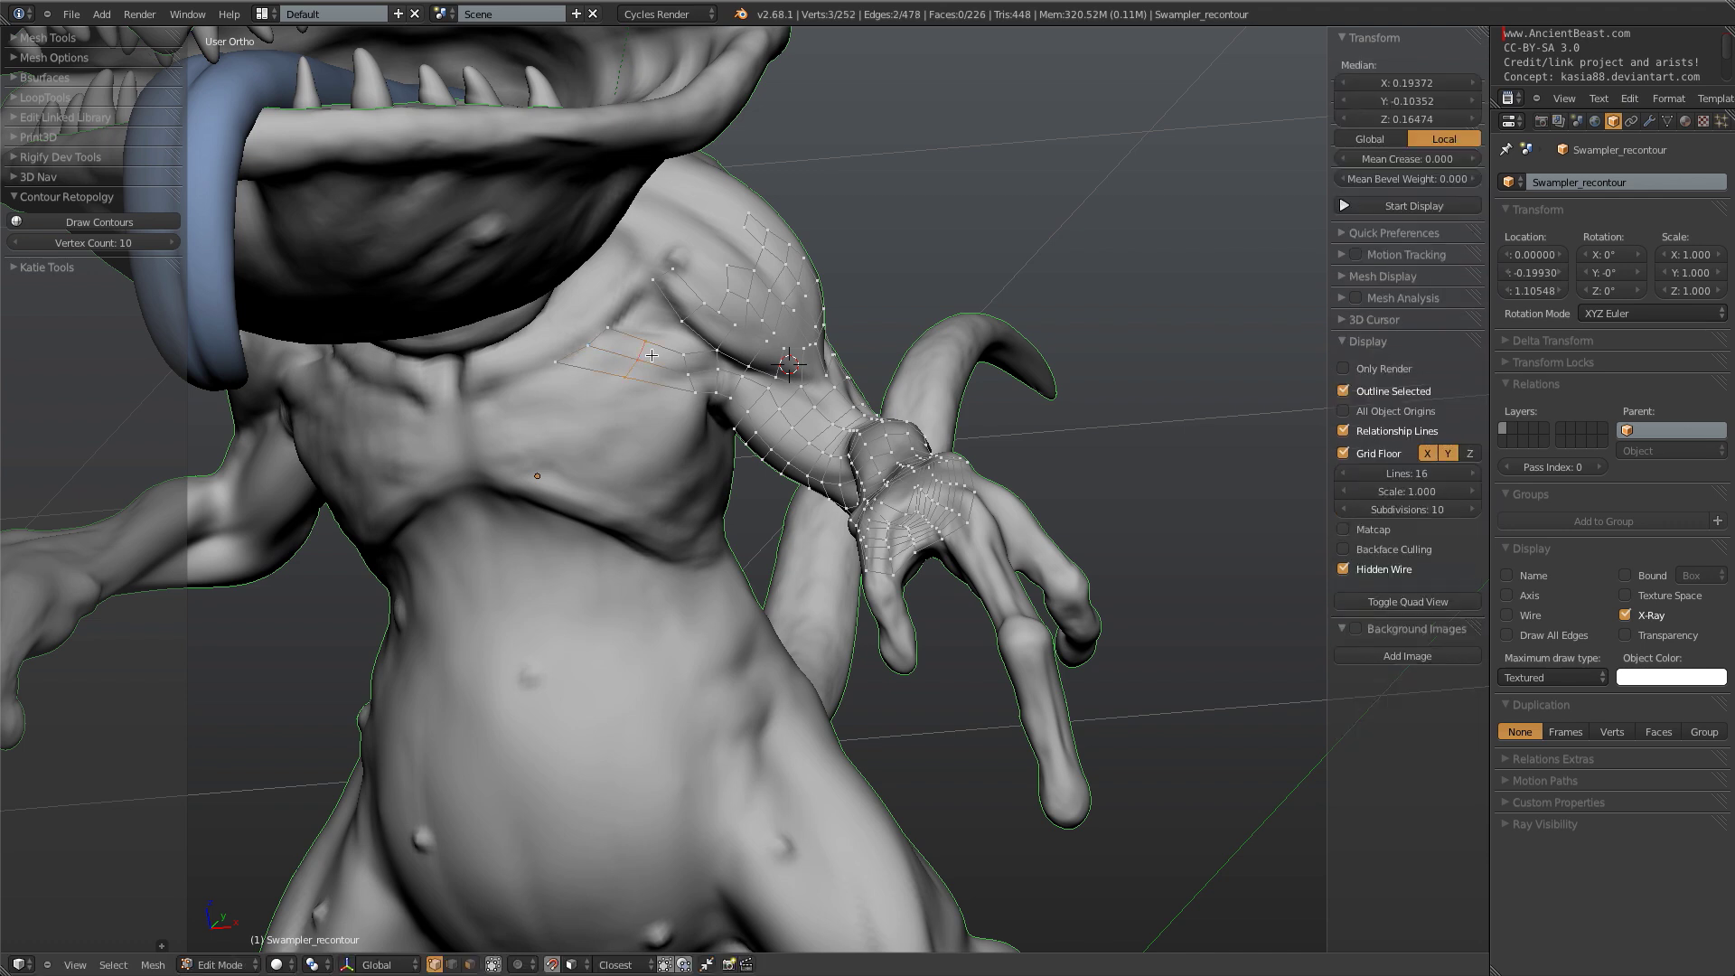
{"action": "key", "text": "a"}
{"action": "right_click", "coordinate": [716, 347]}
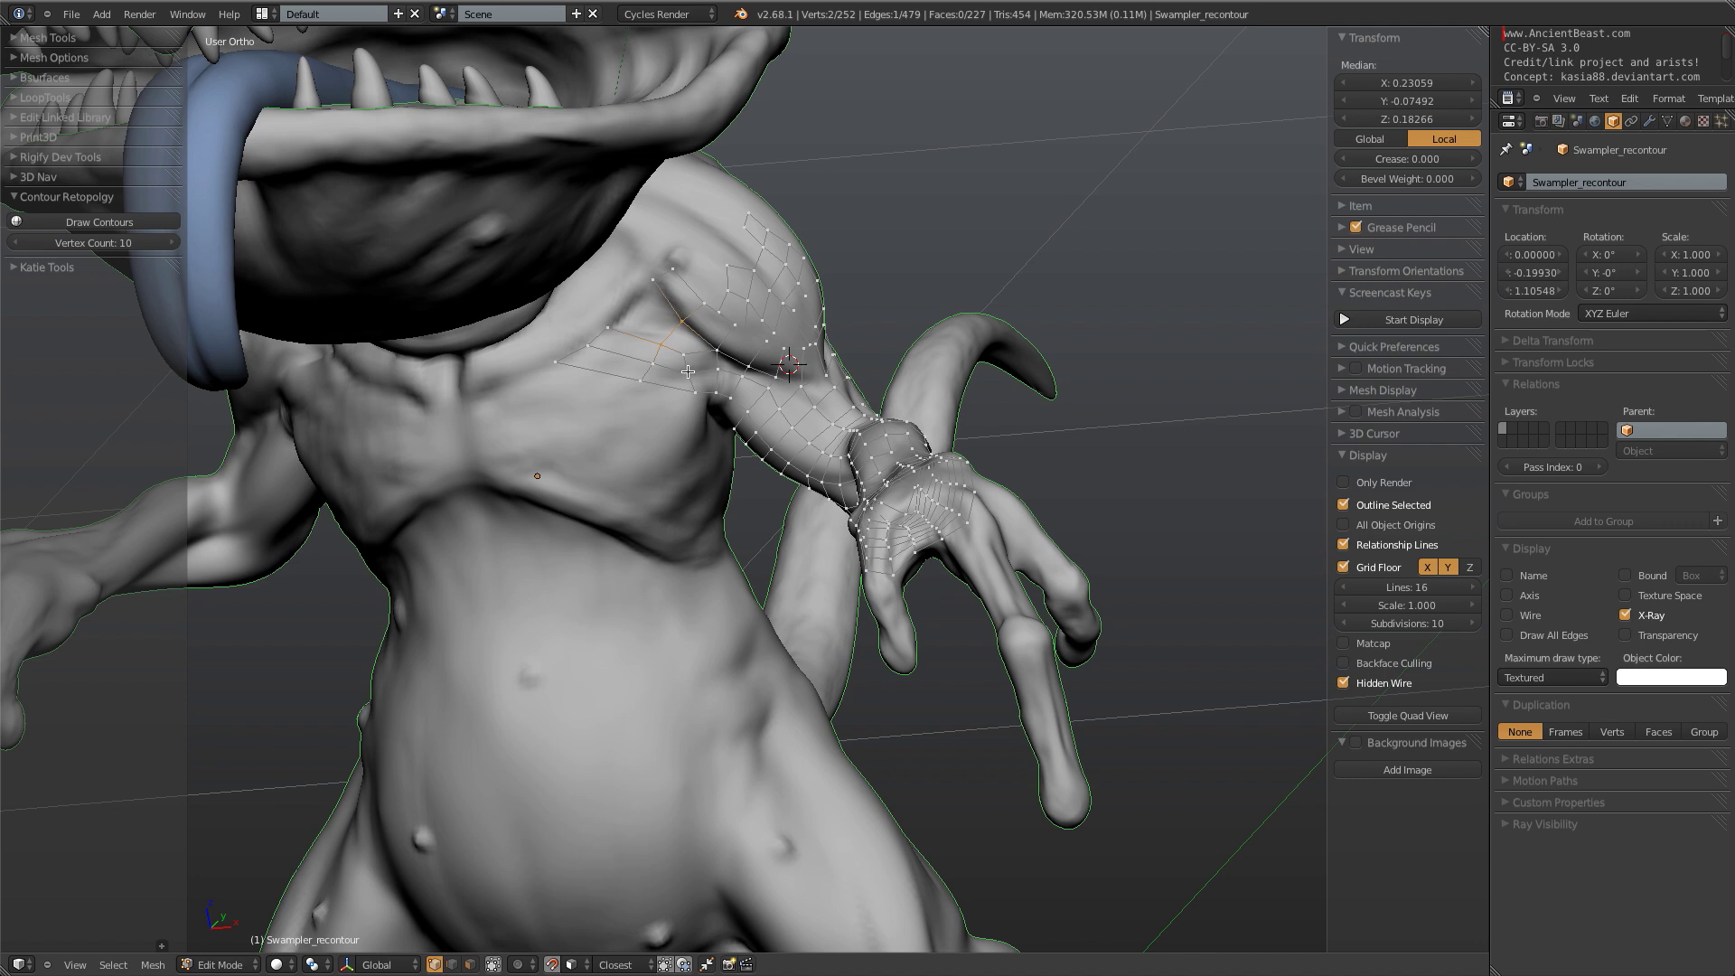
{"action": "key", "text": "a"}
- Cut an edge loop through the quads between the chest strip and the armpit and shift it into place
{"action": "middle_click_drag", "start_coordinate": [686, 383], "coordinate": [712, 350]}
{"action": "key", "text": "ctrl+r"}
{"action": "left_click", "coordinate": [699, 356]}
{"action": "left_click", "coordinate": [699, 356]}
{"action": "key", "text": "g"}
{"action": "left_click", "coordinate": [703, 380]}
- Select three neighbouring vertices in front of the armpit and move them slightly downward
{"action": "key", "text": "a"}
{"action": "right_click", "coordinate": [686, 351]}
{"action": "right_click", "coordinate": [690, 370], "text": "shift"}
{"action": "right_click", "coordinate": [698, 390], "text": "shift"}
{"action": "key", "text": "g"}
{"action": "left_click", "coordinate": [698, 406]}
- Reposition two vertices along the upper border of the chest patch near the front deltoid
{"action": "key", "text": "a"}
{"action": "right_click", "coordinate": [626, 298]}
{"action": "key", "text": "g"}
{"action": "left_click", "coordinate": [639, 306]}
{"action": "key", "text": "a"}
{"action": "right_click", "coordinate": [675, 335]}
{"action": "key", "text": "g"}
{"action": "left_click", "coordinate": [679, 334]}
{"action": "key", "text": "a"}
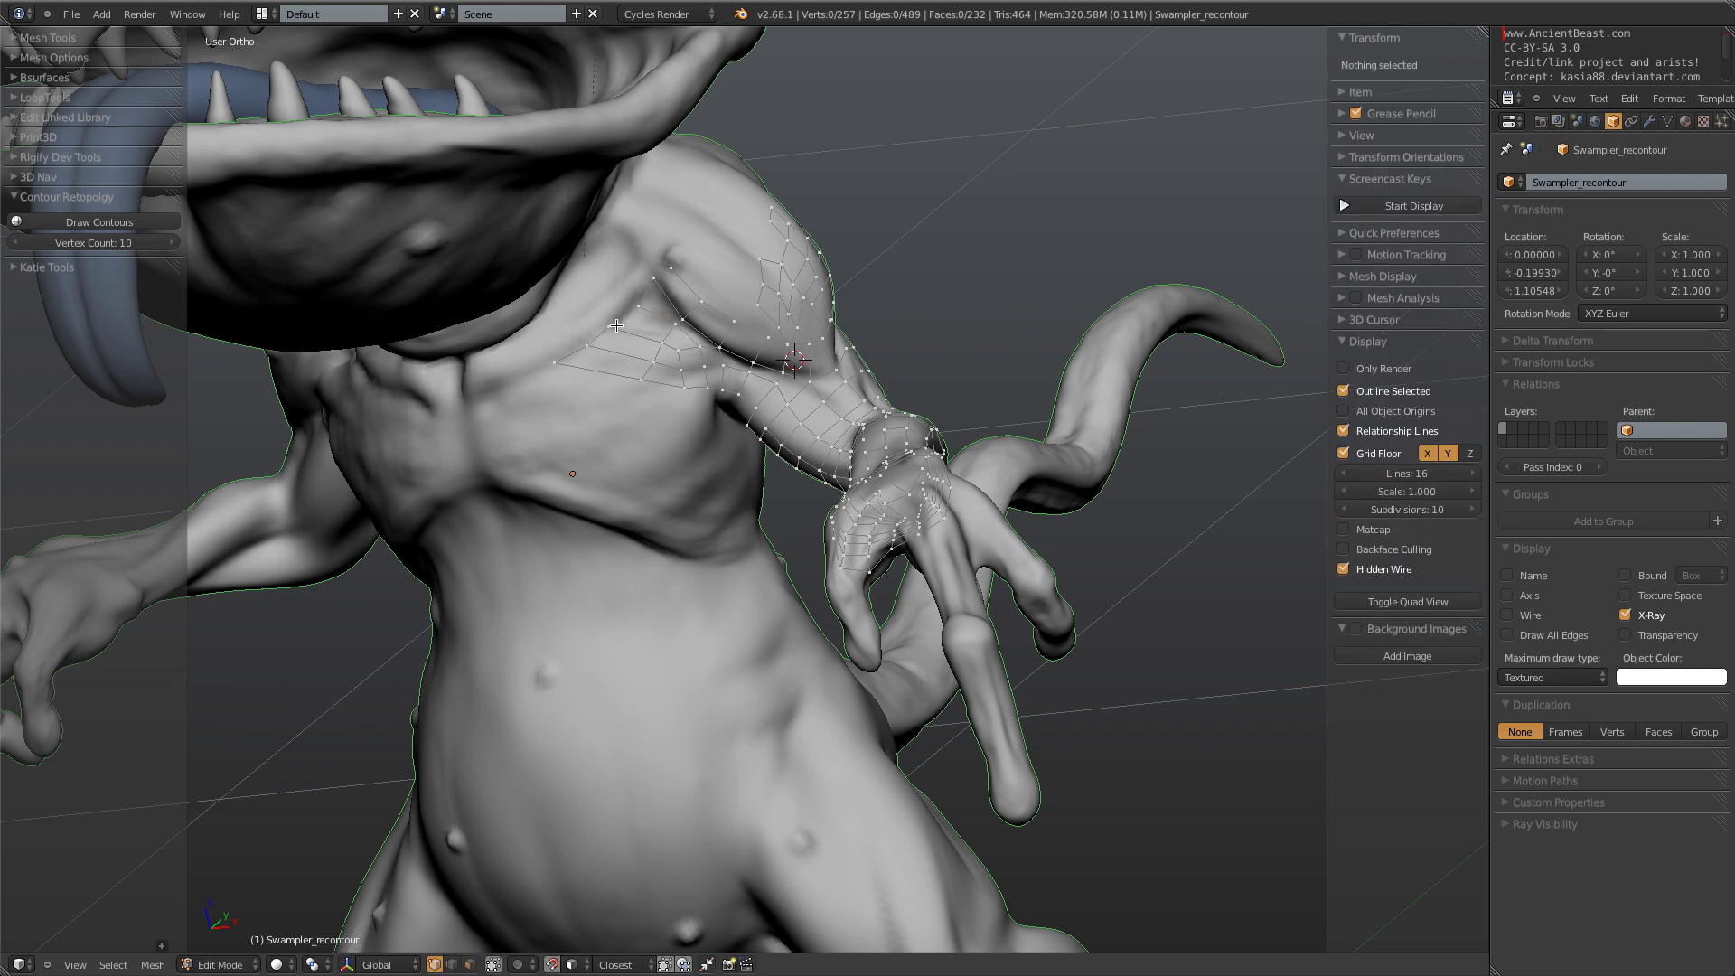
- Adjust the position of the vertex at the front armpit where the chest patch meets the arm
{"action": "scroll", "coordinate": [693, 306], "scroll_direction": "down", "scroll_amount": 3}
{"action": "middle_click_drag", "start_coordinate": [693, 307], "coordinate": [578, 411]}
{"action": "scroll", "coordinate": [818, 465], "scroll_direction": "up", "scroll_amount": 3}
{"action": "right_click", "coordinate": [691, 412]}
{"action": "key", "text": "g"}
{"action": "left_click", "coordinate": [712, 423]}
{"action": "scroll", "coordinate": [698, 463], "scroll_direction": "up", "scroll_amount": 2}
{"action": "key", "text": "g"}
{"action": "left_click", "coordinate": [713, 395]}
{"action": "scroll", "coordinate": [713, 395], "scroll_direction": "down", "scroll_amount": 3}
{"action": "scroll", "coordinate": [713, 395], "scroll_direction": "up", "scroll_amount": 2}
{"action": "mouse_move", "coordinate": [713, 395]}
{"action": "middle_mouse_down"}
{"action": "mouse_move", "coordinate": [828, 433]}
{"action": "mouse_move", "coordinate": [727, 387]}
{"action": "middle_mouse_up"}
{"action": "scroll", "coordinate": [882, 474], "scroll_direction": "down", "scroll_amount": 3}
{"action": "scroll", "coordinate": [727, 387], "scroll_direction": "up", "scroll_amount": 4}
{"action": "key", "text": "a"}
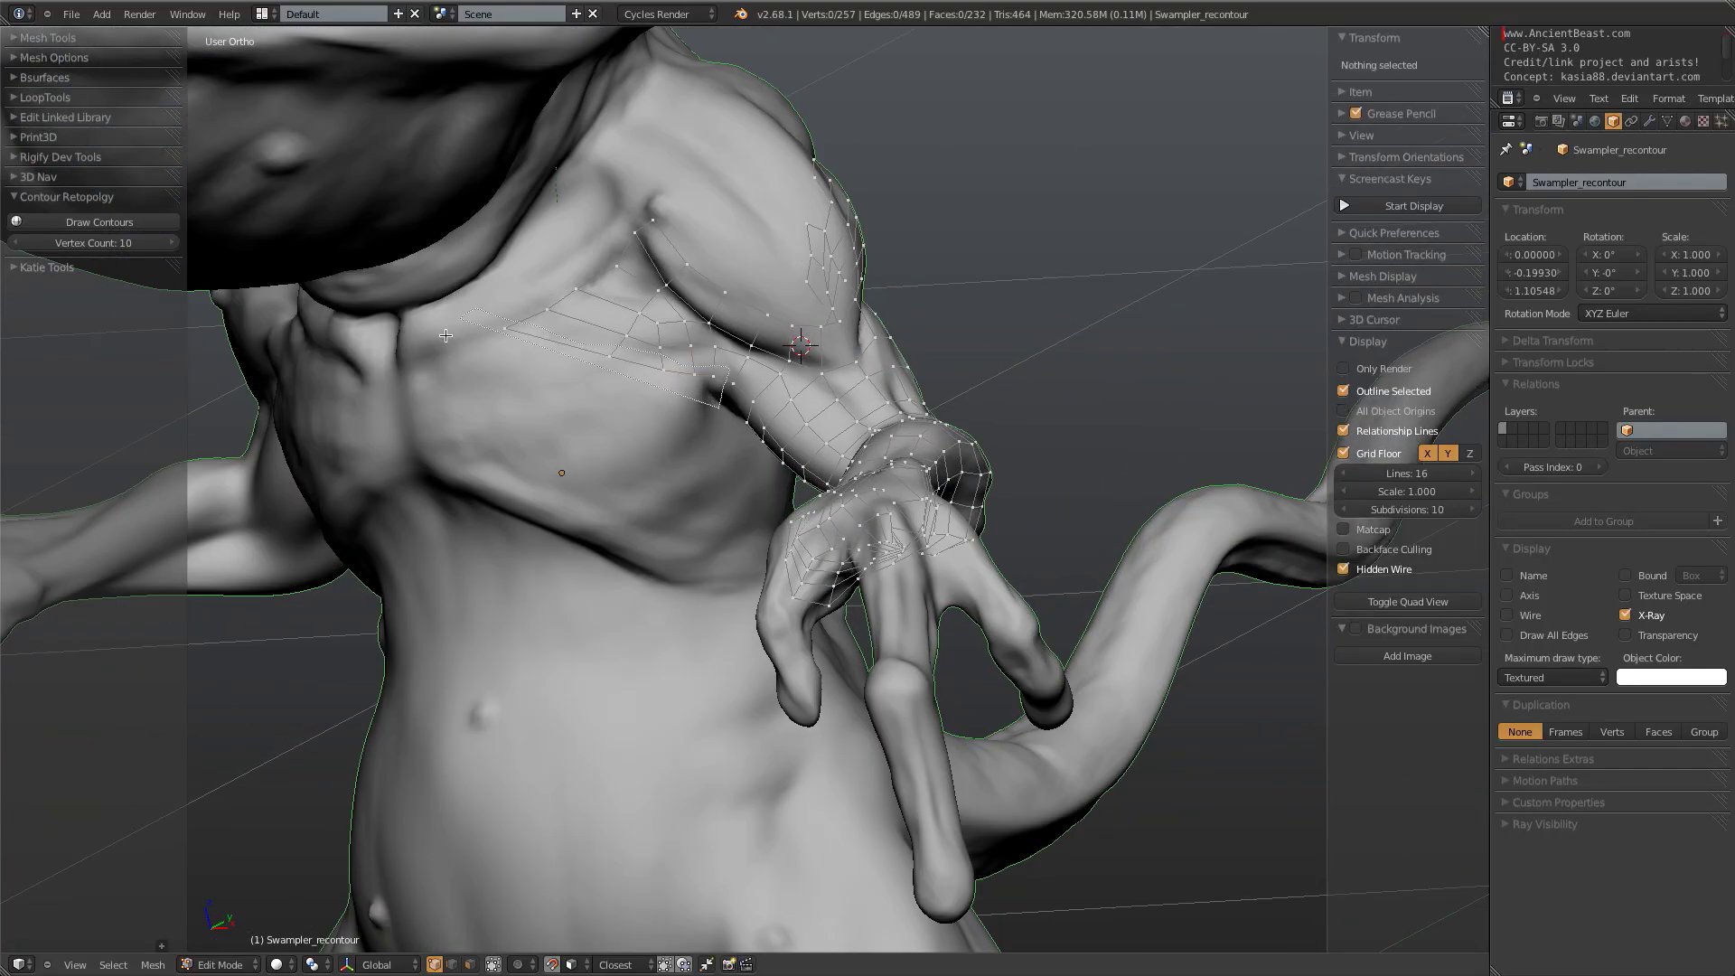
- Extrude the lower border of the chest patch downward and rotate and move the new row across the pectoral
{"action": "left_click_drag", "start_coordinate": [445, 335], "coordinate": [446, 335]}
{"action": "key", "text": "g"}
{"action": "key", "text": "r"}
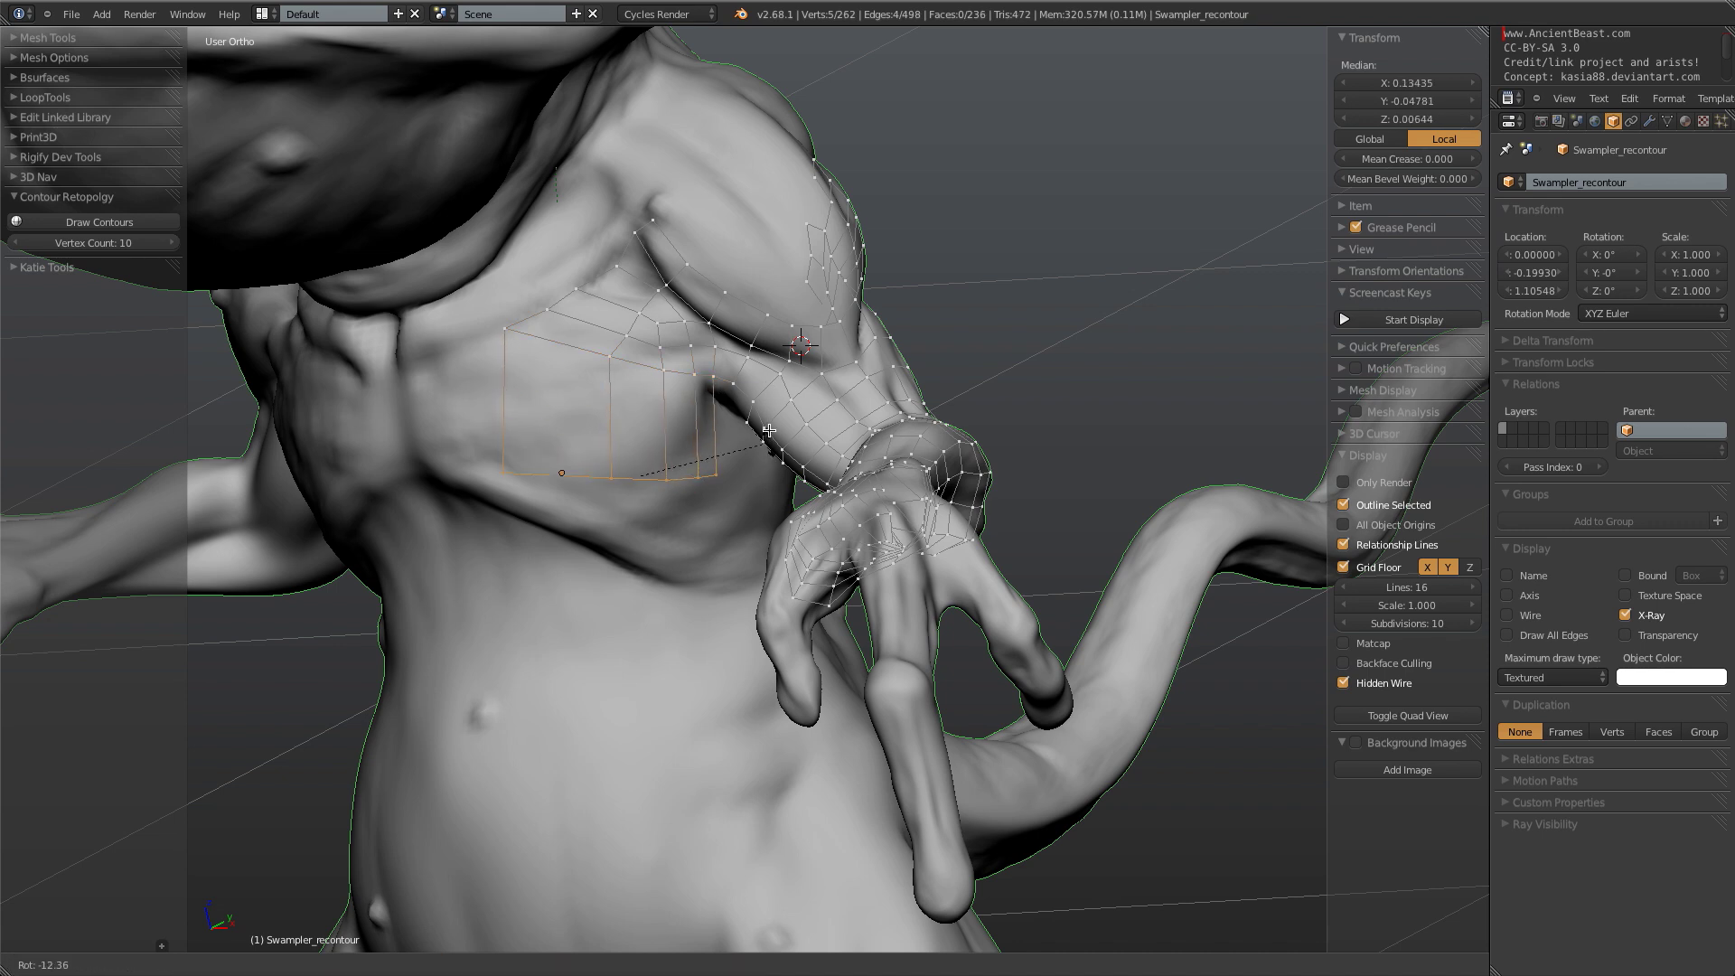
{"action": "key", "text": "g"}
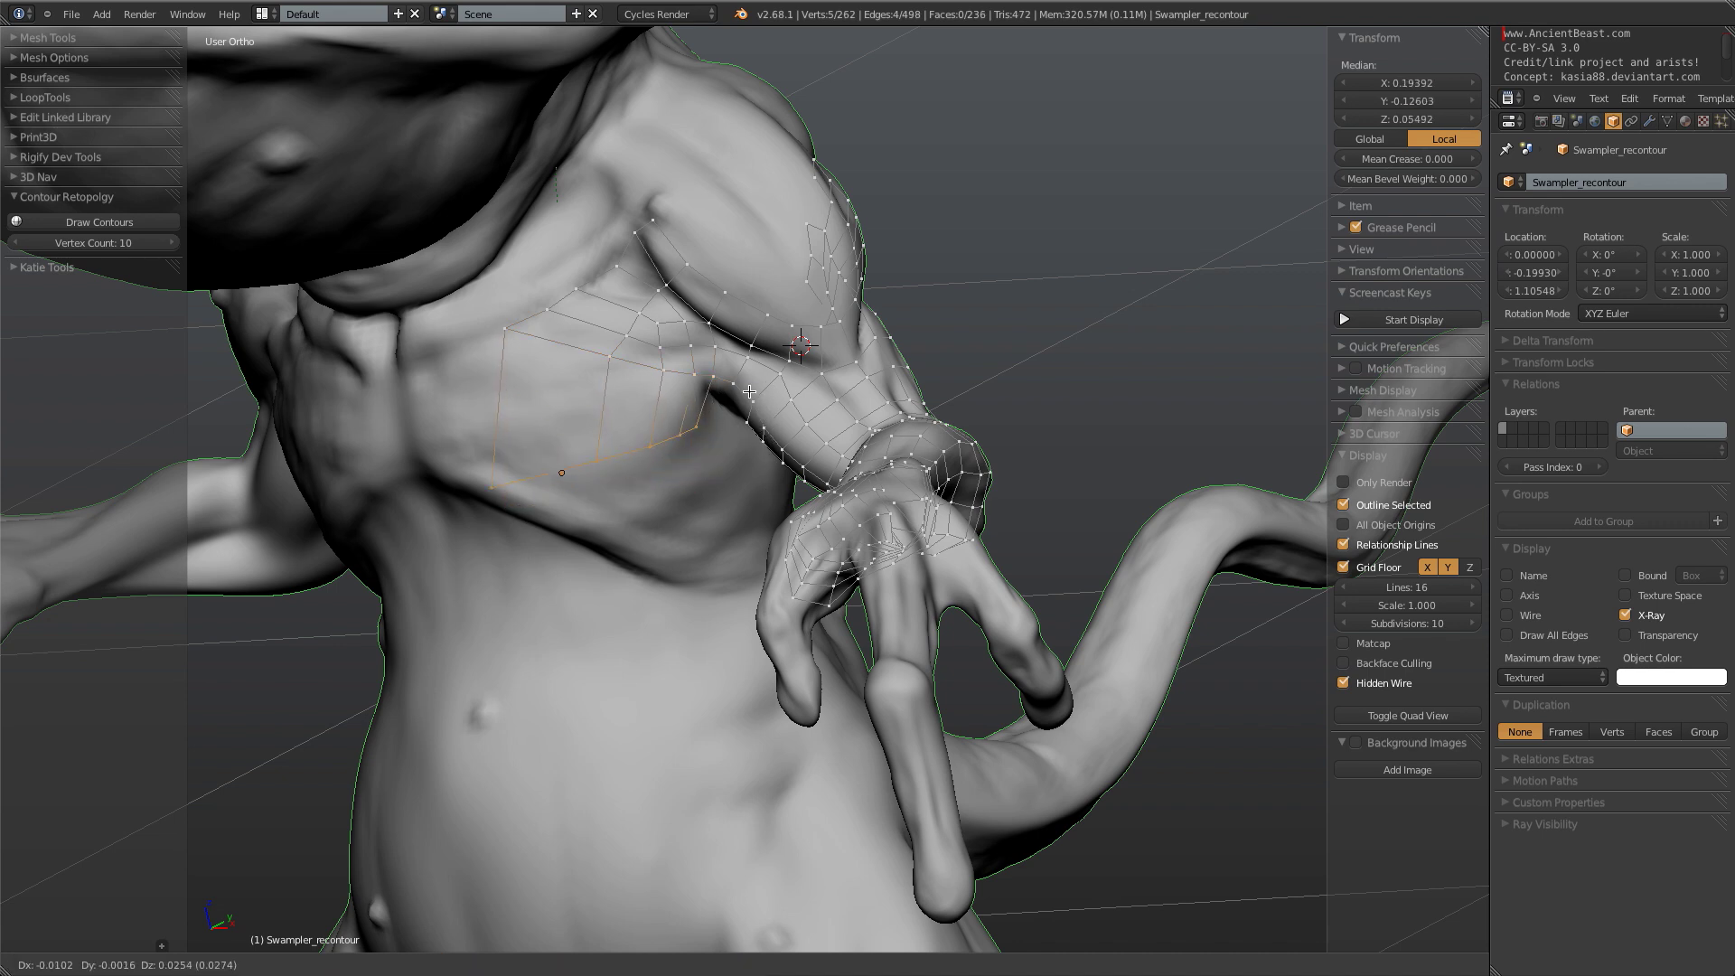
{"action": "left_click", "coordinate": [761, 432]}
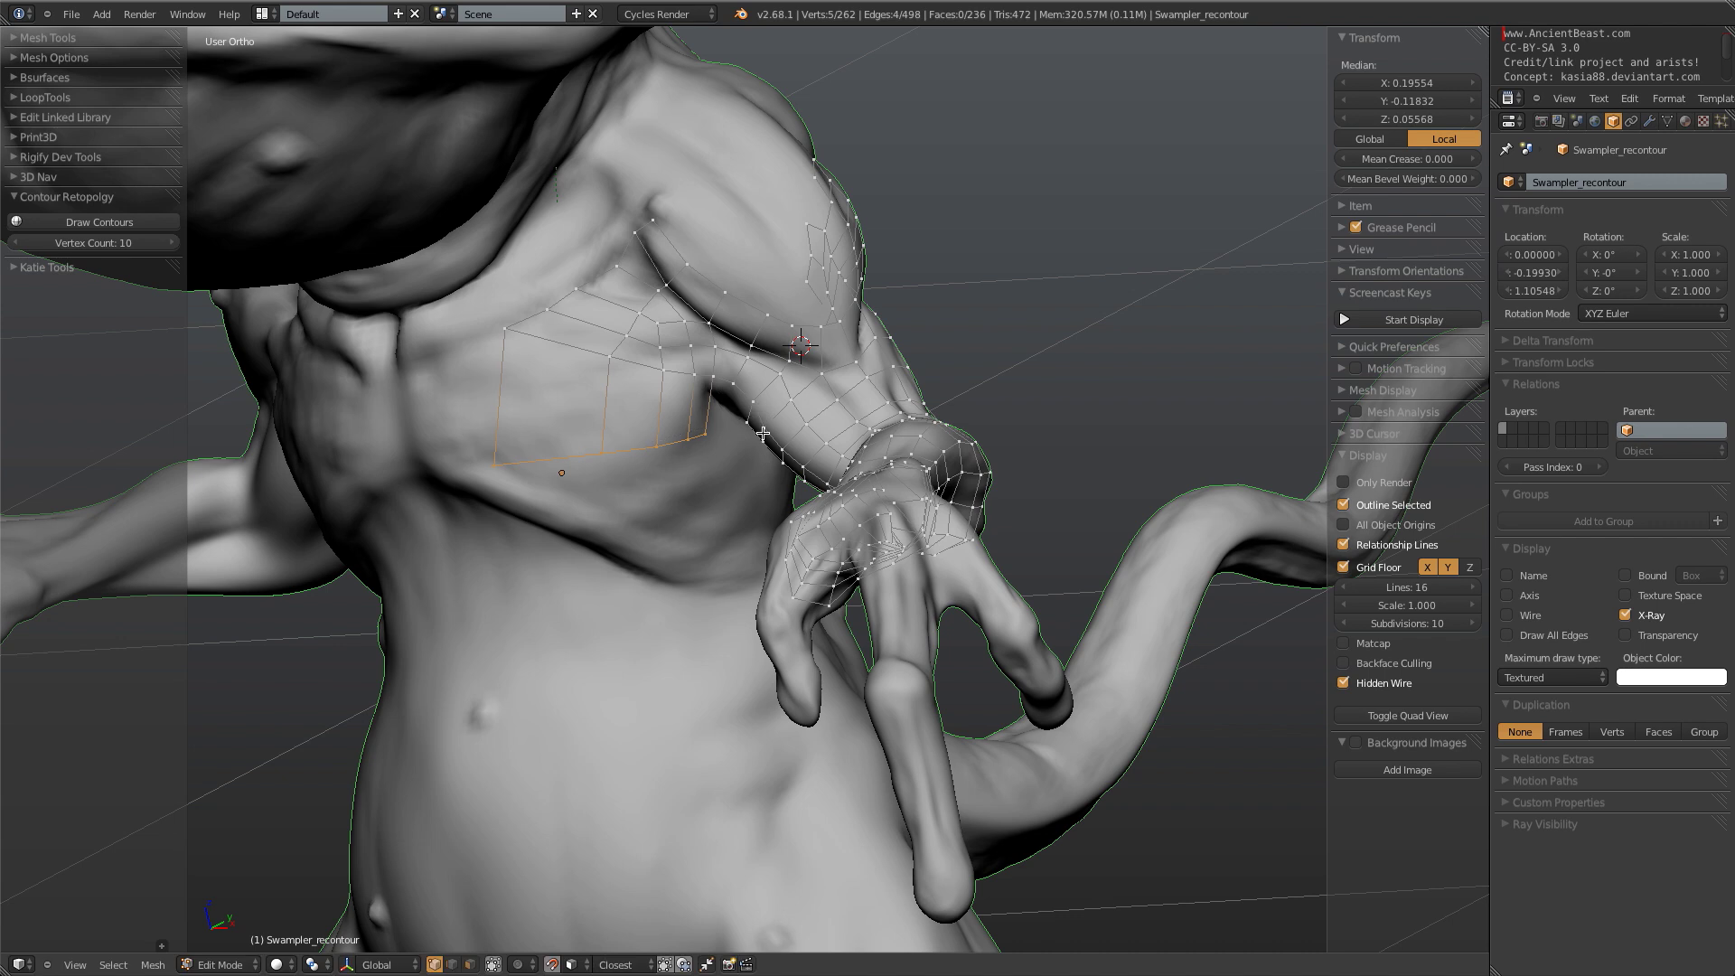
- Try to add an edge loop through the inner end of the chest patch
{"action": "middle_click_drag", "start_coordinate": [658, 404], "coordinate": [583, 342]}
{"action": "key", "text": "ctrl+r"}
{"action": "left_click", "coordinate": [577, 337]}
{"action": "right_click", "coordinate": [577, 338]}
{"action": "key", "text": "ctrl+z"}
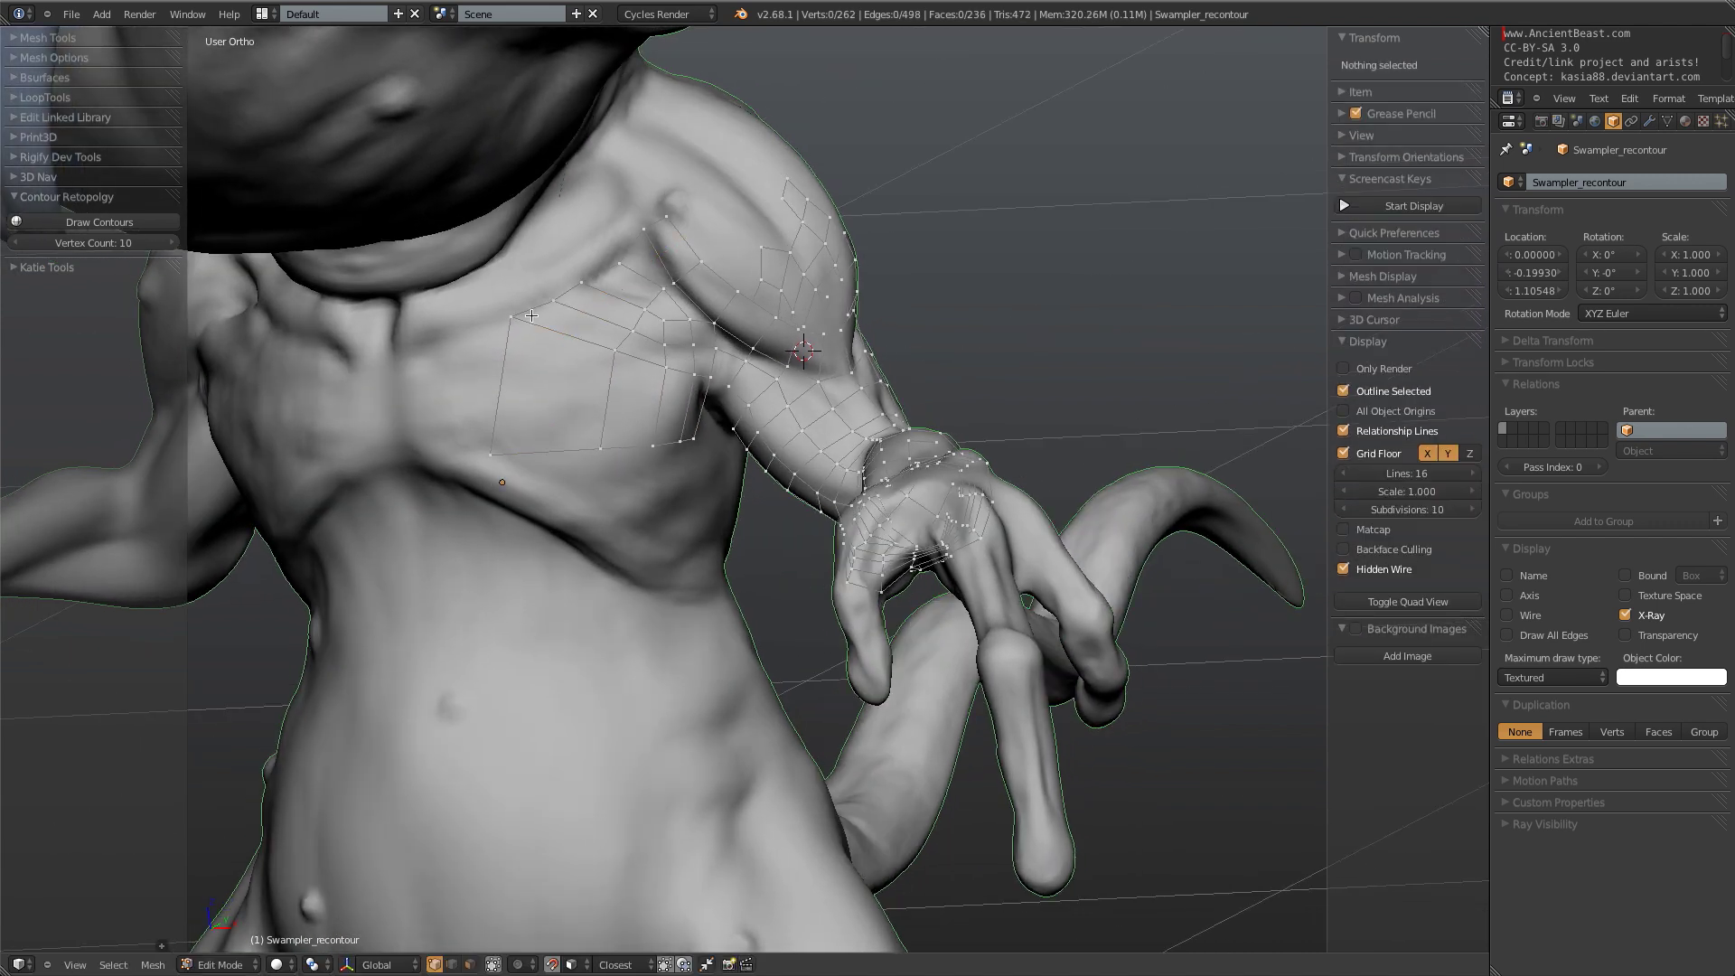
- Rip the upper inner corner vertex of the chest patch and move the ripped part toward the shoulder
{"action": "right_click", "coordinate": [530, 309]}
{"action": "key", "text": "v"}
{"action": "left_click", "coordinate": [589, 314]}
{"action": "key", "text": "a"}
- Cut a vertical edge loop through the innermost lower chest quad and merge its top vertex with the adjacent ripped corner
{"action": "key", "text": "ctrl+r"}
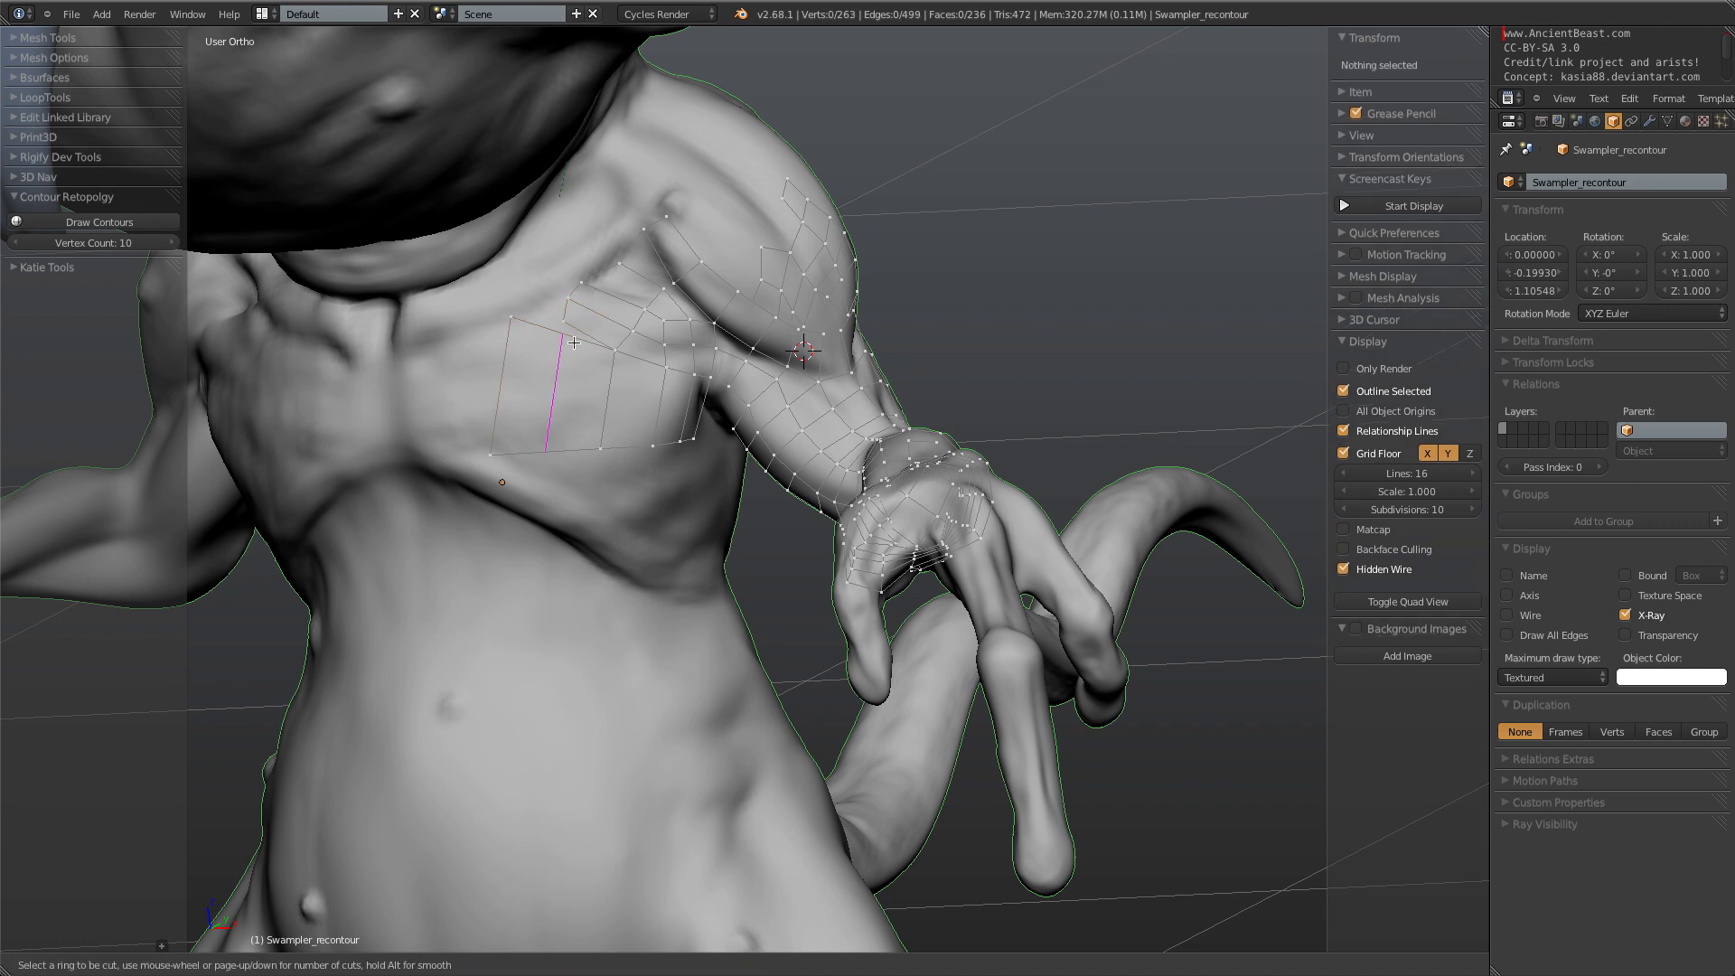
{"action": "left_click", "coordinate": [574, 343]}
{"action": "right_click", "coordinate": [574, 344]}
{"action": "key", "text": "w"}
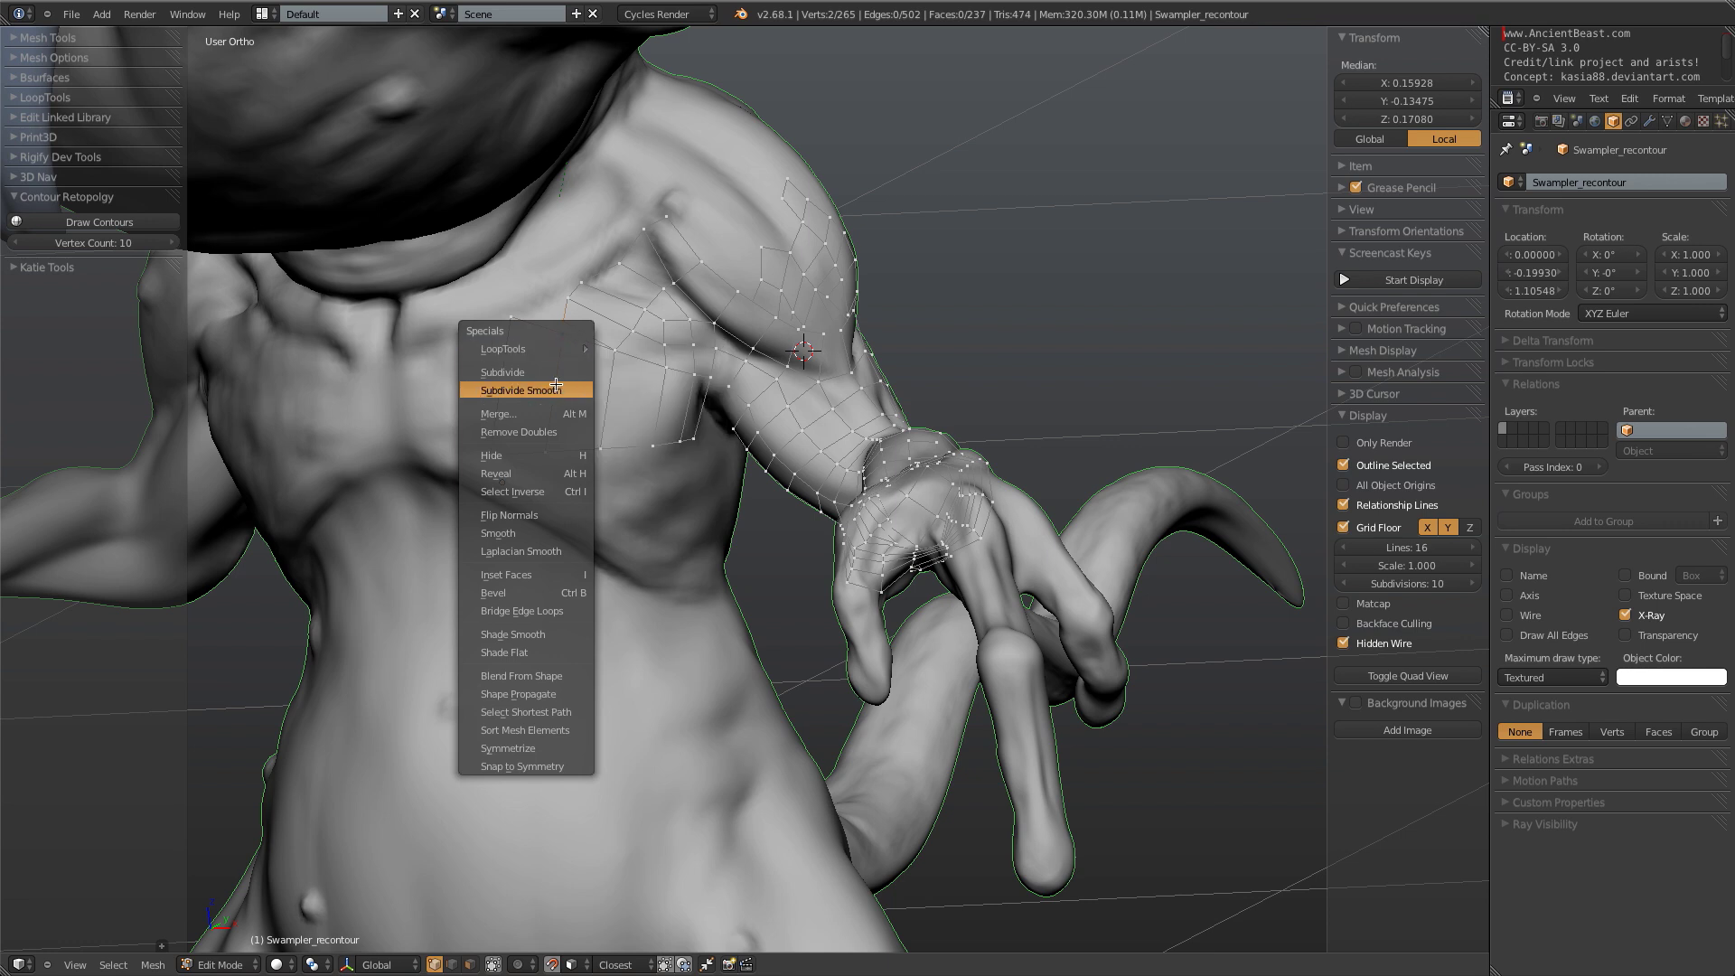
{"action": "left_click", "coordinate": [548, 413]}
{"action": "left_click", "coordinate": [548, 413]}
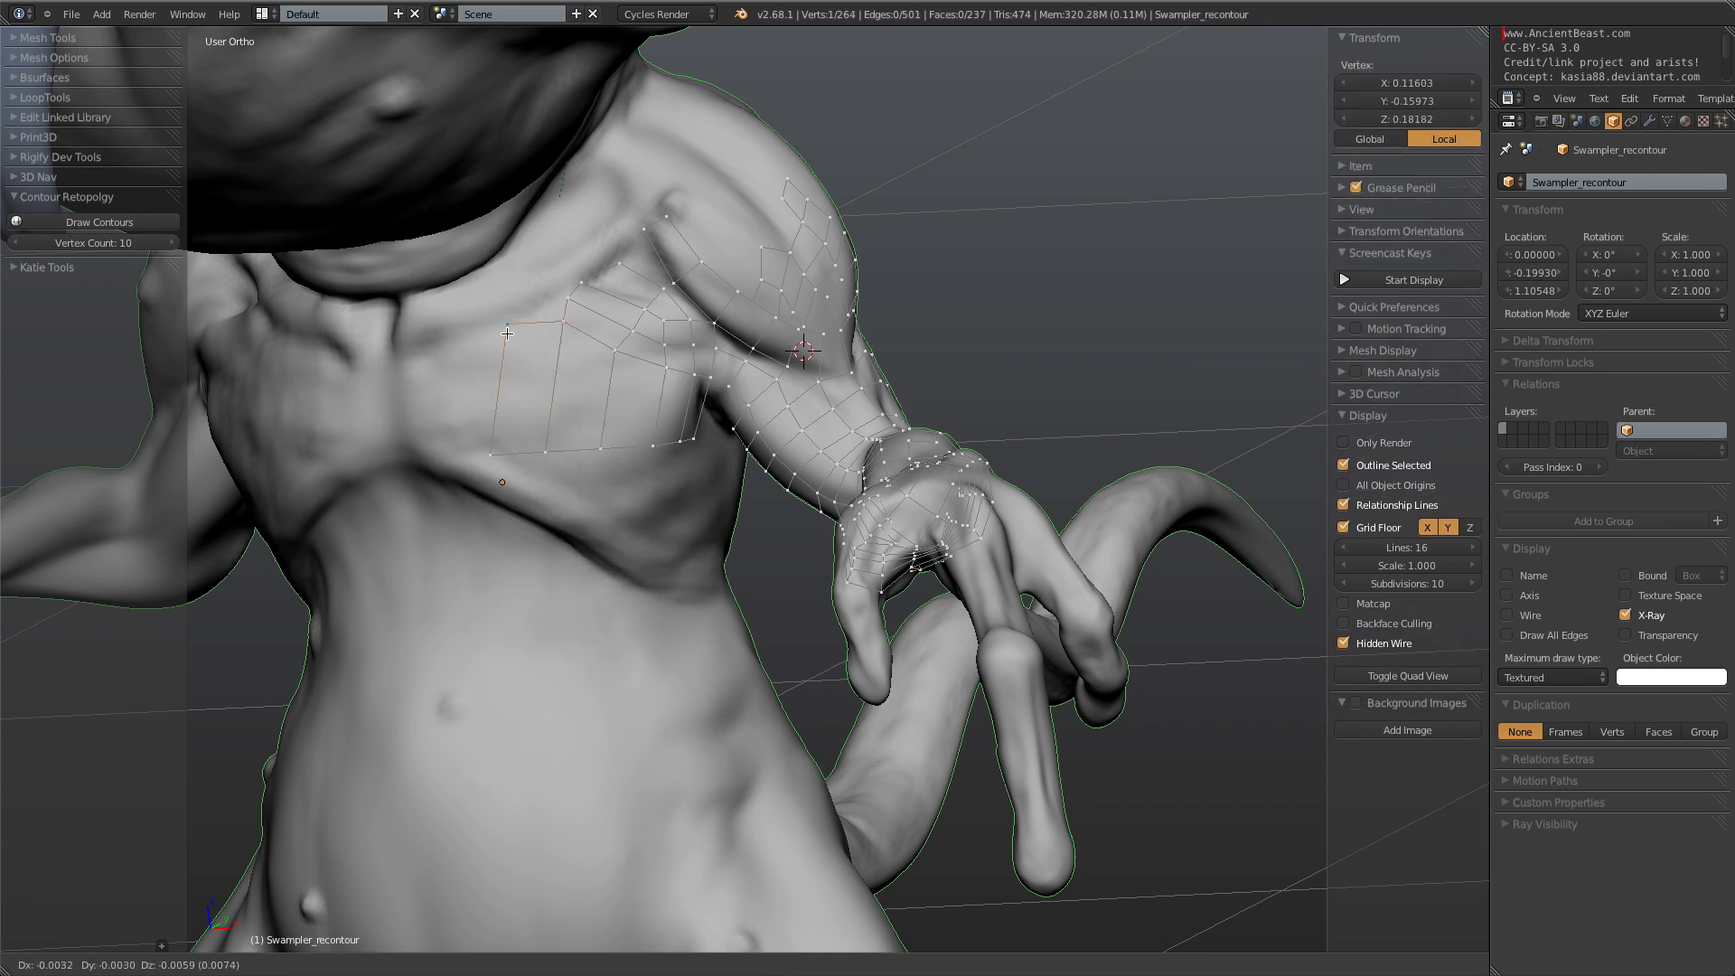
- Move the upper inner edge of the chest patch slightly toward the shoulder
{"action": "right_click", "coordinate": [585, 281]}
{"action": "key", "text": "g"}
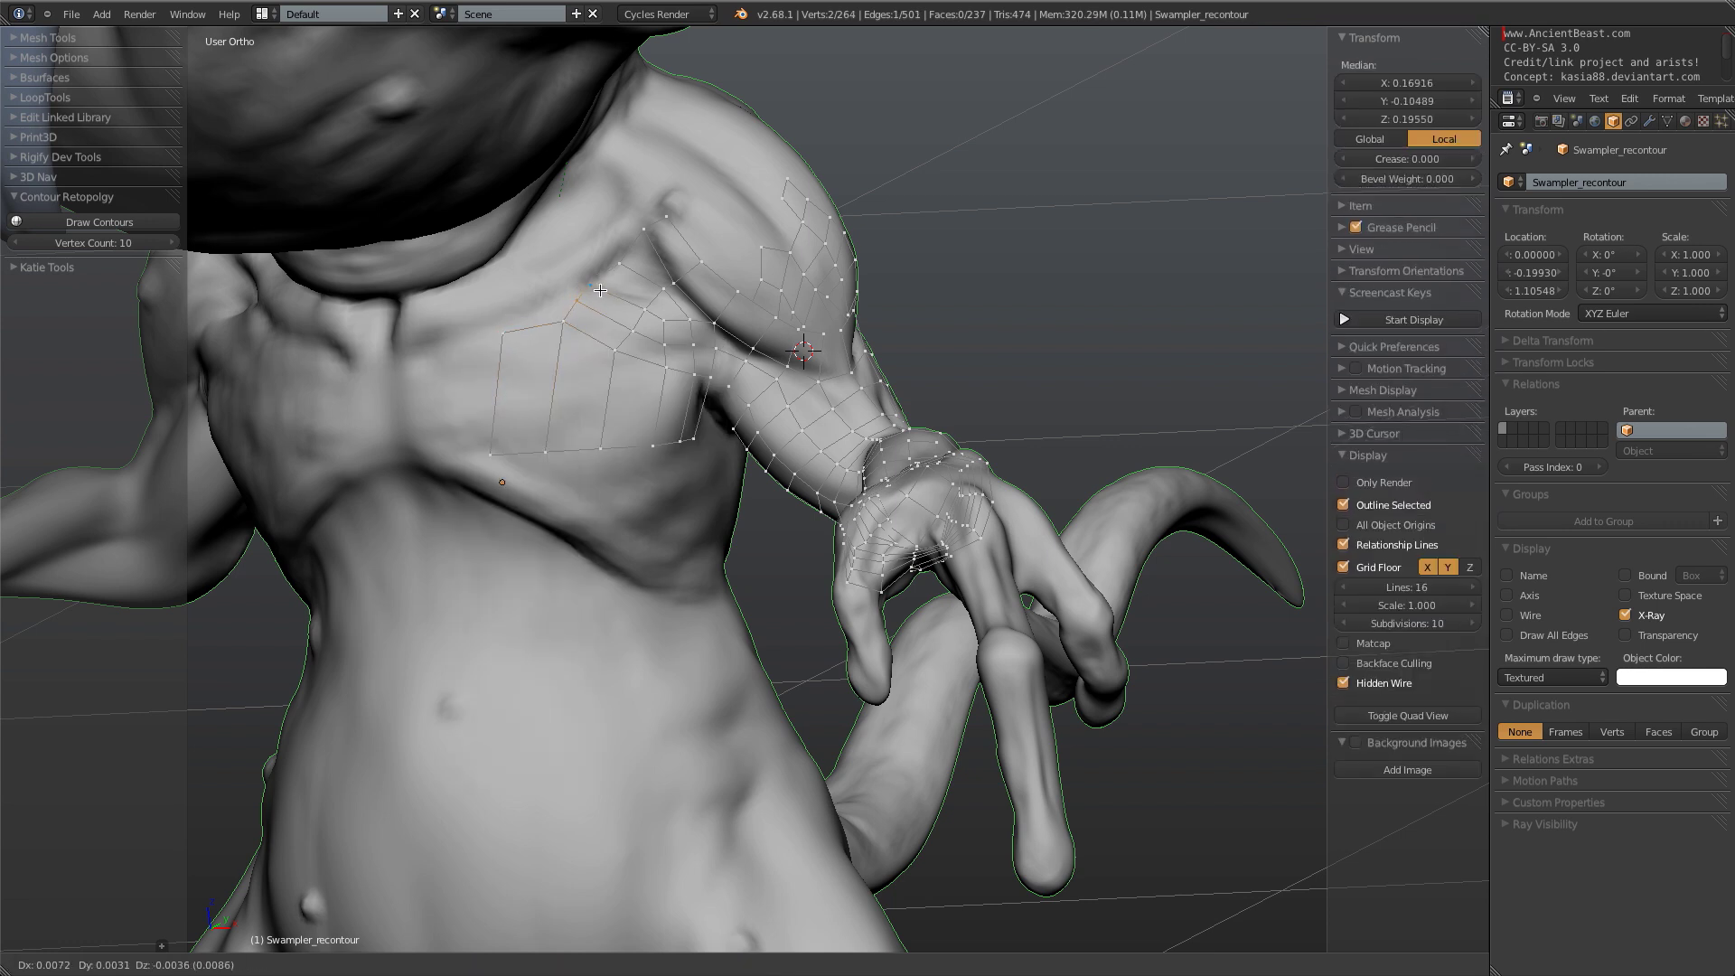
{"action": "left_click", "coordinate": [600, 289]}
{"action": "key", "text": "a"}
- Cut a horizontal edge loop across the chest patch and adjust the vertex at its armpit end
{"action": "middle_click_drag", "start_coordinate": [626, 396], "coordinate": [657, 414]}
{"action": "key", "text": "ctrl+r"}
{"action": "left_click", "coordinate": [657, 414]}
{"action": "right_click", "coordinate": [657, 414]}
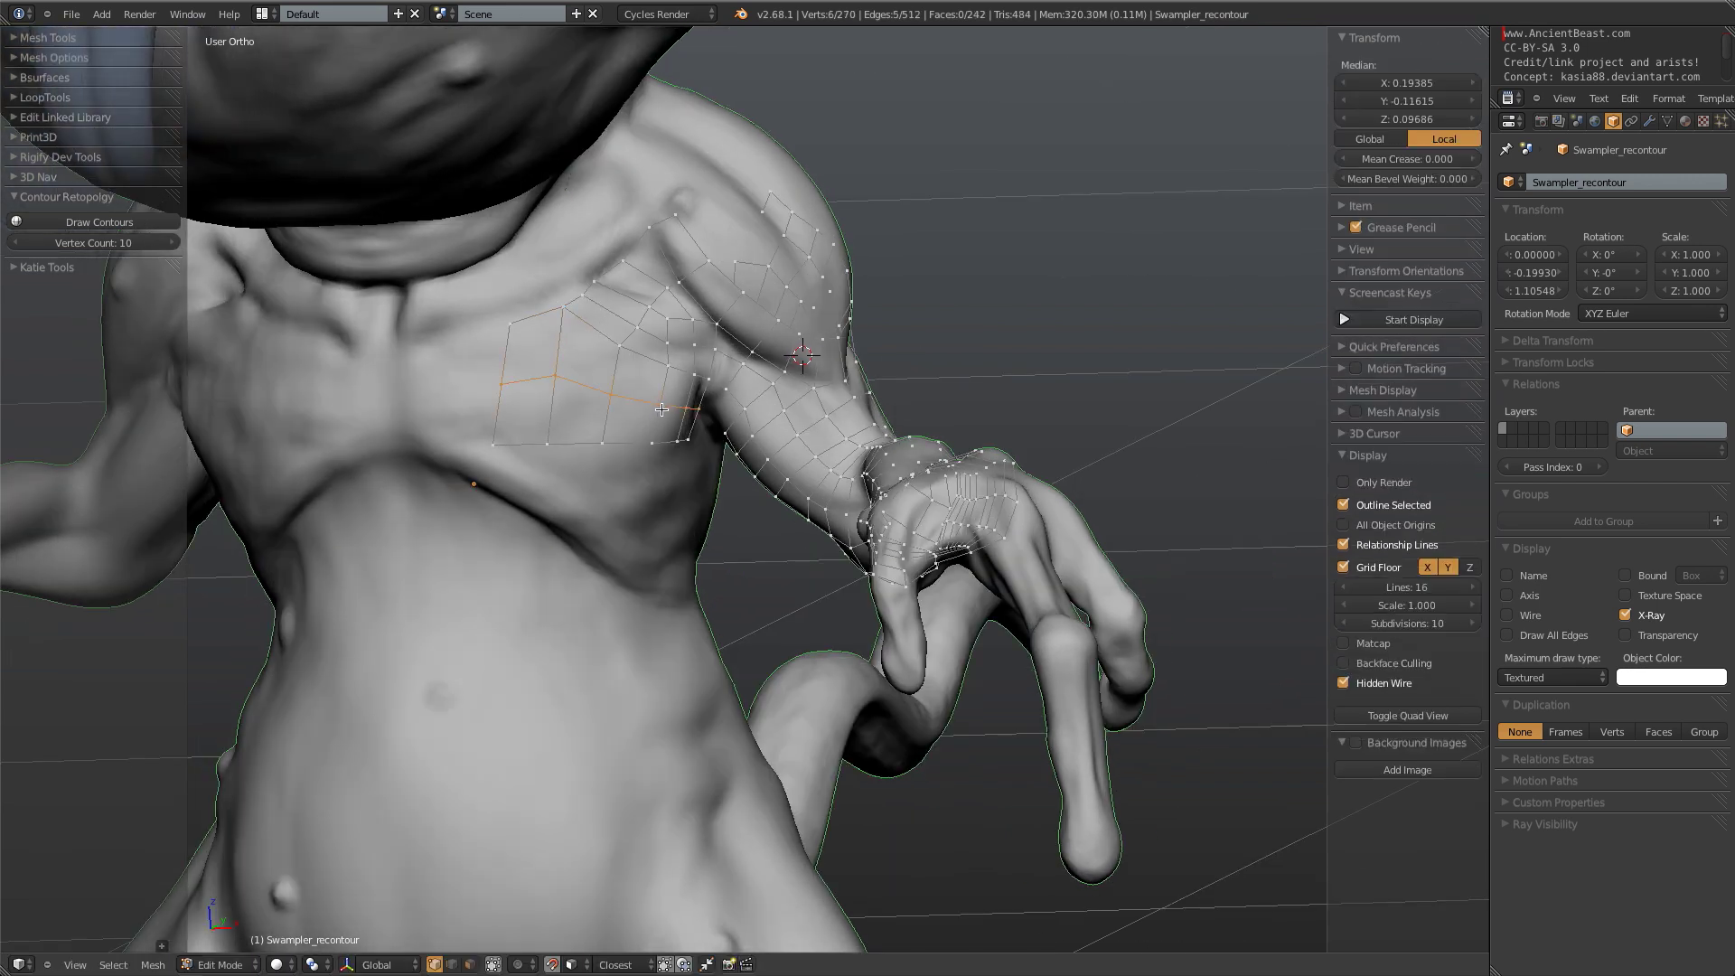
{"action": "middle_click_drag", "start_coordinate": [657, 414], "coordinate": [717, 409]}
{"action": "right_click", "coordinate": [716, 408]}
{"action": "key", "text": "g"}
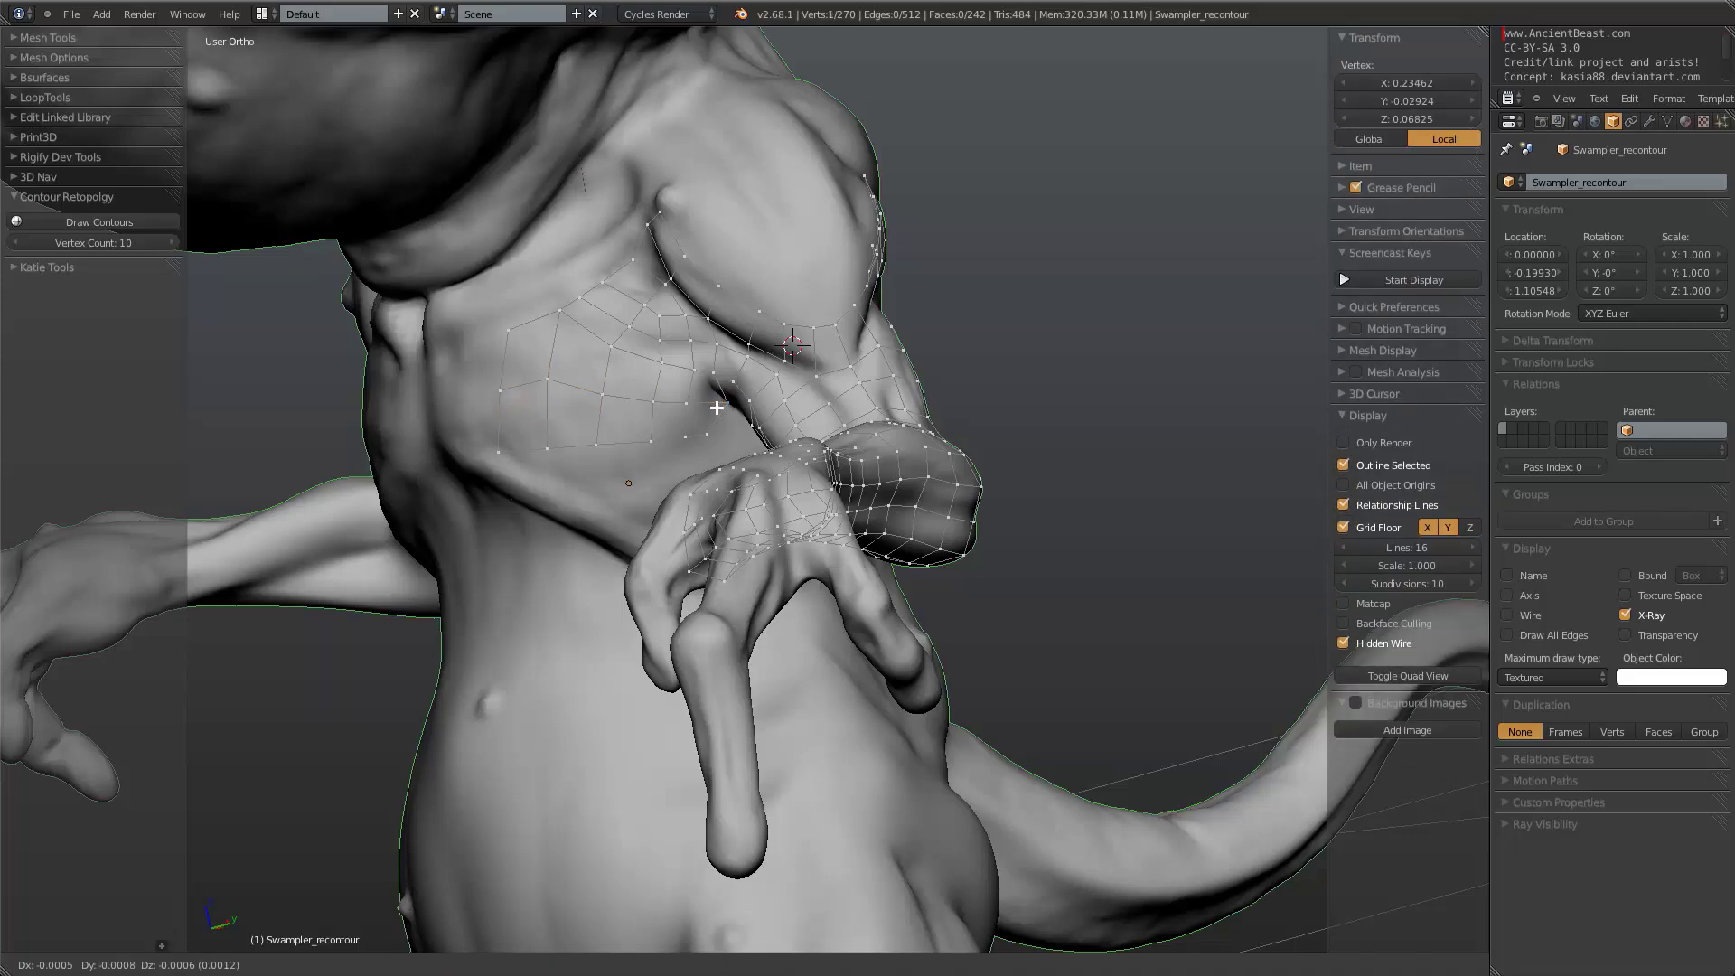
- Fill two quads at the armpit between the chest patch and the underside of the upper arm, repositioning the new corner vertex
{"action": "scroll", "coordinate": [656, 457], "scroll_direction": "up", "scroll_amount": 4}
{"action": "middle_click_drag", "start_coordinate": [657, 456], "coordinate": [703, 321]}
{"action": "middle_click_drag", "start_coordinate": [703, 321], "coordinate": [709, 284]}
{"action": "key", "text": "a"}
{"action": "right_click", "coordinate": [712, 285]}
{"action": "key", "text": "f"}
{"action": "key", "text": "g"}
{"action": "left_click", "coordinate": [738, 338]}
{"action": "right_click", "coordinate": [749, 307]}
{"action": "right_click", "coordinate": [769, 321], "text": "shift"}
{"action": "key", "text": "f"}
{"action": "key", "text": "a"}
{"action": "scroll", "coordinate": [764, 332], "scroll_direction": "down", "scroll_amount": 4}
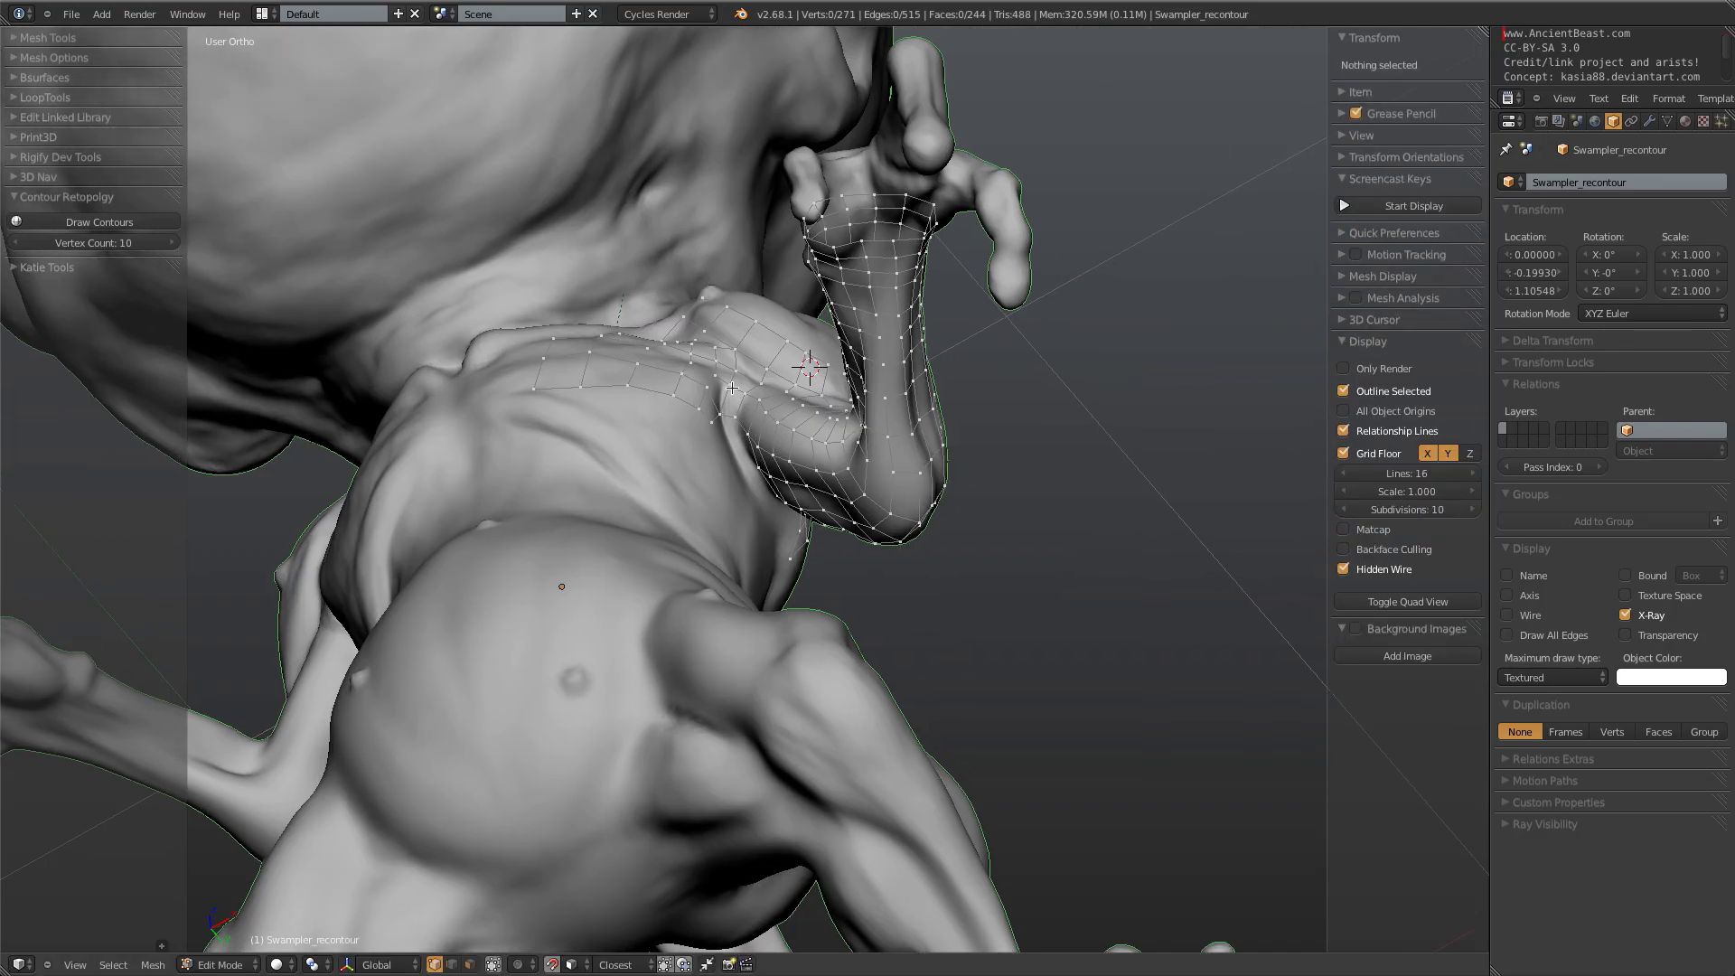
- Inspect the retopology mesh as shaded faces in Object Mode, then return to Edit Mode
{"action": "middle_click_drag", "start_coordinate": [805, 543], "coordinate": [795, 674]}
{"action": "mouse_move", "coordinate": [750, 456]}
{"action": "middle_mouse_down"}
{"action": "mouse_move", "coordinate": [709, 508]}
{"action": "mouse_move", "coordinate": [733, 423]}
{"action": "middle_mouse_up"}
{"action": "key", "text": "Tab"}
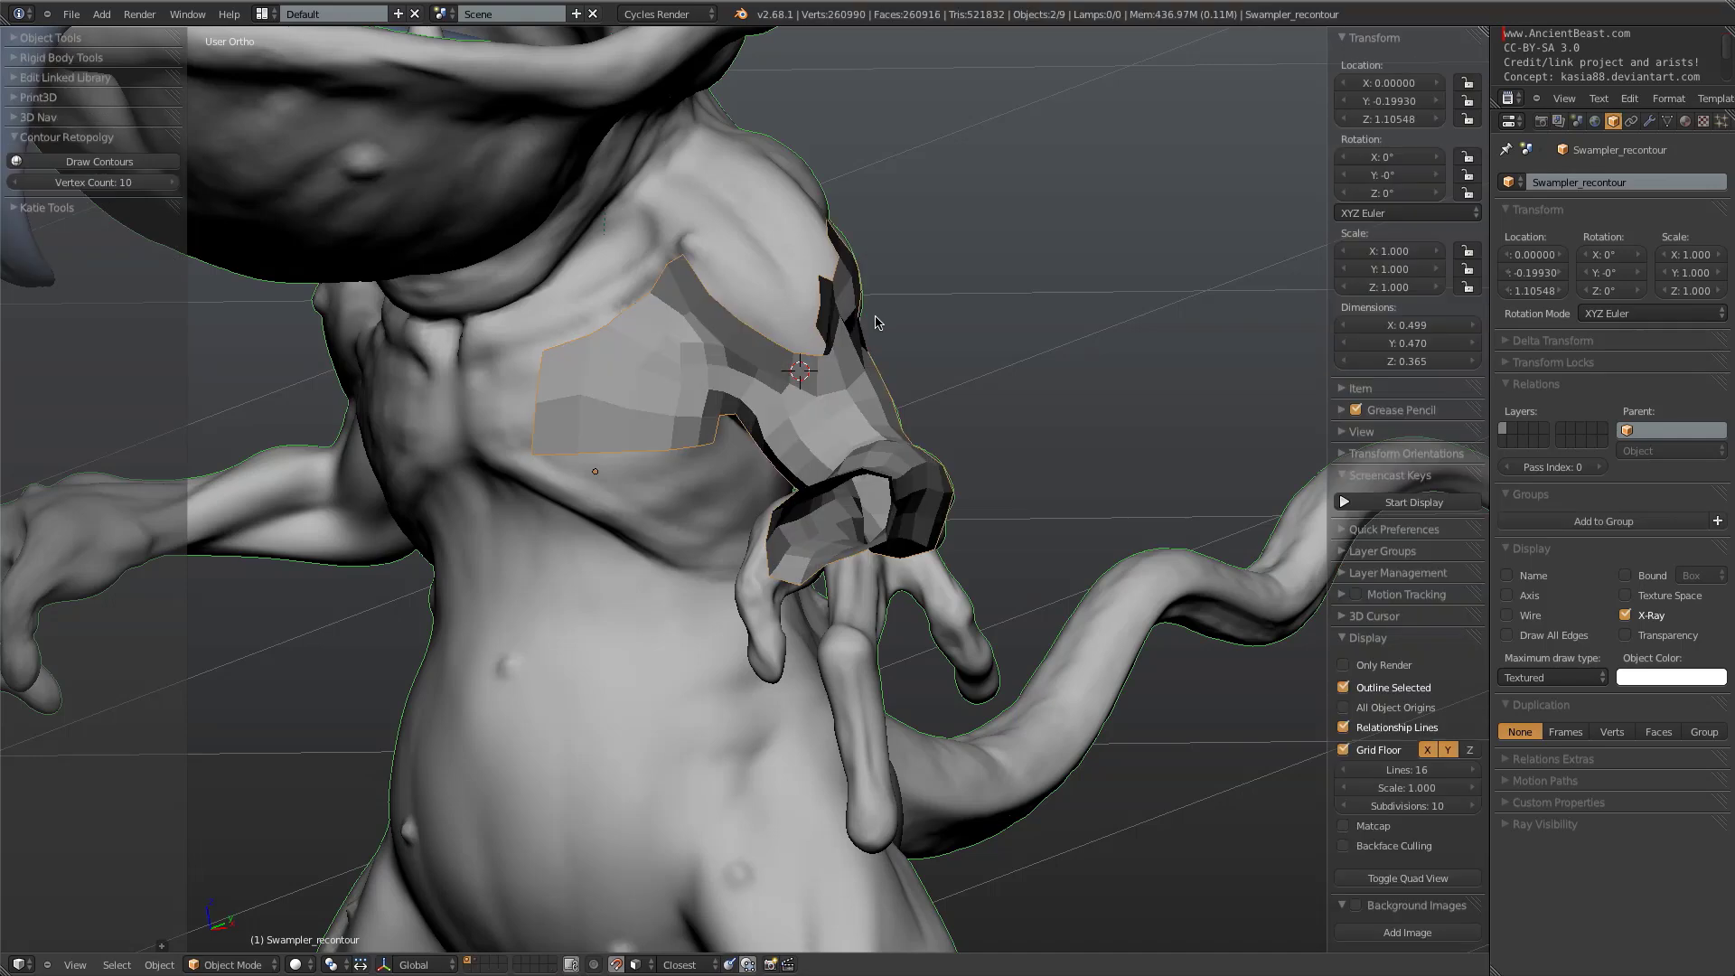
{"action": "scroll", "coordinate": [879, 321], "scroll_direction": "down", "scroll_amount": 3}
{"action": "mouse_move", "coordinate": [881, 434]}
{"action": "middle_mouse_down"}
{"action": "mouse_move", "coordinate": [990, 426]}
{"action": "mouse_move", "coordinate": [709, 588]}
{"action": "middle_mouse_up"}
{"action": "scroll", "coordinate": [709, 588], "scroll_direction": "up", "scroll_amount": 4}
{"action": "key", "text": "Tab"}
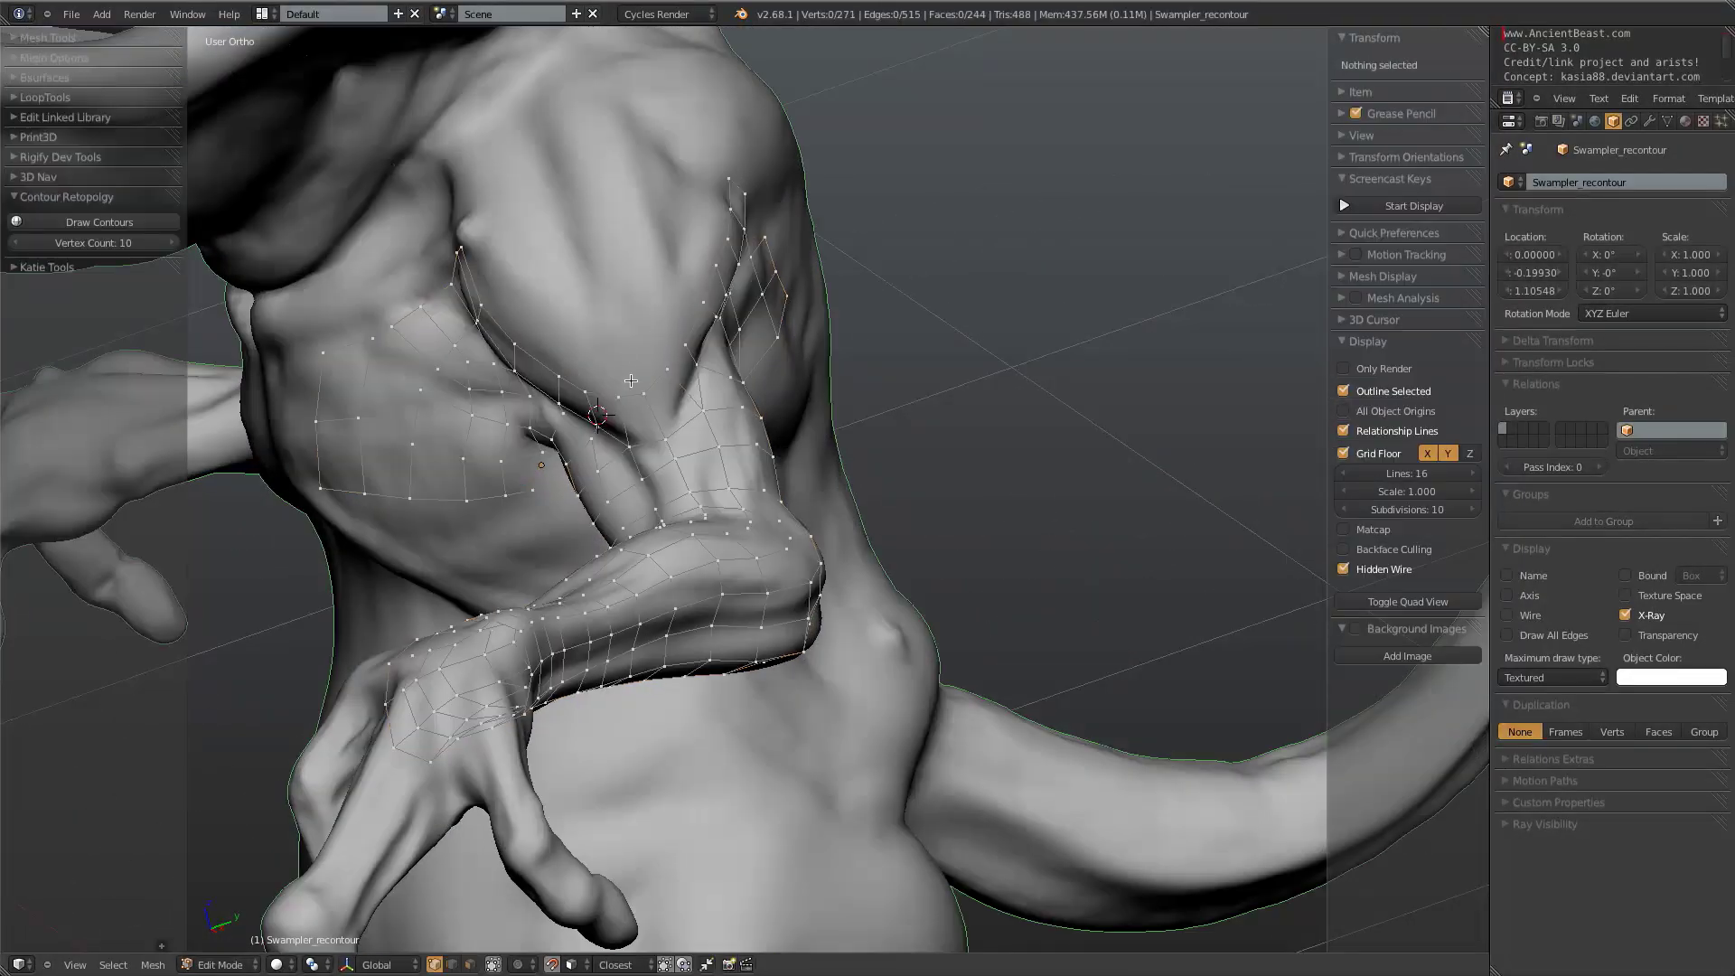
- Extrude two connected edges from the deltoid's lower tip up over the middle of the muscle and adjust the new upper vertices
{"action": "key", "text": "e"}
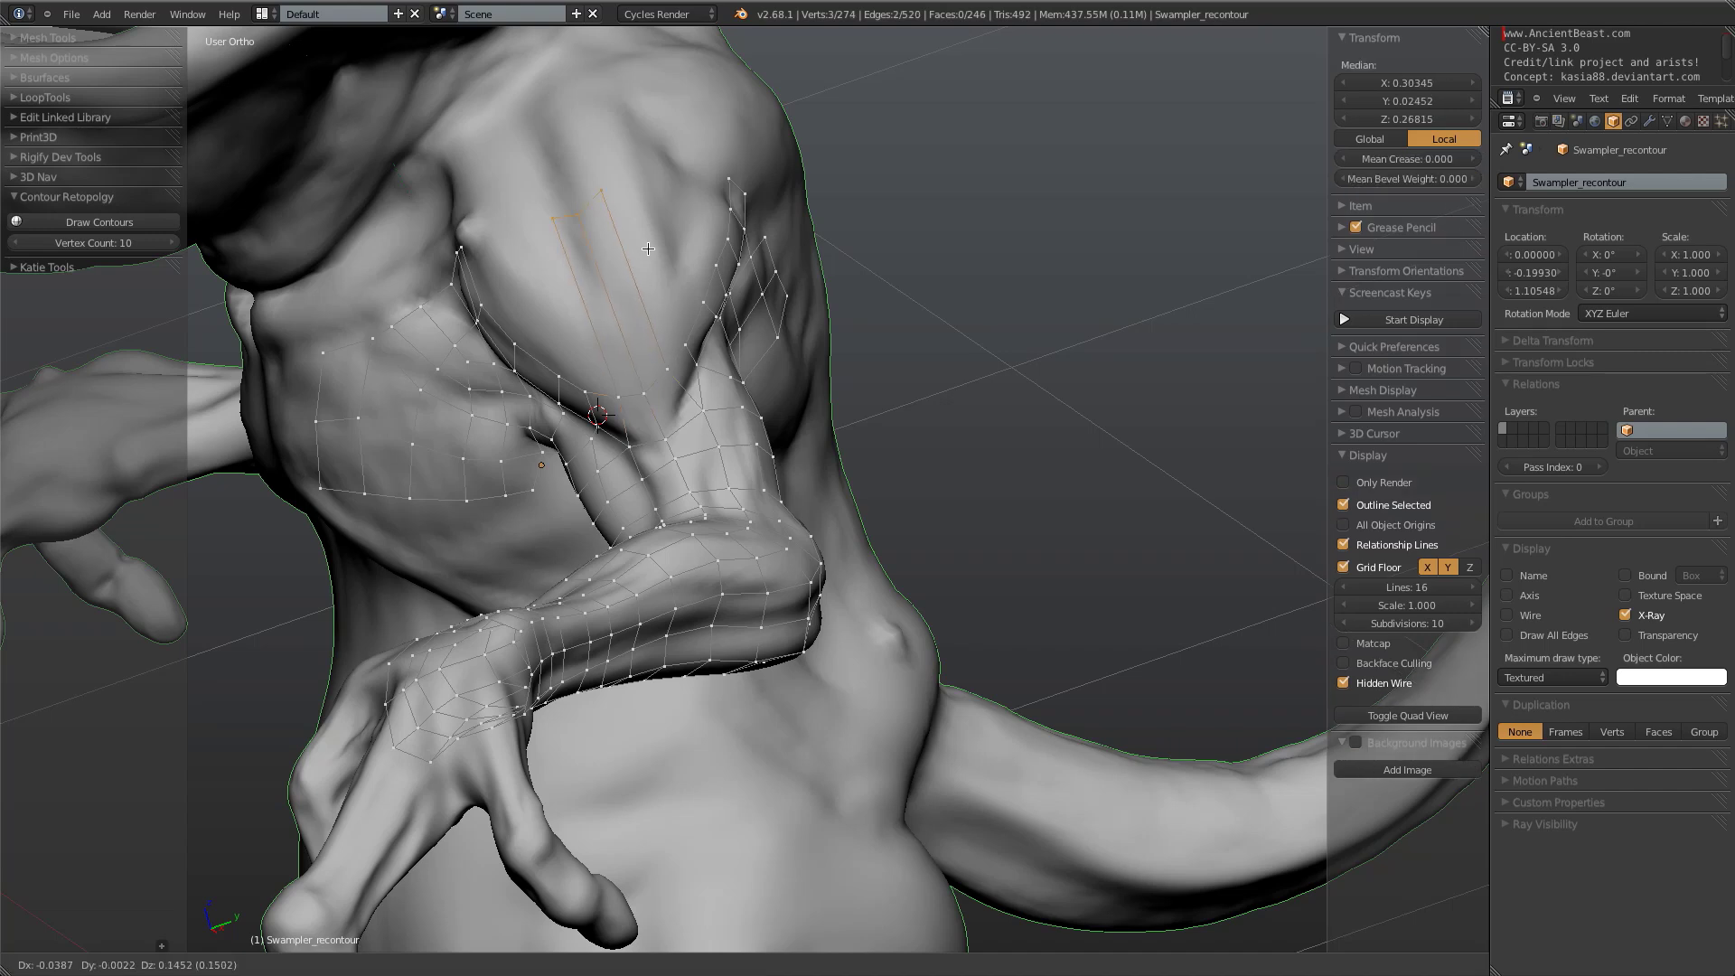
{"action": "left_click", "coordinate": [648, 249]}
{"action": "middle_click_drag", "start_coordinate": [648, 249], "coordinate": [712, 359]}
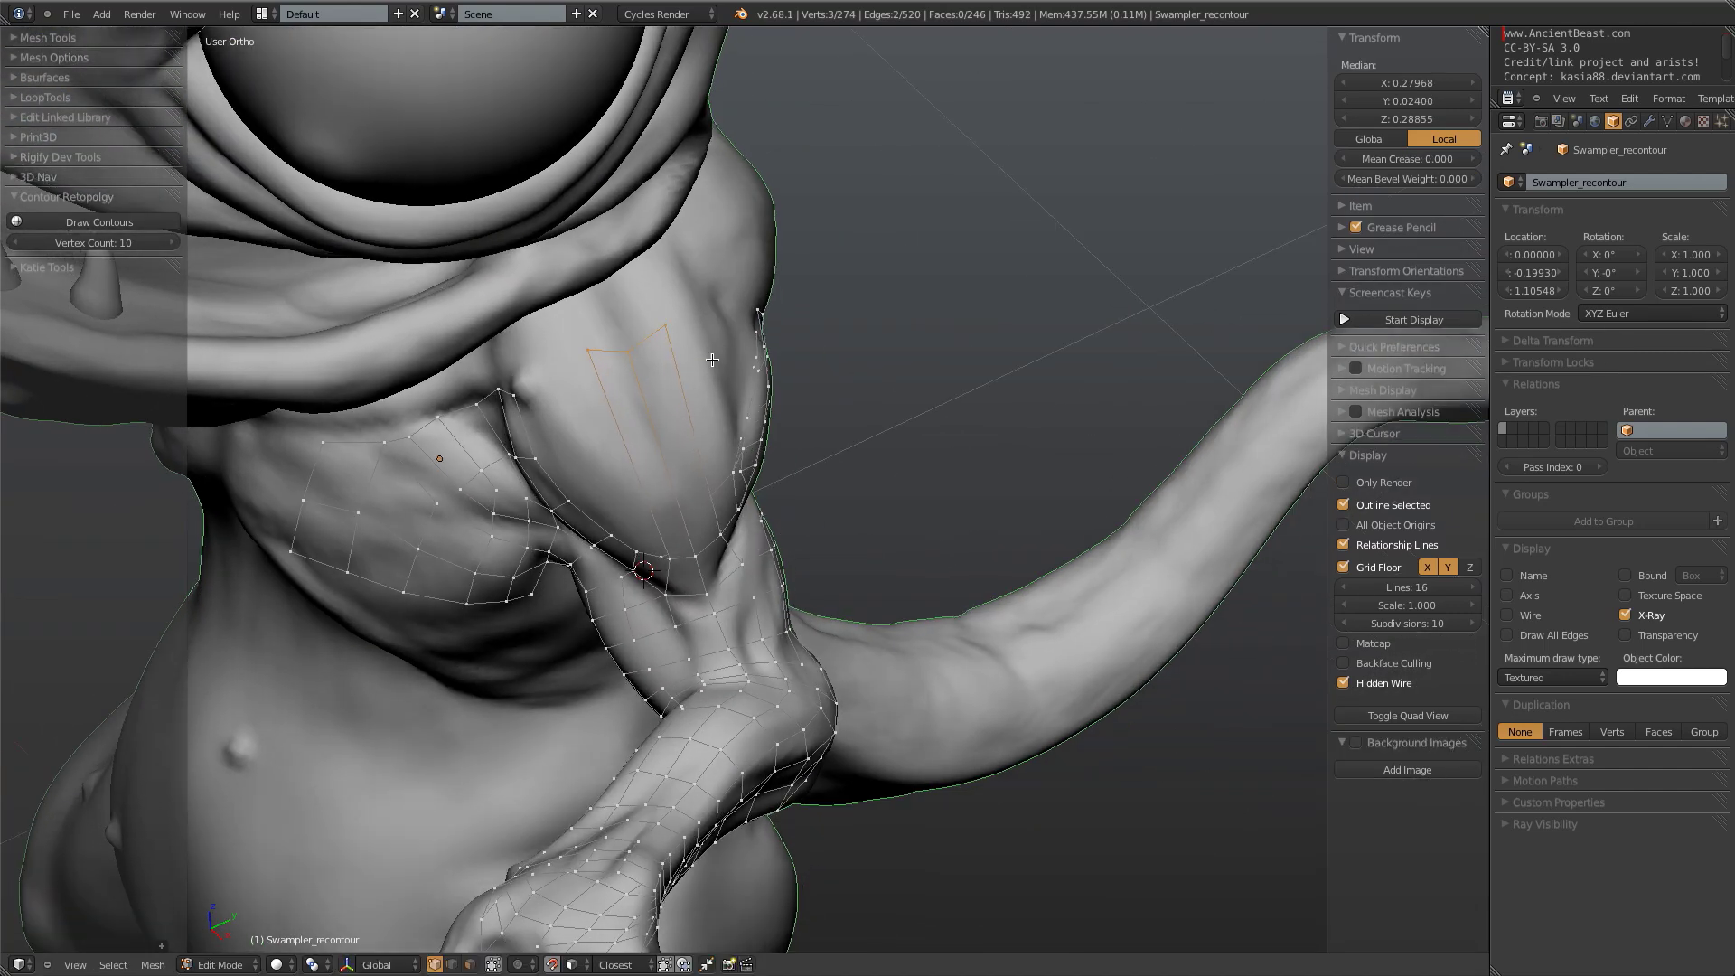
{"action": "left_click", "coordinate": [633, 362]}
{"action": "right_click", "coordinate": [628, 331]}
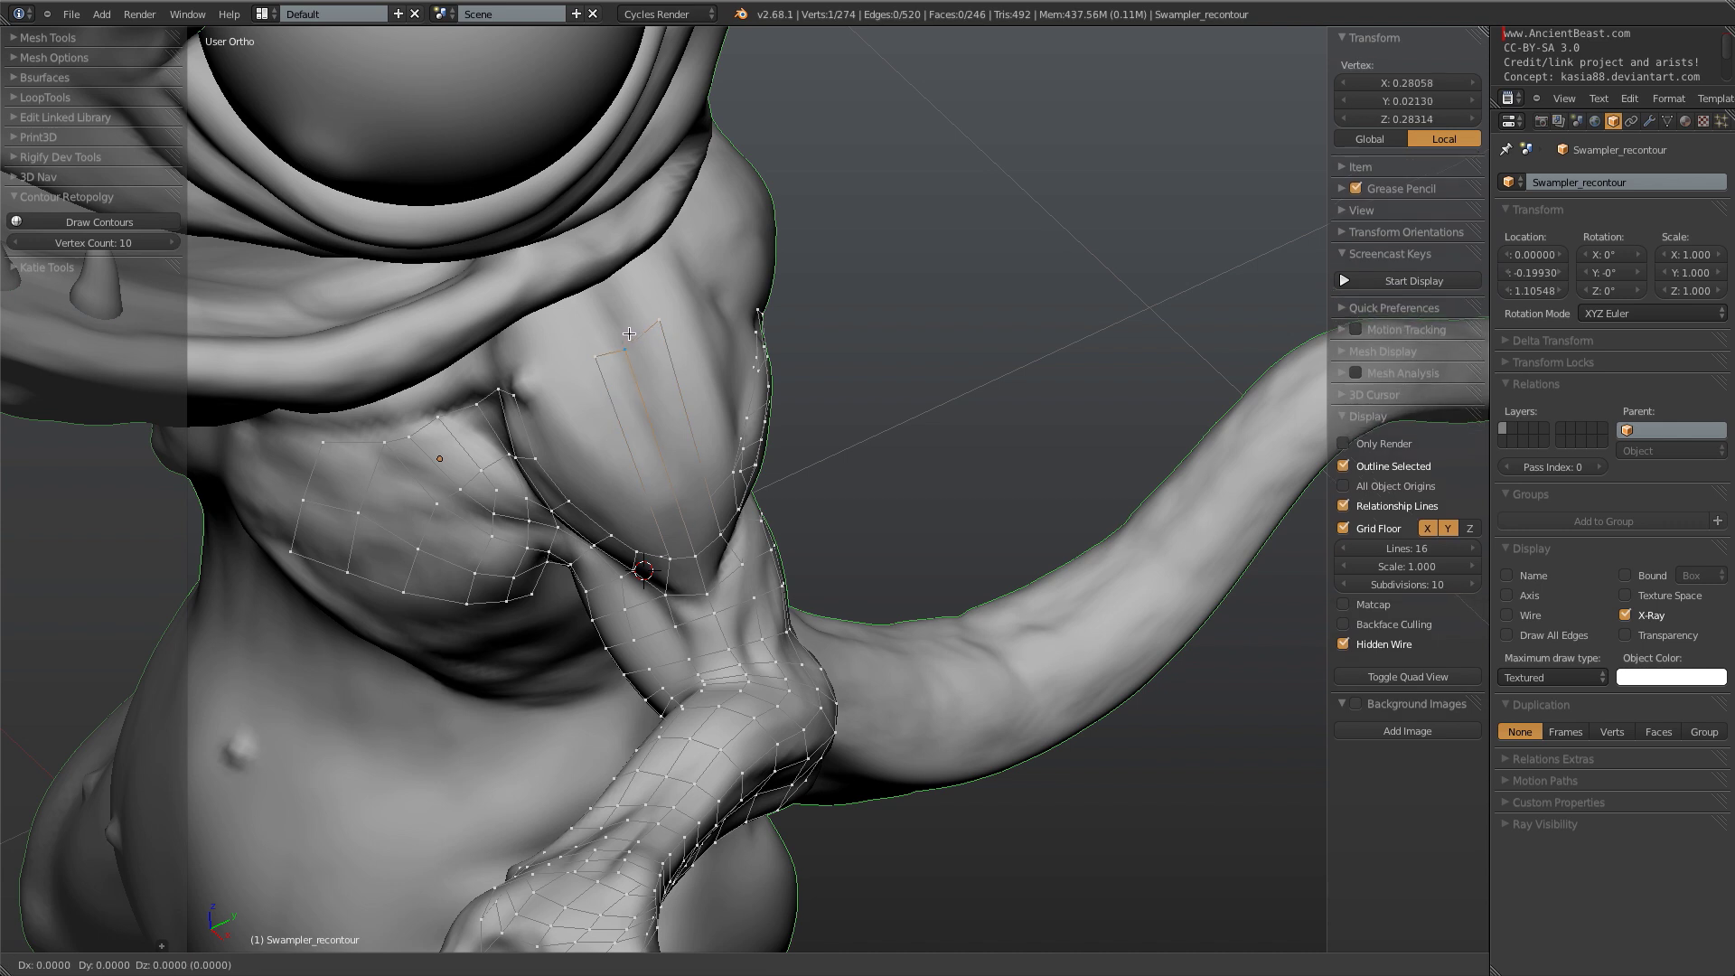
{"action": "key", "text": "a"}
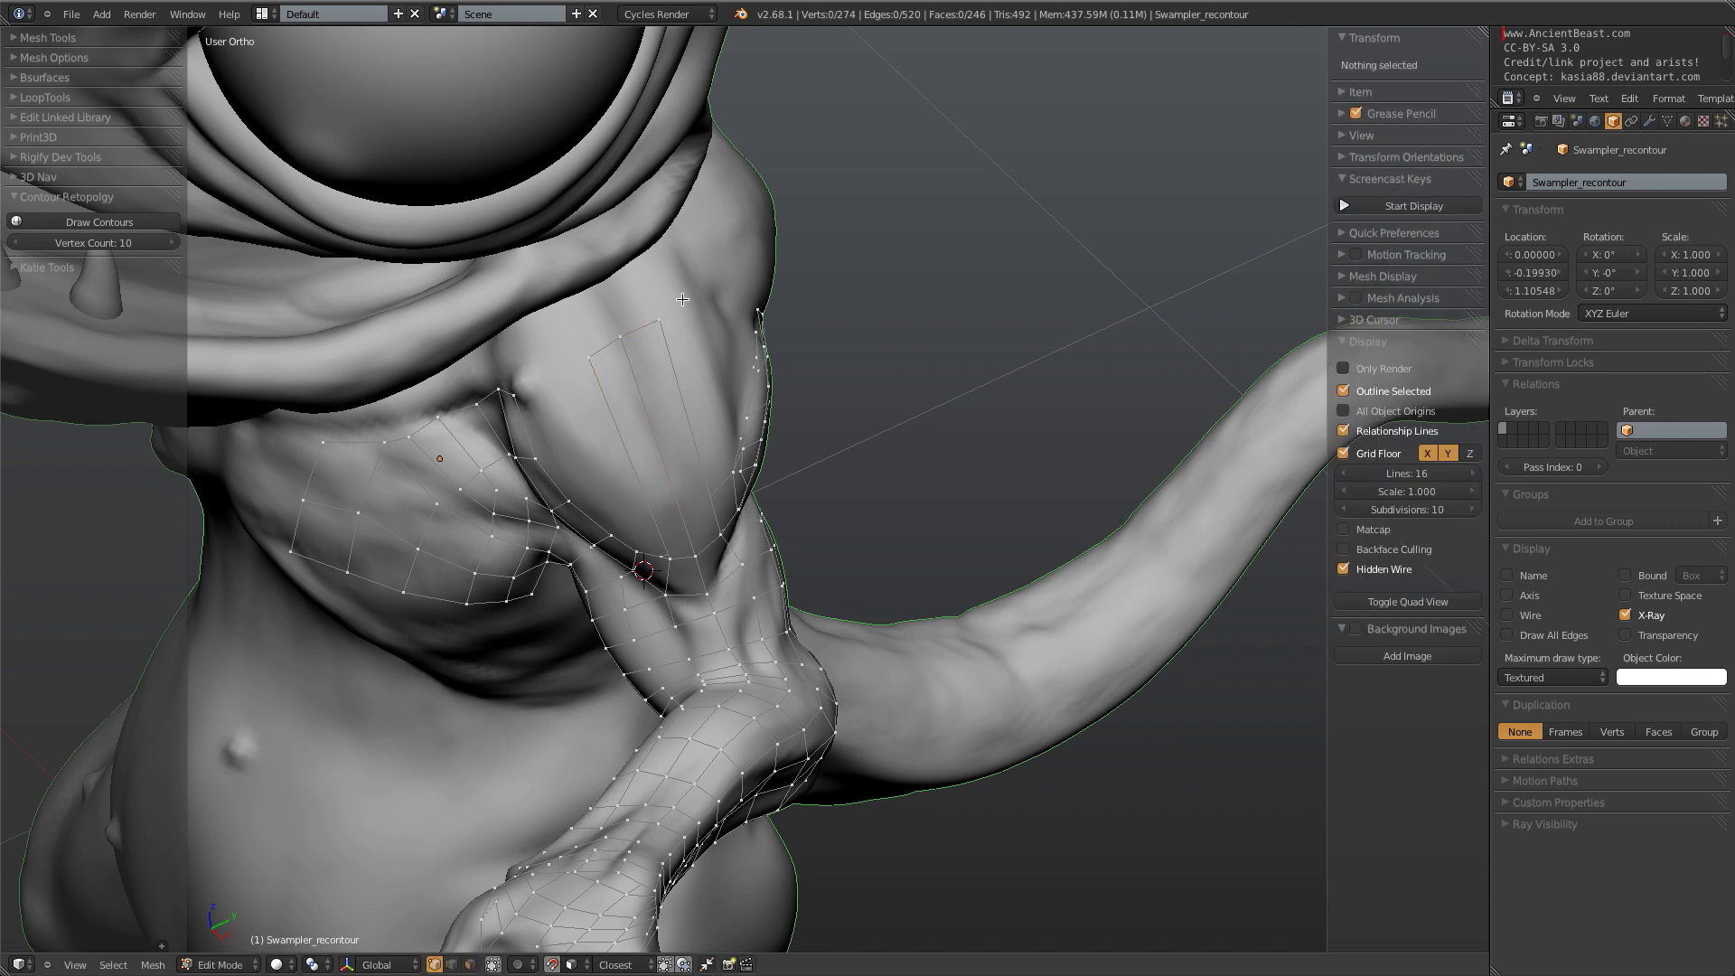
- Cut two crosswise edge loops through the new deltoid strip, one near mid-length and one in its upper half
{"action": "middle_click_drag", "start_coordinate": [659, 323], "coordinate": [659, 442]}
{"action": "key", "text": "ctrl+r"}
{"action": "left_click", "coordinate": [659, 442]}
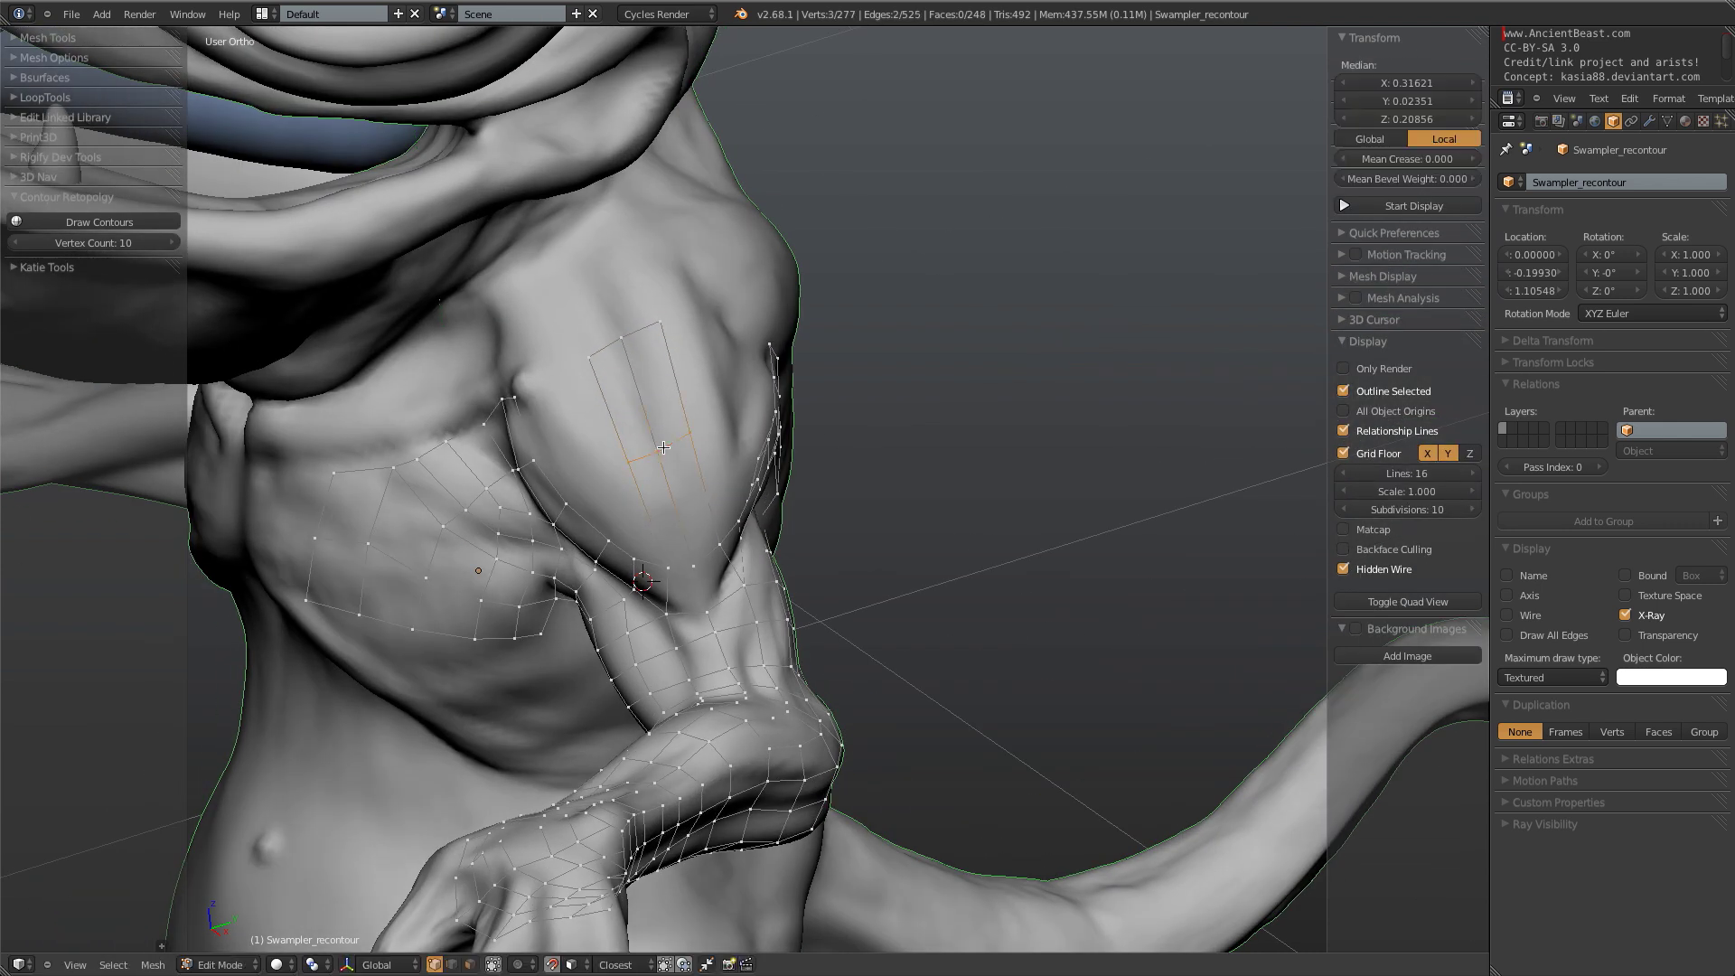
{"action": "left_click", "coordinate": [659, 444]}
{"action": "key", "text": "a"}
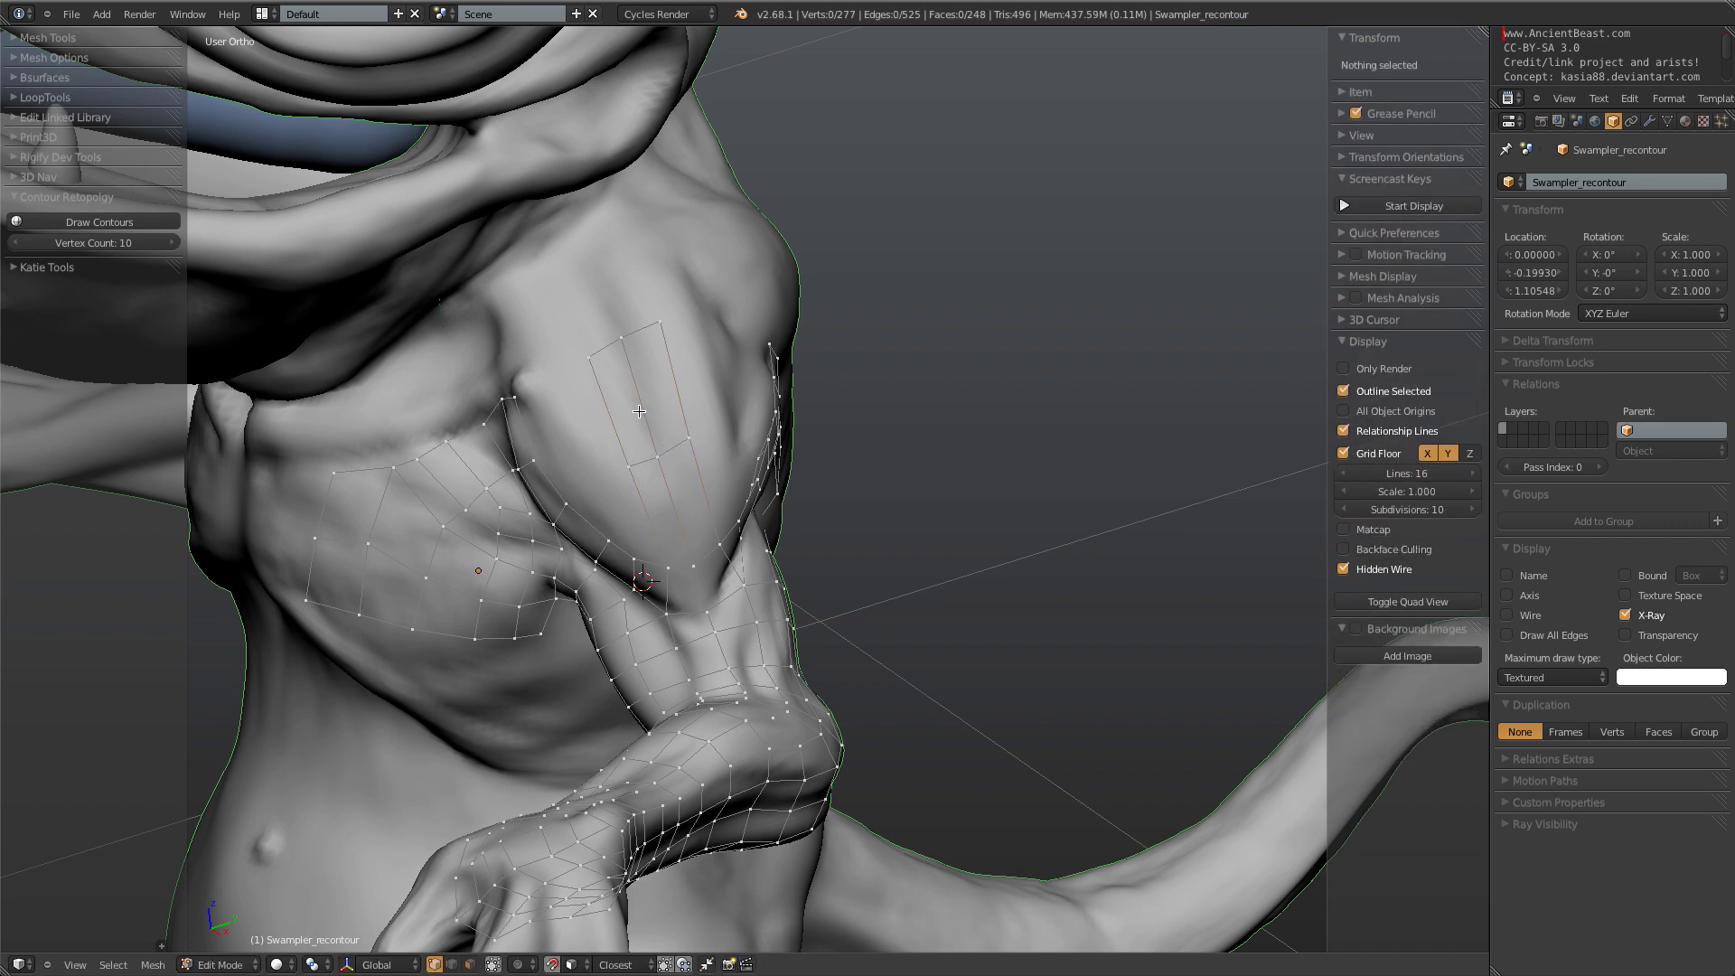
{"action": "key", "text": "ctrl+r"}
{"action": "left_click", "coordinate": [622, 411]}
{"action": "left_click", "coordinate": [617, 400]}
{"action": "key", "text": "g"}
{"action": "left_click", "coordinate": [618, 404]}
{"action": "key", "text": "a"}
- Fill two quads between the front side of the deltoid strip and the mesh border along the chest crease
{"action": "right_click", "coordinate": [590, 358]}
{"action": "right_click", "coordinate": [605, 403], "text": "shift"}
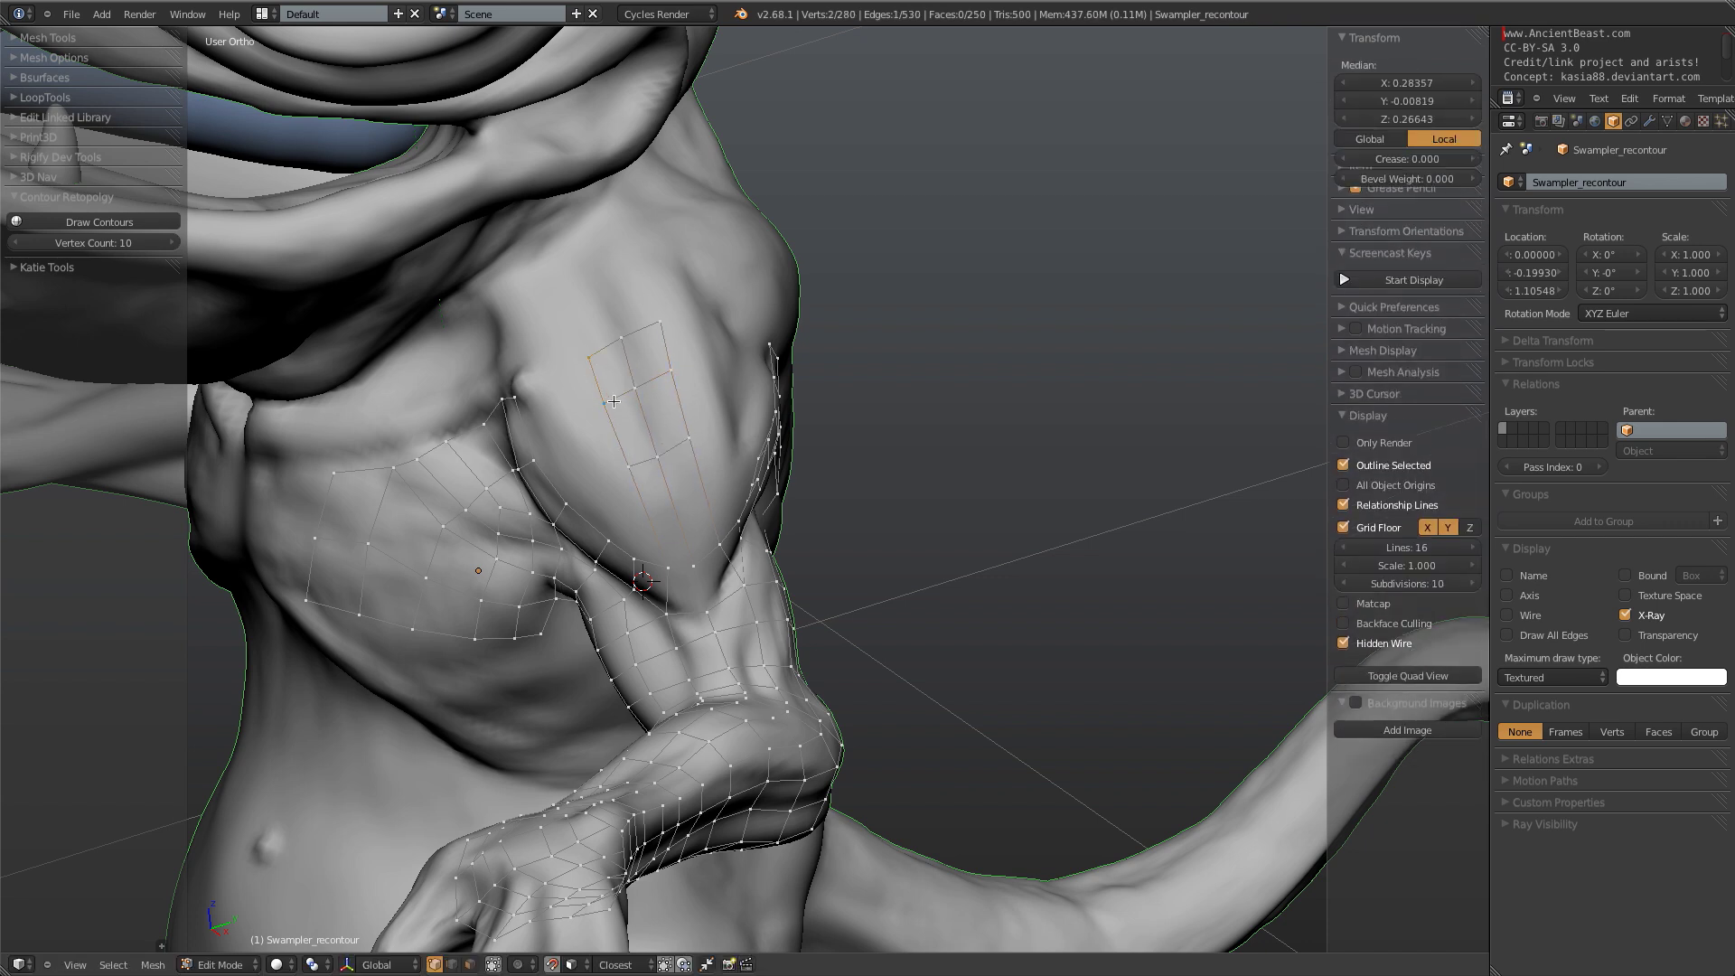
{"action": "middle_click_drag", "start_coordinate": [592, 446], "coordinate": [615, 439]}
{"action": "key", "text": "f"}
{"action": "key", "text": "a"}
{"action": "right_click", "coordinate": [537, 459]}
{"action": "right_click", "coordinate": [579, 498], "text": "shift"}
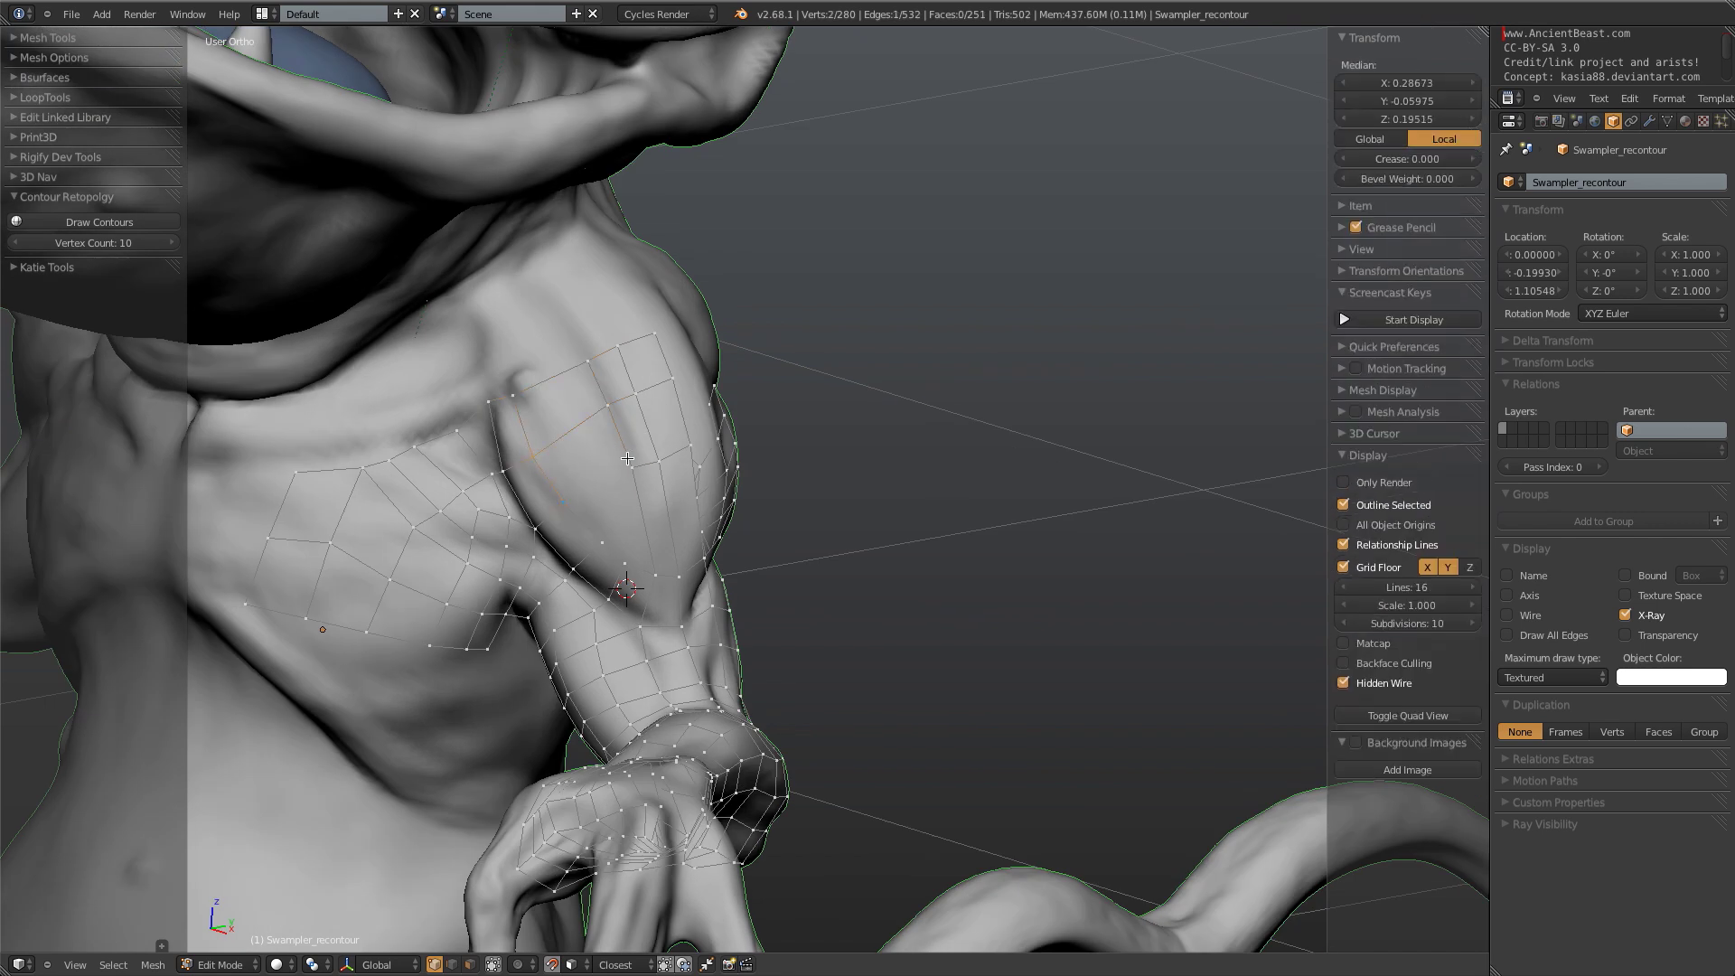
{"action": "key", "text": "a"}
- Cut a lengthwise edge loop through the two front deltoid quads and shift it slightly
{"action": "key", "text": "ctrl+r"}
{"action": "left_click", "coordinate": [602, 473]}
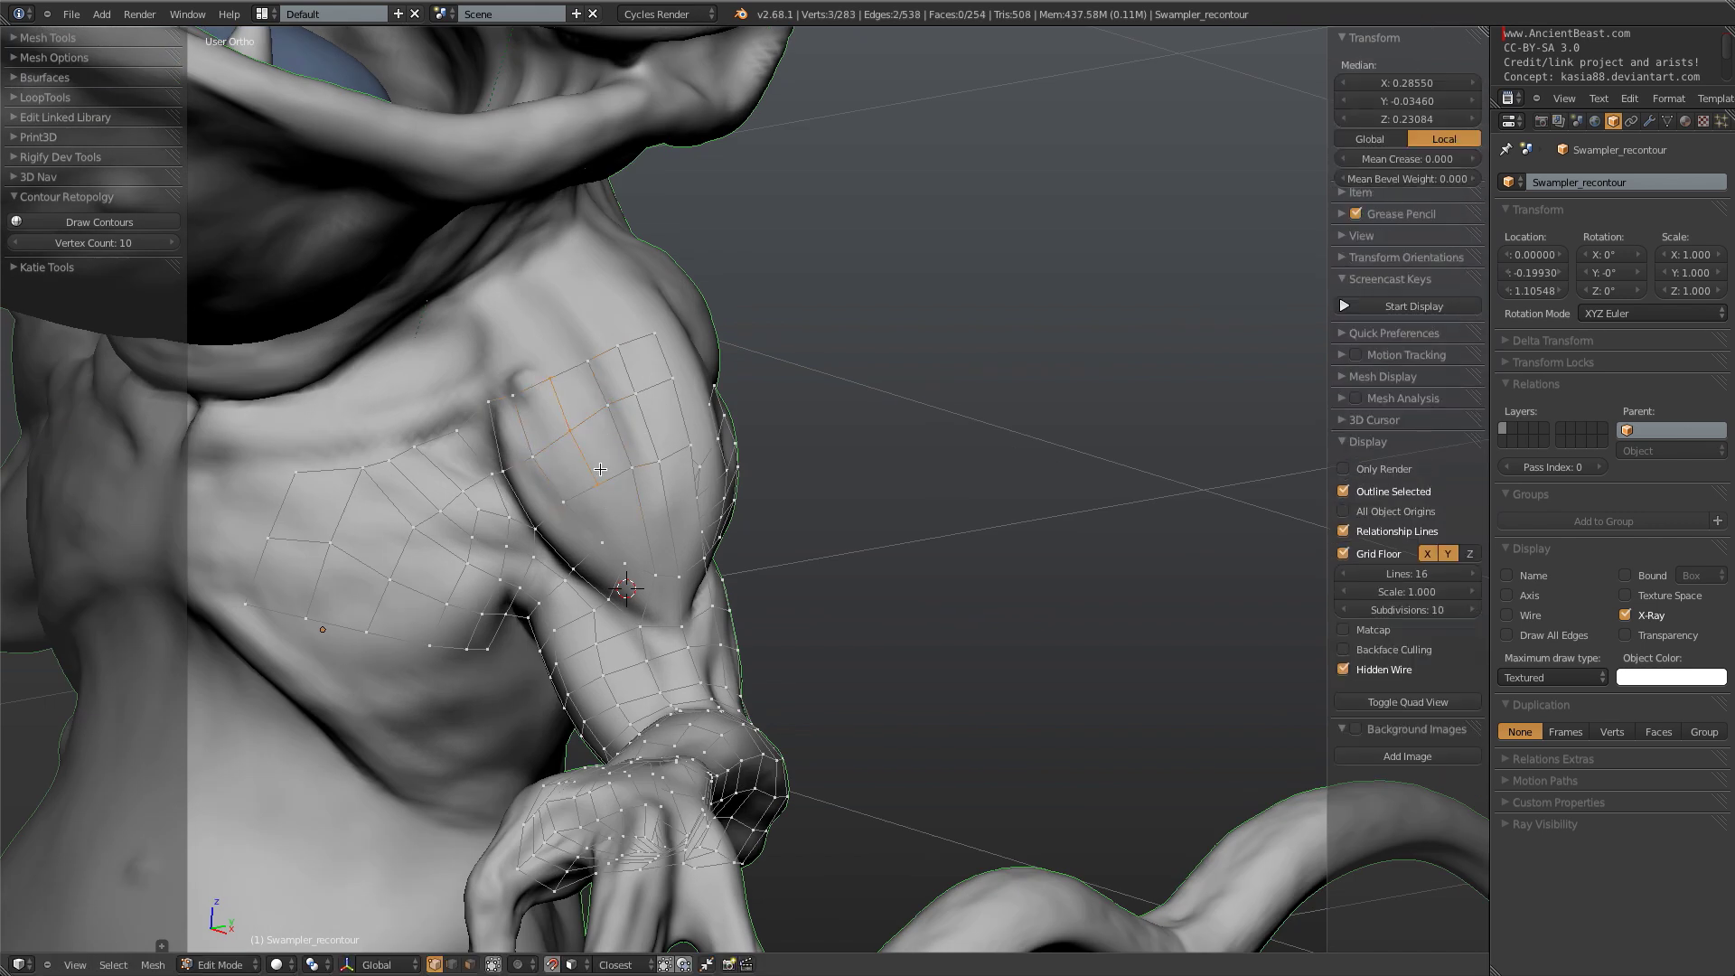
{"action": "key", "text": "g"}
{"action": "left_click", "coordinate": [601, 469]}
- Cut a crosswise edge loop through the long lower quads of the deltoid strip and place it in their upper half
{"action": "middle_click_drag", "start_coordinate": [668, 507], "coordinate": [574, 514]}
{"action": "key", "text": "a"}
{"action": "key", "text": "ctrl+r"}
{"action": "left_click", "coordinate": [638, 539]}
{"action": "left_click", "coordinate": [626, 535]}
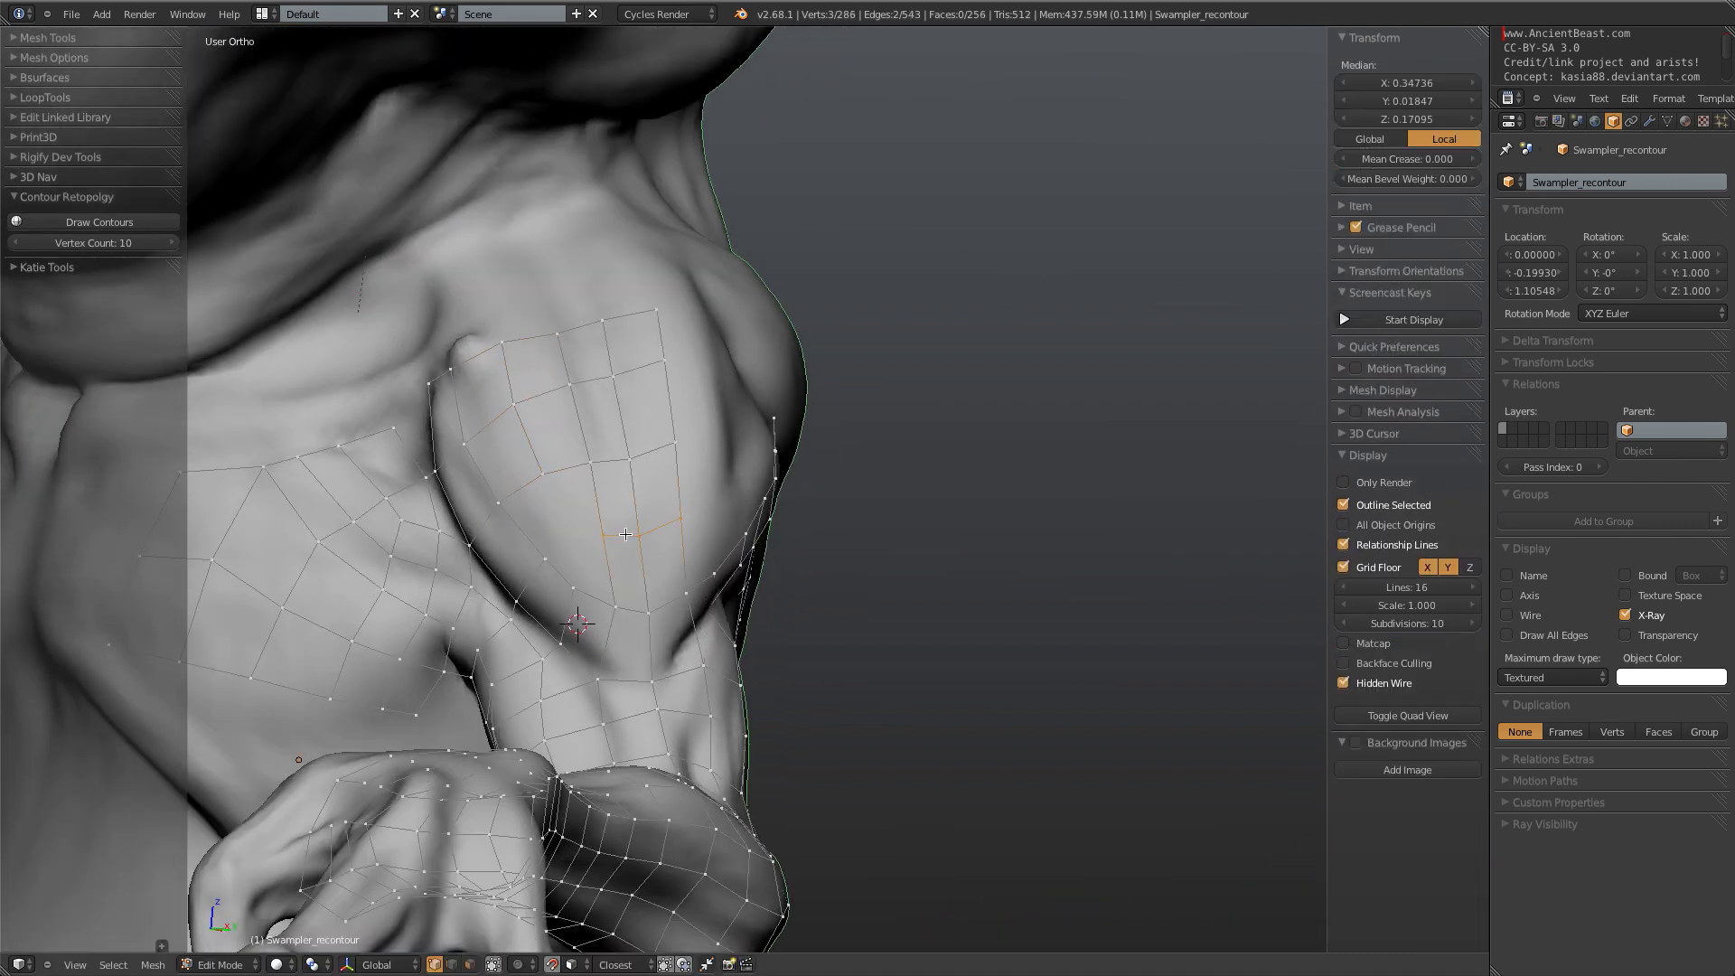
{"action": "left_click", "coordinate": [629, 530]}
- Fill two quads on the lower front of the deltoid beside the new loop and save the file over the existing one
{"action": "key", "text": "a"}
{"action": "right_click", "coordinate": [592, 465]}
{"action": "key", "text": "f"}
{"action": "key", "text": "g"}
{"action": "left_click", "coordinate": [616, 516]}
{"action": "key", "text": "a"}
{"action": "right_click", "coordinate": [543, 475]}
{"action": "right_click", "coordinate": [502, 500], "text": "shift"}
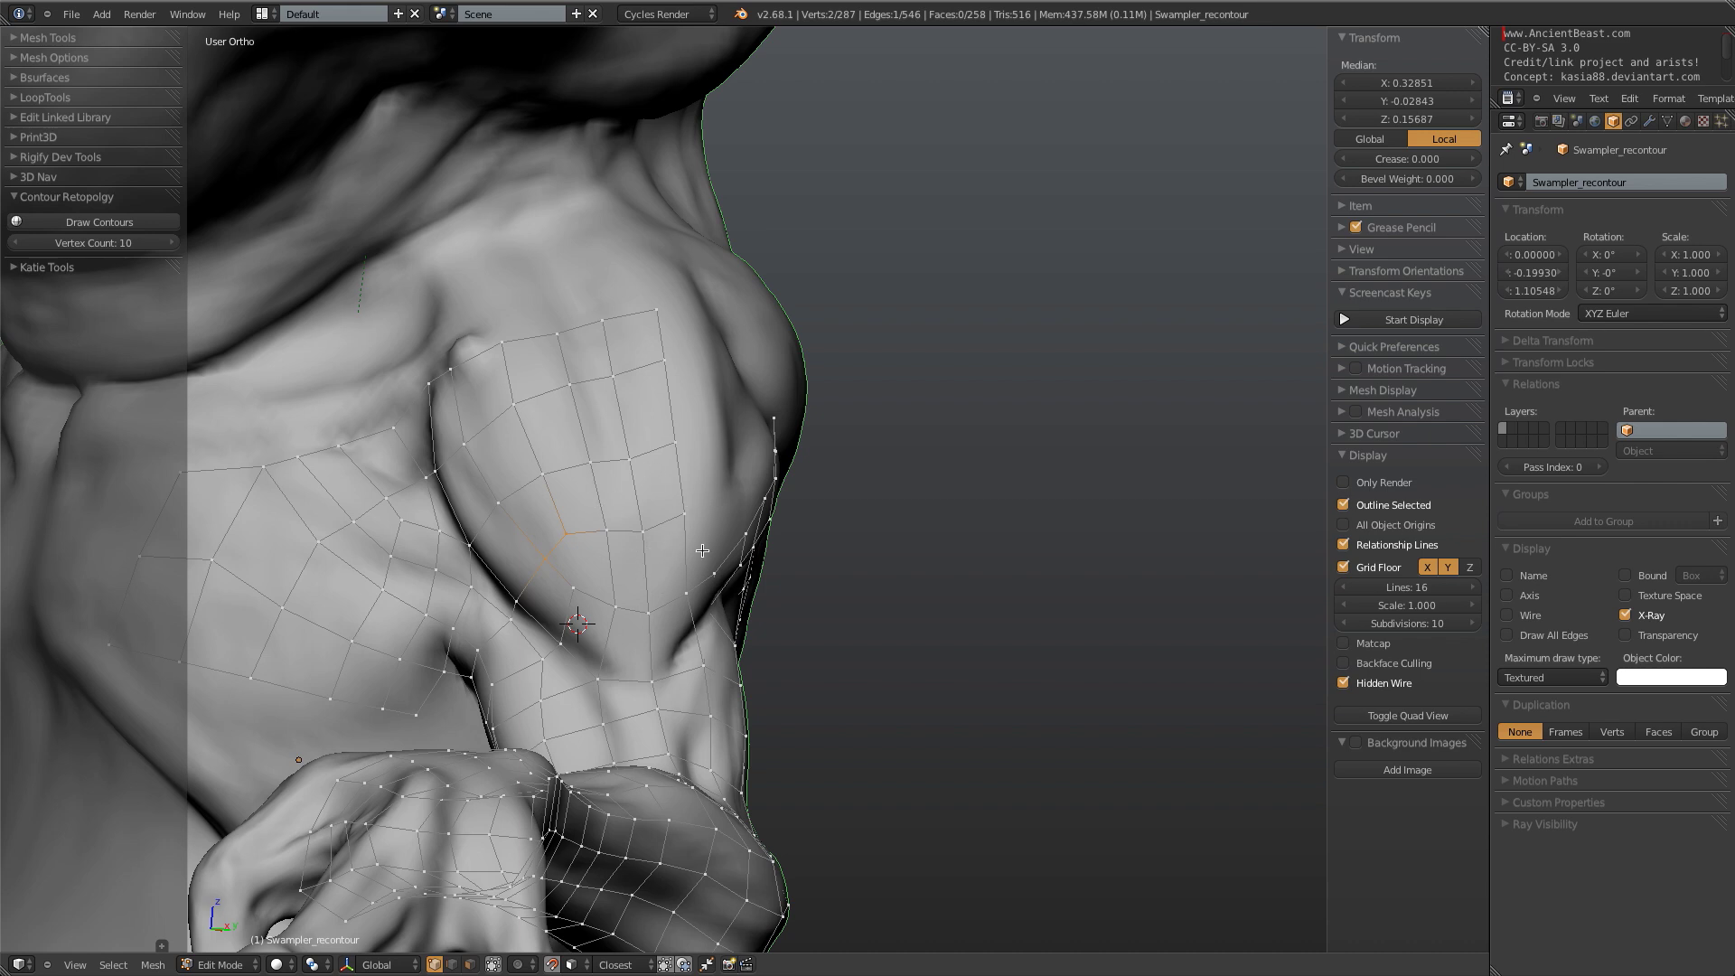
{"action": "key", "text": "ctrl+s"}
{"action": "key", "text": "Return"}
- Cut another crosswise edge loop through the lowest quads of the deltoid strip and adjust its position
{"action": "middle_click_drag", "start_coordinate": [648, 721], "coordinate": [607, 581]}
{"action": "scroll", "coordinate": [581, 624], "scroll_direction": "up", "scroll_amount": 2}
{"action": "key", "text": "ctrl+r"}
{"action": "left_click", "coordinate": [630, 567]}
{"action": "left_click", "coordinate": [632, 569]}
{"action": "key", "text": "g"}
{"action": "left_click", "coordinate": [638, 575]}
{"action": "left_click", "coordinate": [678, 594]}
{"action": "key", "text": "a"}
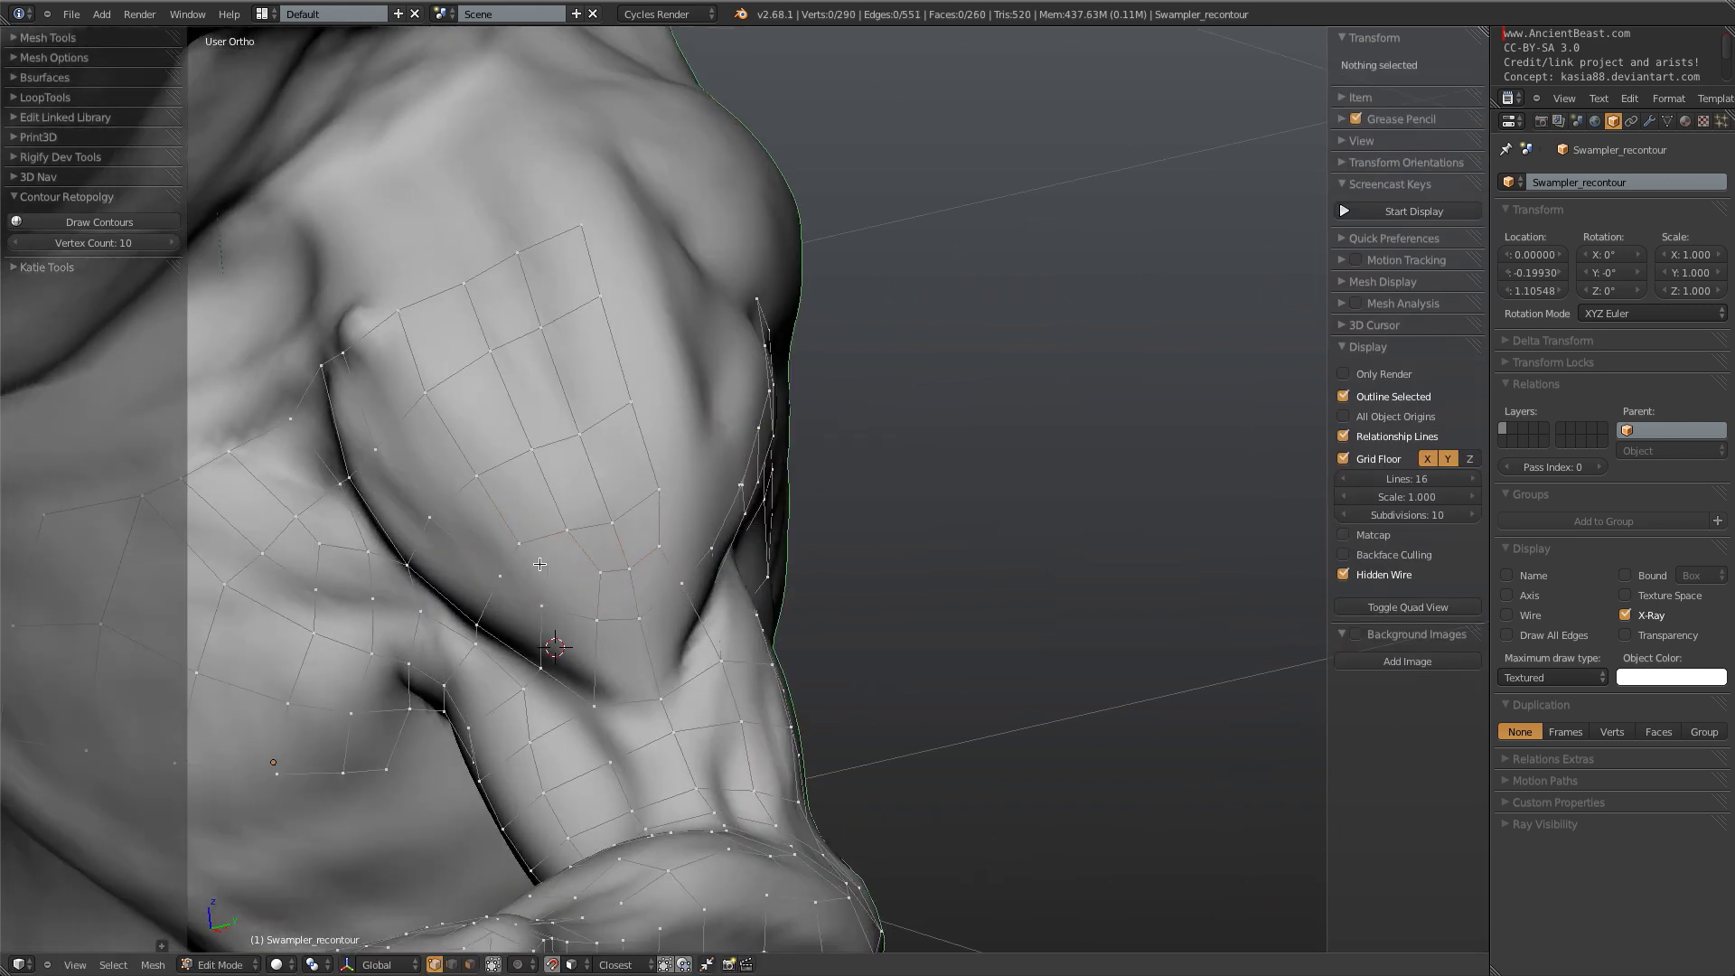
- Fill three quads between the lowest deltoid loop and the front crease border, positioning the new vertex
{"action": "right_click", "coordinate": [562, 531]}
{"action": "key", "text": "f"}
{"action": "key", "text": "g"}
{"action": "left_click", "coordinate": [581, 564]}
{"action": "key", "text": "g"}
{"action": "left_click", "coordinate": [581, 562]}
{"action": "key", "text": "a"}
{"action": "right_click", "coordinate": [600, 573]}
{"action": "right_click", "coordinate": [597, 620], "text": "shift"}
{"action": "key", "text": "f"}
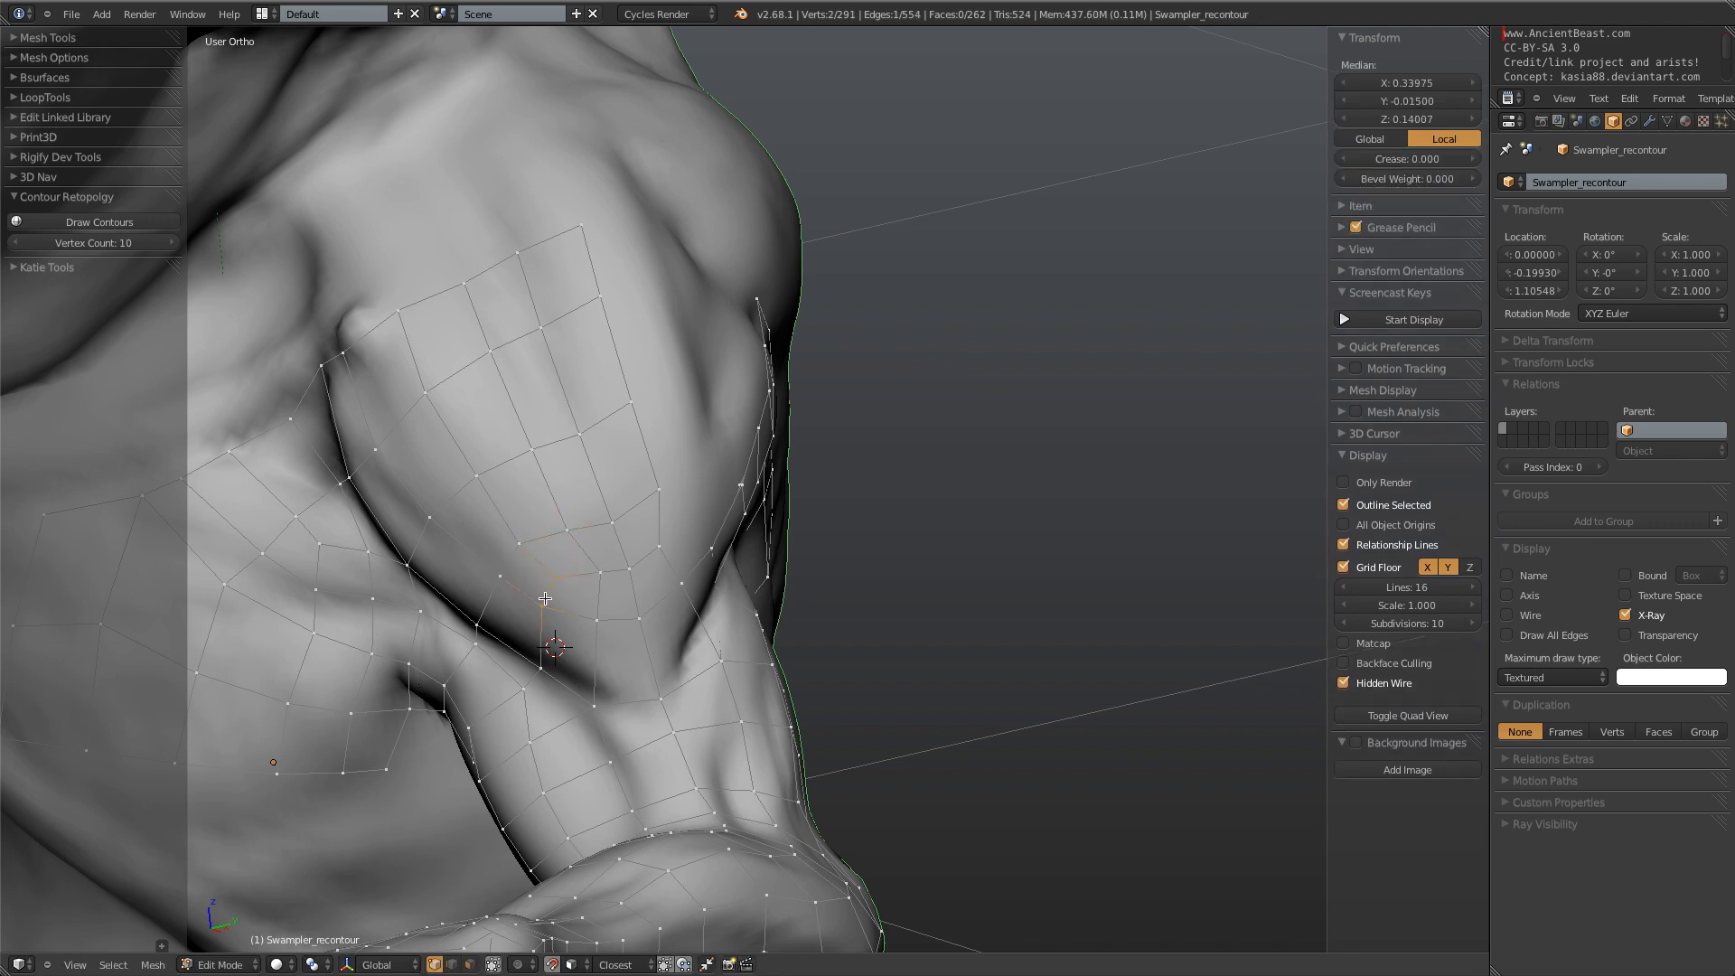
{"action": "key", "text": "f"}
{"action": "right_click", "coordinate": [619, 519]}
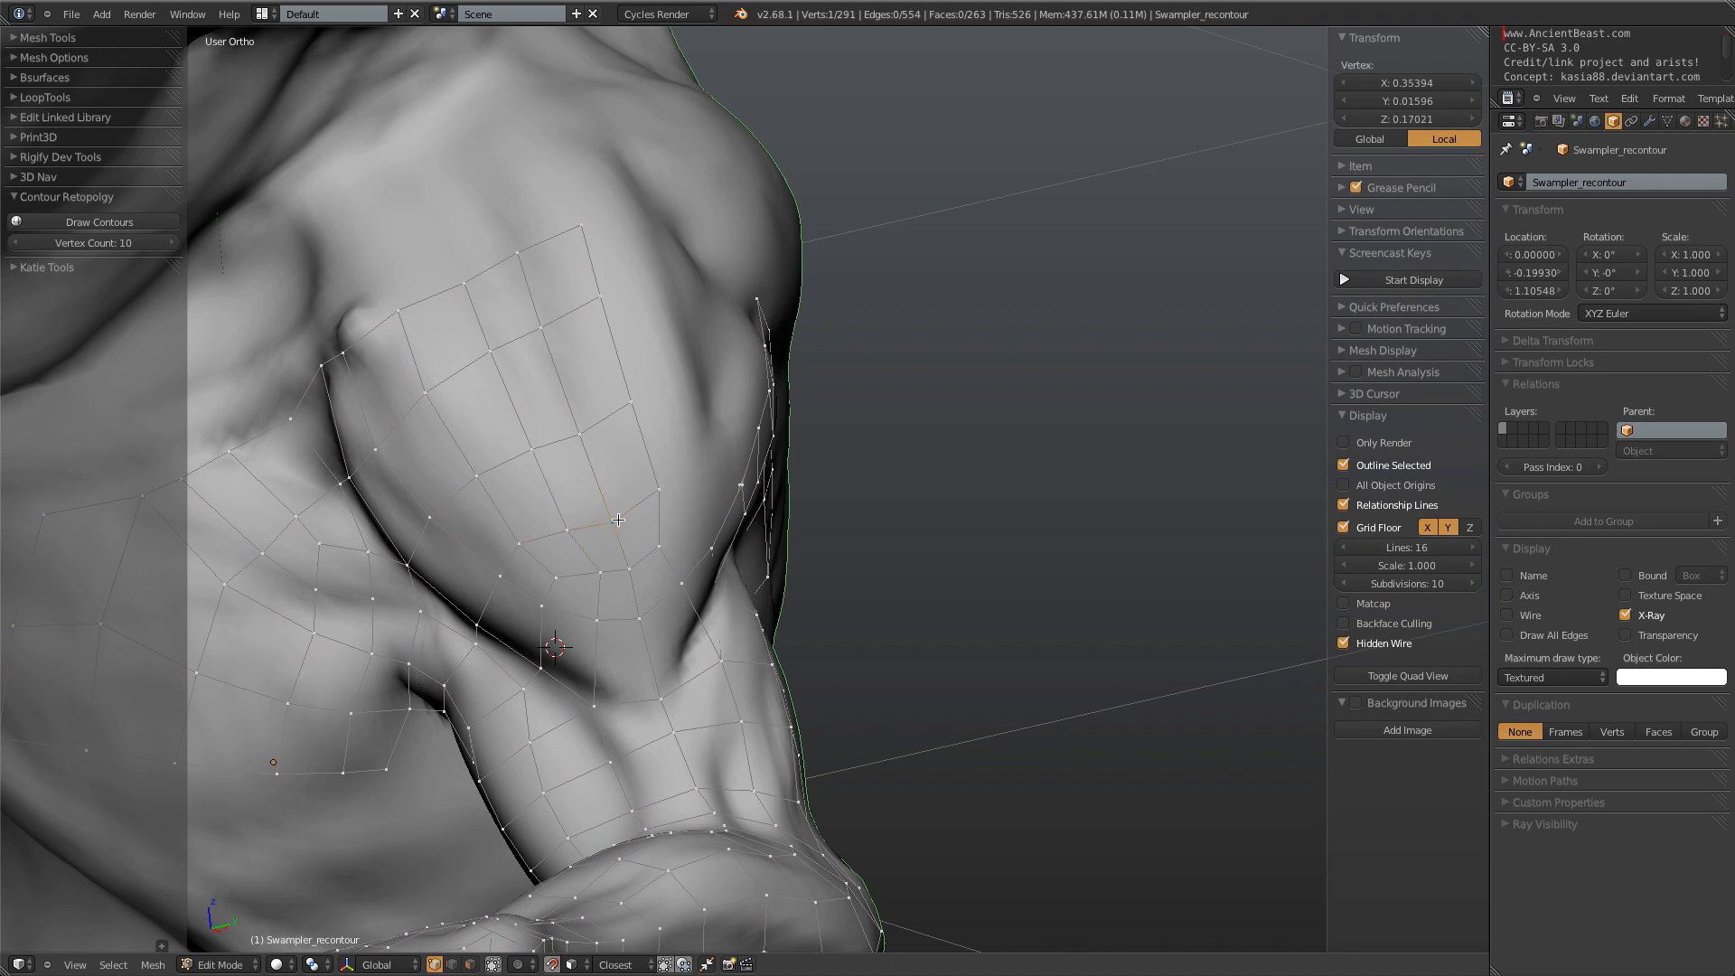
{"action": "key", "text": "a"}
- Slide the short edge at the lower tip of the deltoid patch slightly downward
{"action": "middle_click_drag", "start_coordinate": [618, 520], "coordinate": [576, 612]}
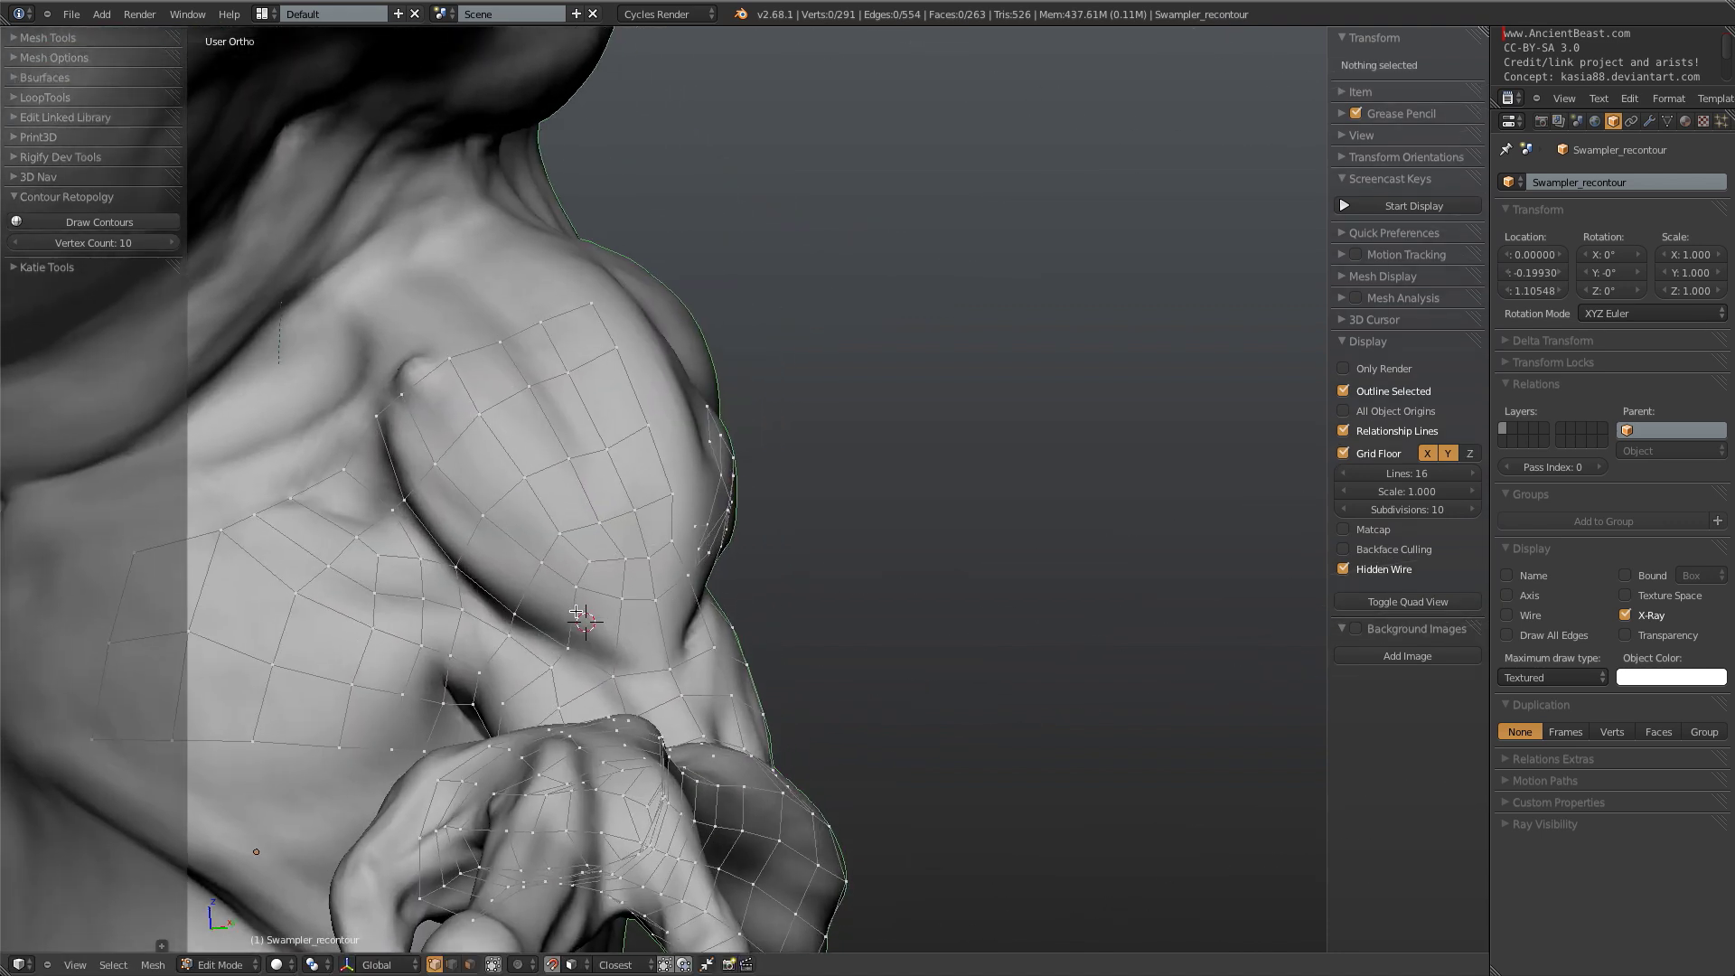
{"action": "right_click", "coordinate": [570, 589]}
{"action": "right_click", "coordinate": [620, 602], "text": "shift"}
{"action": "key", "text": "g"}
{"action": "key", "text": "g"}
{"action": "left_click", "coordinate": [622, 624]}
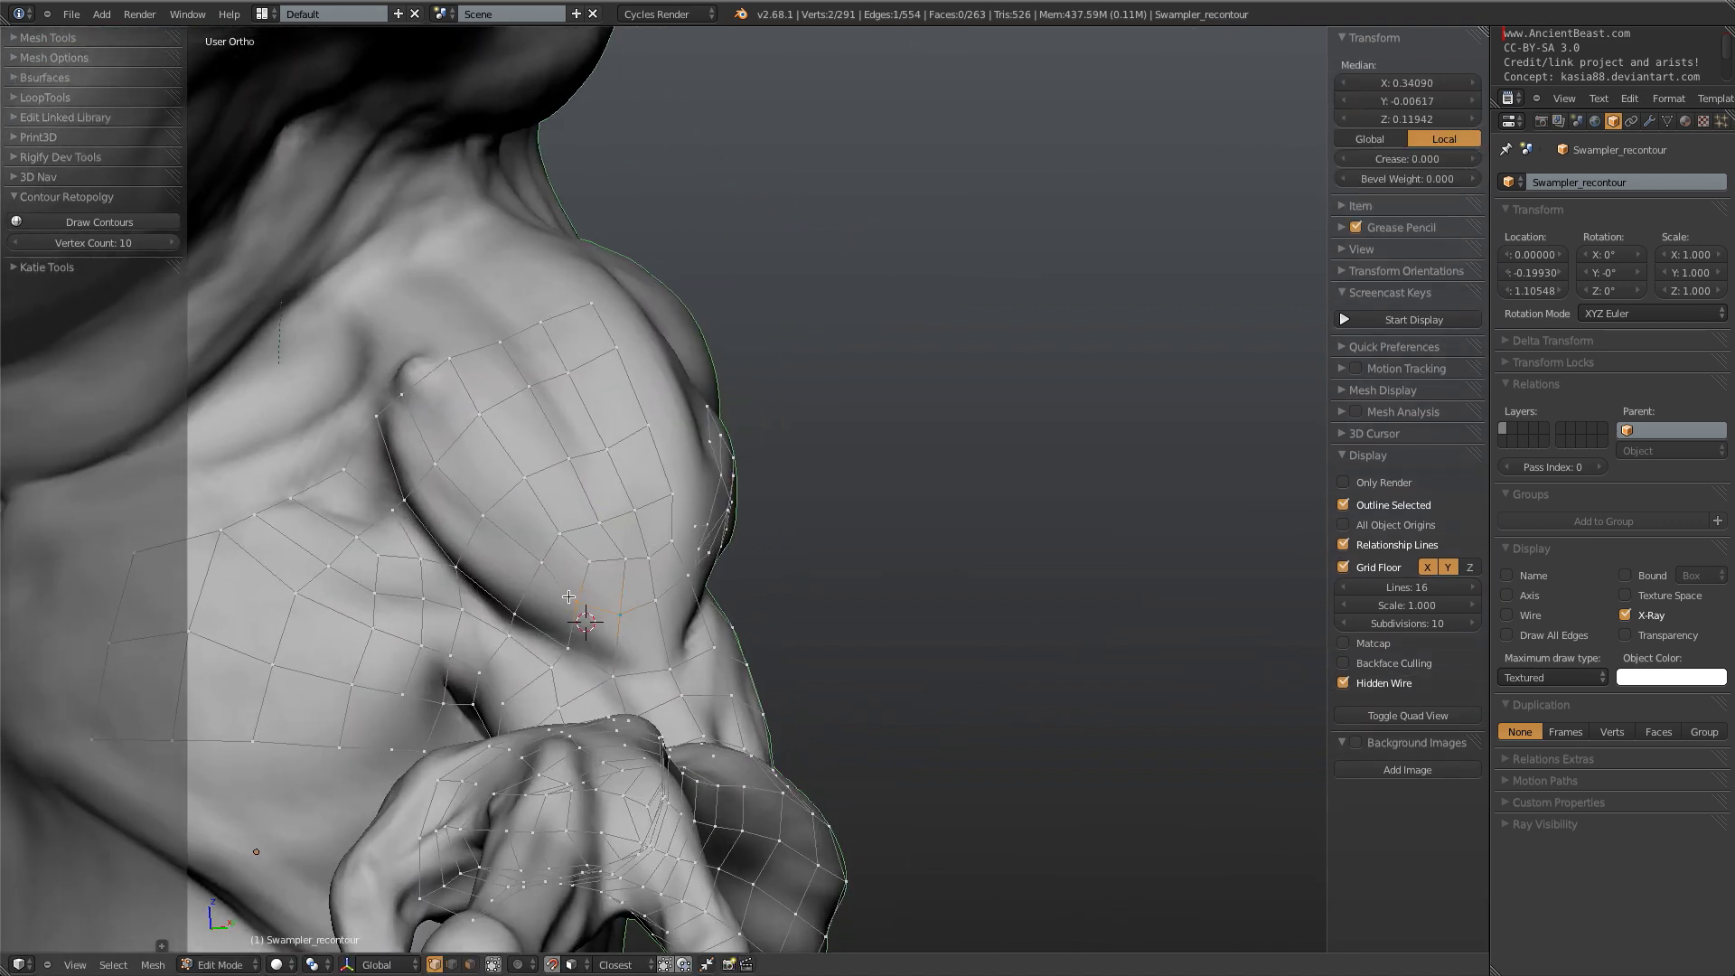
- Reposition the vertices along the front part of the deltoid patch to even out its quads
{"action": "right_click", "coordinate": [529, 574]}
{"action": "key", "text": "g"}
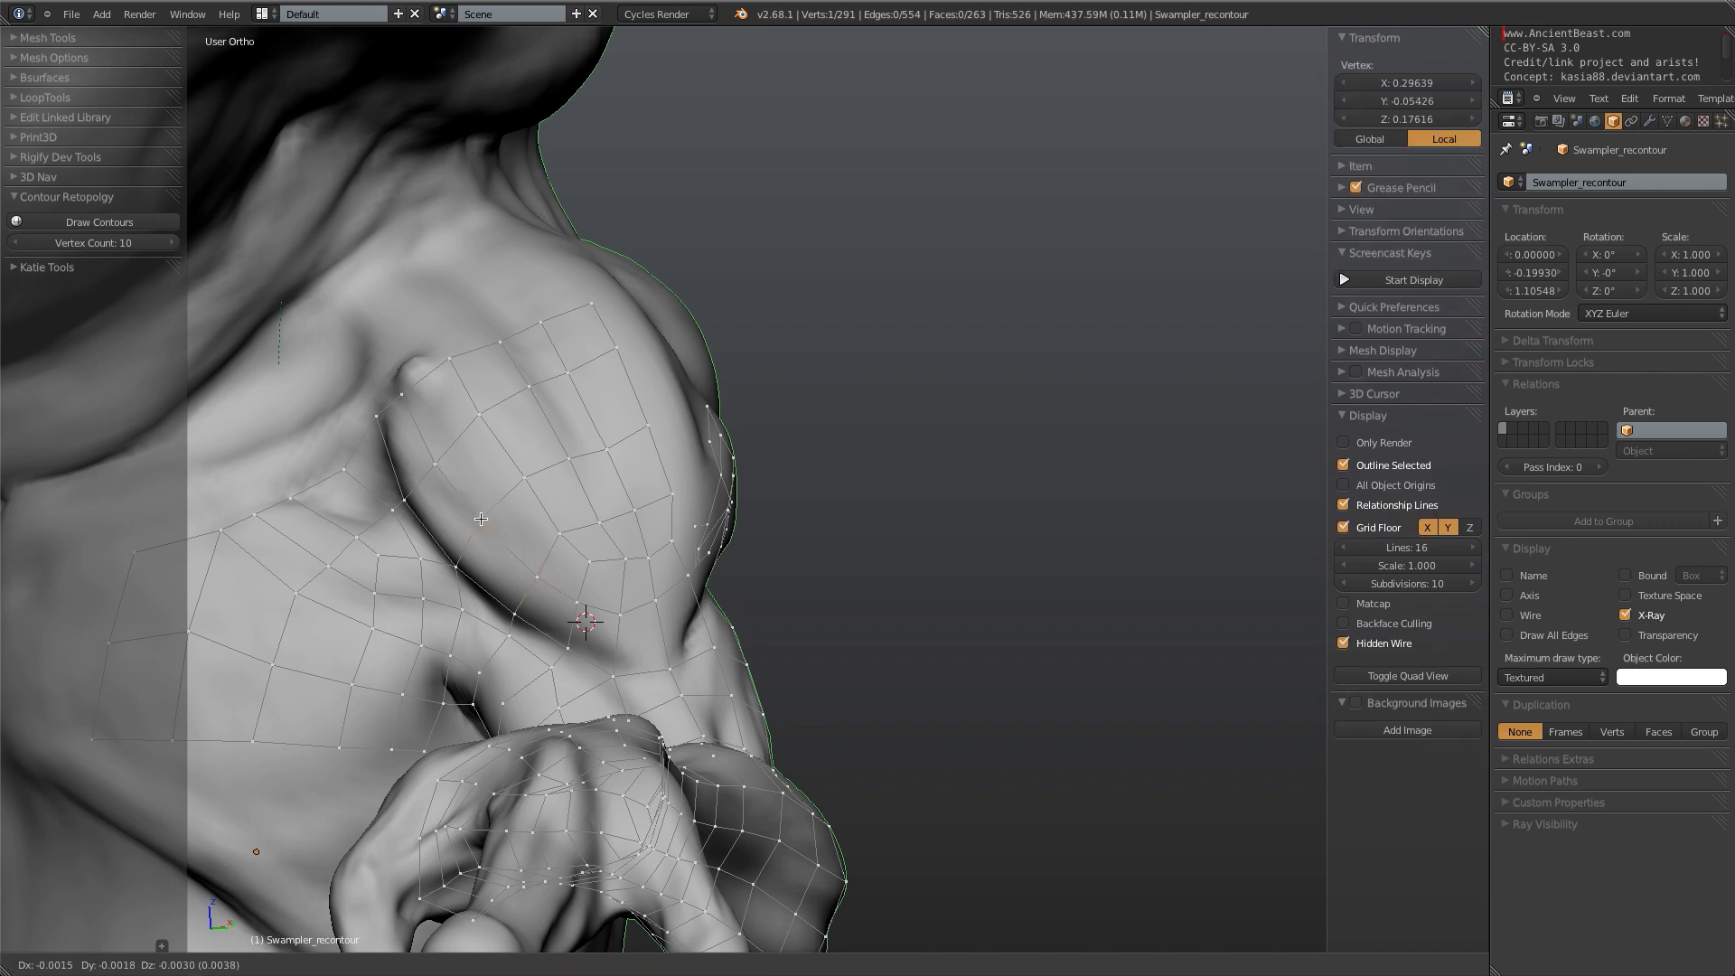
{"action": "left_click", "coordinate": [507, 499]}
{"action": "key", "text": "a"}
{"action": "right_click", "coordinate": [476, 415]}
{"action": "key", "text": "g"}
{"action": "left_click", "coordinate": [470, 422]}
{"action": "key", "text": "a"}
{"action": "right_click", "coordinate": [444, 364]}
{"action": "key", "text": "g"}
{"action": "left_click", "coordinate": [434, 383]}
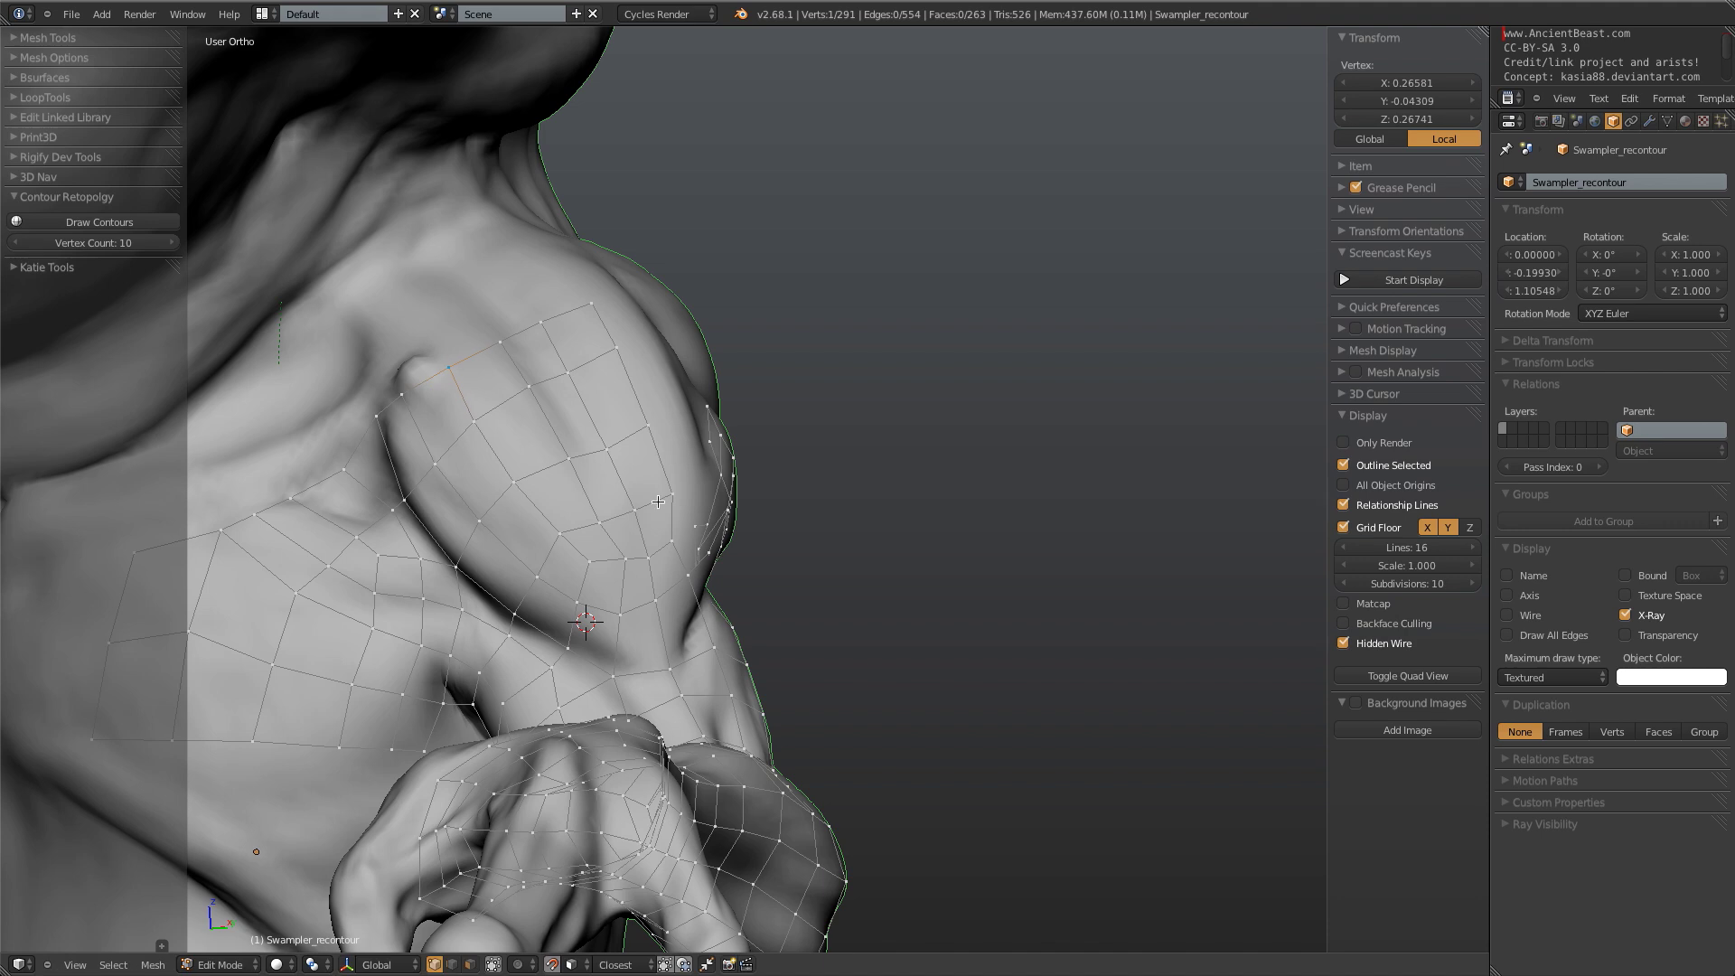
- Nudge a vertex in the lower rear part of the deltoid patch to even out the surrounding quads
{"action": "middle_click_drag", "start_coordinate": [659, 502], "coordinate": [579, 504]}
{"action": "key", "text": "a"}
{"action": "right_click", "coordinate": [640, 560]}
{"action": "key", "text": "g"}
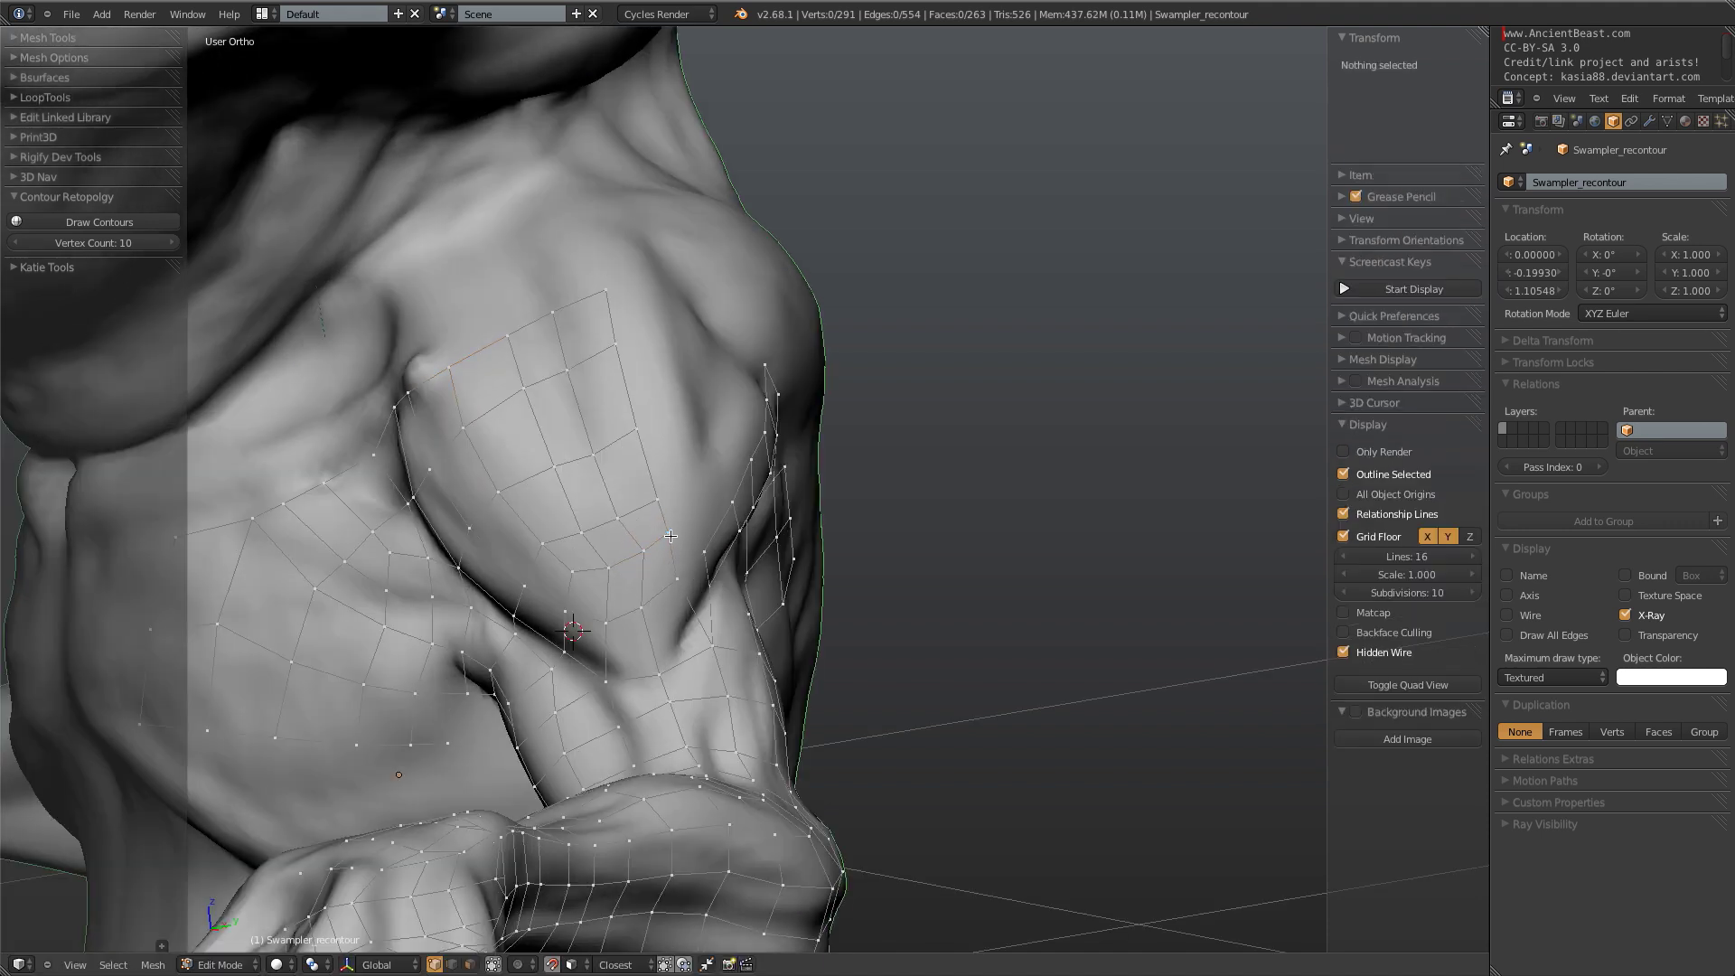
{"action": "left_click", "coordinate": [638, 566]}
- Fill a quad from the lower rear corner of the deltoid patch and position its new vertex beside the rear crease
{"action": "right_click", "coordinate": [644, 623], "text": "shift"}
{"action": "right_click", "coordinate": [669, 598]}
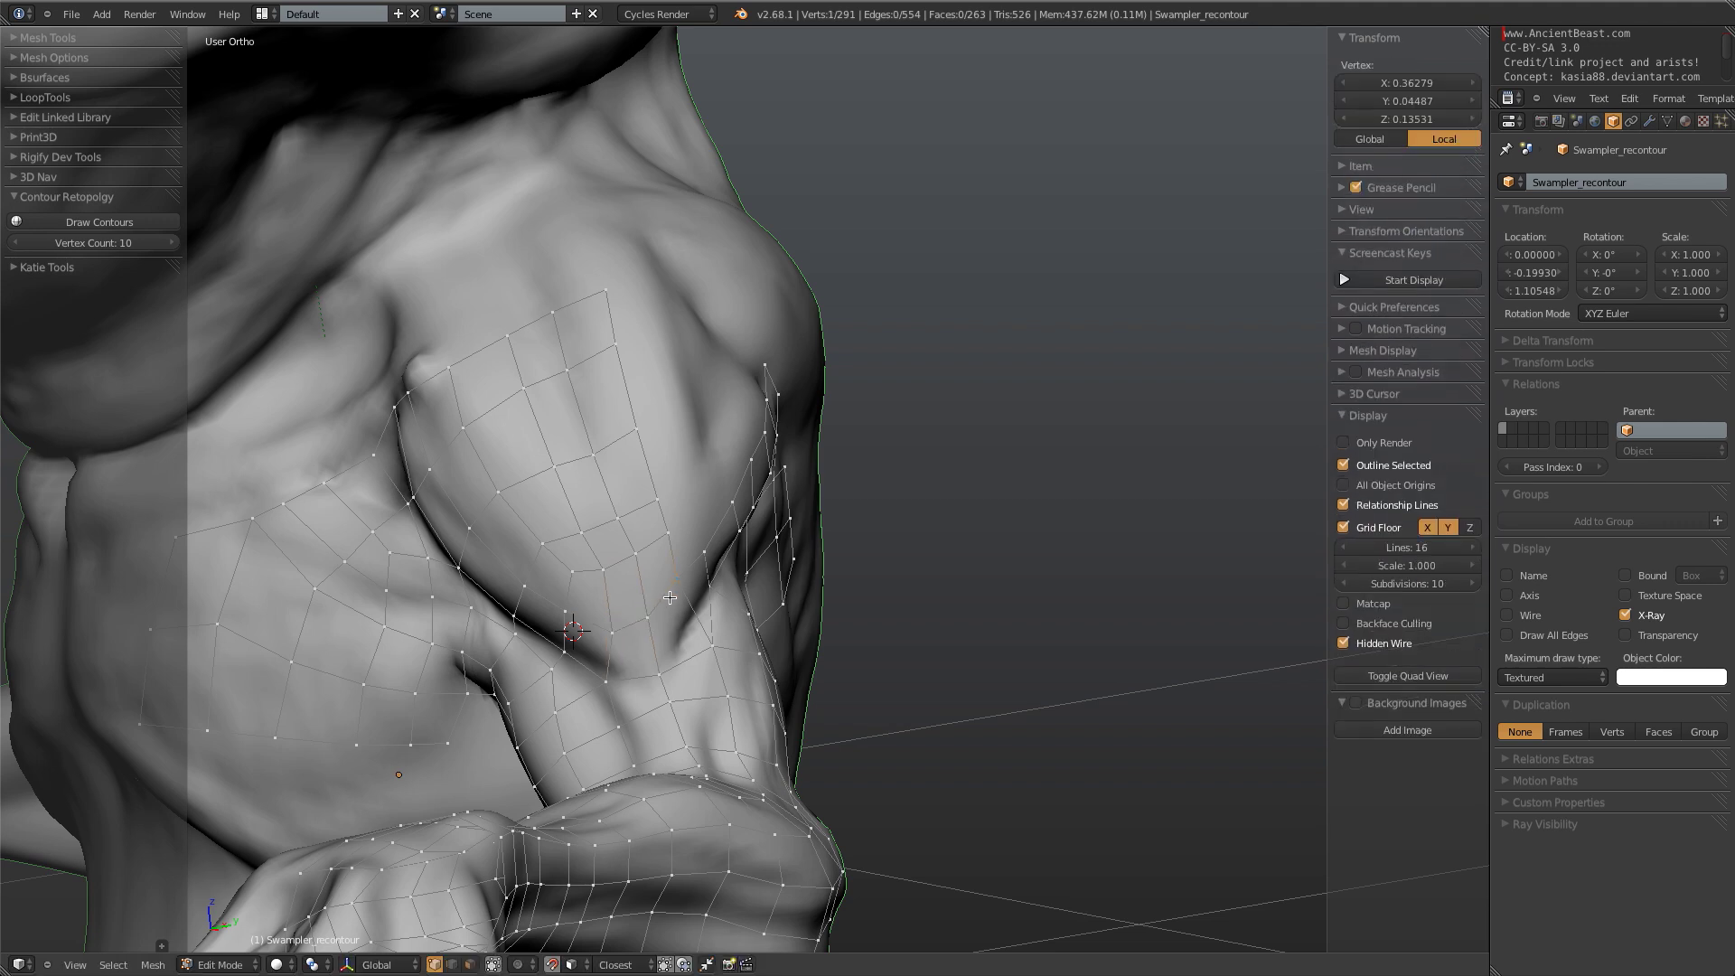
{"action": "middle_click_drag", "start_coordinate": [686, 604], "coordinate": [778, 565]}
{"action": "key", "text": "g"}
{"action": "scroll", "coordinate": [701, 598], "scroll_direction": "down", "scroll_amount": 3}
{"action": "scroll", "coordinate": [798, 464], "scroll_direction": "up", "scroll_amount": 3}
{"action": "middle_click_drag", "start_coordinate": [798, 464], "coordinate": [680, 497]}
{"action": "scroll", "coordinate": [648, 496], "scroll_direction": "up", "scroll_amount": 1}
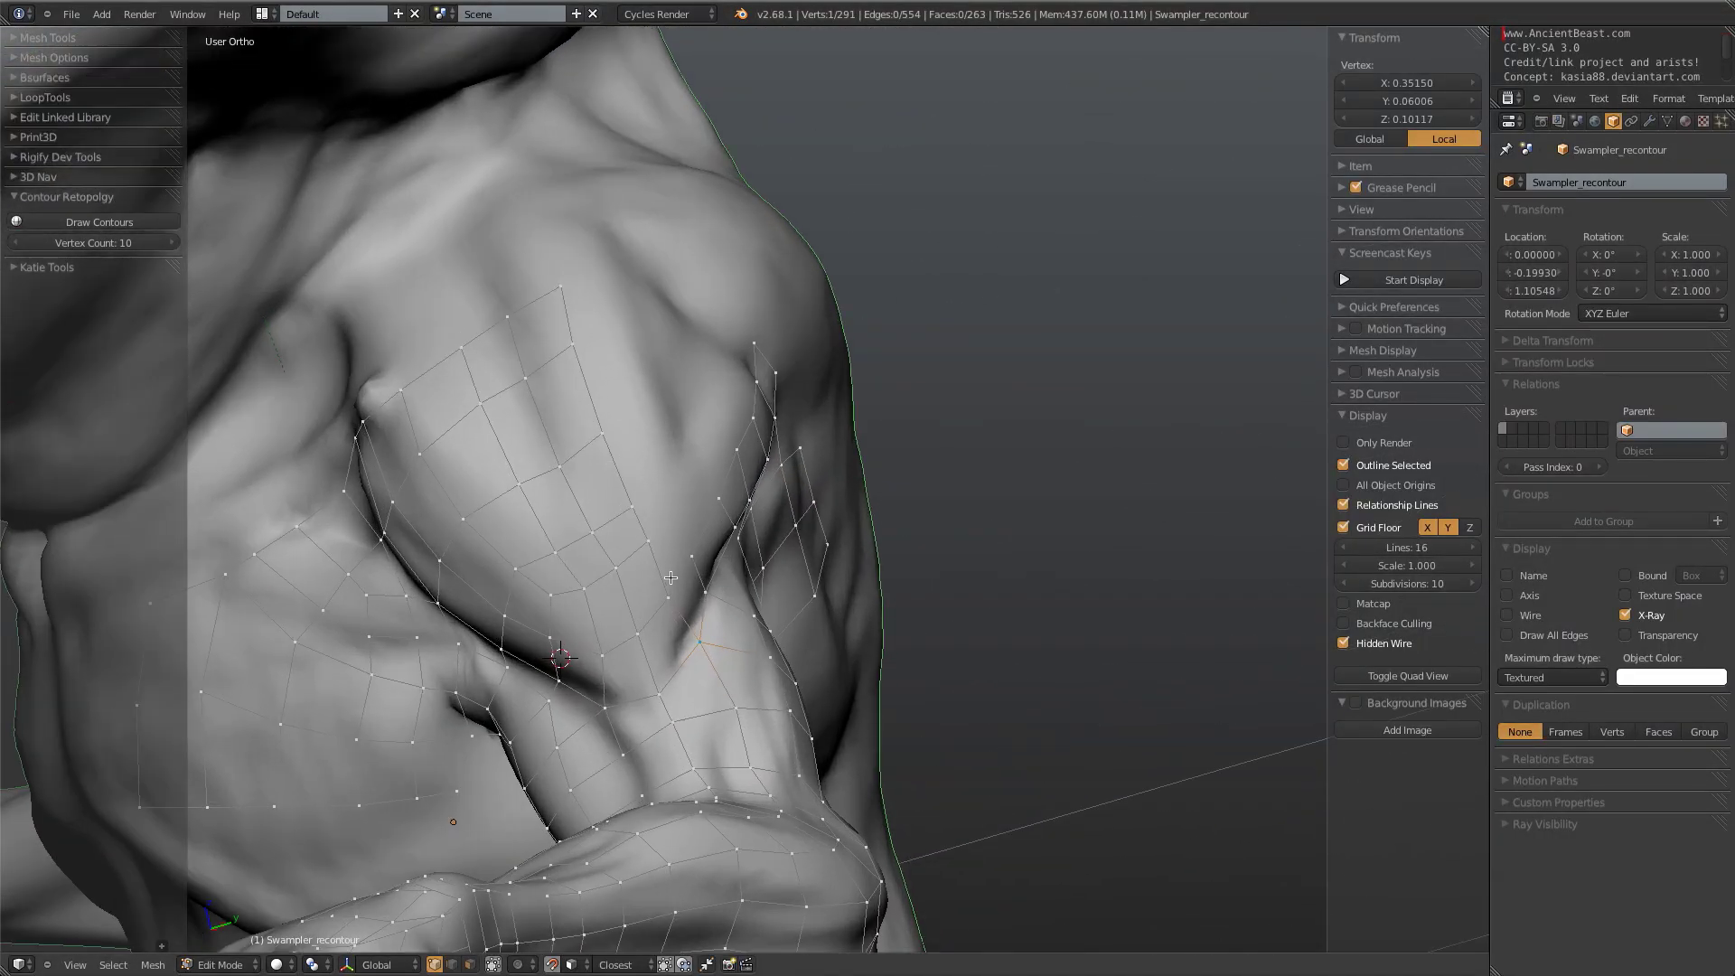
{"action": "key", "text": "f"}
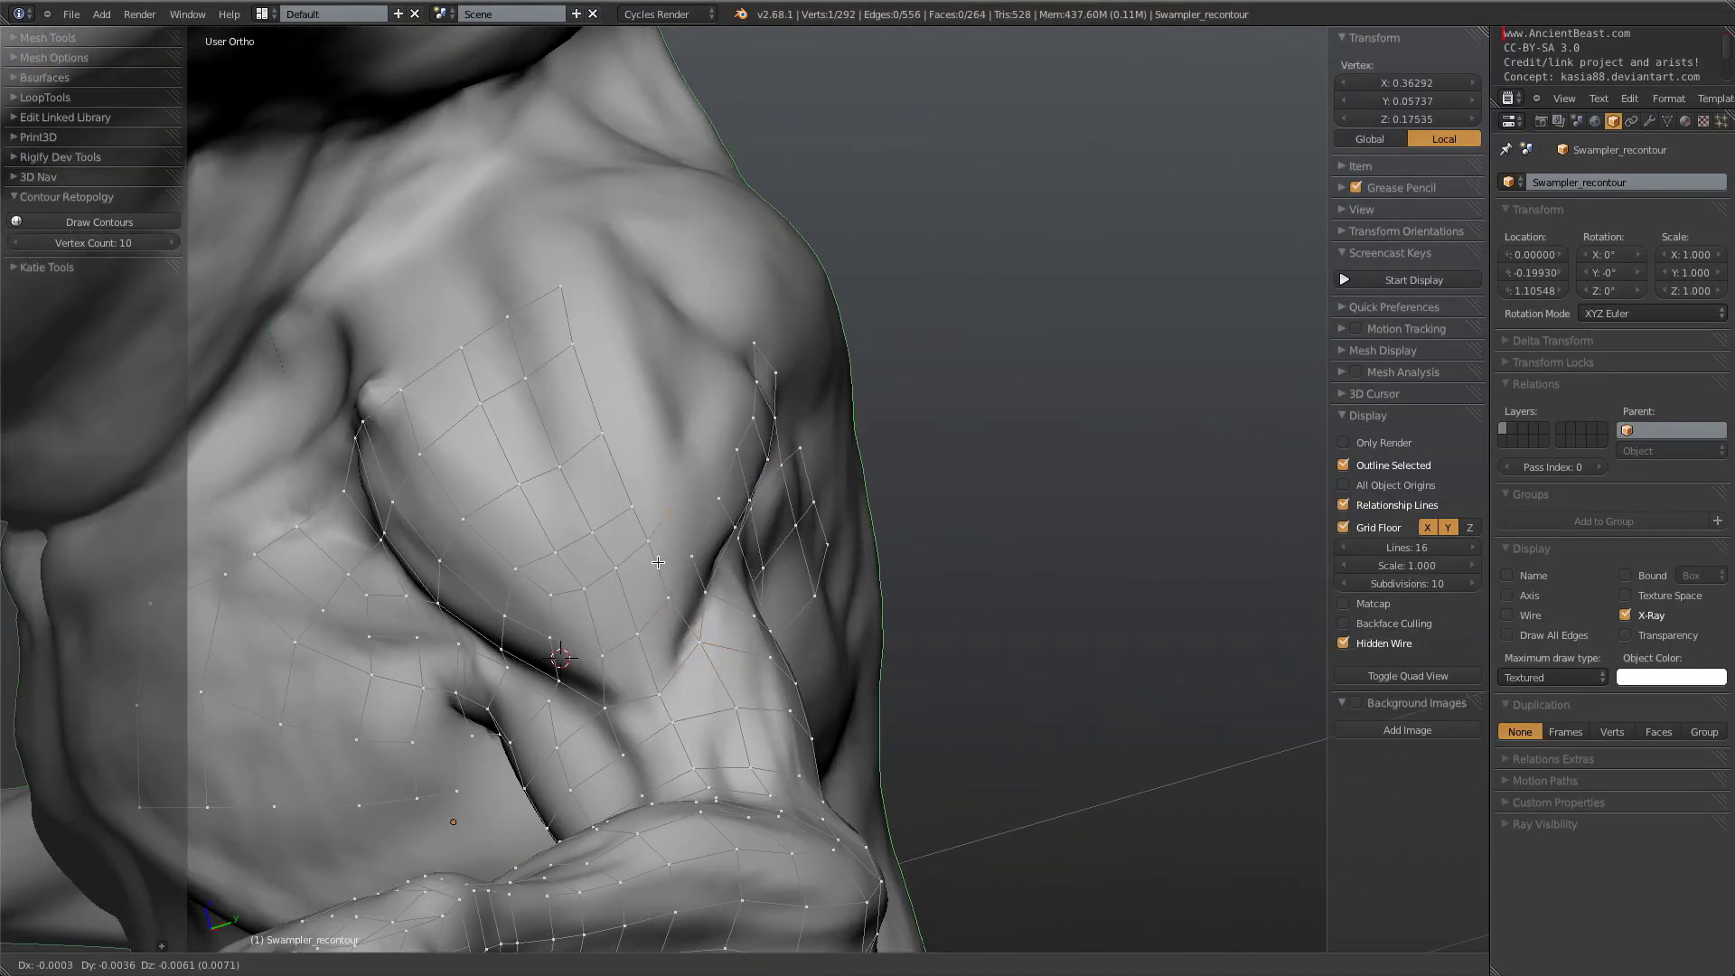
{"action": "left_click", "coordinate": [660, 564]}
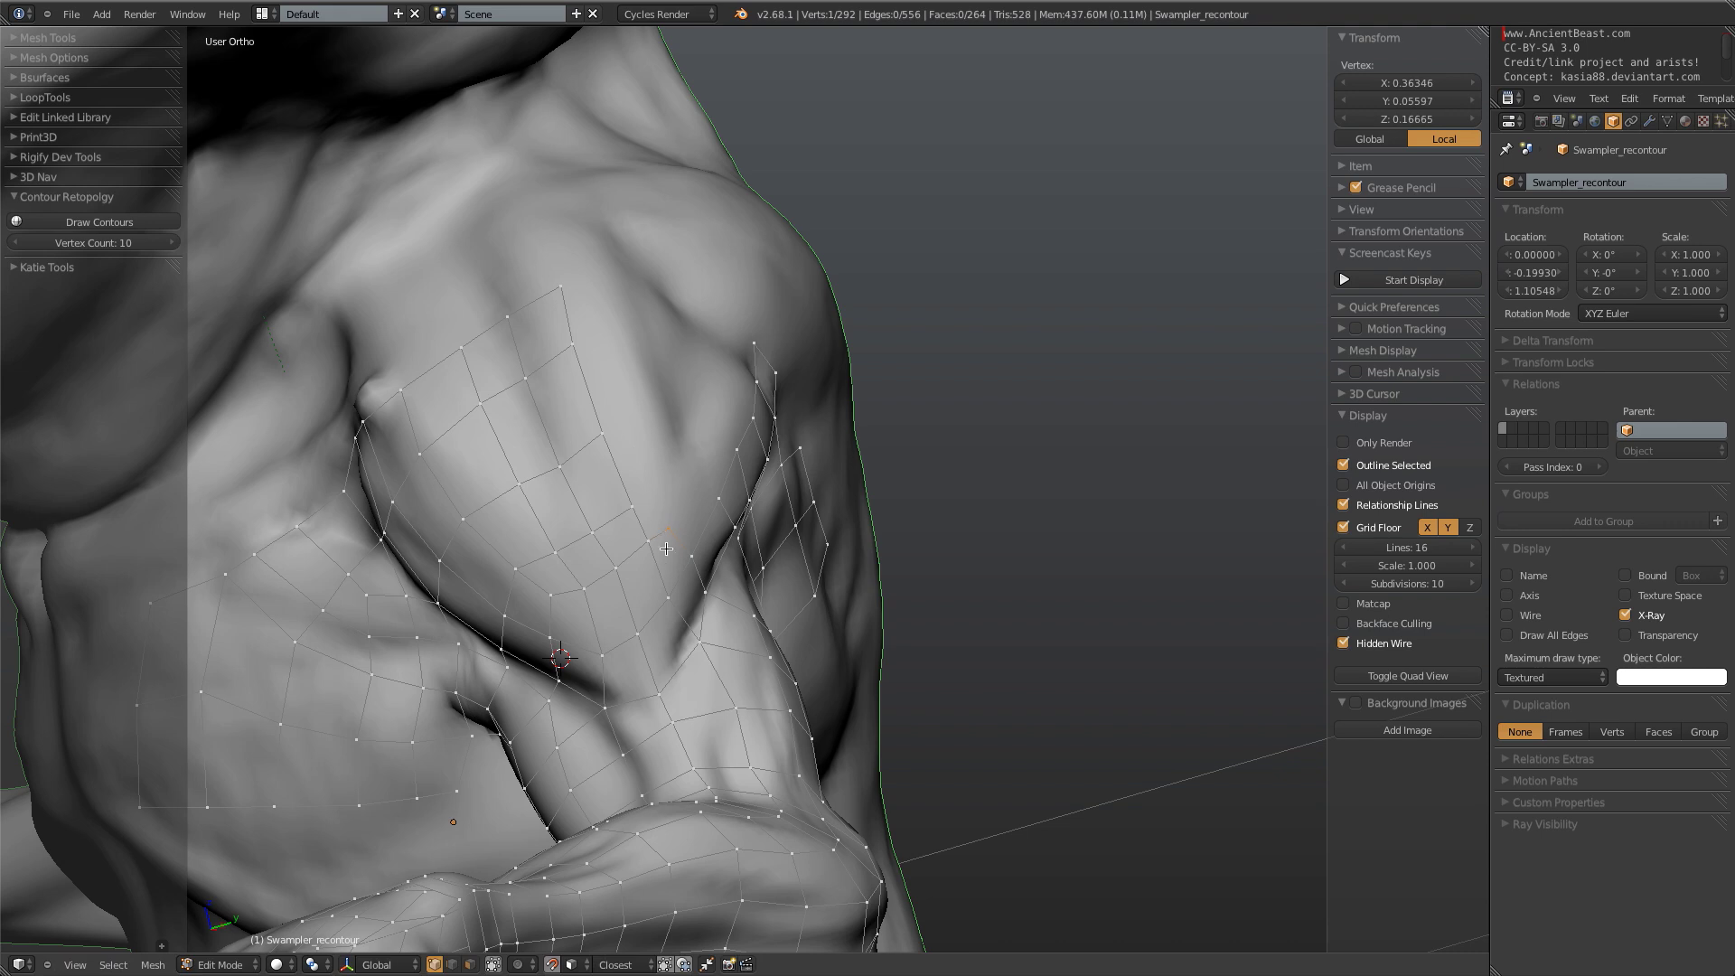
- Fill two more quads up the rear side of the deltoid patch, placing the new vertex beside the strip
{"action": "key", "text": "f"}
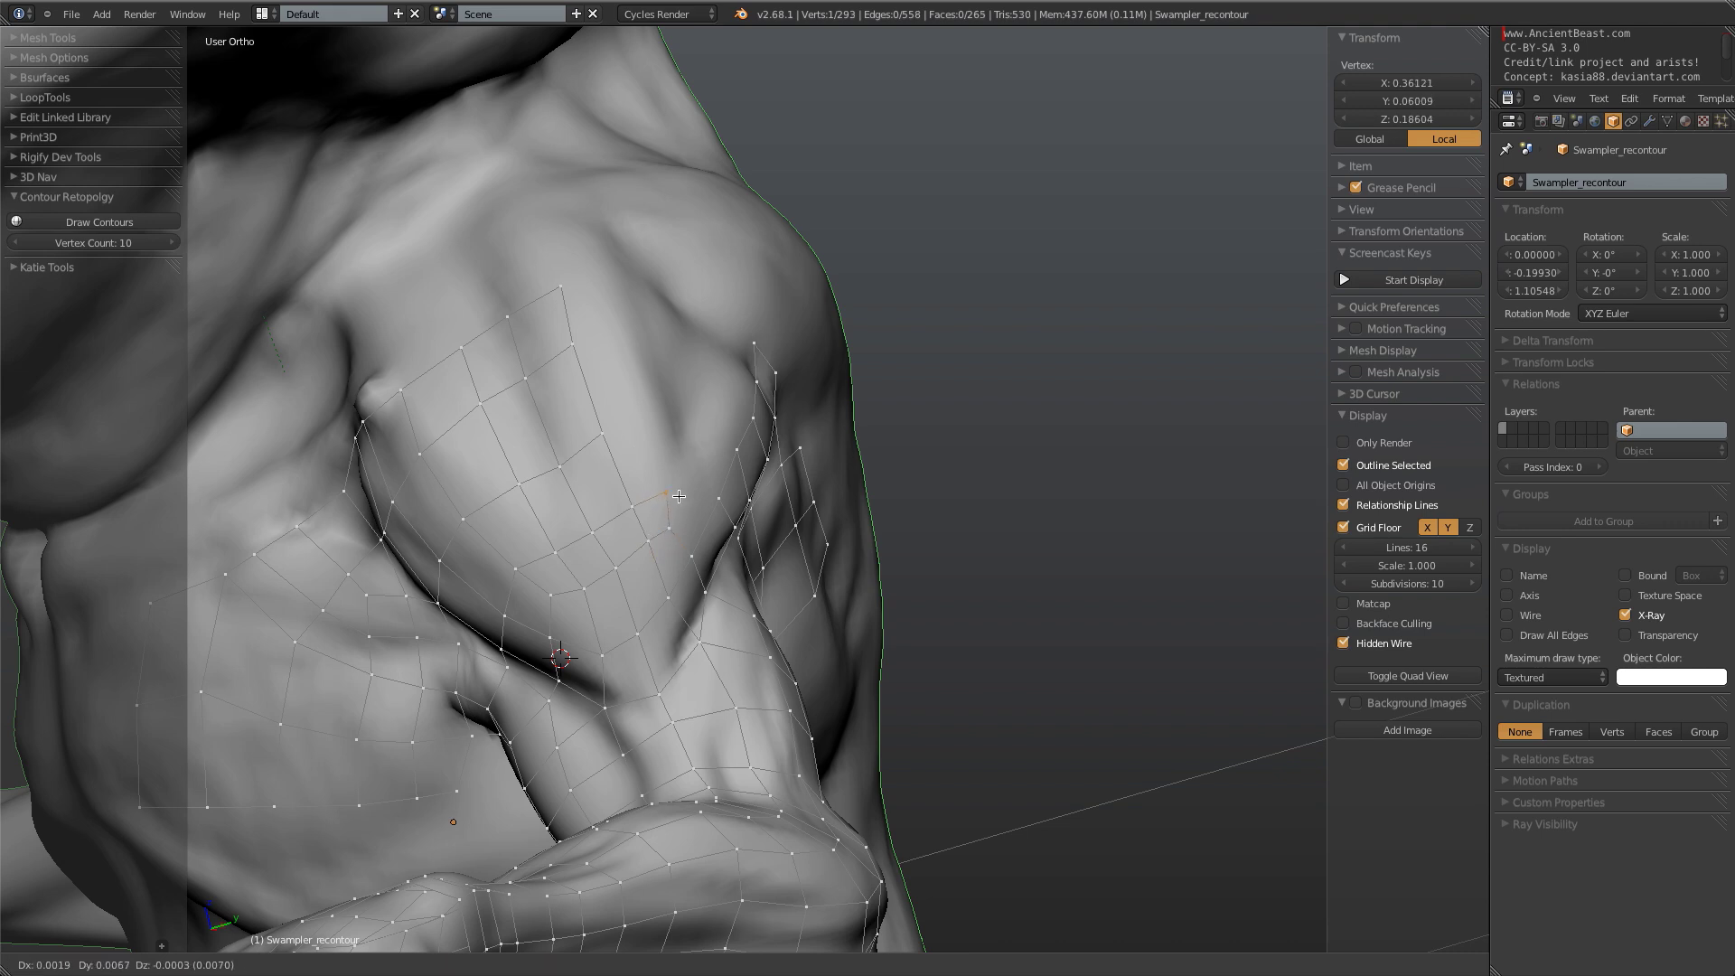
{"action": "left_click", "coordinate": [683, 516]}
{"action": "key", "text": "f"}
{"action": "left_click", "coordinate": [684, 476]}
{"action": "key", "text": "a"}
- Reposition the vertices along the upper rear edge of the deltoid patch
{"action": "middle_click_drag", "start_coordinate": [684, 486], "coordinate": [632, 441], "text": "ctrl"}
{"action": "right_click_drag", "start_coordinate": [638, 440], "coordinate": [648, 436]}
{"action": "left_click", "coordinate": [650, 434]}
{"action": "key", "text": "a"}
{"action": "right_click_drag", "start_coordinate": [604, 371], "coordinate": [607, 325]}
{"action": "left_click", "coordinate": [638, 363]}
{"action": "key", "text": "a"}
{"action": "left_click", "coordinate": [607, 325]}
- Examine the deltoid patch from several angles, selecting the face loop around the muscle's lower border to check its flow
{"action": "scroll", "coordinate": [863, 452], "scroll_direction": "down", "scroll_amount": 4}
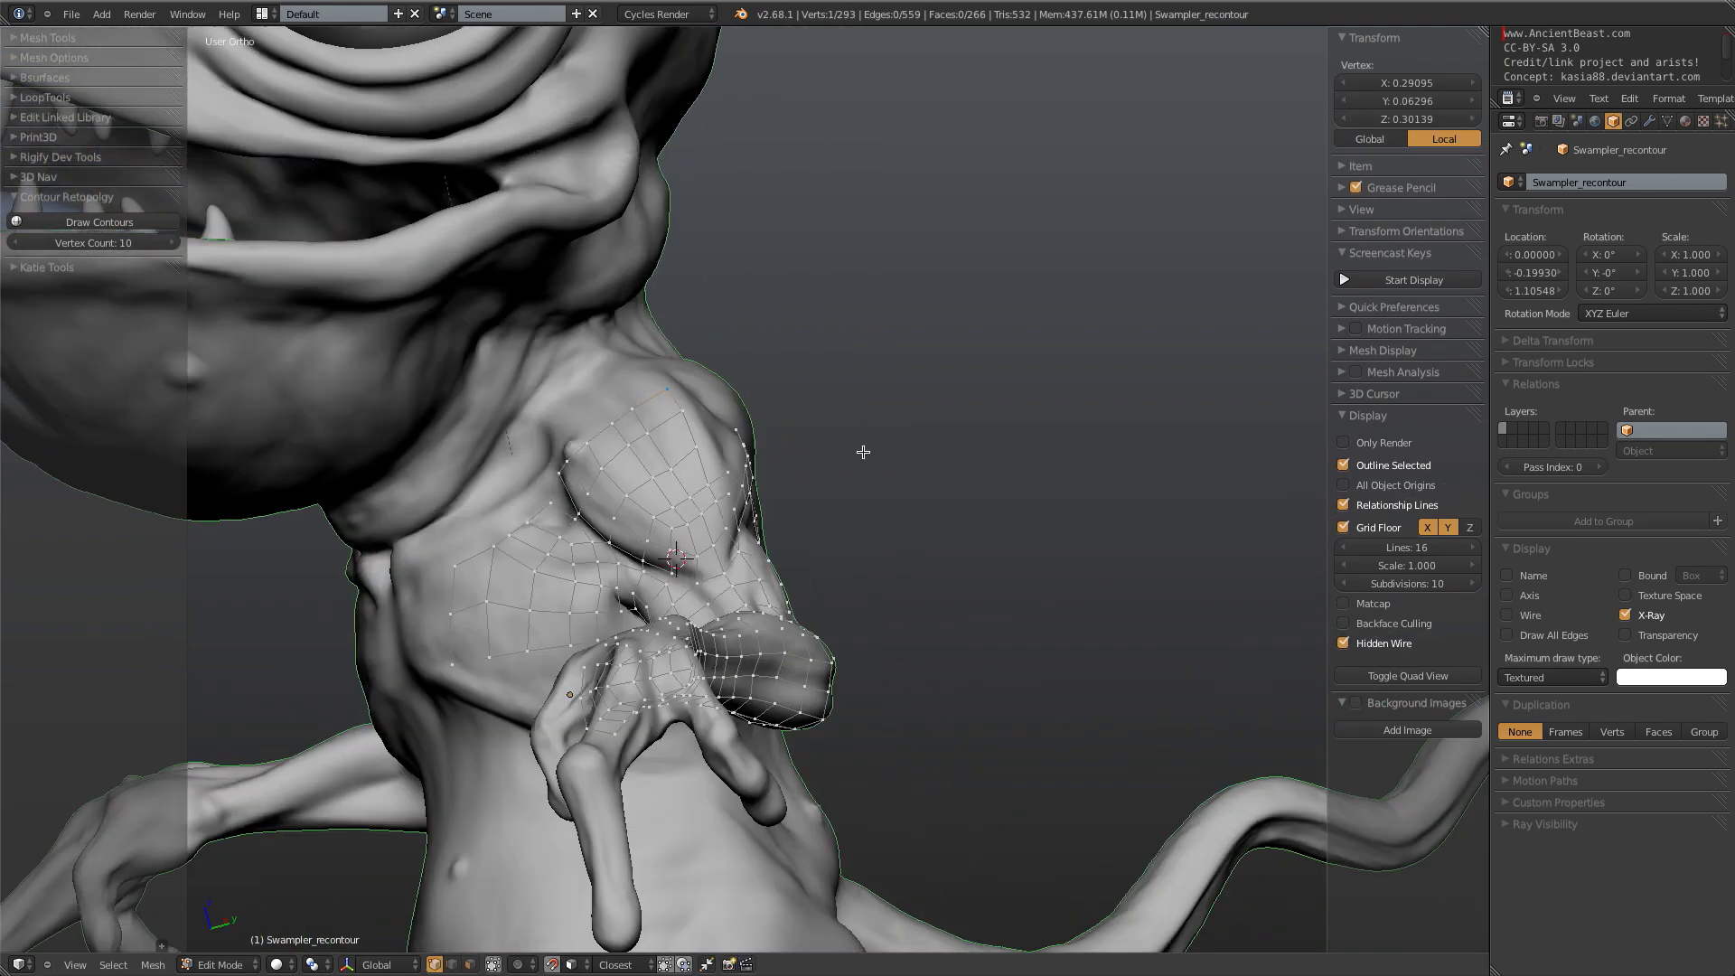
{"action": "scroll", "coordinate": [863, 452], "scroll_direction": "down", "scroll_amount": 4}
{"action": "middle_click_drag", "start_coordinate": [863, 452], "coordinate": [639, 428]}
{"action": "scroll", "coordinate": [843, 486], "scroll_direction": "up", "scroll_amount": 5}
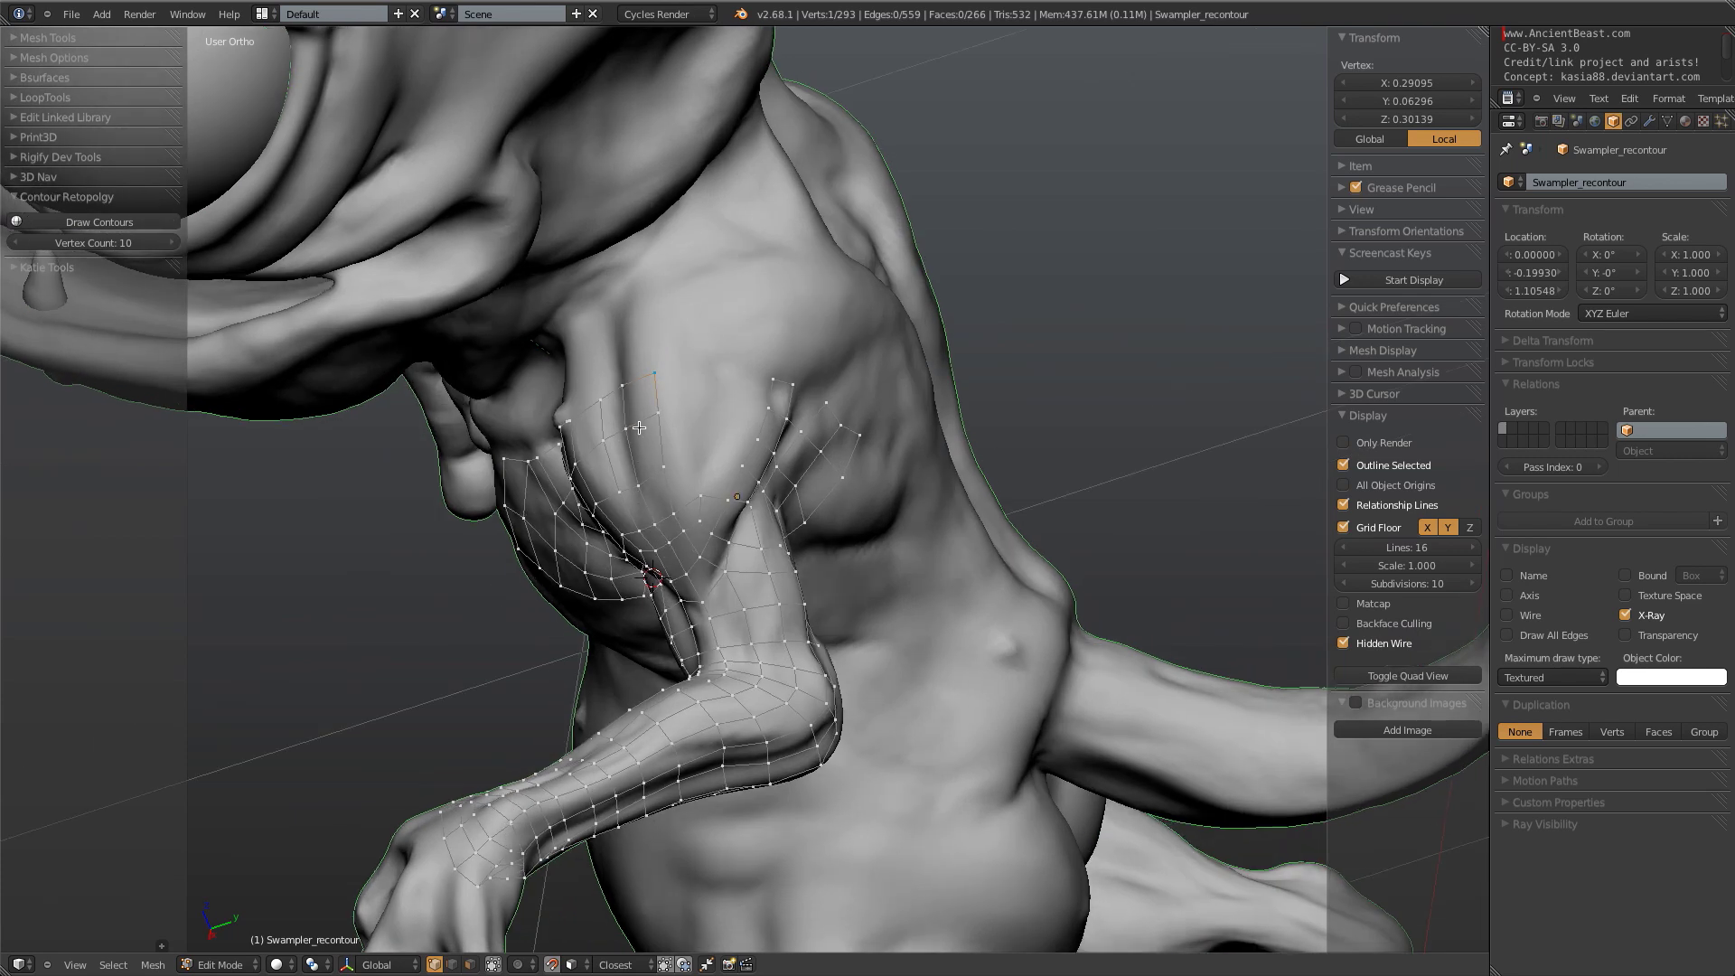
{"action": "scroll", "coordinate": [722, 463], "scroll_direction": "up", "scroll_amount": 2}
{"action": "middle_click_drag", "start_coordinate": [722, 463], "coordinate": [849, 363]}
{"action": "right_click", "coordinate": [762, 469], "text": "ctrl+alt"}
{"action": "middle_click_drag", "start_coordinate": [594, 600], "coordinate": [548, 507]}
{"action": "middle_click_drag", "start_coordinate": [597, 560], "coordinate": [464, 449]}
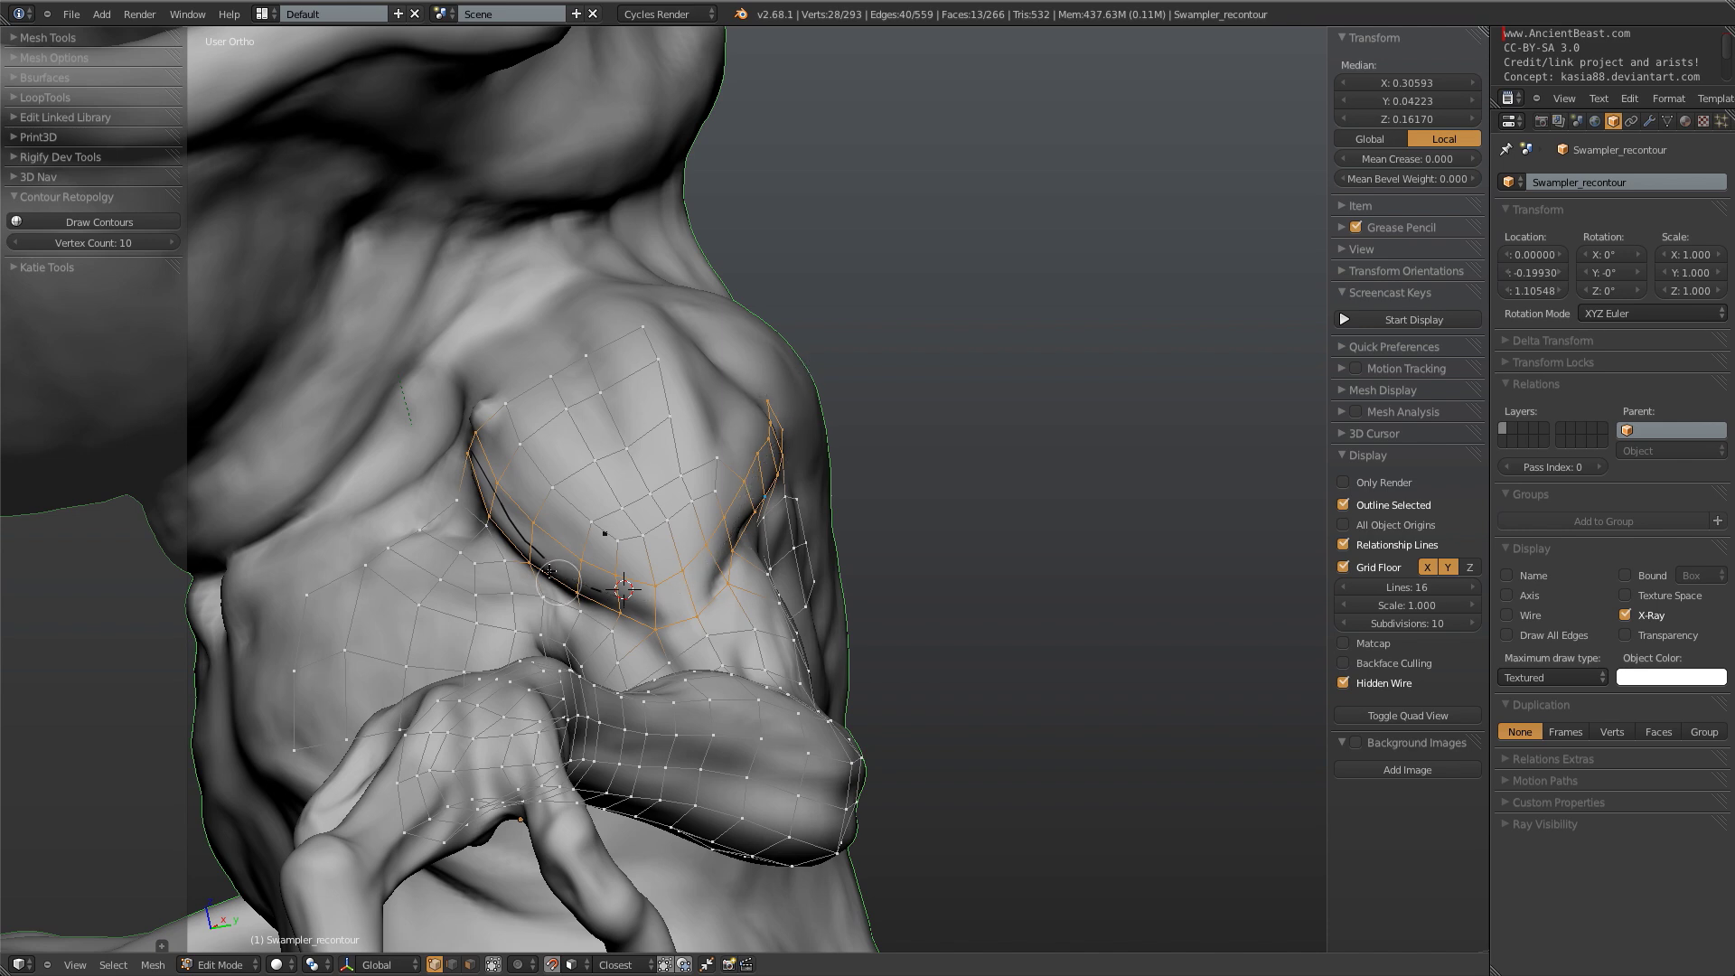
{"action": "middle_click_drag", "start_coordinate": [709, 471], "coordinate": [633, 506]}
{"action": "key", "text": "a"}
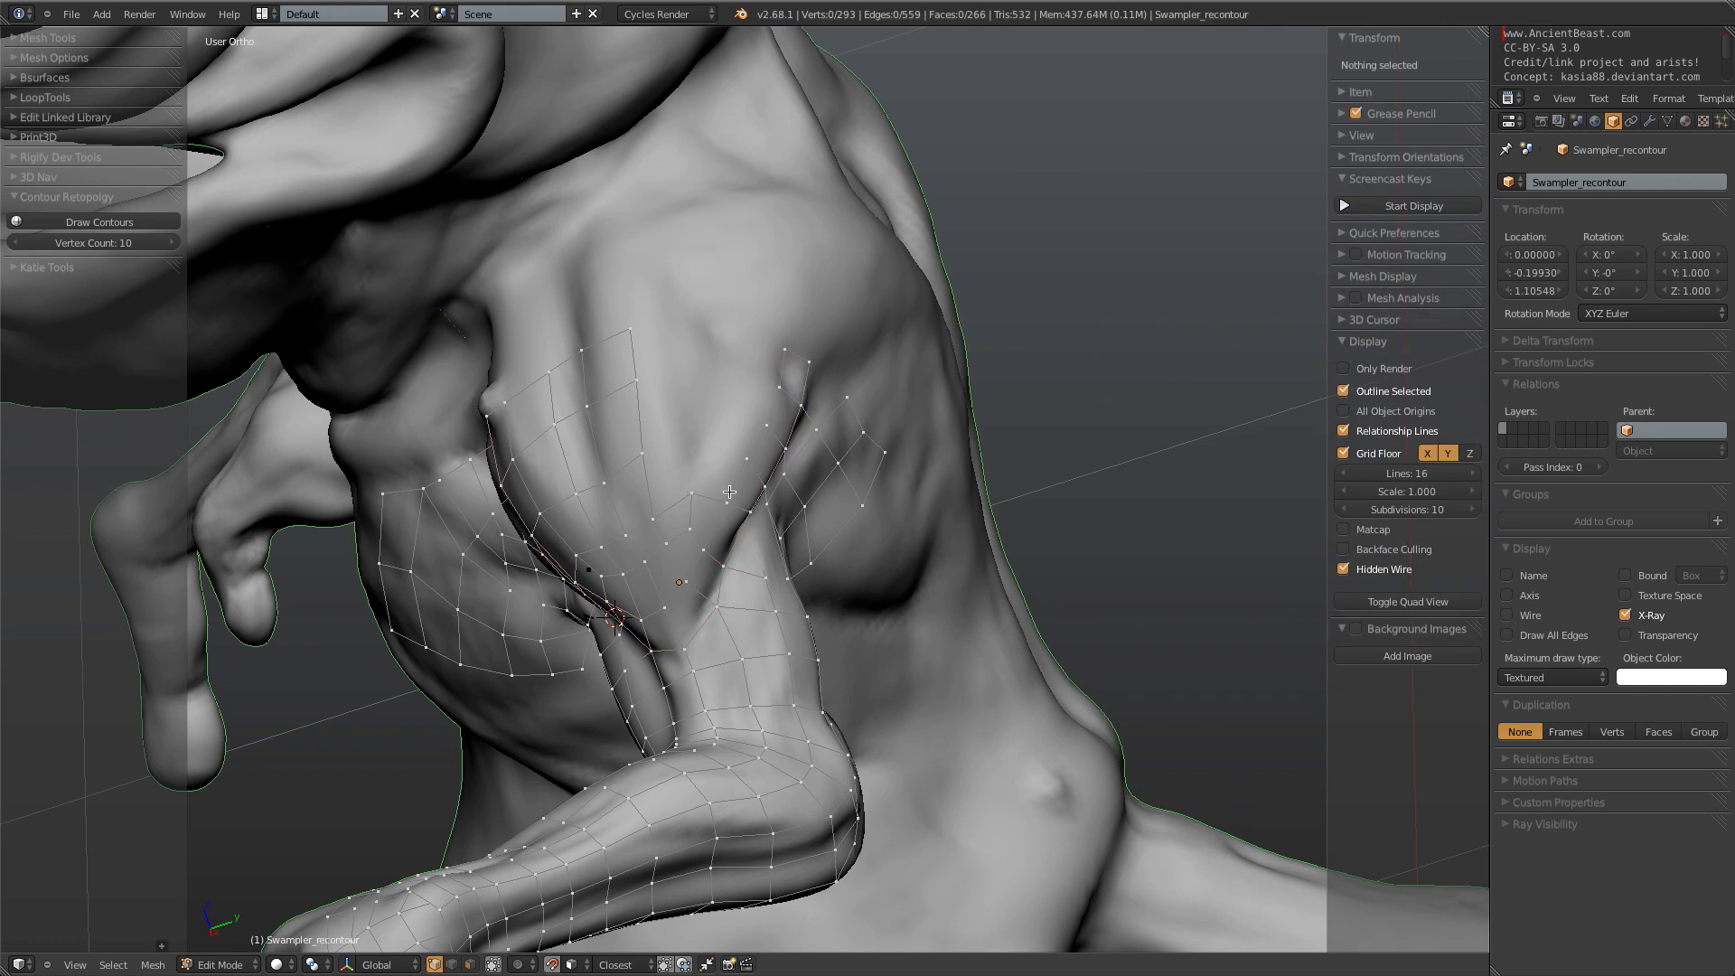
- Fill three quads up the inner side of the rear deltoid strip, positioning each new vertex along the muscle
{"action": "right_click", "coordinate": [728, 500]}
{"action": "key", "text": "f"}
{"action": "key", "text": "g"}
{"action": "left_click", "coordinate": [751, 452]}
{"action": "key", "text": "g"}
{"action": "left_click", "coordinate": [732, 408]}
{"action": "right_click", "coordinate": [756, 412]}
{"action": "key", "text": "f"}
{"action": "key", "text": "g"}
{"action": "left_click", "coordinate": [744, 395]}
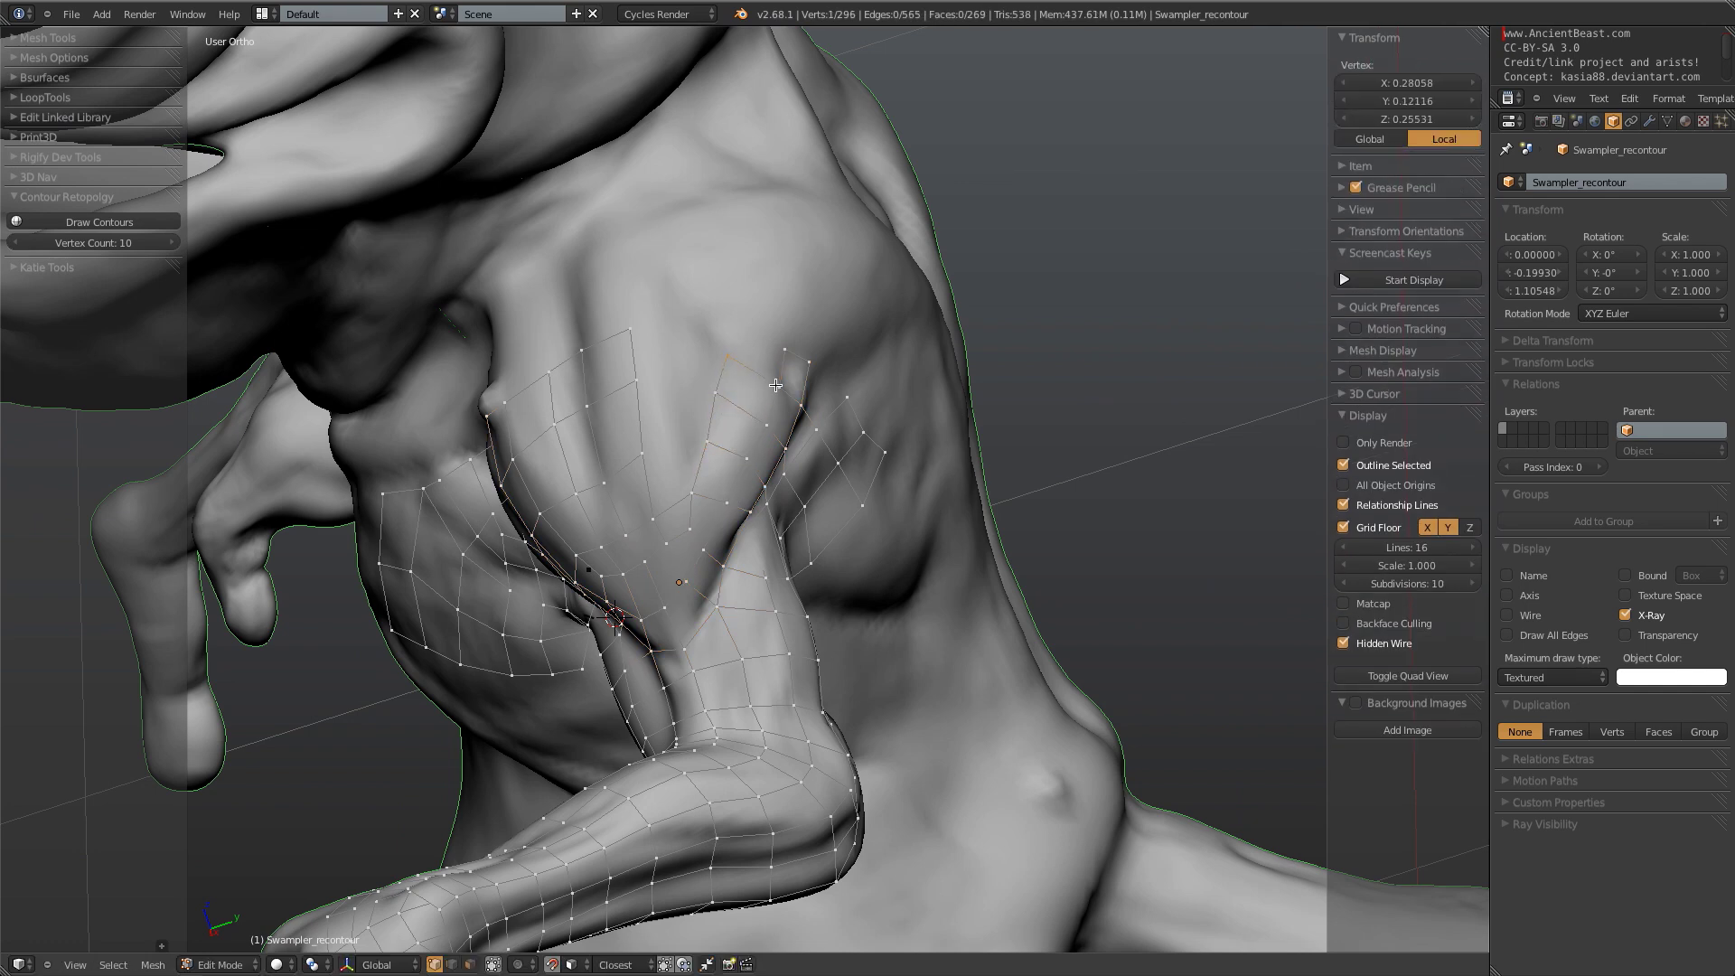
- Reposition the two uppermost inner vertices of the rear deltoid strip
{"action": "key", "text": "g"}
{"action": "left_click", "coordinate": [754, 365]}
{"action": "key", "text": "a"}
{"action": "right_click", "coordinate": [732, 397]}
{"action": "key", "text": "g"}
{"action": "left_click", "coordinate": [738, 401]}
- Bridge the gap between the front and rear deltoid strips with quads and lower the middle vertex of the upper edge
{"action": "middle_click_drag", "start_coordinate": [737, 466], "coordinate": [697, 480], "text": "ctrl"}
{"action": "middle_click_drag", "start_coordinate": [705, 542], "coordinate": [709, 513]}
{"action": "key", "text": "a"}
{"action": "right_click", "coordinate": [677, 508]}
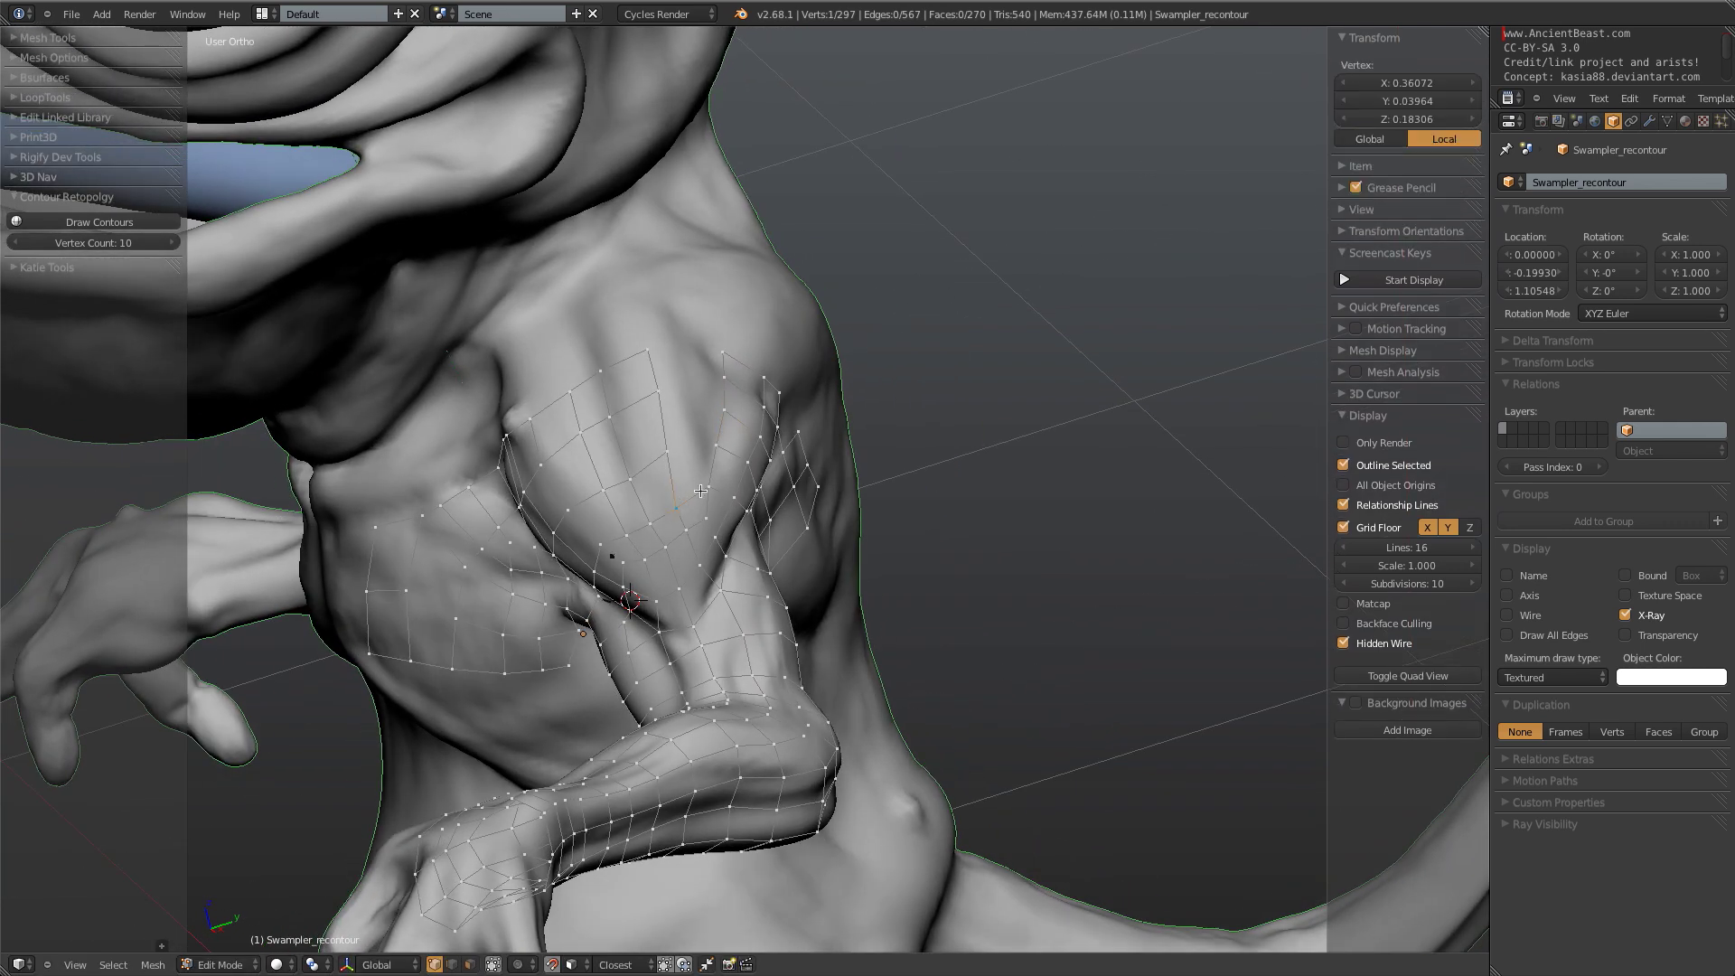
{"action": "right_click", "coordinate": [708, 487], "text": "shift"}
{"action": "key", "text": "f"}
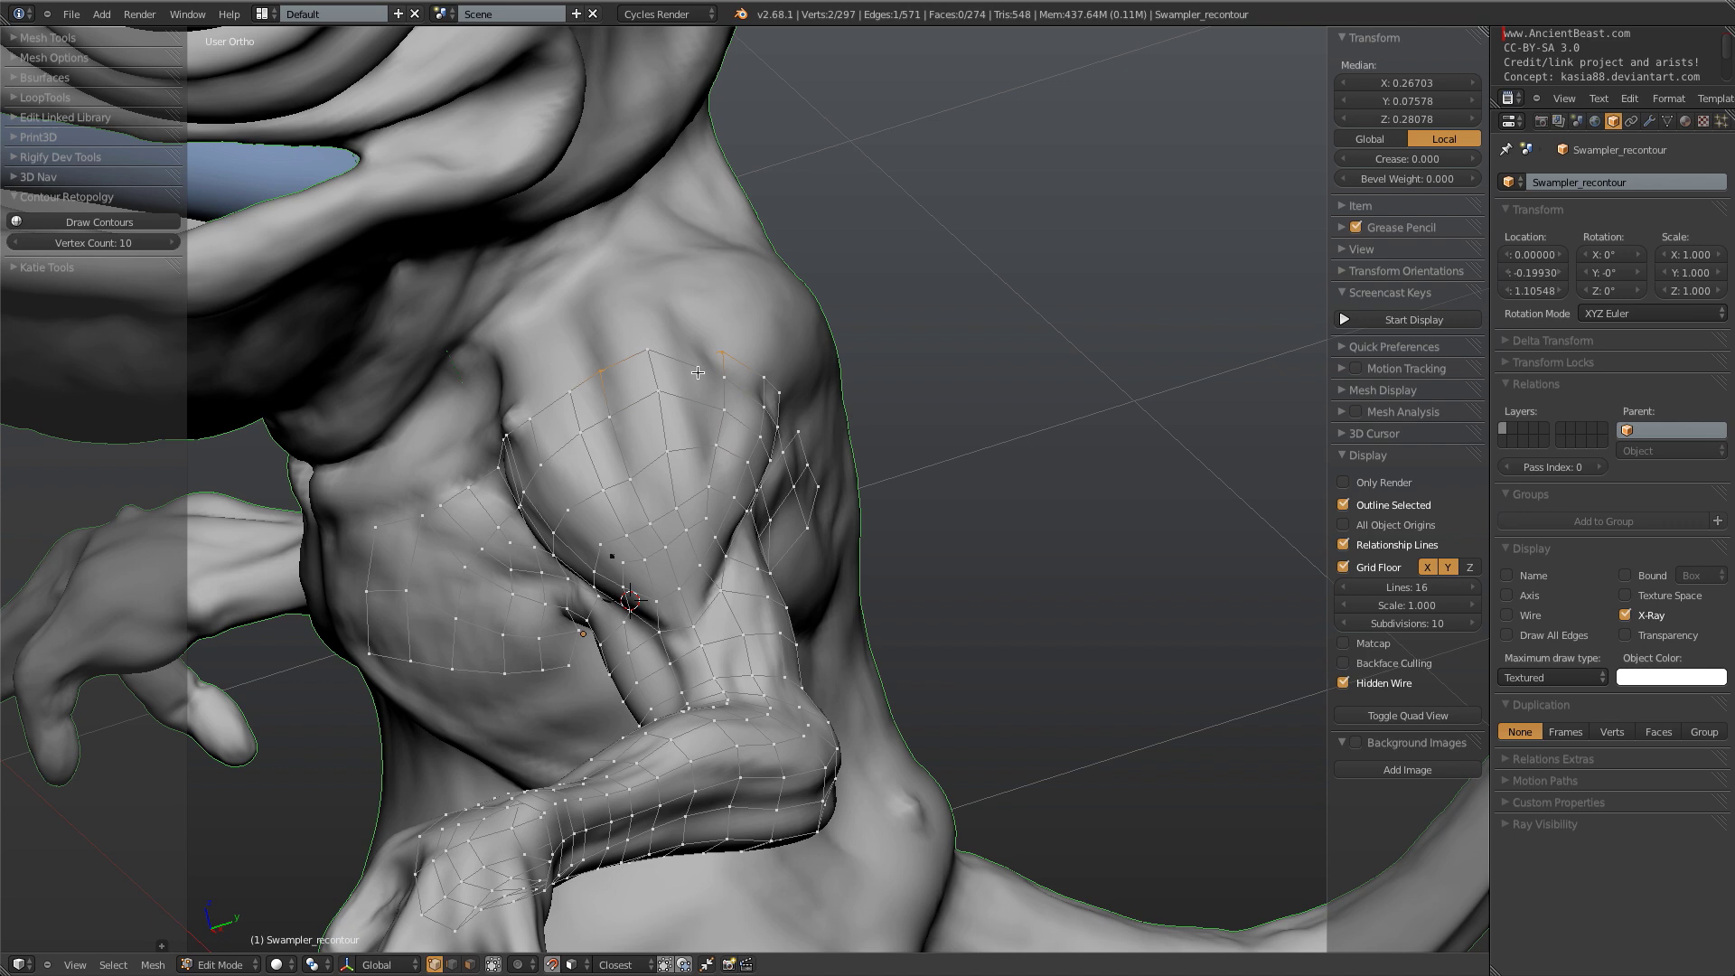
{"action": "right_click", "coordinate": [650, 360]}
{"action": "key", "text": "g"}
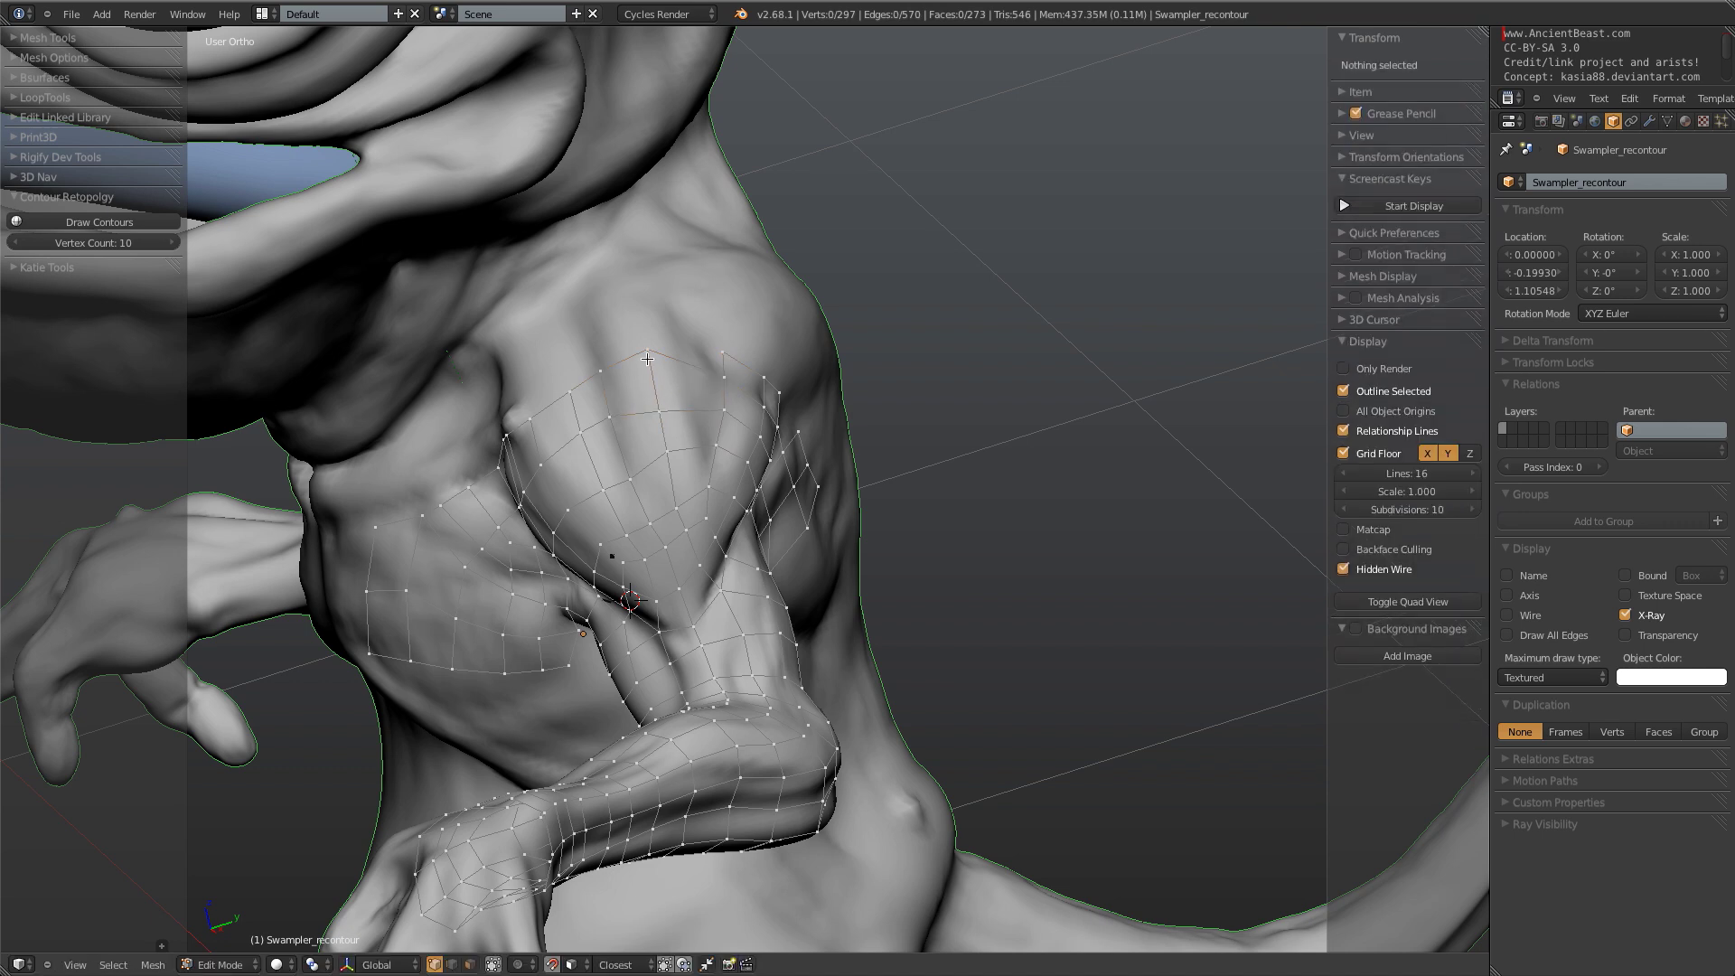
{"action": "left_click", "coordinate": [649, 371]}
{"action": "key", "text": "a"}
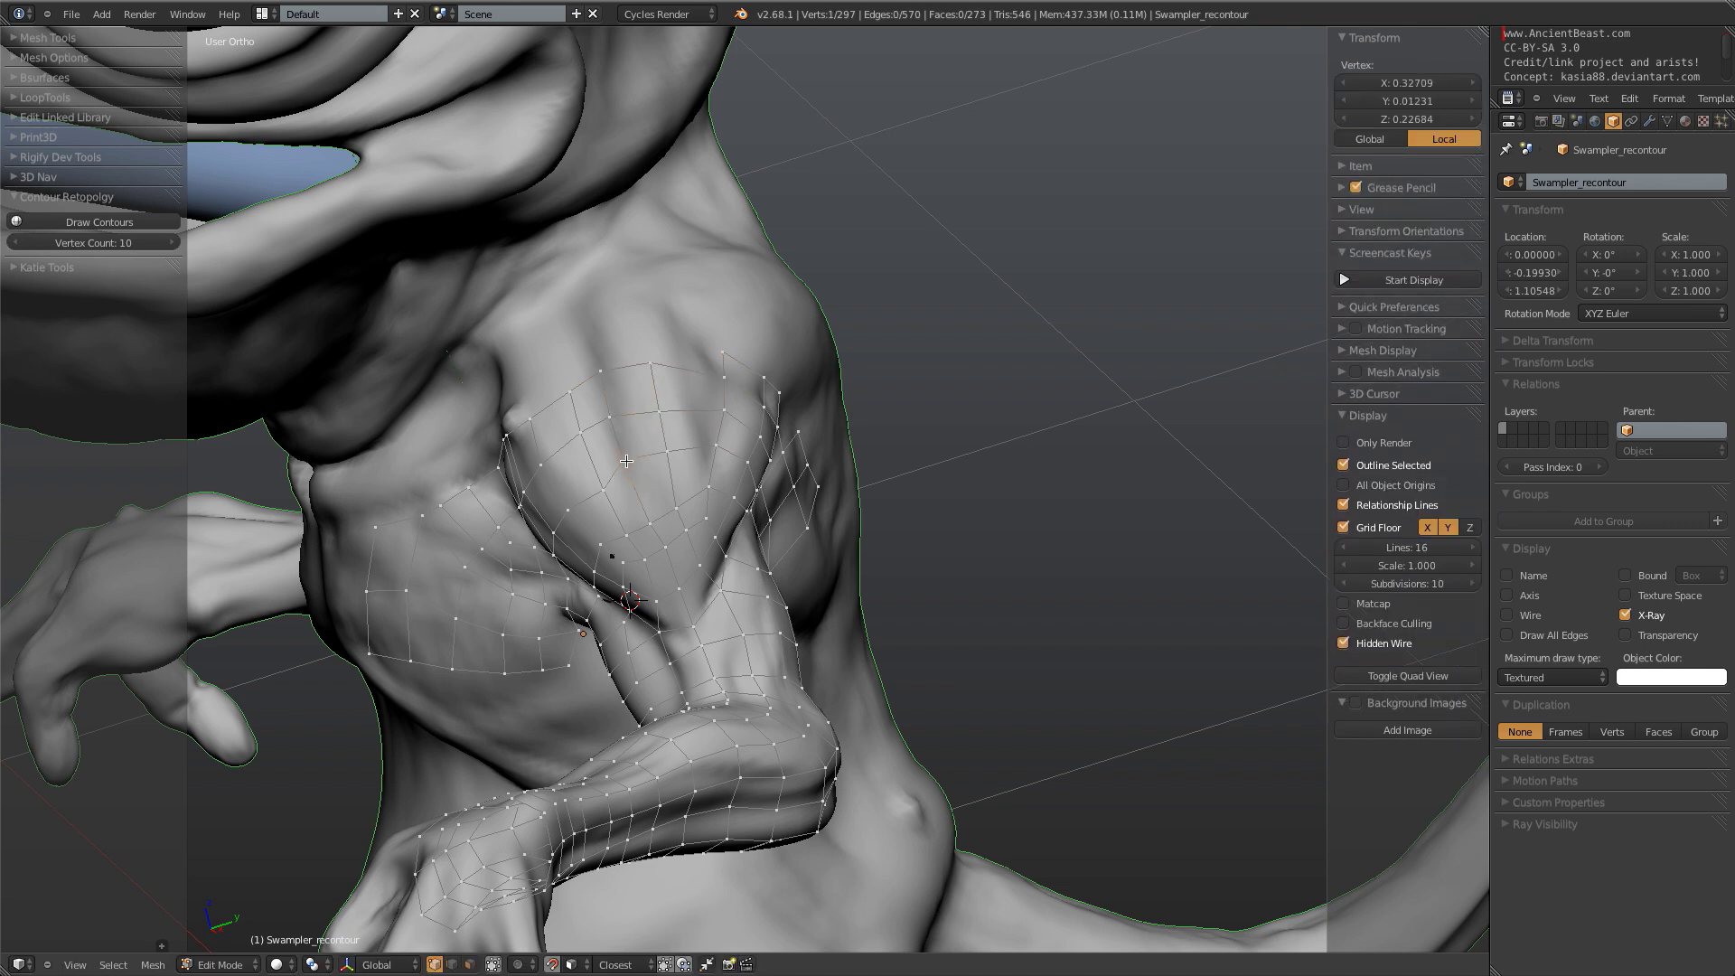
- Even out the quads in the middle of the deltoid patch by nudging its interior vertices
{"action": "right_click", "coordinate": [651, 522]}
{"action": "right_click", "coordinate": [628, 534], "text": "shift"}
{"action": "key", "text": "g"}
{"action": "left_click", "coordinate": [619, 519]}
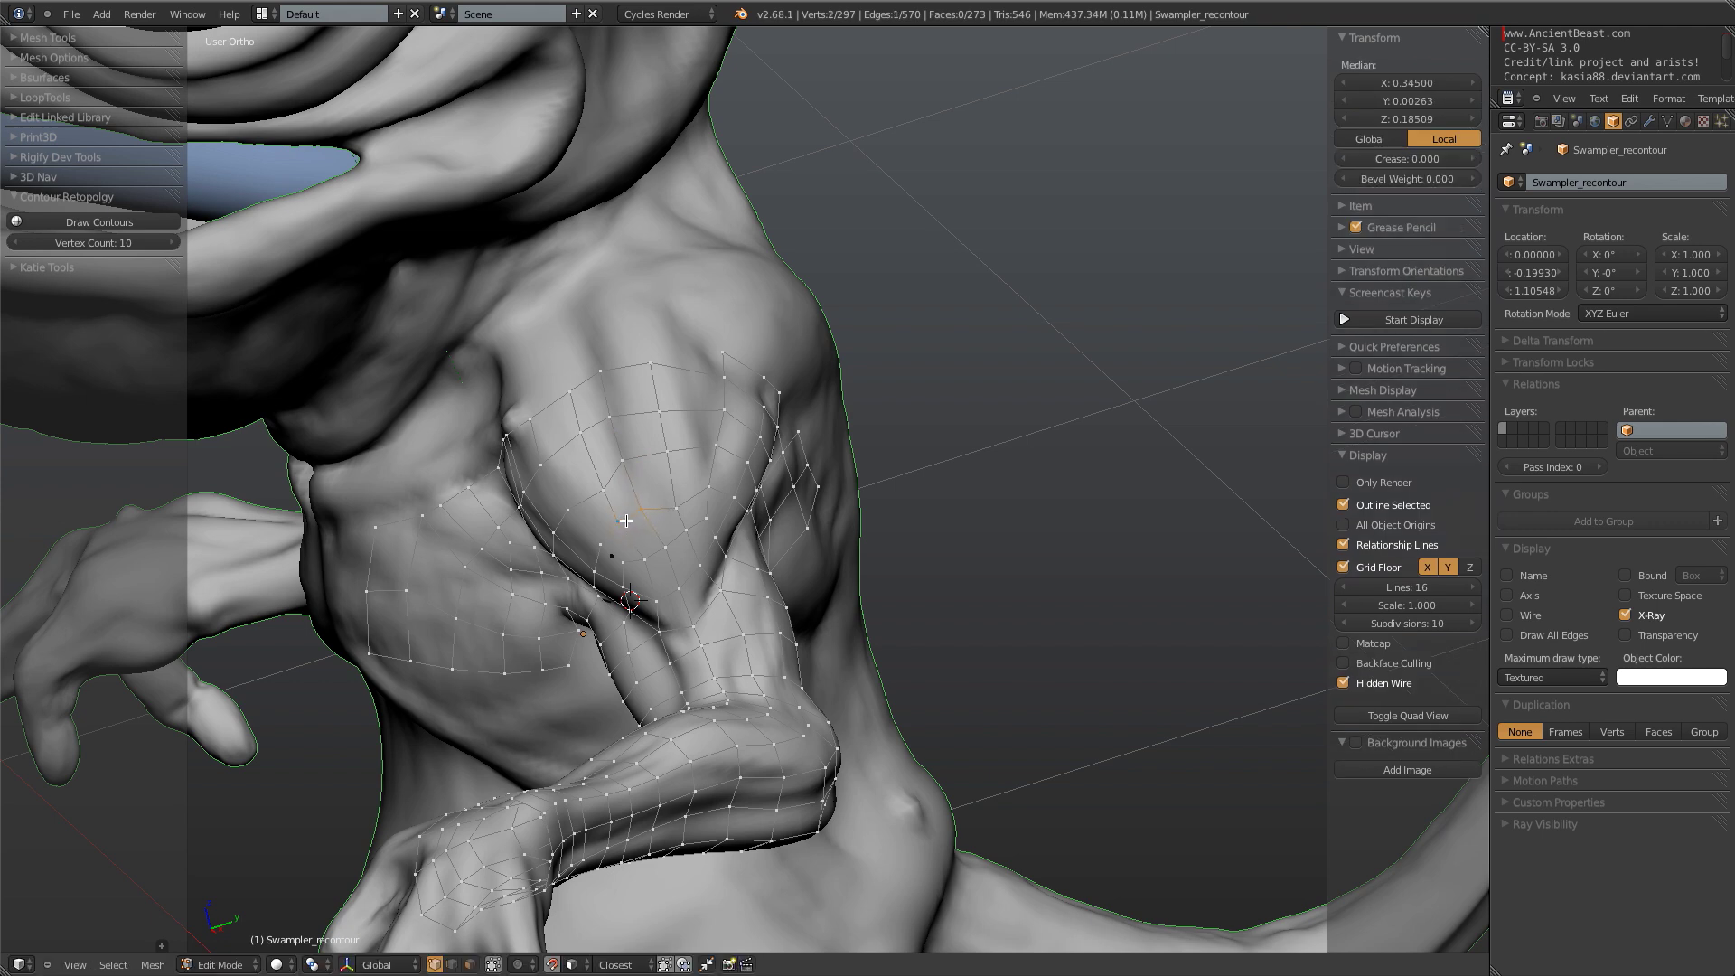
{"action": "right_click", "coordinate": [597, 485]}
{"action": "key", "text": "g"}
{"action": "left_click", "coordinate": [593, 477]}
{"action": "key", "text": "a"}
{"action": "right_click", "coordinate": [677, 509]}
{"action": "key", "text": "g"}
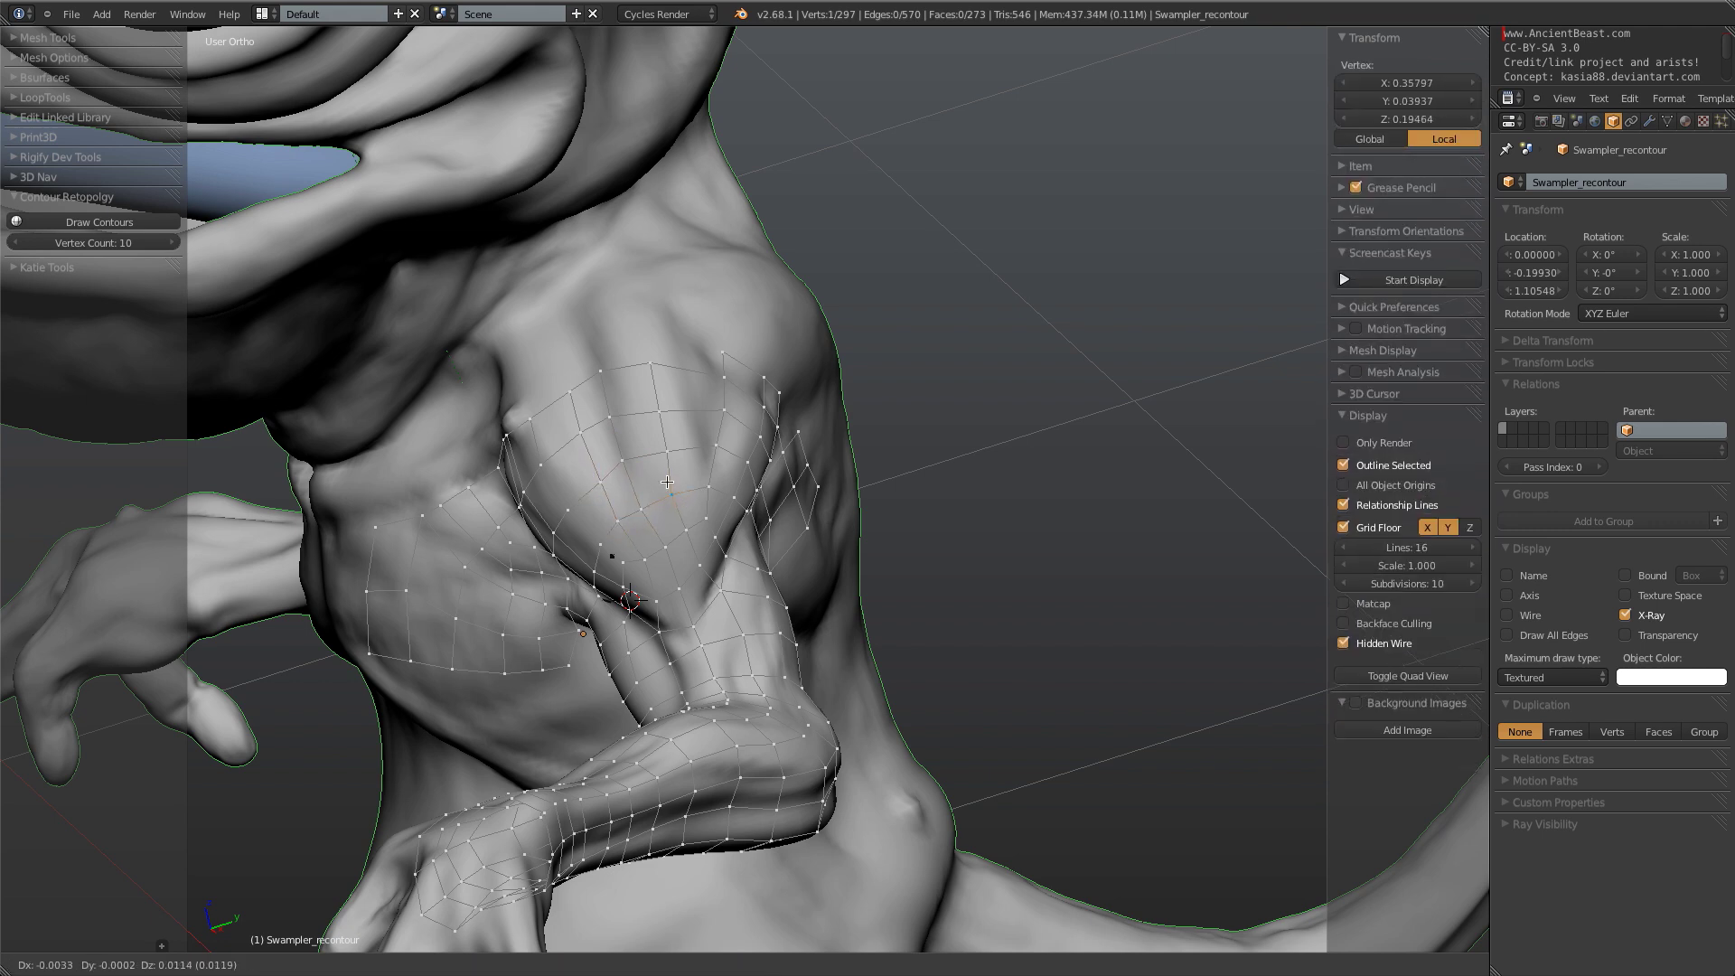
{"action": "left_click", "coordinate": [670, 491]}
{"action": "key", "text": "a"}
- Draw five contour loops around the base of the tail with 12 segments each and generate their mesh
{"action": "scroll", "coordinate": [853, 416], "scroll_direction": "down", "scroll_amount": 6}
{"action": "middle_click_drag", "start_coordinate": [853, 416], "coordinate": [887, 431]}
{"action": "scroll", "coordinate": [764, 470], "scroll_direction": "up", "scroll_amount": 2}
{"action": "scroll", "coordinate": [854, 461], "scroll_direction": "up", "scroll_amount": 2}
{"action": "middle_click_drag", "start_coordinate": [821, 492], "coordinate": [801, 464], "text": "alt"}
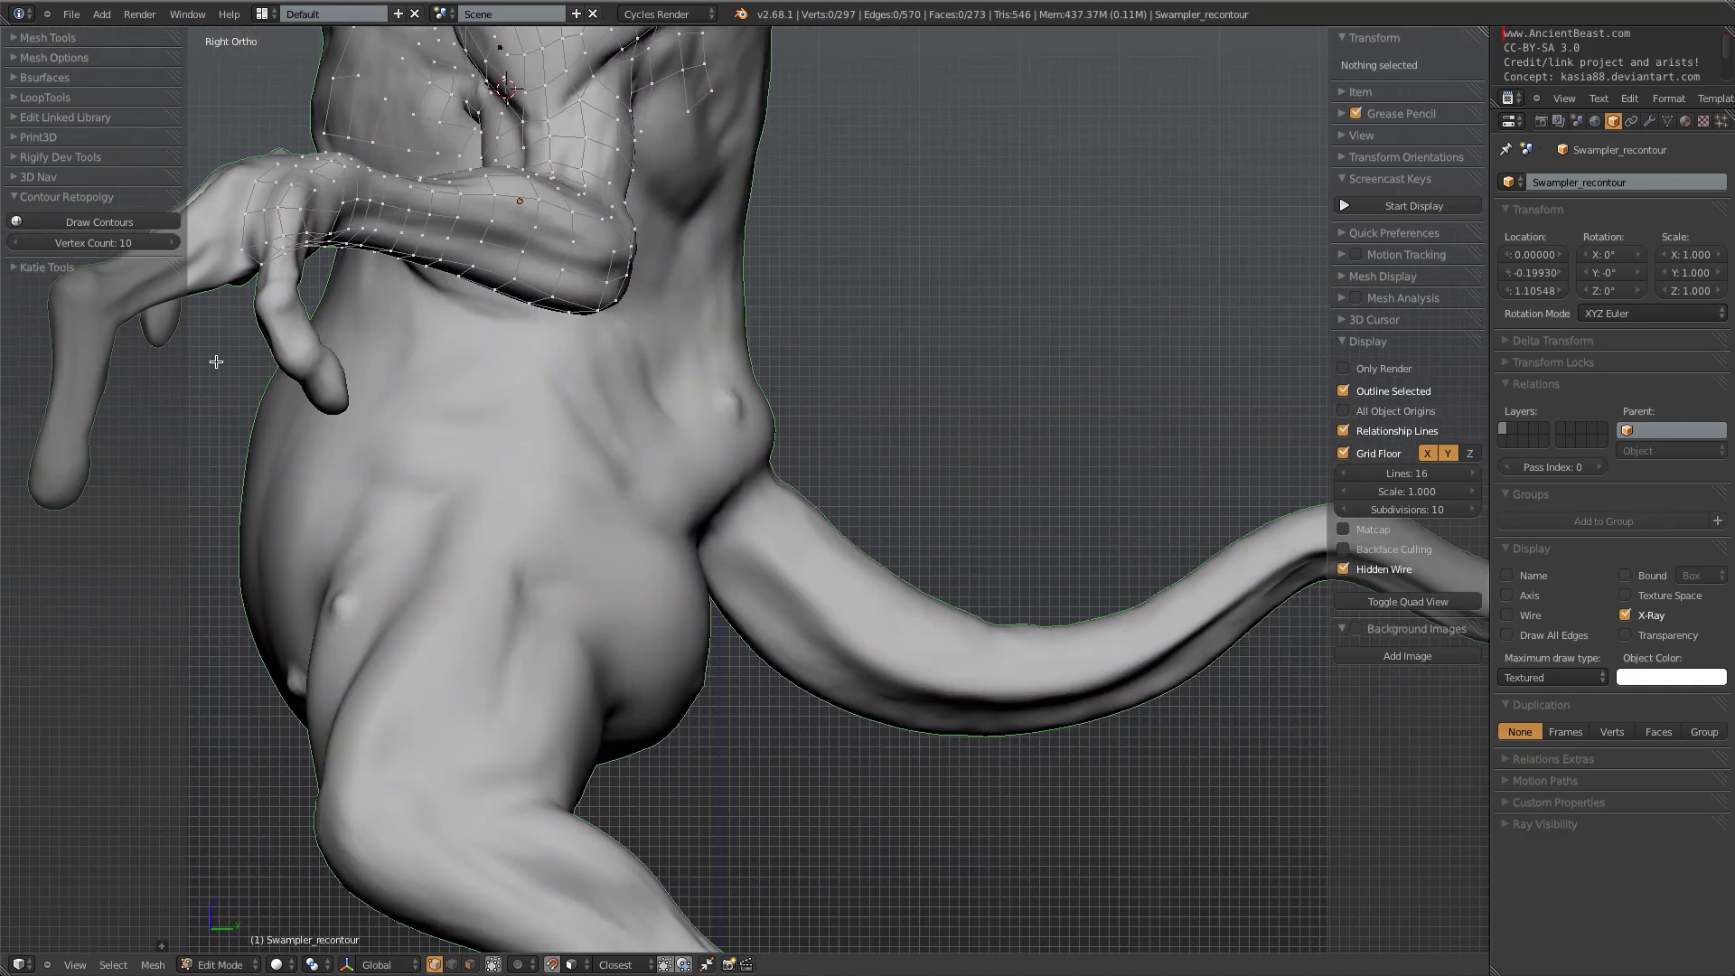
{"action": "middle_click_drag", "start_coordinate": [1166, 615], "coordinate": [826, 461], "text": "shift"}
{"action": "middle_click_drag", "start_coordinate": [585, 411], "coordinate": [865, 506], "text": "shift"}
{"action": "scroll", "coordinate": [865, 507], "scroll_direction": "up", "scroll_amount": 1}
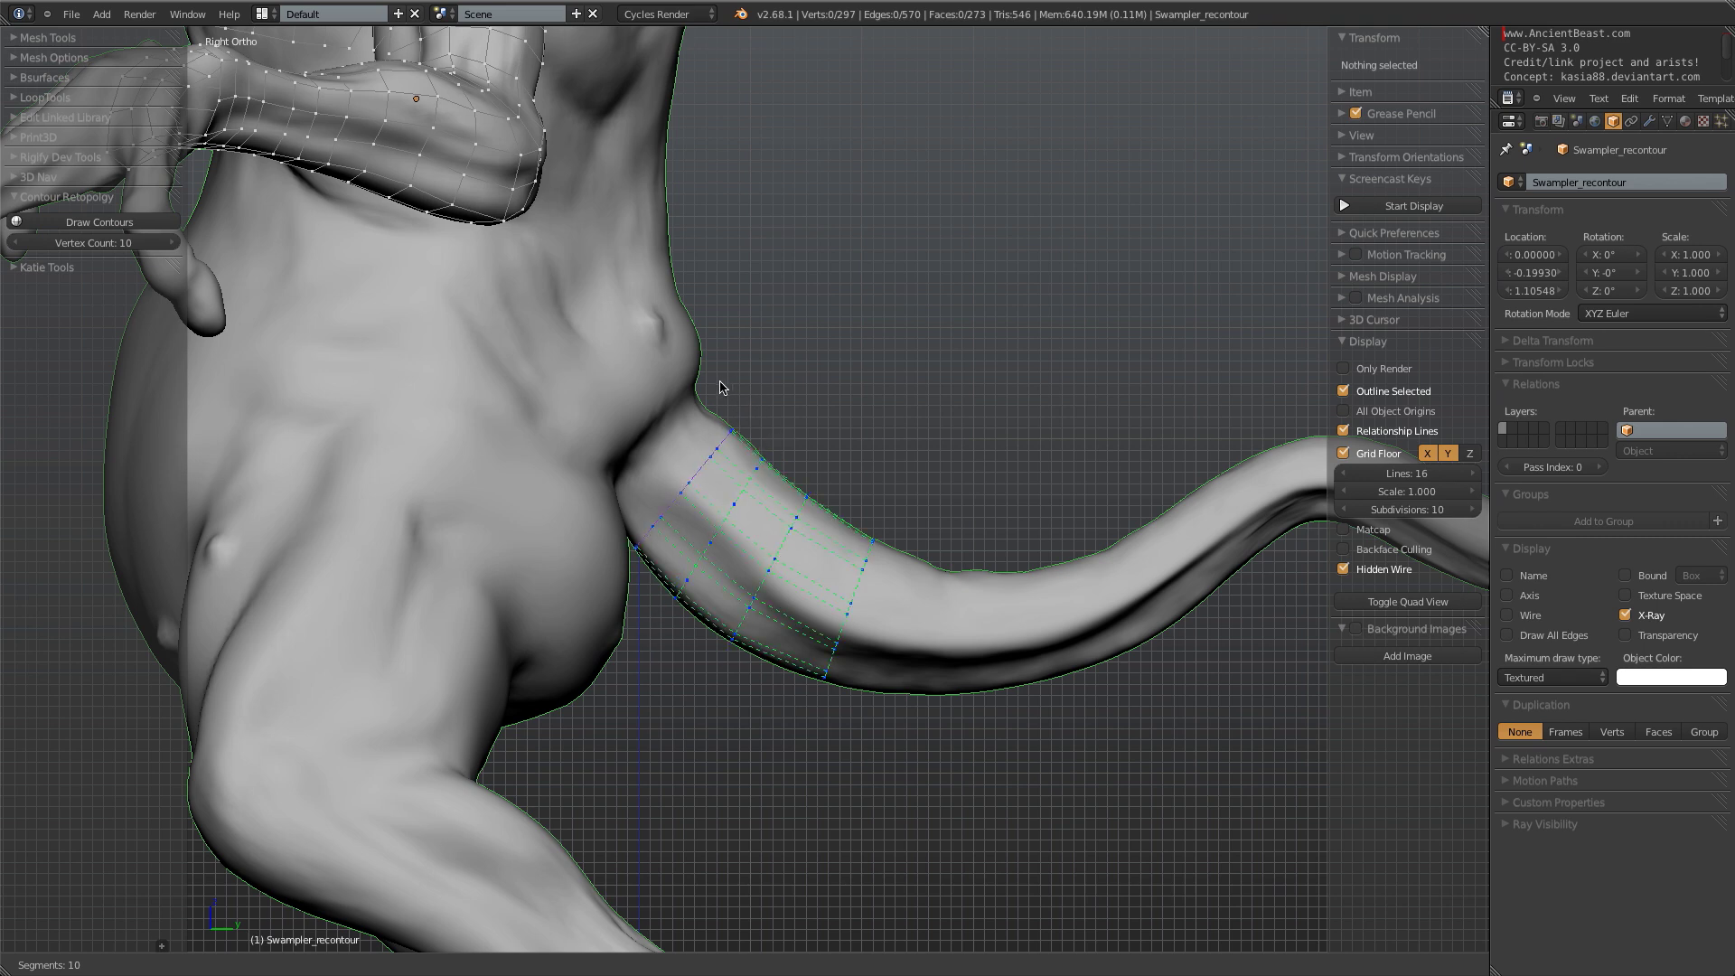
{"action": "middle_click_drag", "start_coordinate": [737, 493], "coordinate": [837, 370]}
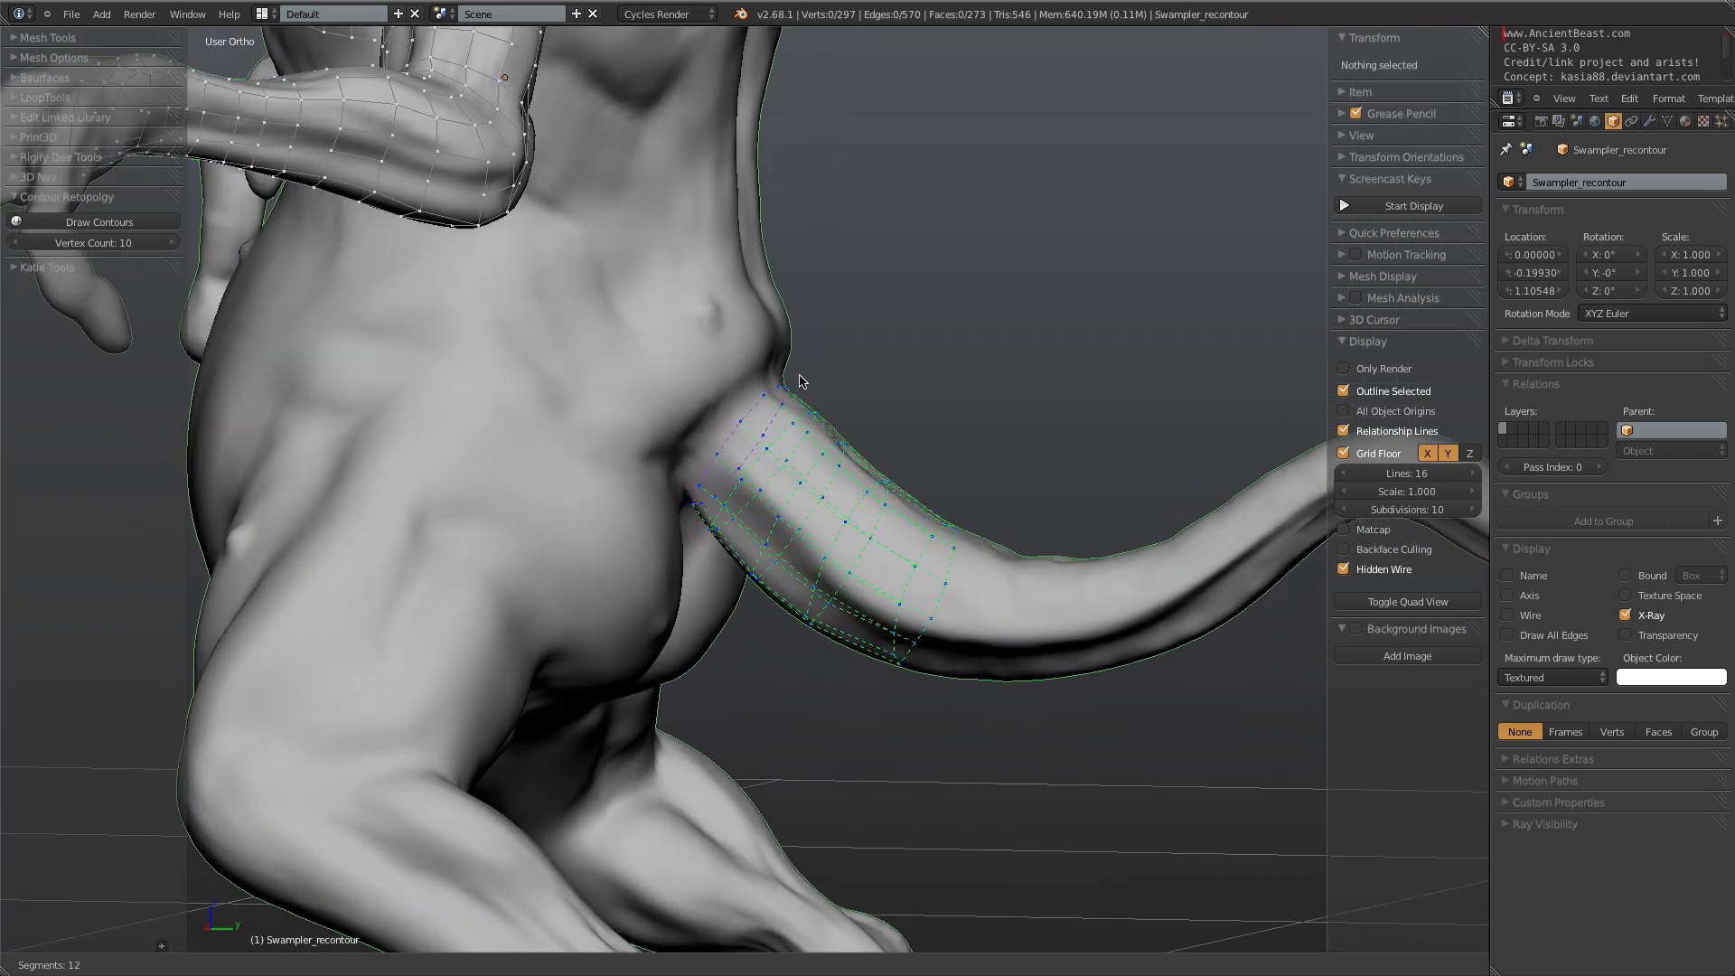
{"action": "key", "text": "Return"}
- Delete one lengthwise half of the tail mesh in wireframe front view, keeping the centre line
{"action": "middle_click_drag", "start_coordinate": [890, 464], "coordinate": [696, 551]}
{"action": "key", "text": "KP_1"}
{"action": "key", "text": "z"}
{"action": "middle_click_drag", "start_coordinate": [902, 156], "coordinate": [825, 392], "text": "shift"}
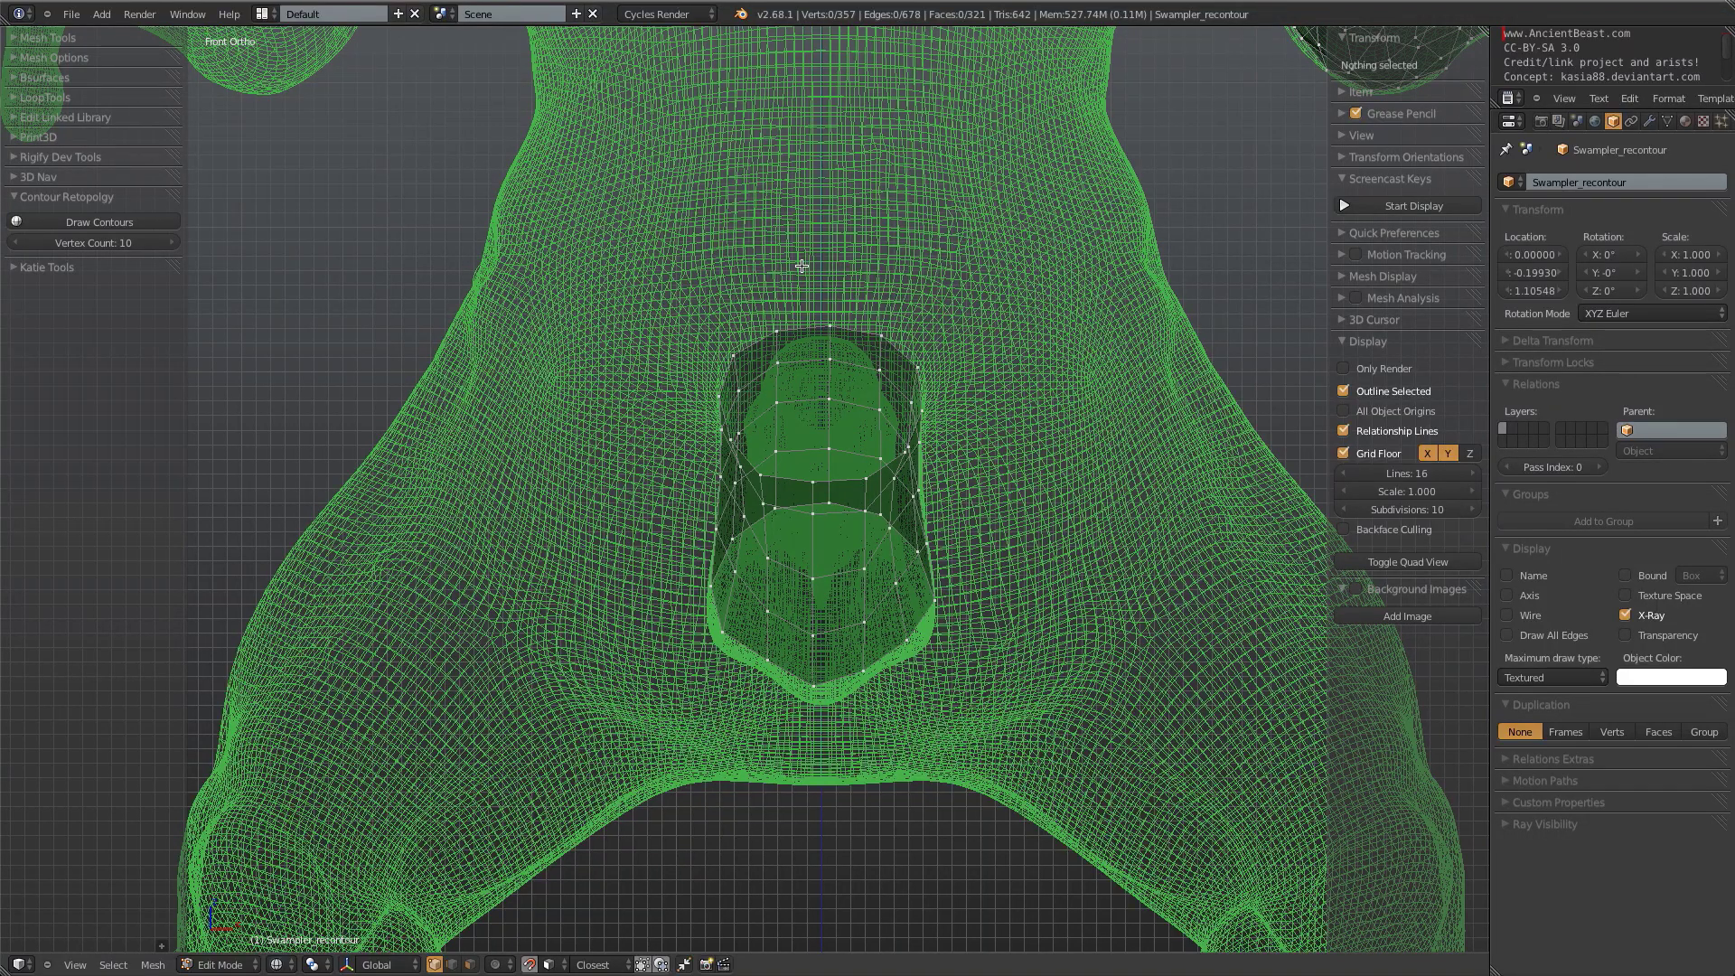
{"action": "left_click_drag", "start_coordinate": [807, 254], "coordinate": [633, 694]}
{"action": "key", "text": "x"}
{"action": "left_click", "coordinate": [889, 360]}
- Flatten the tail's upper and lower centre edge lines onto the mirror plane by scaling them to 0 along X
{"action": "right_click", "coordinate": [831, 355], "text": "alt"}
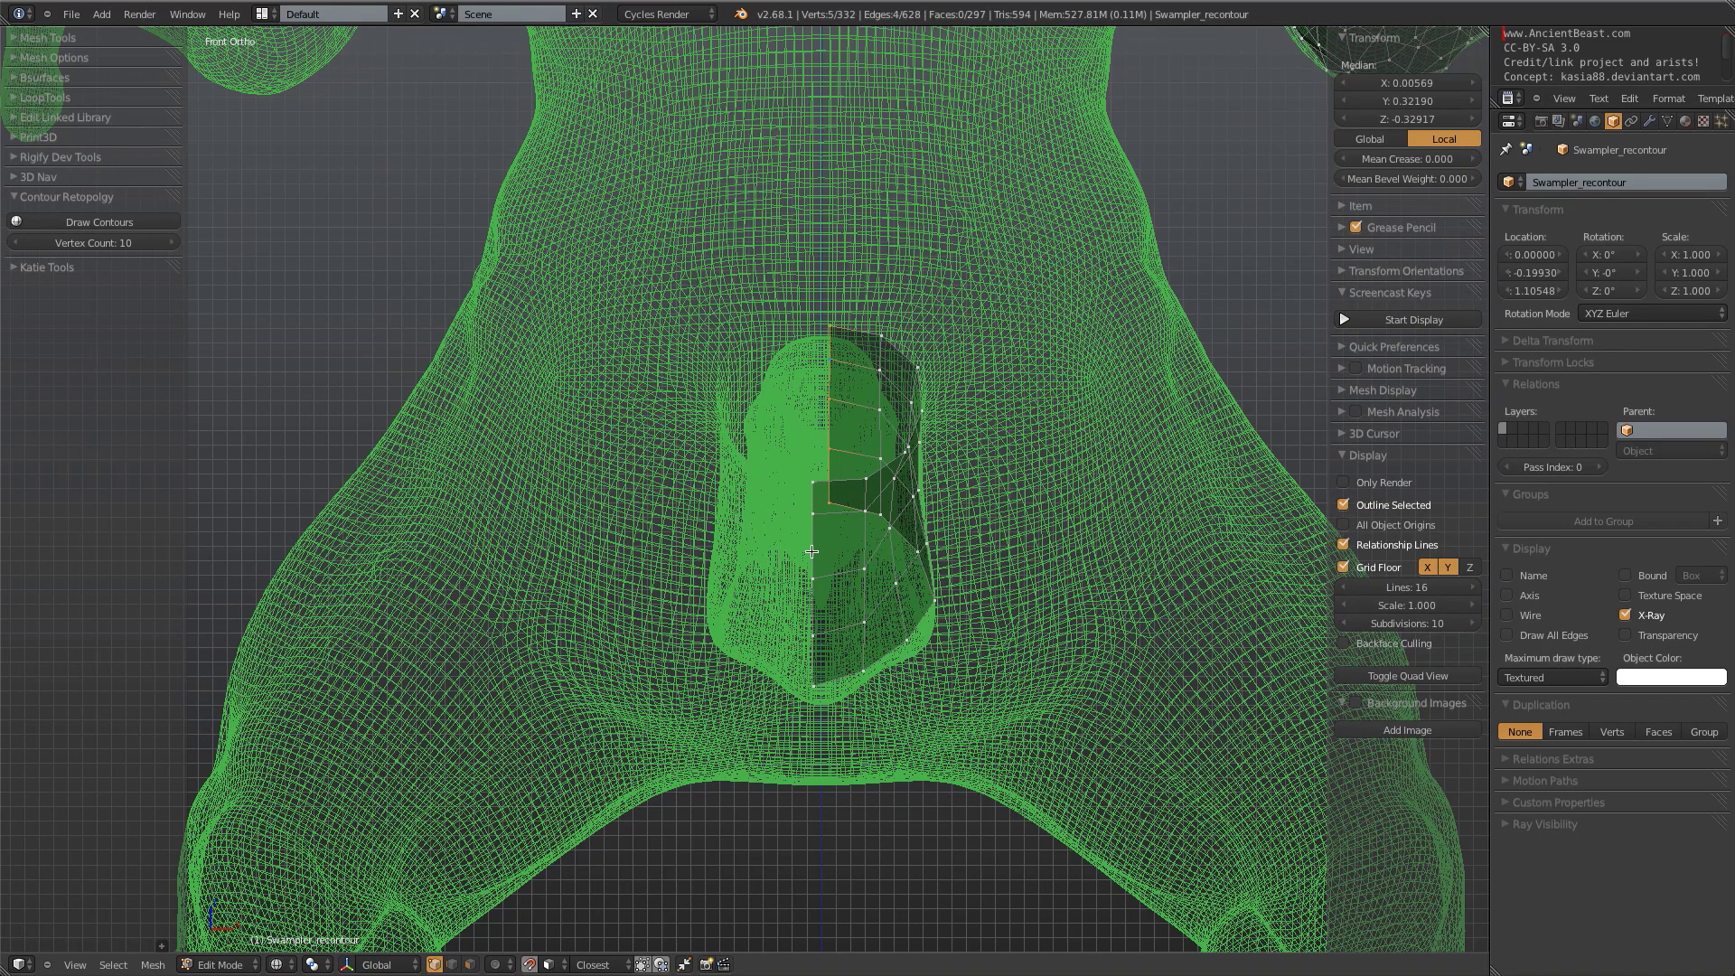
{"action": "key", "text": "s"}
{"action": "key", "text": "x"}
{"action": "key", "text": "0"}
{"action": "key", "text": "Escape"}
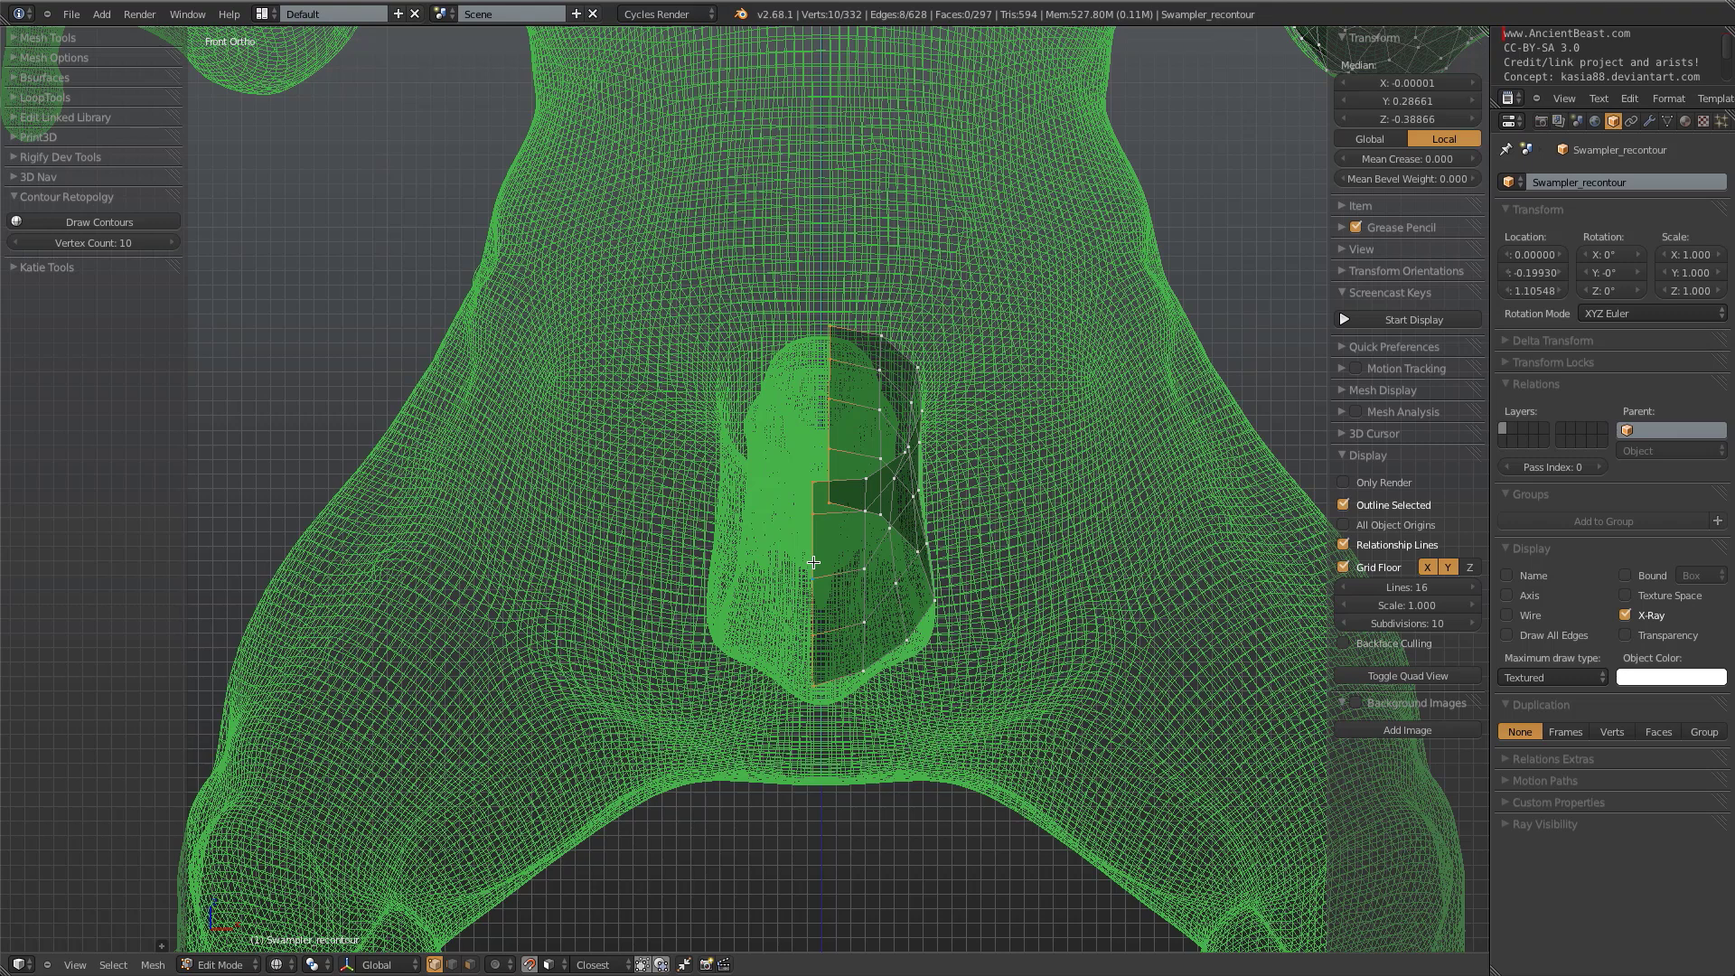
{"action": "key", "text": "s"}
{"action": "key", "text": "x"}
{"action": "key", "text": "0"}
{"action": "key", "text": "Return"}
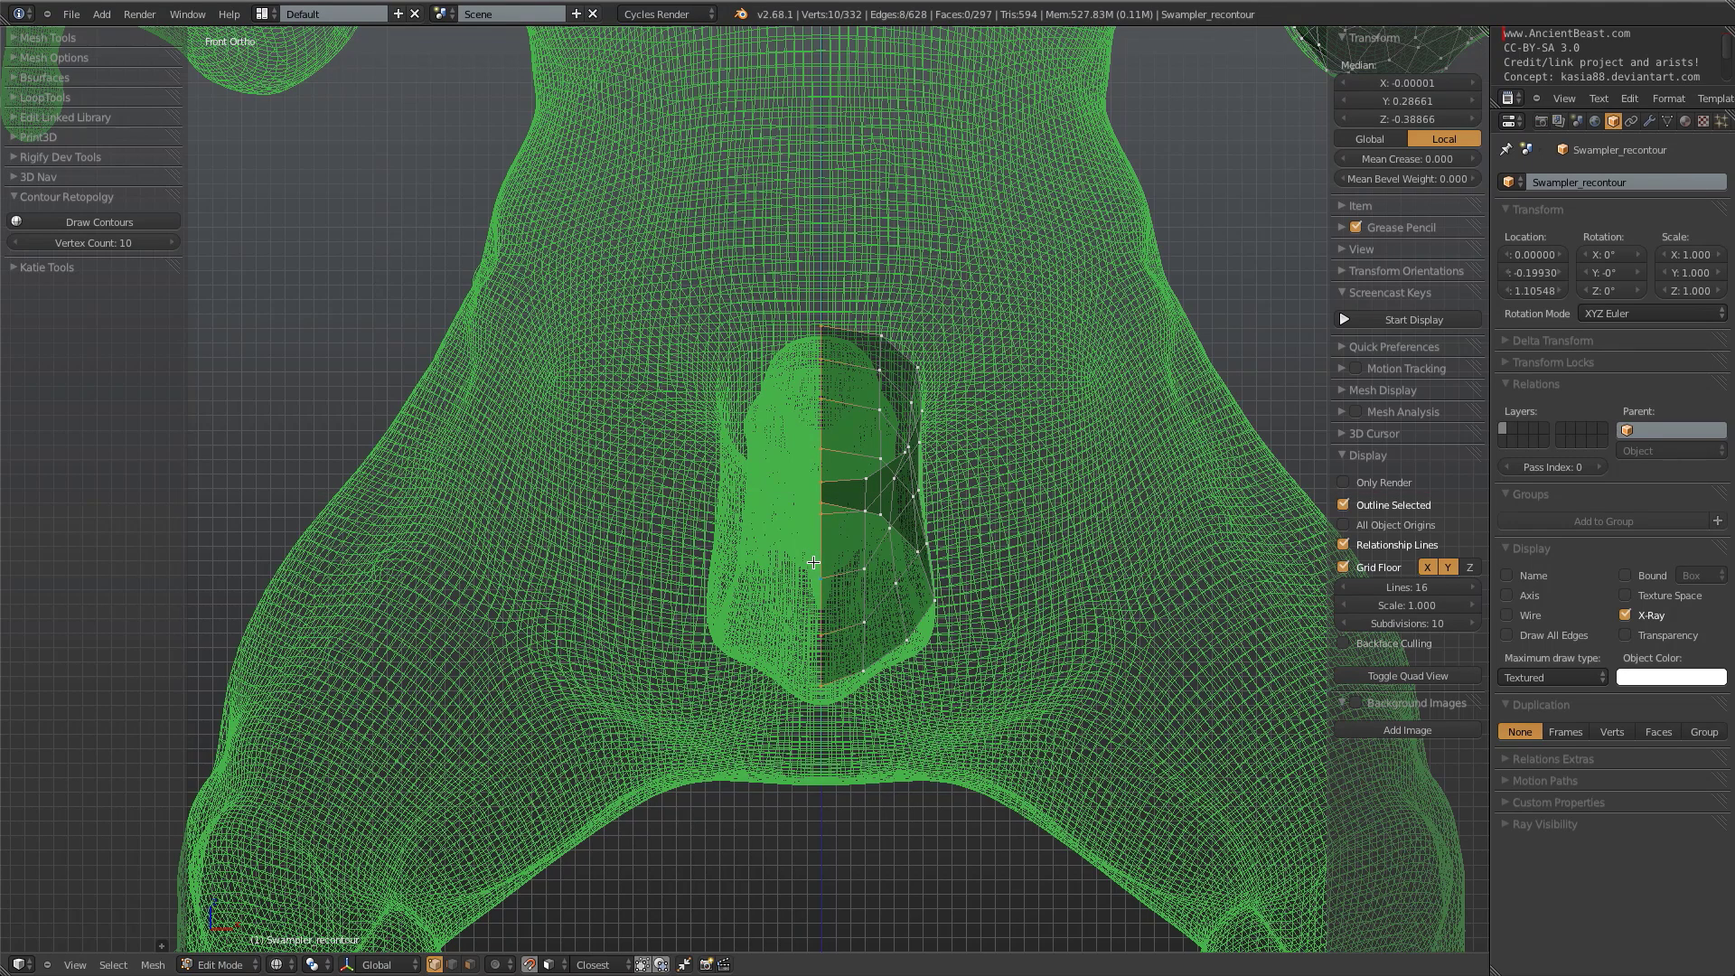
{"action": "mouse_move", "coordinate": [929, 376]}
{"action": "middle_mouse_down"}
{"action": "mouse_move", "coordinate": [763, 499]}
{"action": "mouse_move", "coordinate": [723, 407]}
{"action": "mouse_move", "coordinate": [236, 513]}
{"action": "mouse_move", "coordinate": [561, 470]}
{"action": "mouse_move", "coordinate": [660, 499]}
{"action": "middle_mouse_up"}
{"action": "key", "text": "z"}
{"action": "key", "text": "a"}
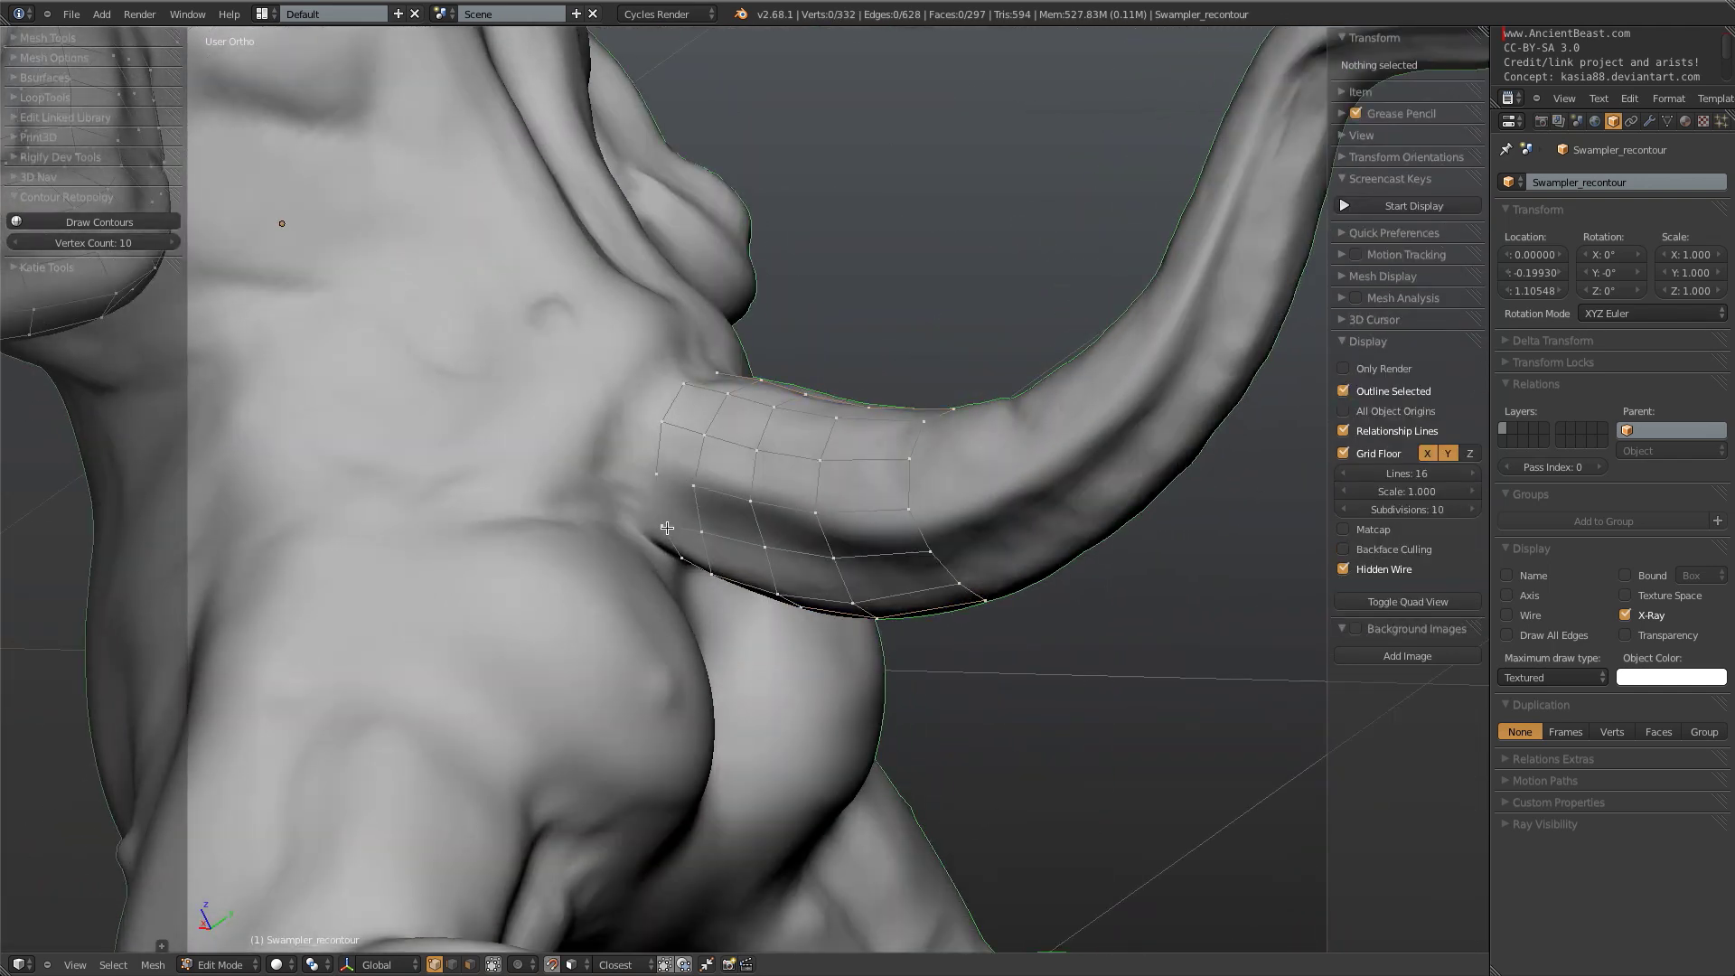
- Move the side vertices of the first tail loop closer to the body
{"action": "right_click", "coordinate": [667, 528]}
{"action": "right_click", "coordinate": [659, 477], "text": "shift"}
{"action": "key", "text": "g"}
{"action": "left_click", "coordinate": [644, 505]}
{"action": "right_click", "coordinate": [661, 414]}
{"action": "right_click_drag", "start_coordinate": [660, 411], "coordinate": [646, 408]}
- Add a Mirror modifier across X to the retopology mesh and enable clipping
{"action": "left_click", "coordinate": [1650, 120]}
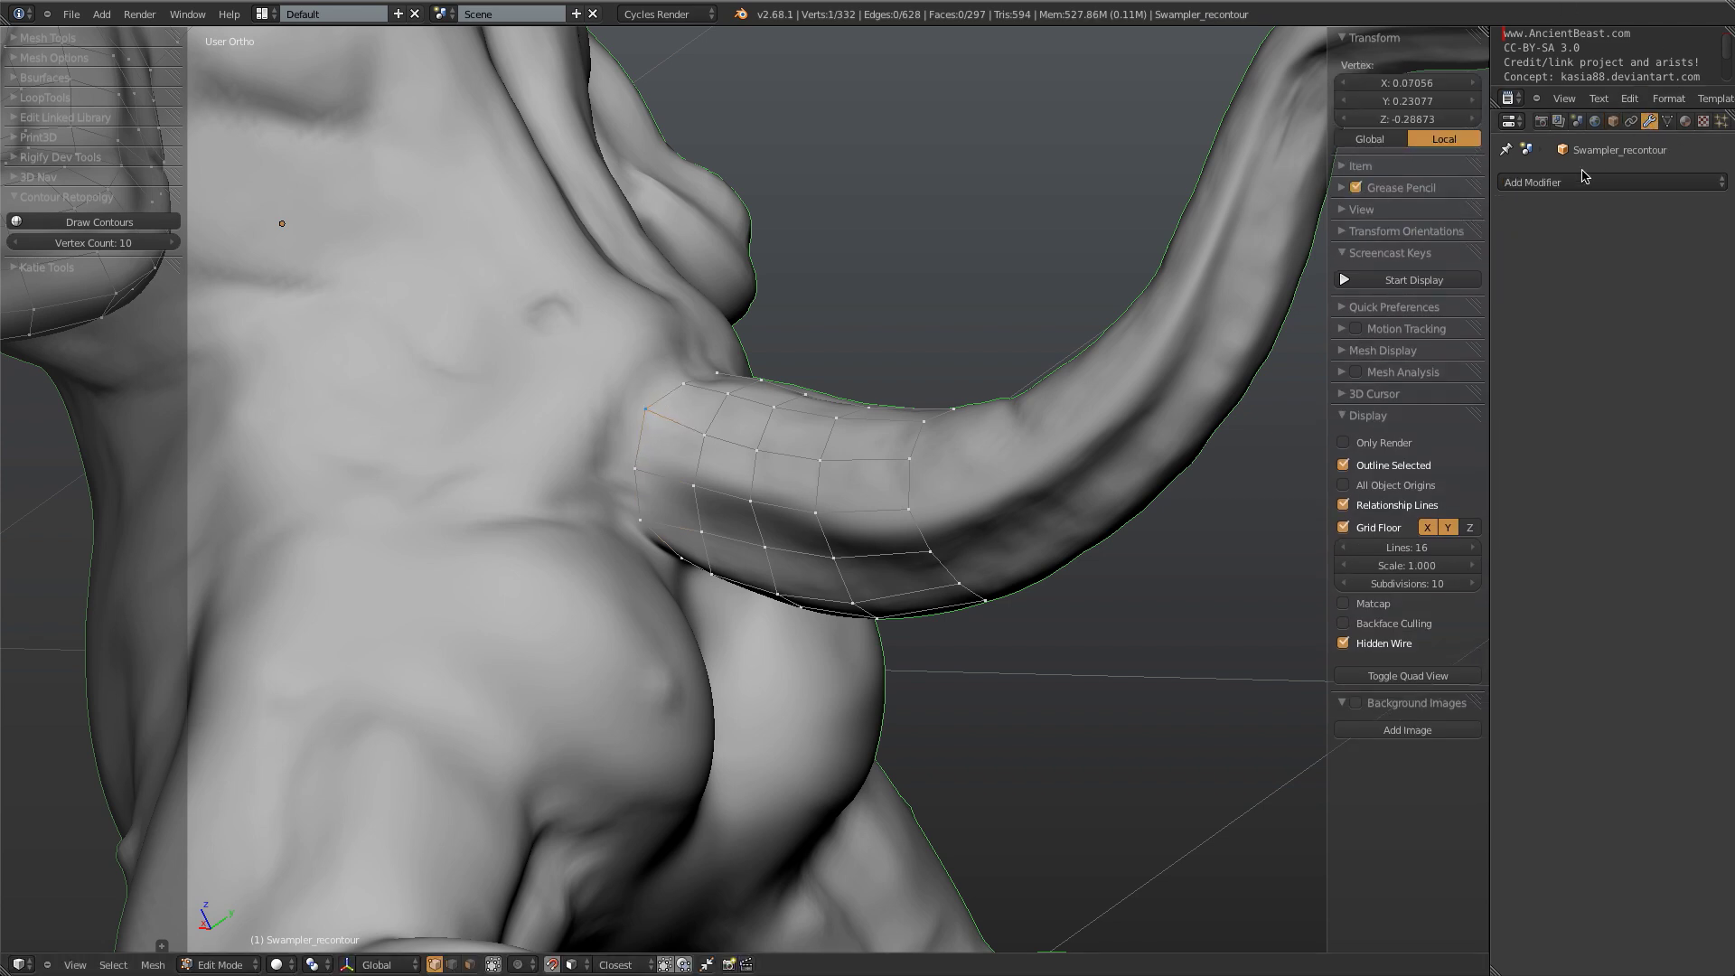
{"action": "left_click", "coordinate": [1585, 176]}
{"action": "left_click", "coordinate": [1342, 362]}
{"action": "left_click", "coordinate": [1570, 307]}
- Shift the top edge of the first tail loop toward the back and extrude the upper edges onto the lower back
{"action": "middle_click_drag", "start_coordinate": [852, 322], "coordinate": [701, 357]}
{"action": "key", "text": "a"}
{"action": "right_click", "coordinate": [687, 382]}
{"action": "right_click", "coordinate": [739, 349], "text": "shift"}
{"action": "key", "text": "g"}
{"action": "left_click", "coordinate": [724, 339]}
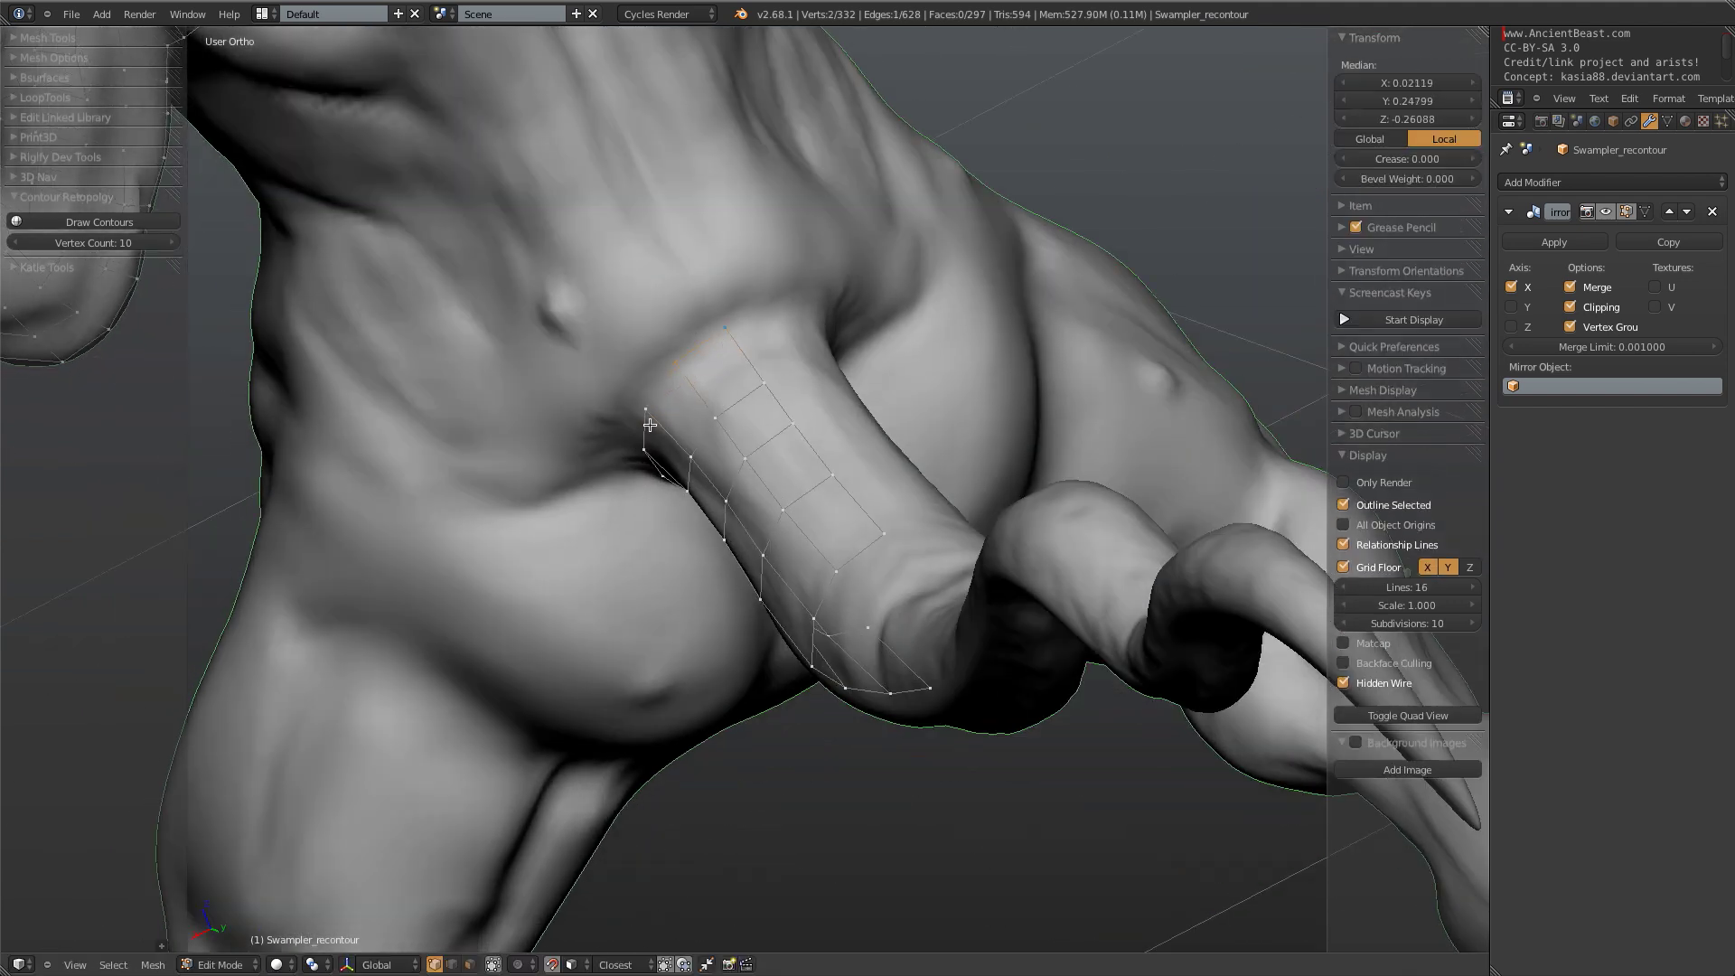
{"action": "key", "text": "e"}
{"action": "left_click", "coordinate": [702, 401]}
{"action": "middle_click_drag", "start_coordinate": [703, 403], "coordinate": [678, 393]}
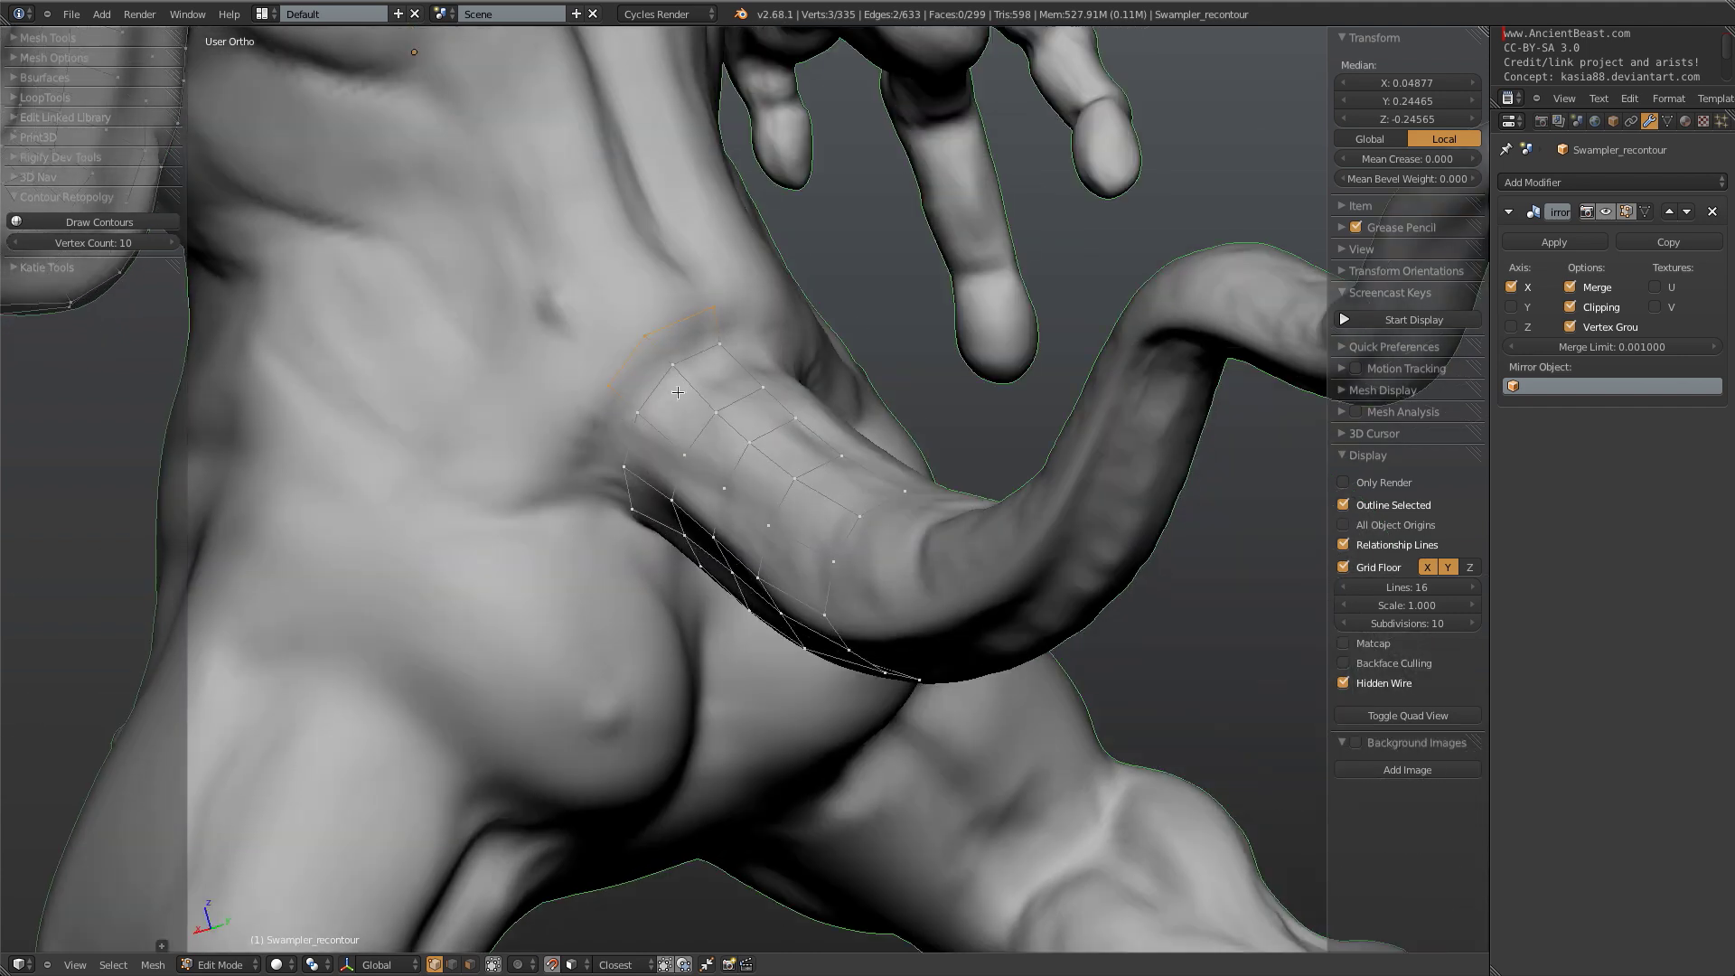
- Reposition the outer vertex of the new ring and fill two more quads down the side of the tail base
{"action": "right_click", "coordinate": [613, 388]}
{"action": "key", "text": "g"}
{"action": "left_click", "coordinate": [600, 389]}
{"action": "key", "text": "g"}
{"action": "left_click", "coordinate": [610, 470]}
{"action": "right_click", "coordinate": [624, 468]}
{"action": "key", "text": "f"}
{"action": "left_click", "coordinate": [600, 499]}
{"action": "middle_click_drag", "start_coordinate": [664, 551], "coordinate": [619, 526]}
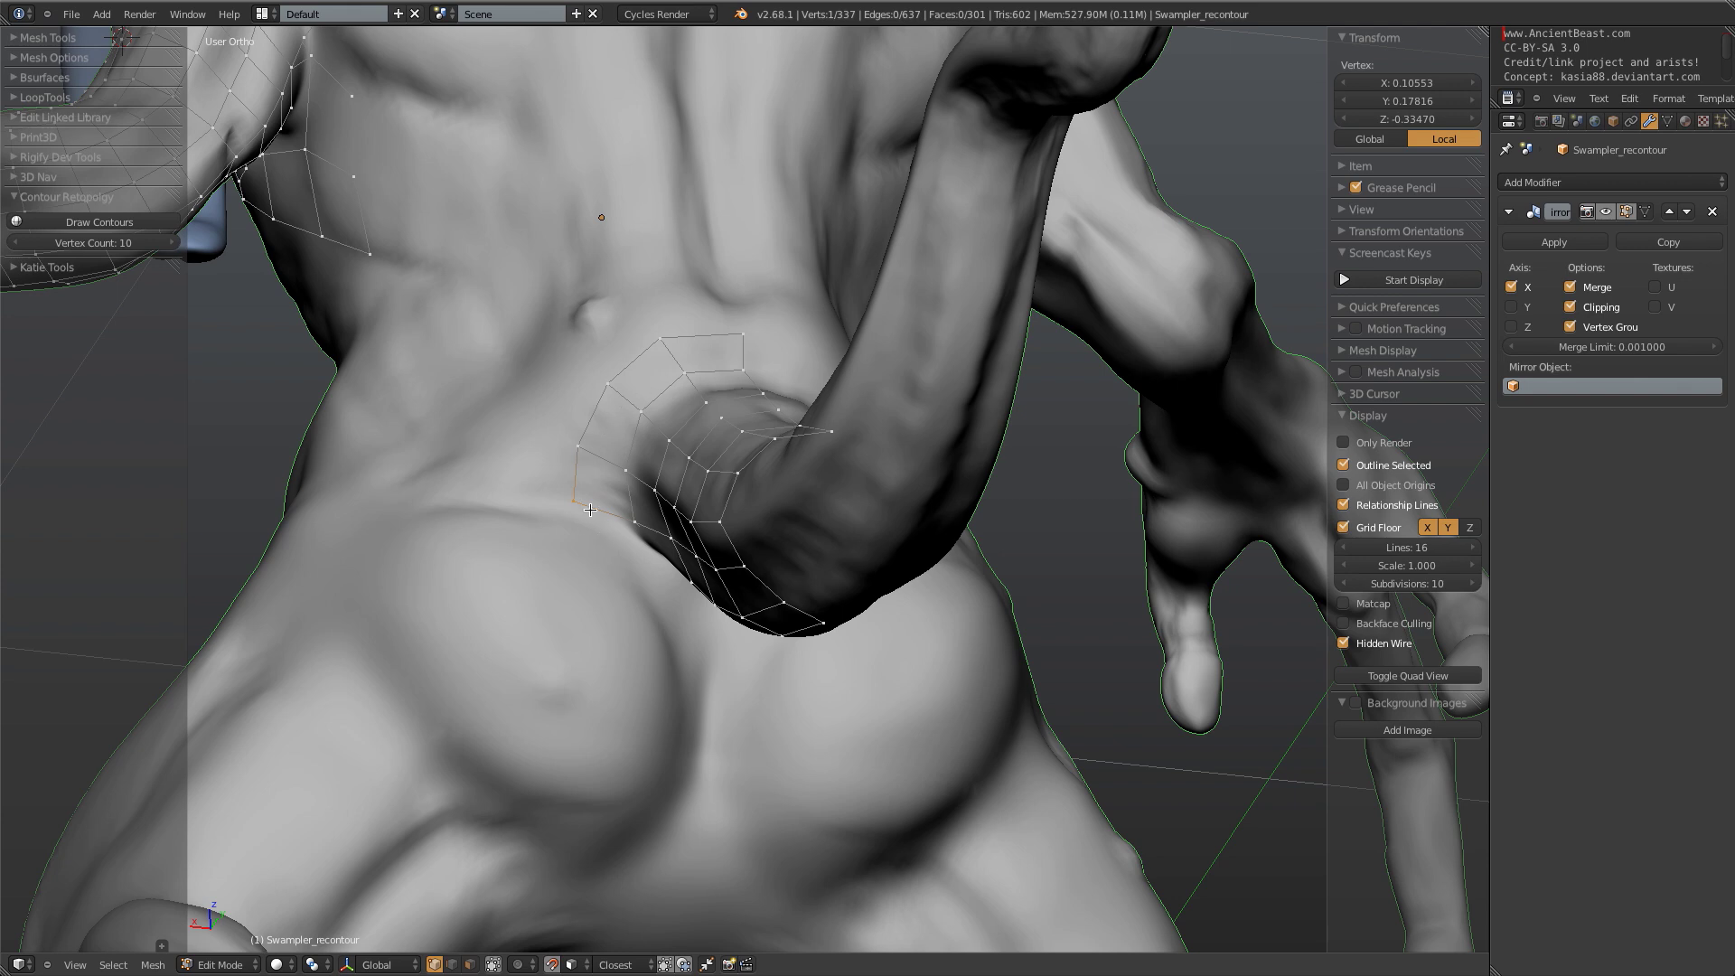
{"action": "middle_click_drag", "start_coordinate": [597, 590], "coordinate": [636, 453]}
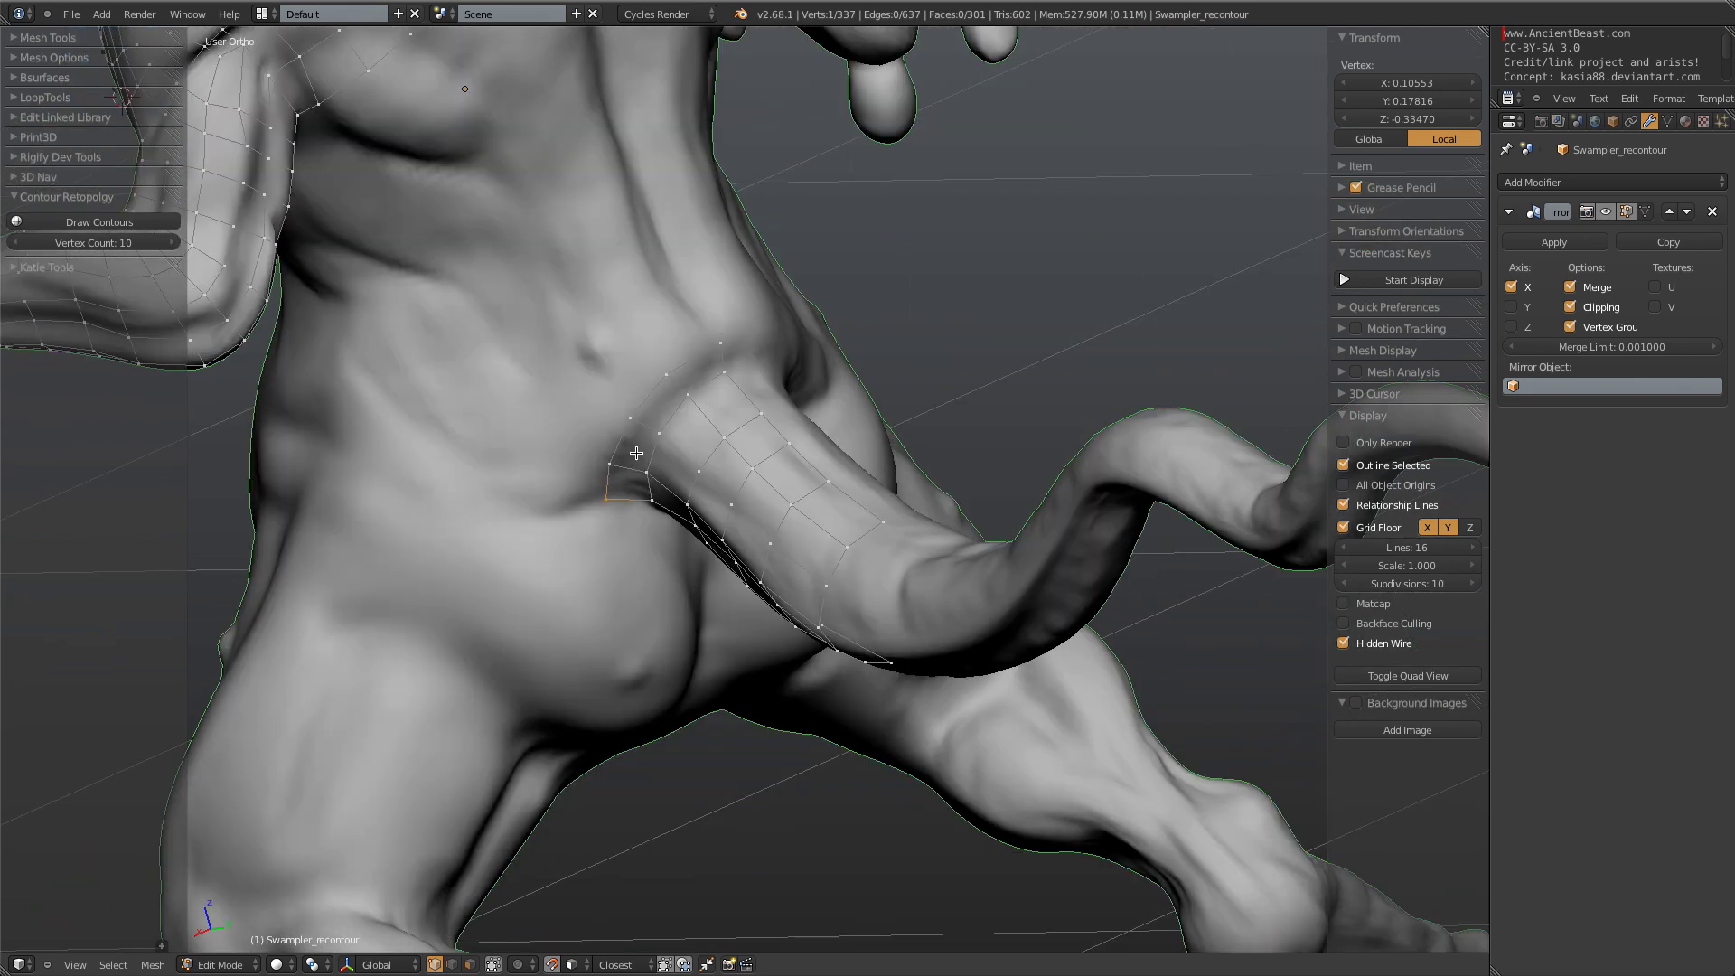
- Extrude two quads from the ring's lower end down onto the buttock, rotating the last edge to follow its inner contour
{"action": "middle_click_drag", "start_coordinate": [658, 548], "coordinate": [632, 511]}
{"action": "right_click", "coordinate": [655, 511], "text": "shift"}
{"action": "key", "text": "e"}
{"action": "left_click", "coordinate": [666, 559]}
{"action": "middle_click_drag", "start_coordinate": [719, 573], "coordinate": [641, 500]}
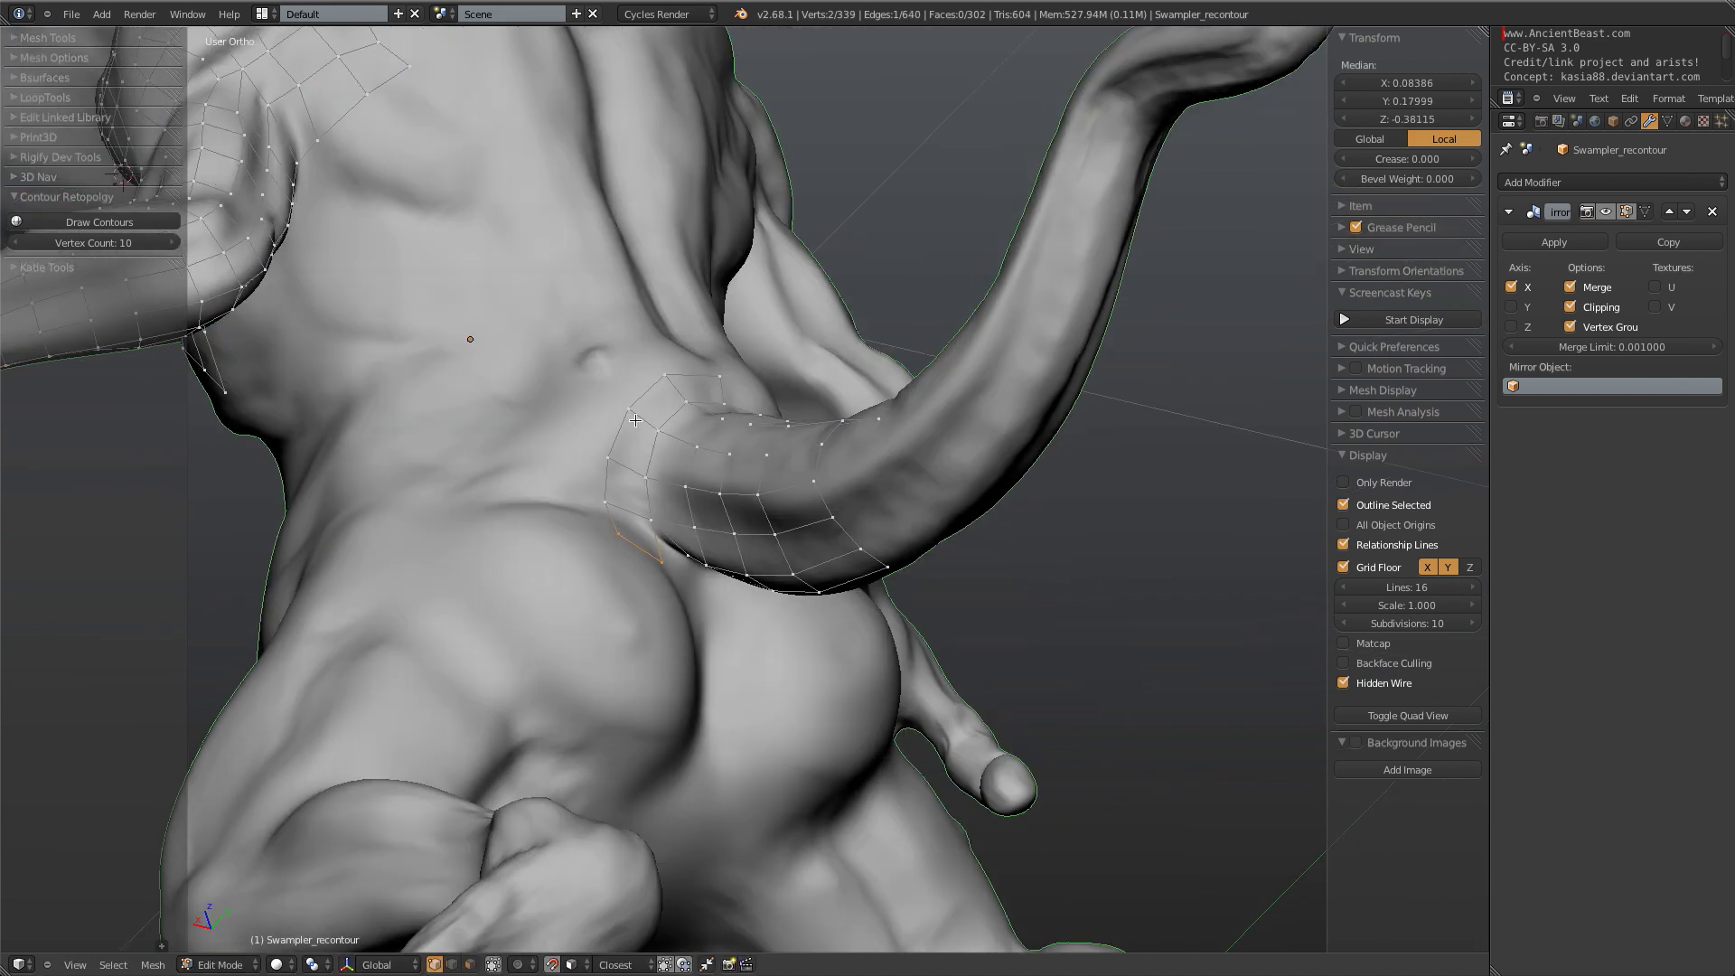
{"action": "middle_click_drag", "start_coordinate": [770, 401], "coordinate": [697, 588]}
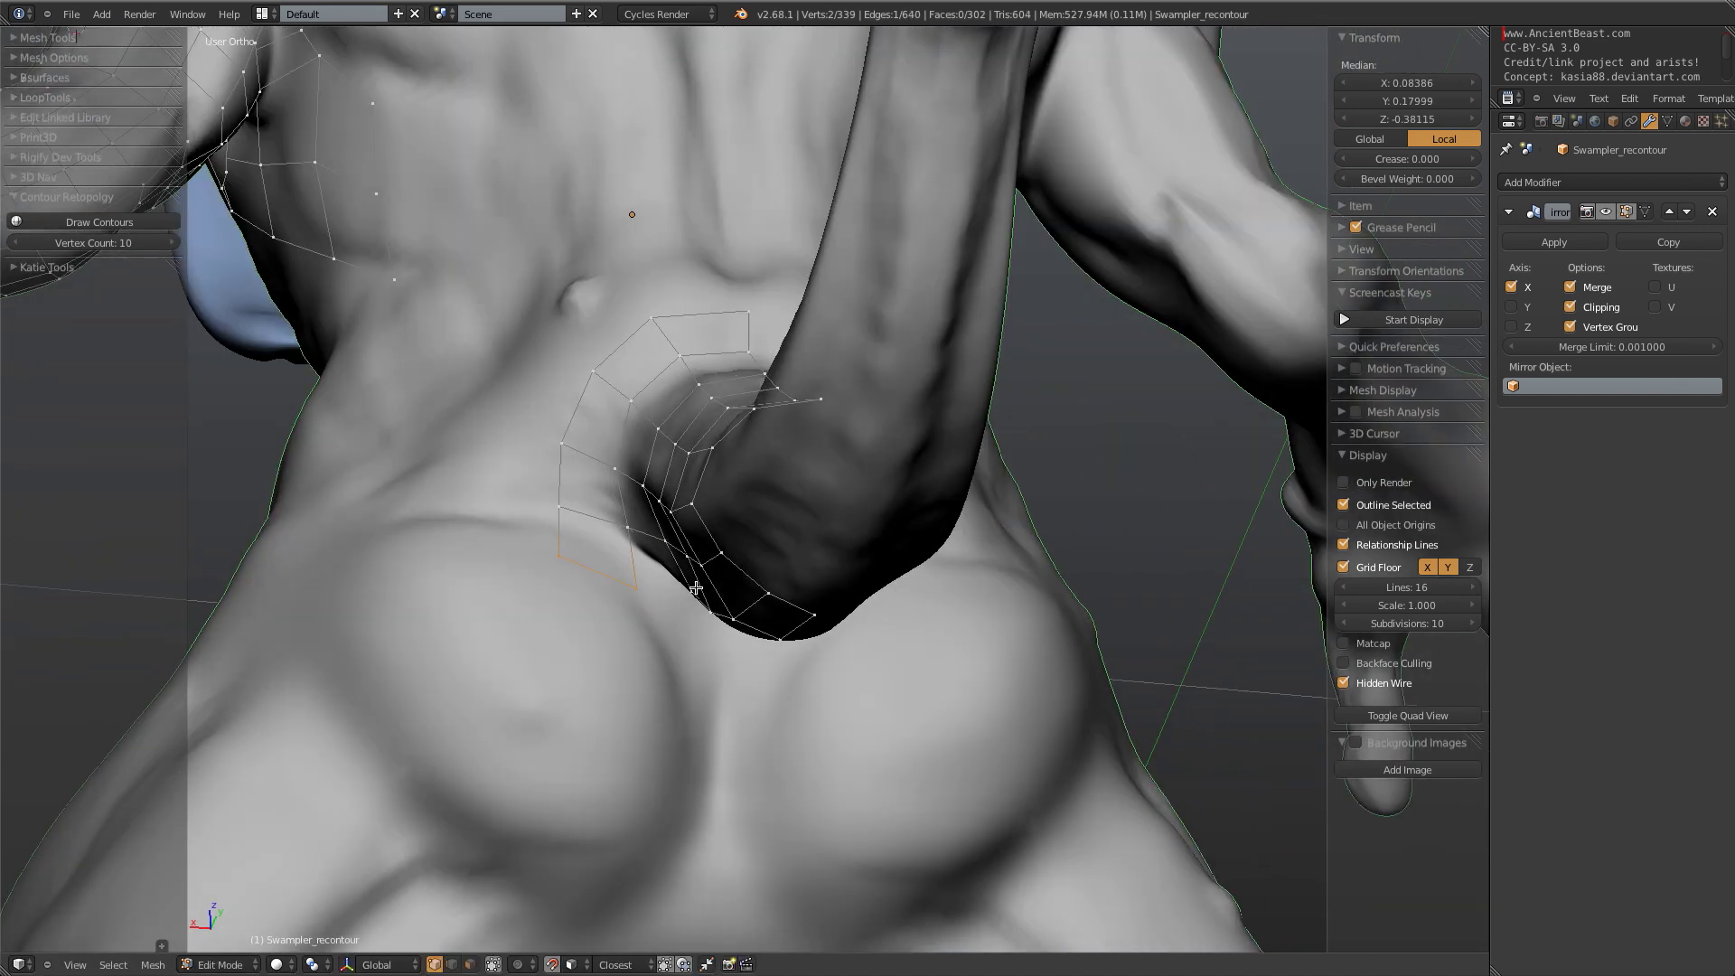
{"action": "key", "text": "e"}
{"action": "left_click", "coordinate": [699, 647]}
{"action": "key", "text": "r"}
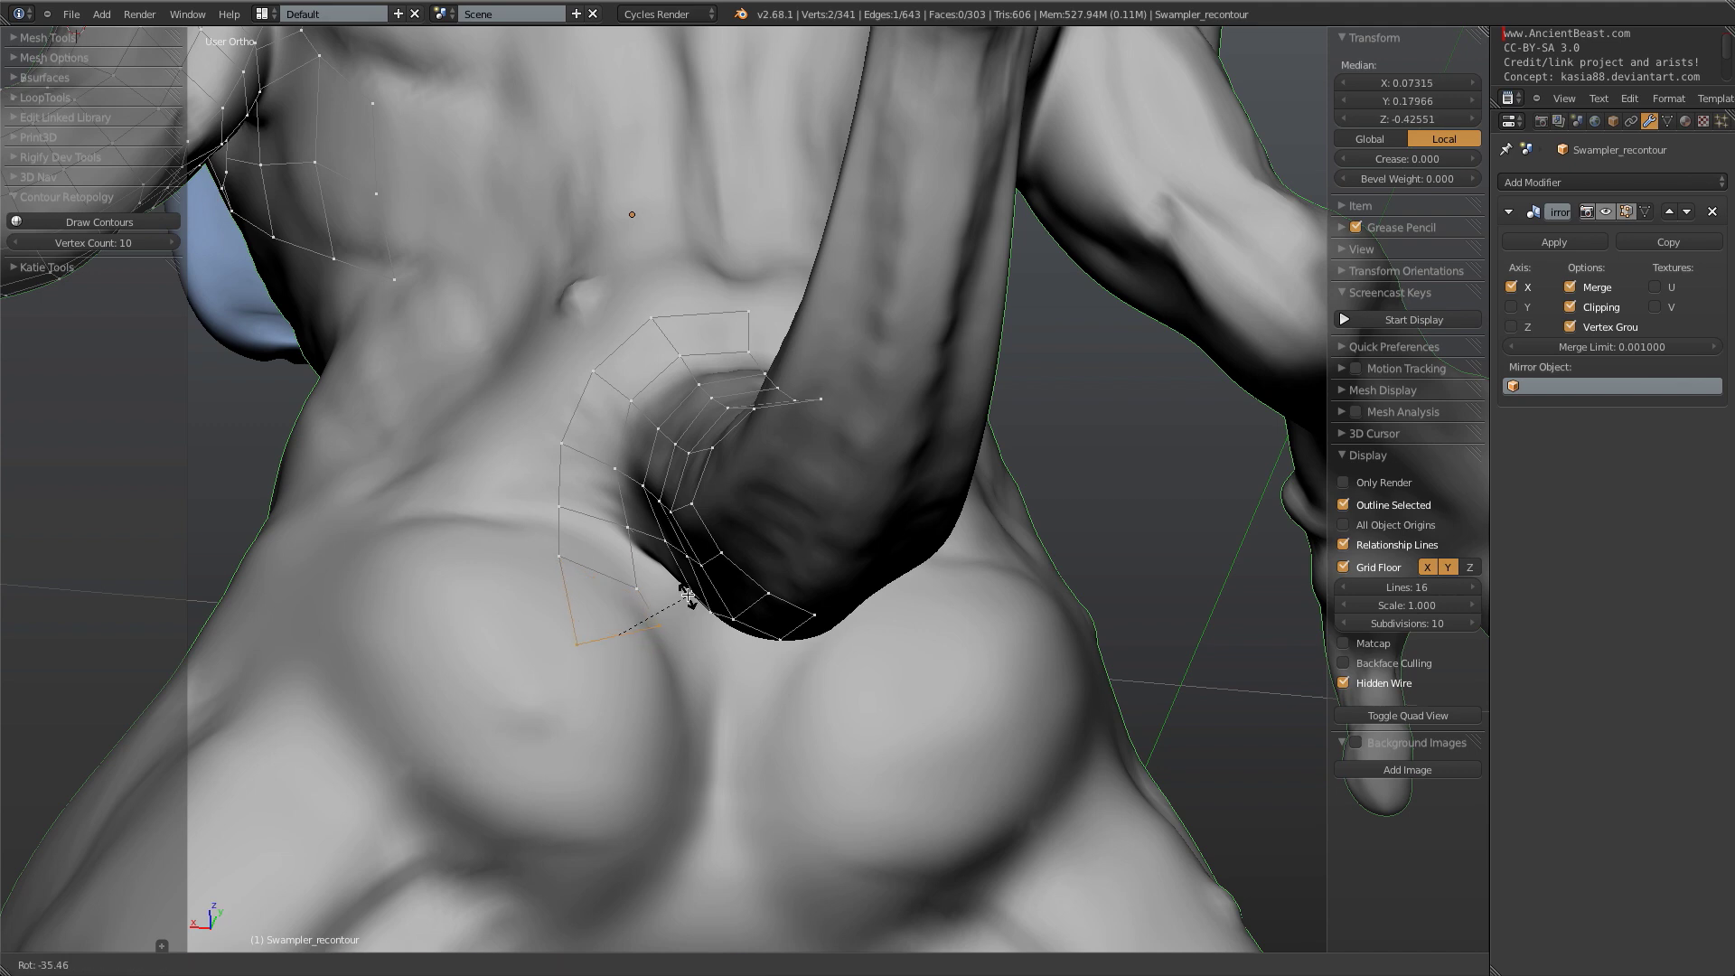
{"action": "left_click", "coordinate": [669, 617]}
- Extrude three more quads down the inner side of the buttock and rotate the last edge toward its underside
{"action": "key", "text": "e"}
{"action": "left_click", "coordinate": [707, 725]}
{"action": "key", "text": "e"}
{"action": "left_click", "coordinate": [709, 800]}
{"action": "middle_click_drag", "start_coordinate": [710, 799], "coordinate": [719, 579], "text": "shift"}
{"action": "key", "text": "e"}
{"action": "left_click", "coordinate": [690, 662]}
{"action": "key", "text": "r"}
{"action": "left_click", "coordinate": [683, 704]}
- Extrude two quads around the underside of the buttock, rotating the edge between them to follow the crease
{"action": "key", "text": "e"}
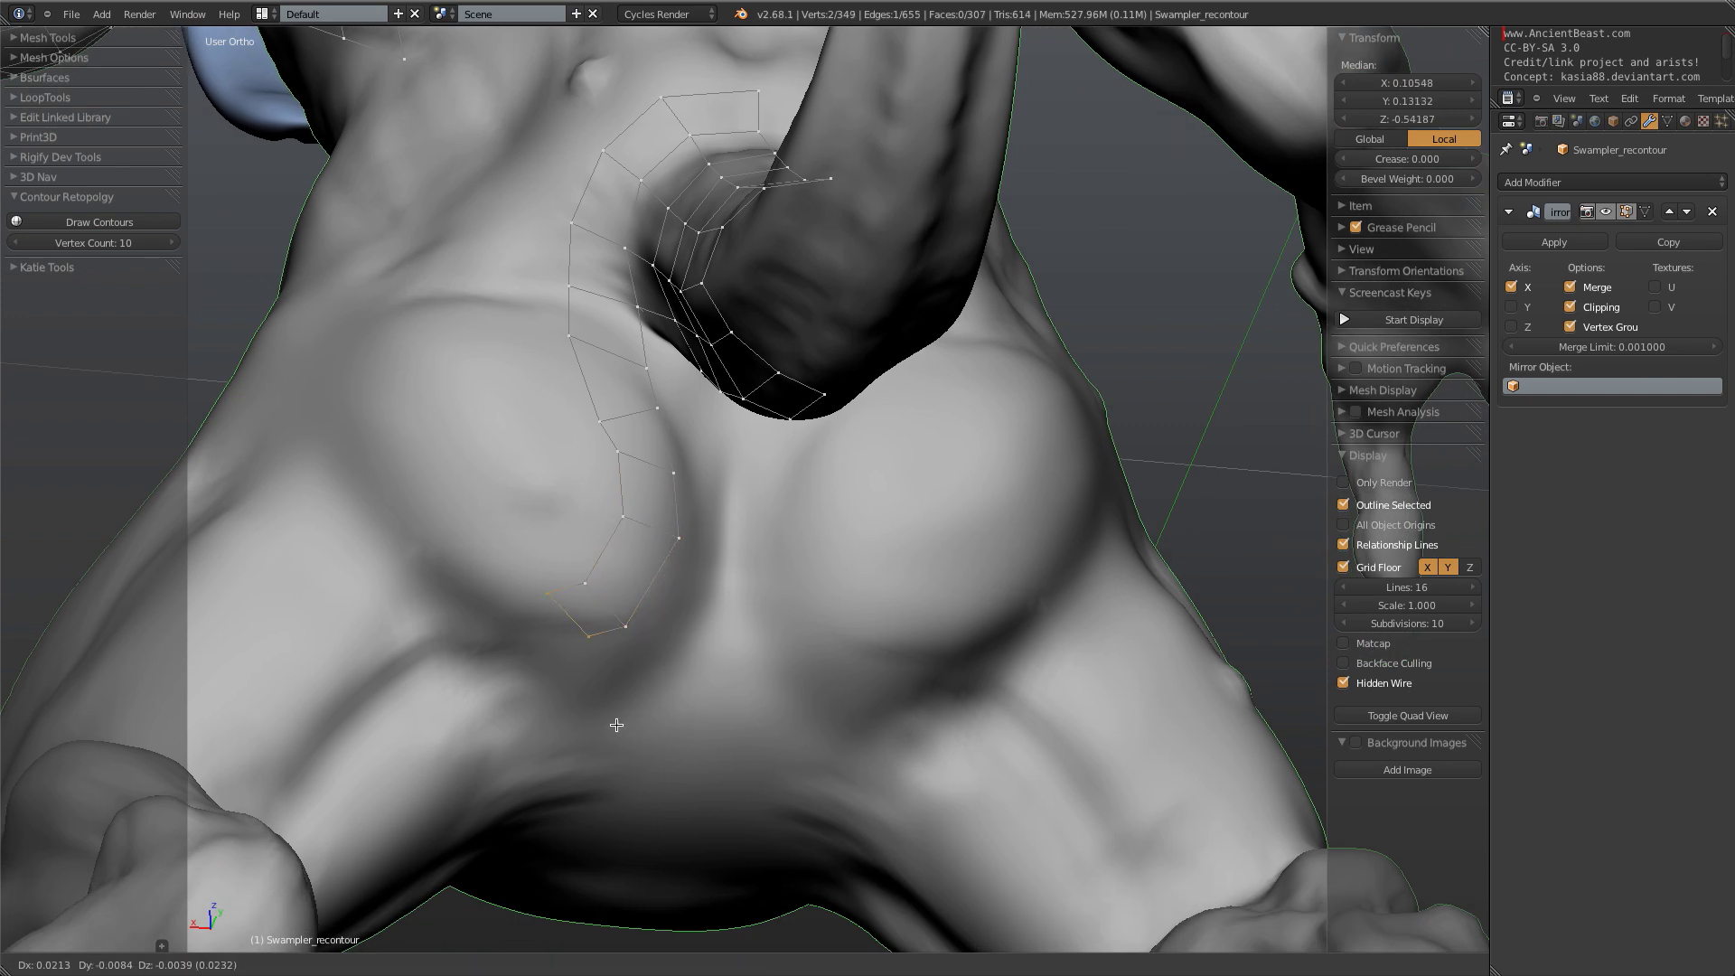
{"action": "left_click", "coordinate": [575, 750]}
{"action": "key", "text": "r"}
{"action": "left_click", "coordinate": [671, 689]}
{"action": "key", "text": "e"}
{"action": "left_click", "coordinate": [573, 749]}
- Adjust the upper vertex near the end of the buttock strip and extrude the strip's upper edge outward
{"action": "middle_click_drag", "start_coordinate": [649, 597], "coordinate": [632, 756], "text": "ctrl"}
{"action": "middle_click_drag", "start_coordinate": [664, 445], "coordinate": [781, 792]}
{"action": "key", "text": "a"}
{"action": "right_click", "coordinate": [705, 794]}
{"action": "key", "text": "g"}
{"action": "left_click", "coordinate": [697, 813]}
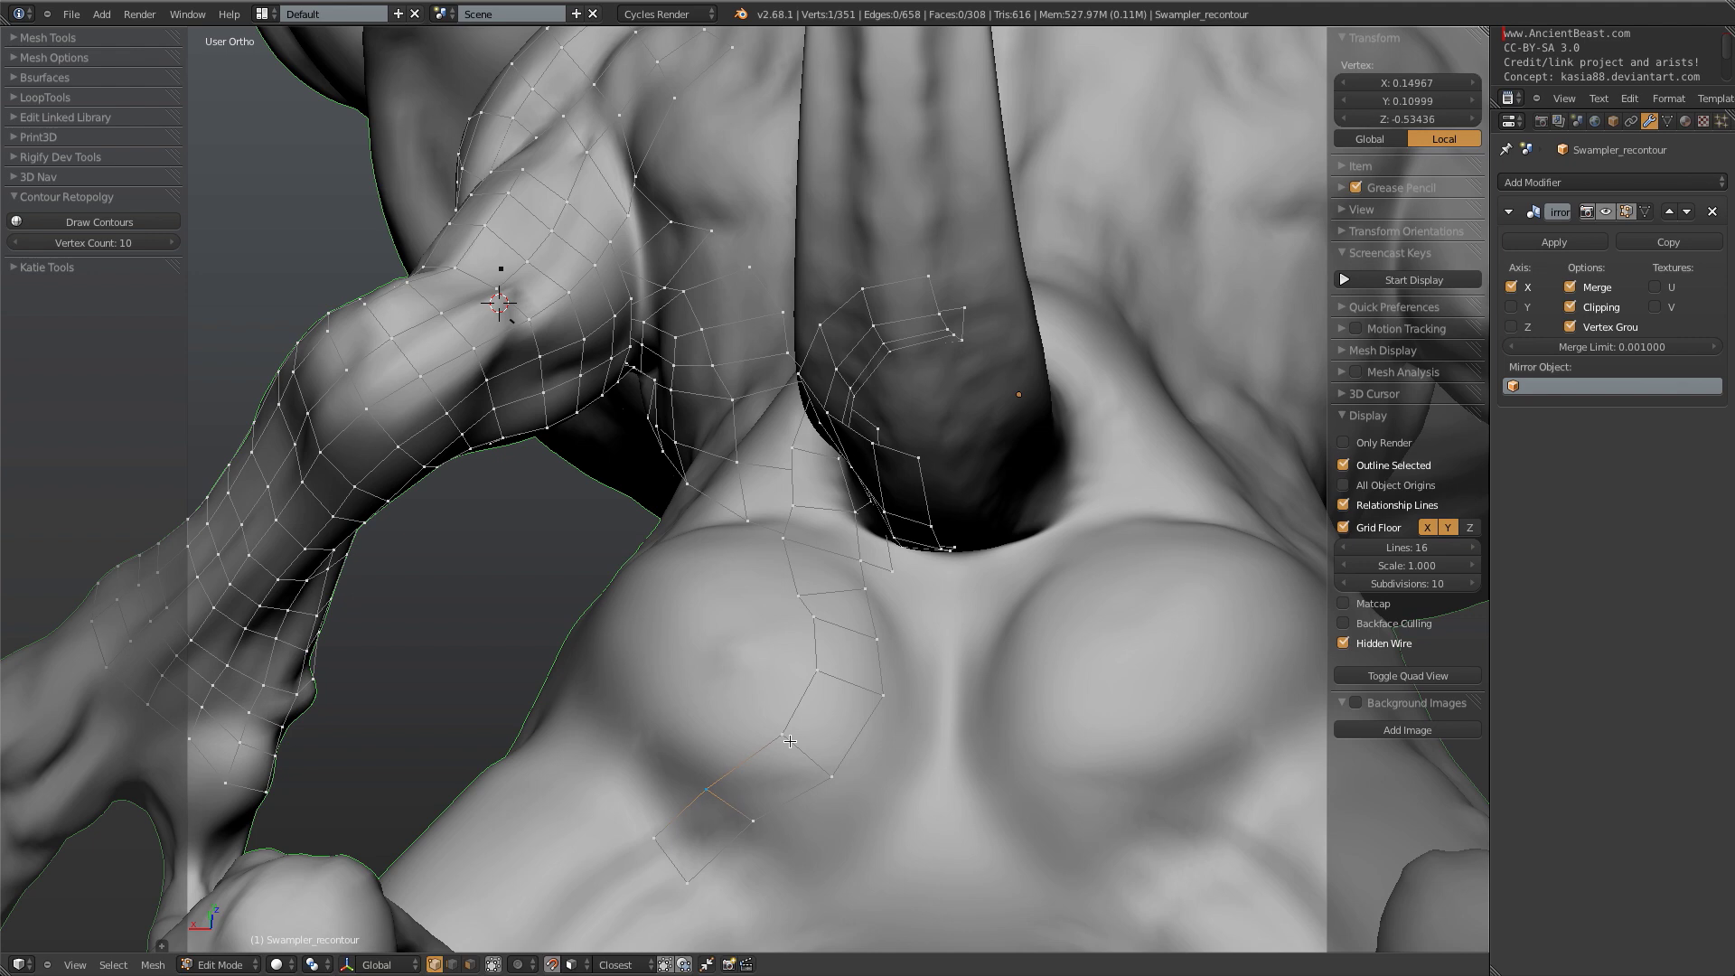
{"action": "right_click", "coordinate": [755, 746], "text": "shift"}
{"action": "key", "text": "e"}
{"action": "left_click", "coordinate": [705, 720]}
- Rotate, move and scale the extruded edge along the buttock's lower outer border, then extrude one more quad
{"action": "middle_click_drag", "start_coordinate": [678, 774], "coordinate": [805, 713]}
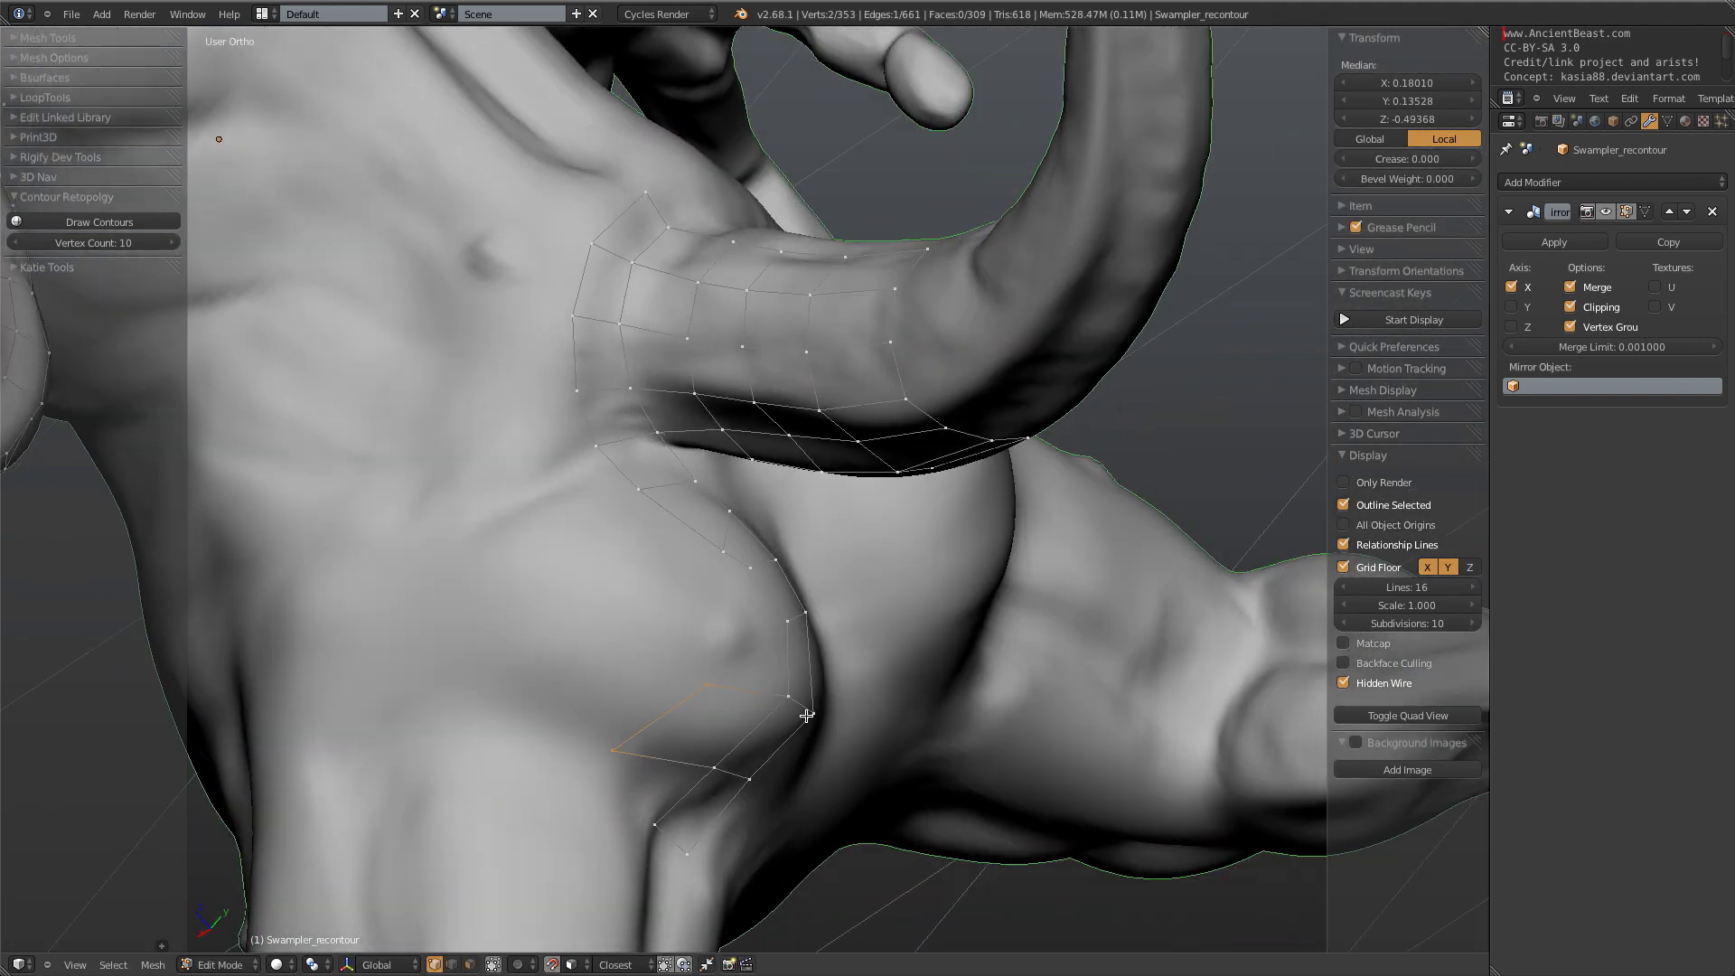
{"action": "key", "text": "r"}
{"action": "left_click", "coordinate": [687, 607]}
{"action": "key", "text": "g"}
{"action": "left_click", "coordinate": [601, 580]}
{"action": "key", "text": "s"}
{"action": "left_click", "coordinate": [583, 611]}
{"action": "key", "text": "r"}
{"action": "left_click", "coordinate": [548, 610]}
{"action": "key", "text": "g"}
{"action": "left_click", "coordinate": [521, 642]}
{"action": "key", "text": "e"}
{"action": "left_click", "coordinate": [695, 678]}
- Slide the strip's edge at the lower inner side of the buttock upward
{"action": "middle_click_drag", "start_coordinate": [695, 678], "coordinate": [878, 700]}
{"action": "right_click", "coordinate": [882, 714]}
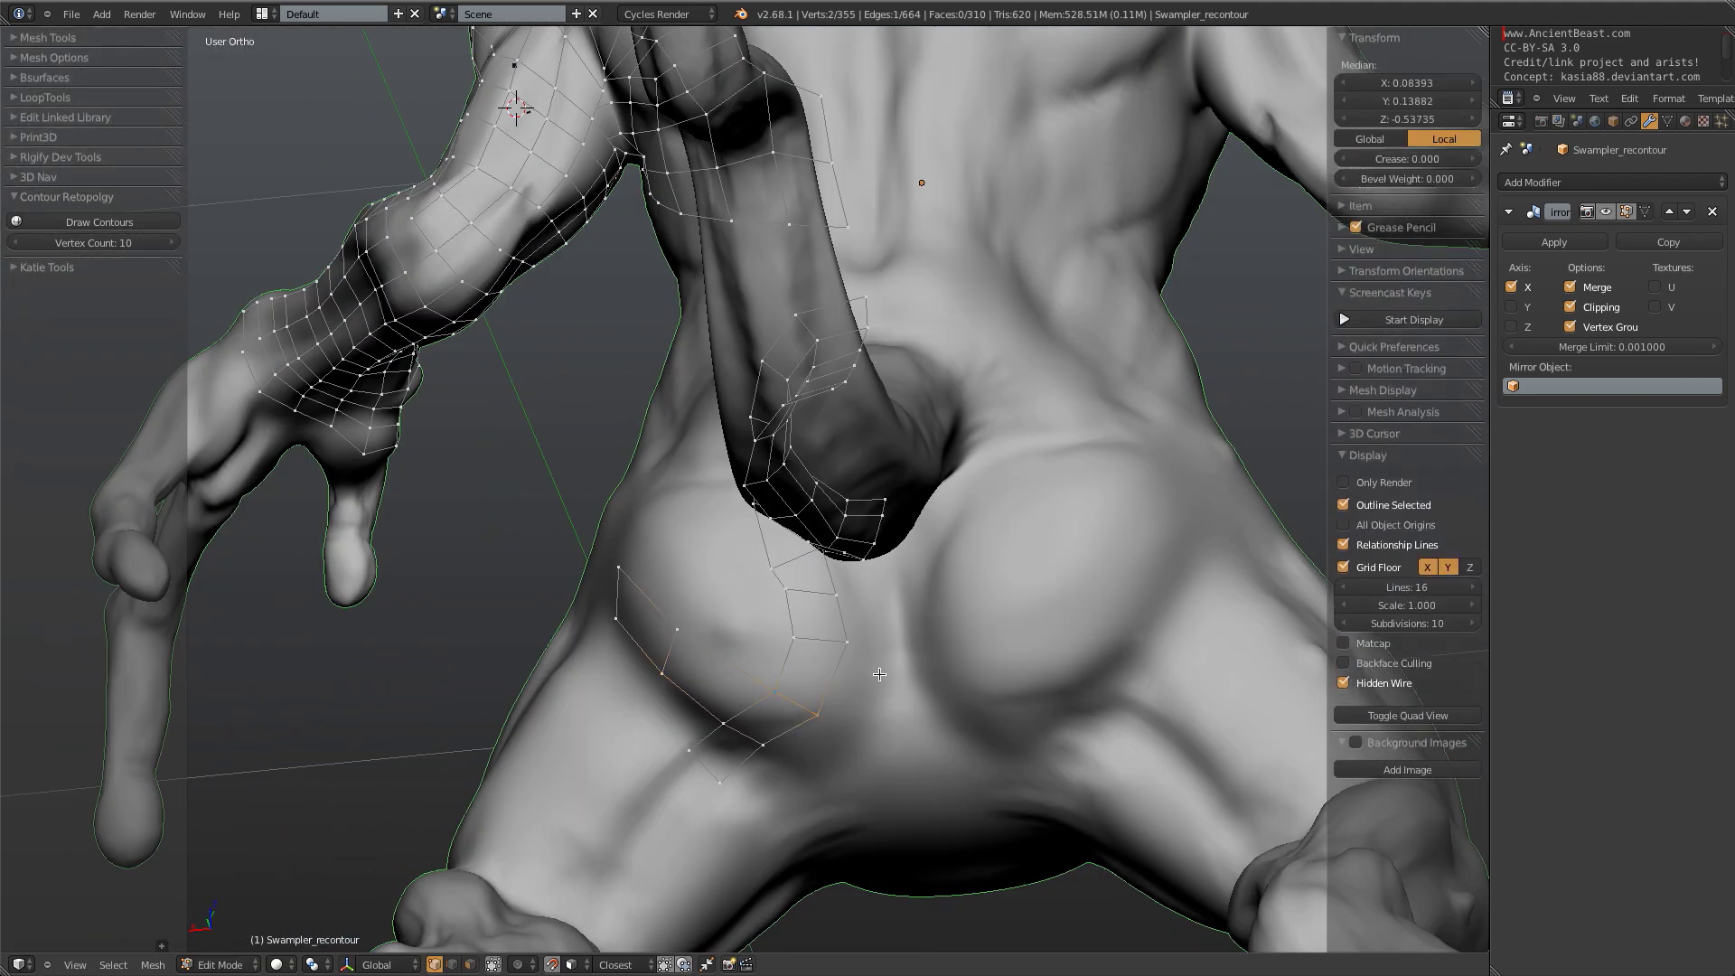
{"action": "key", "text": "g"}
{"action": "key", "text": "g"}
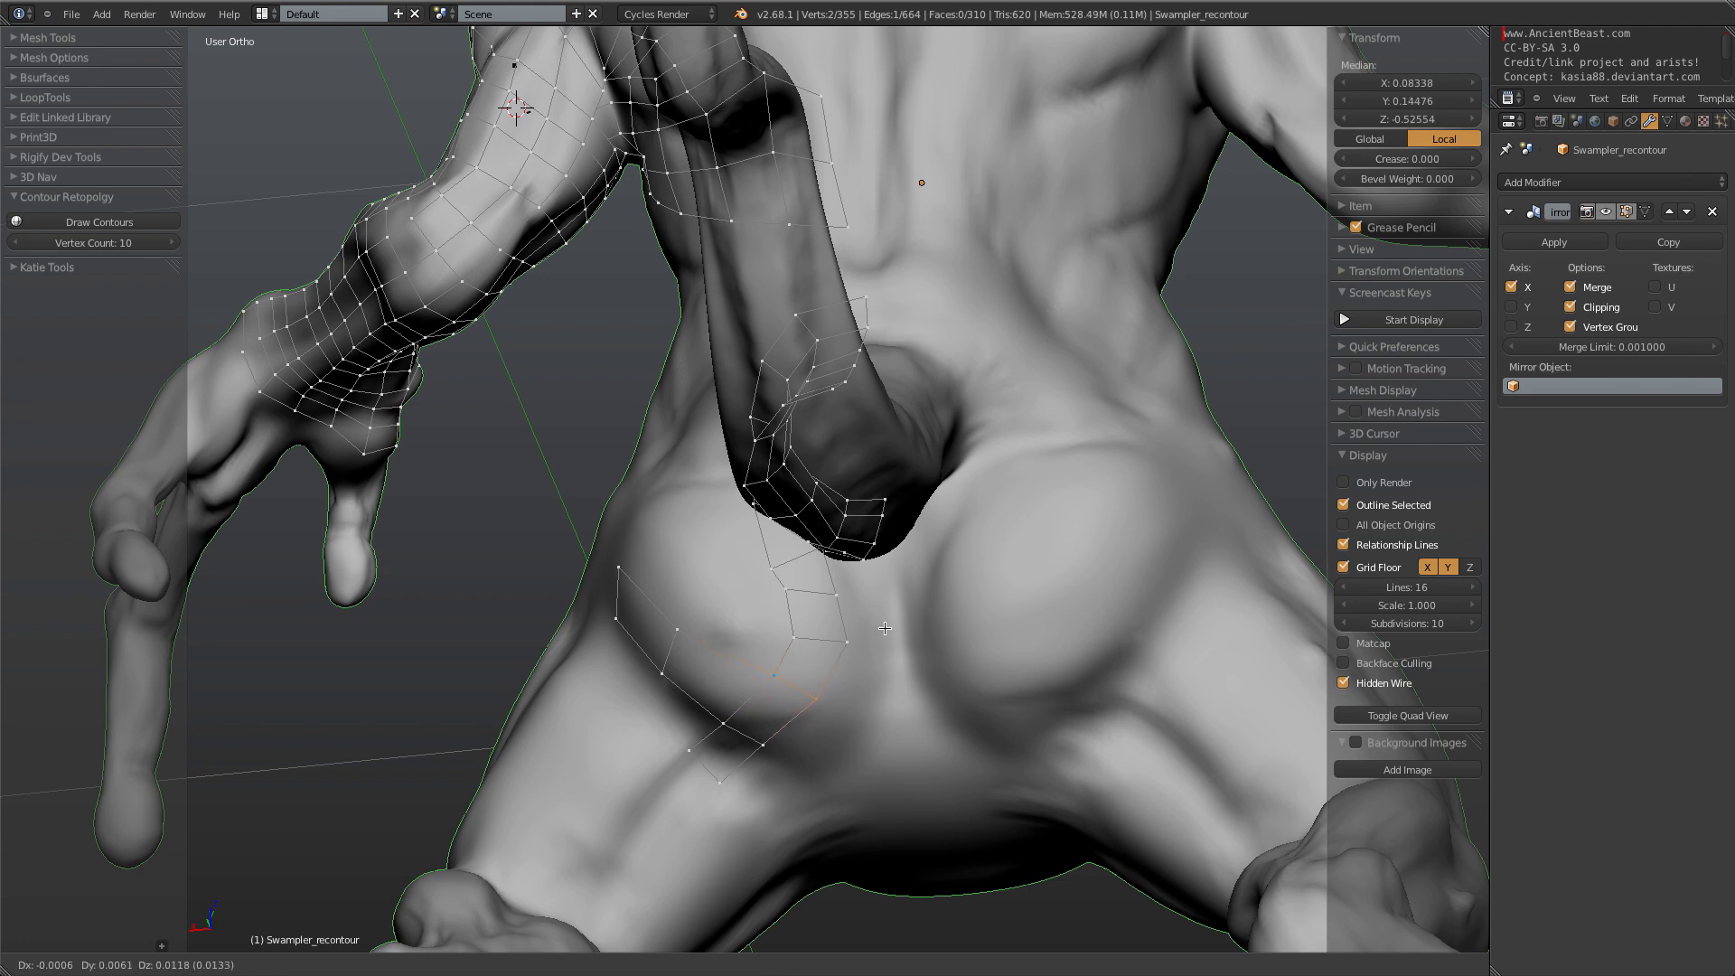
{"action": "left_click", "coordinate": [884, 628]}
- Move, rotate and scale the strip's edge beneath the buttock to even out the turn
{"action": "key", "text": "a"}
{"action": "right_click", "coordinate": [728, 728]}
{"action": "right_click", "coordinate": [768, 750], "text": "shift"}
{"action": "key", "text": "g"}
{"action": "left_click", "coordinate": [794, 752]}
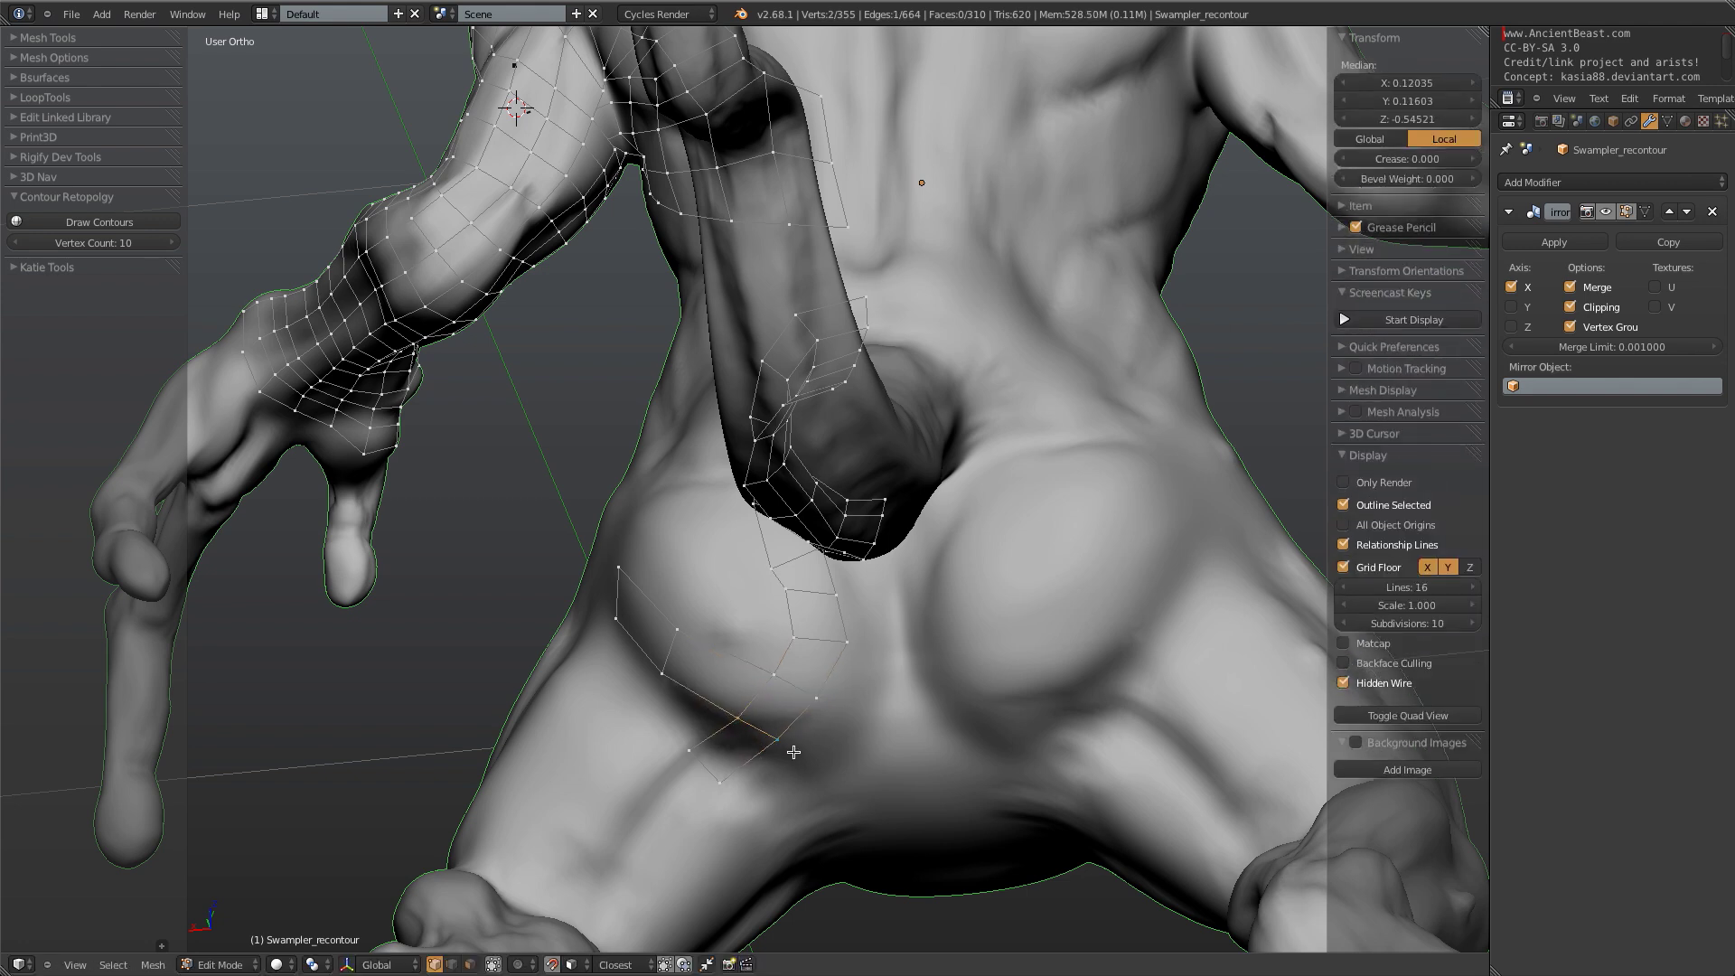
{"action": "key", "text": "r"}
{"action": "left_click", "coordinate": [805, 742]}
{"action": "key", "text": "s"}
{"action": "left_click", "coordinate": [816, 750]}
- Extrude the outer border edges of the tail base toward the hip to start a new column of quads
{"action": "middle_click_drag", "start_coordinate": [648, 633], "coordinate": [787, 515]}
{"action": "right_click", "coordinate": [771, 472]}
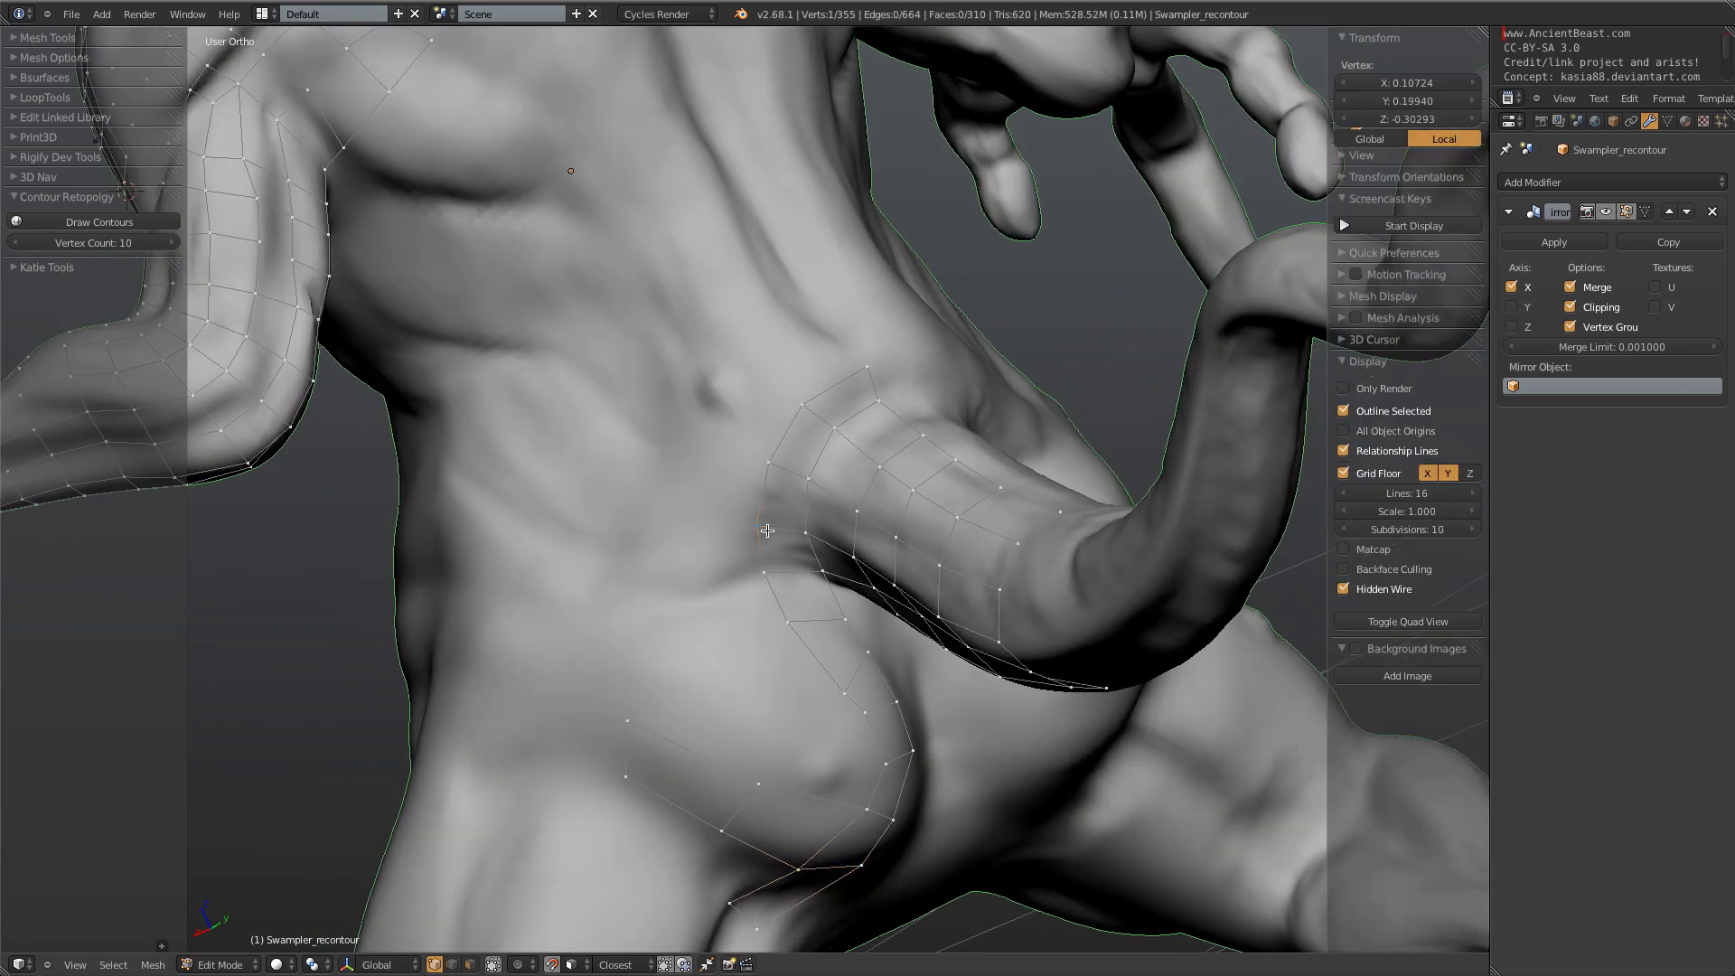
{"action": "key", "text": "e"}
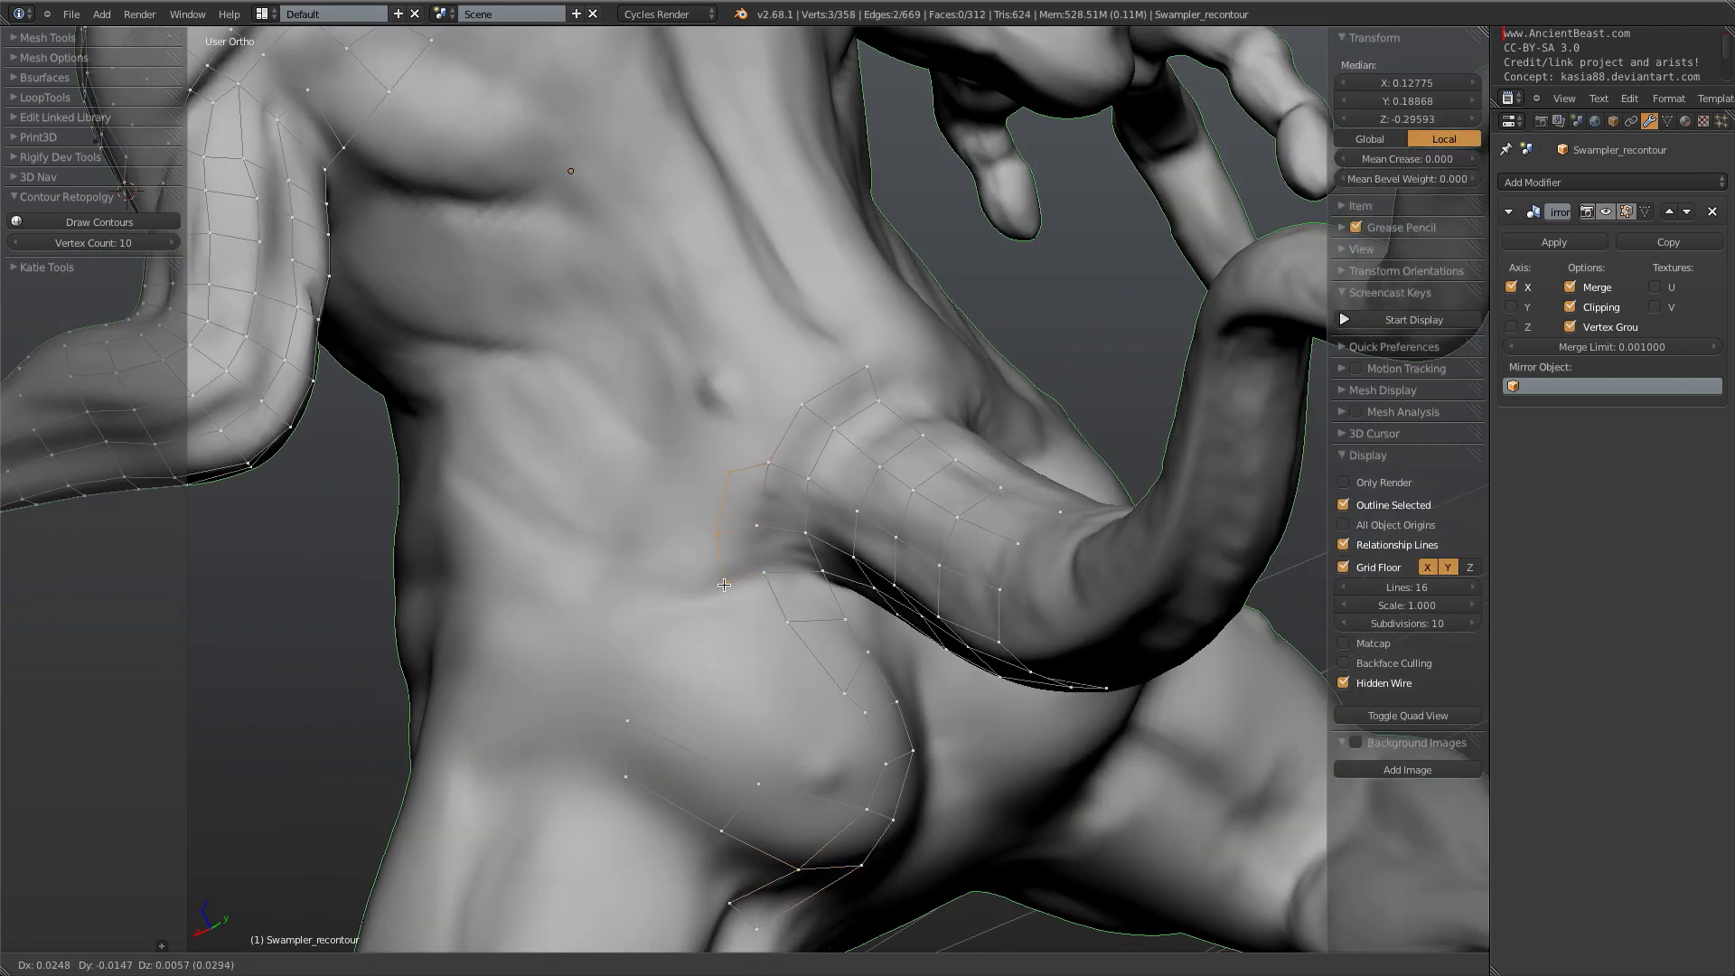
{"action": "left_click", "coordinate": [721, 578]}
- Extrude the new column's lower outer edge into a strip of quads running outward over the top of the buttock
{"action": "key", "text": "a"}
{"action": "right_click", "coordinate": [720, 531]}
{"action": "right_click", "coordinate": [727, 573], "text": "shift"}
{"action": "key", "text": "e"}
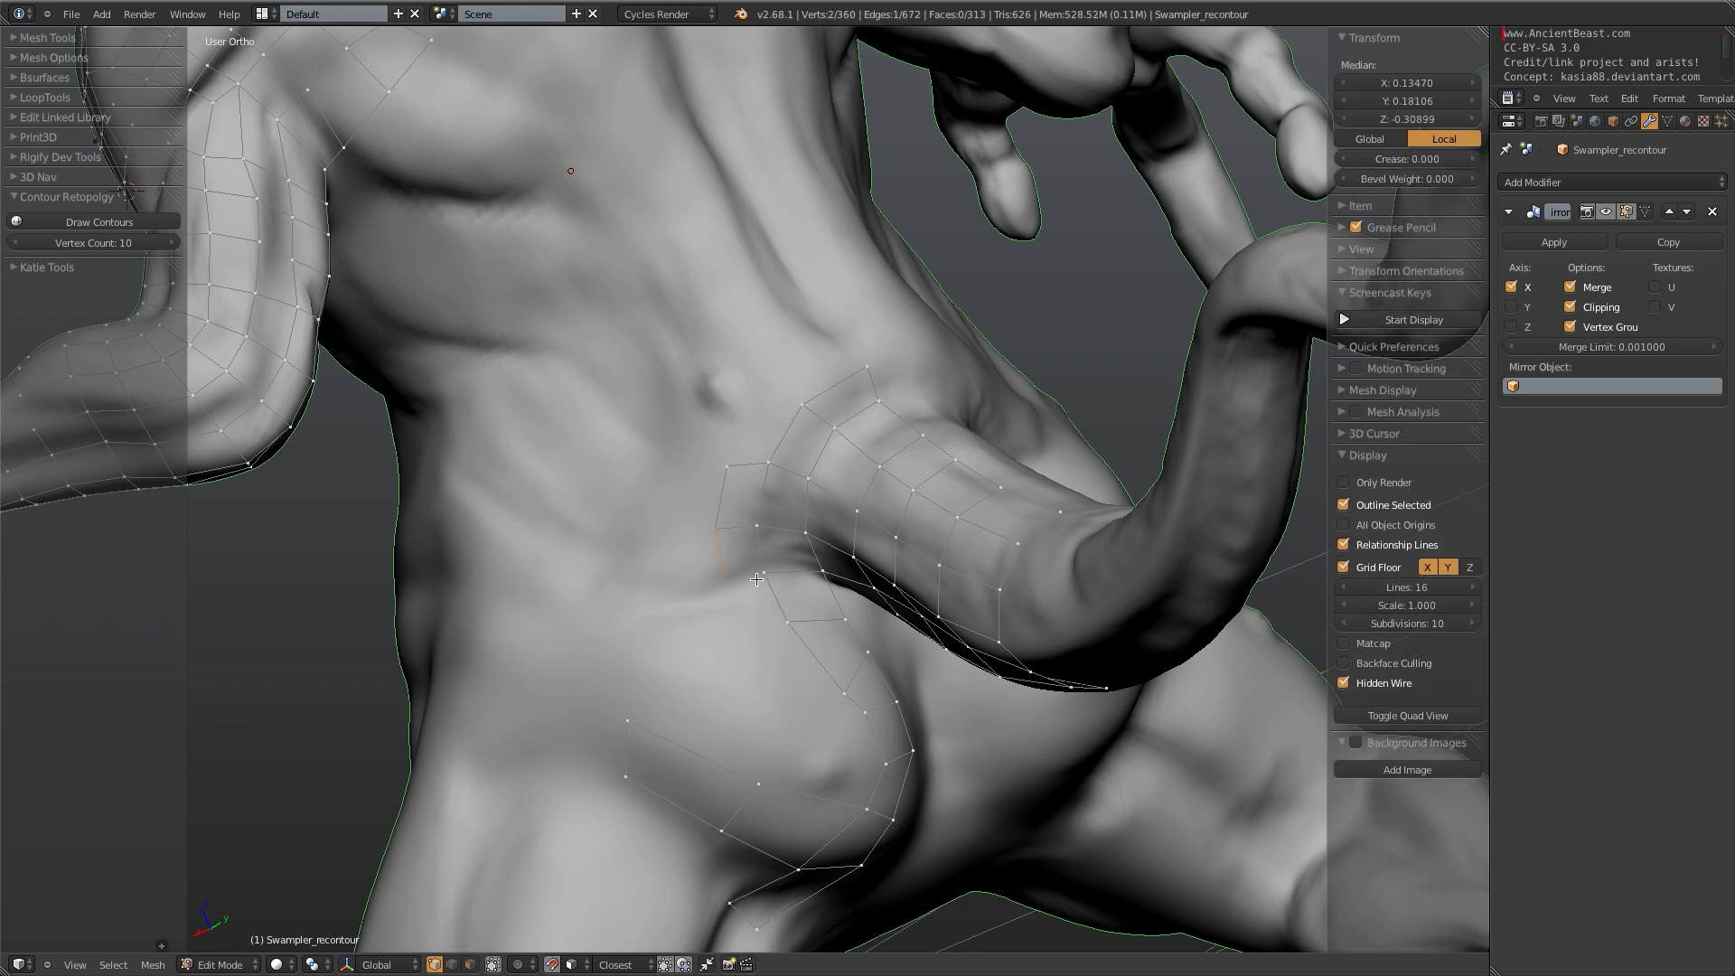
{"action": "key", "text": "e"}
{"action": "left_click", "coordinate": [707, 592]}
{"action": "key", "text": "e"}
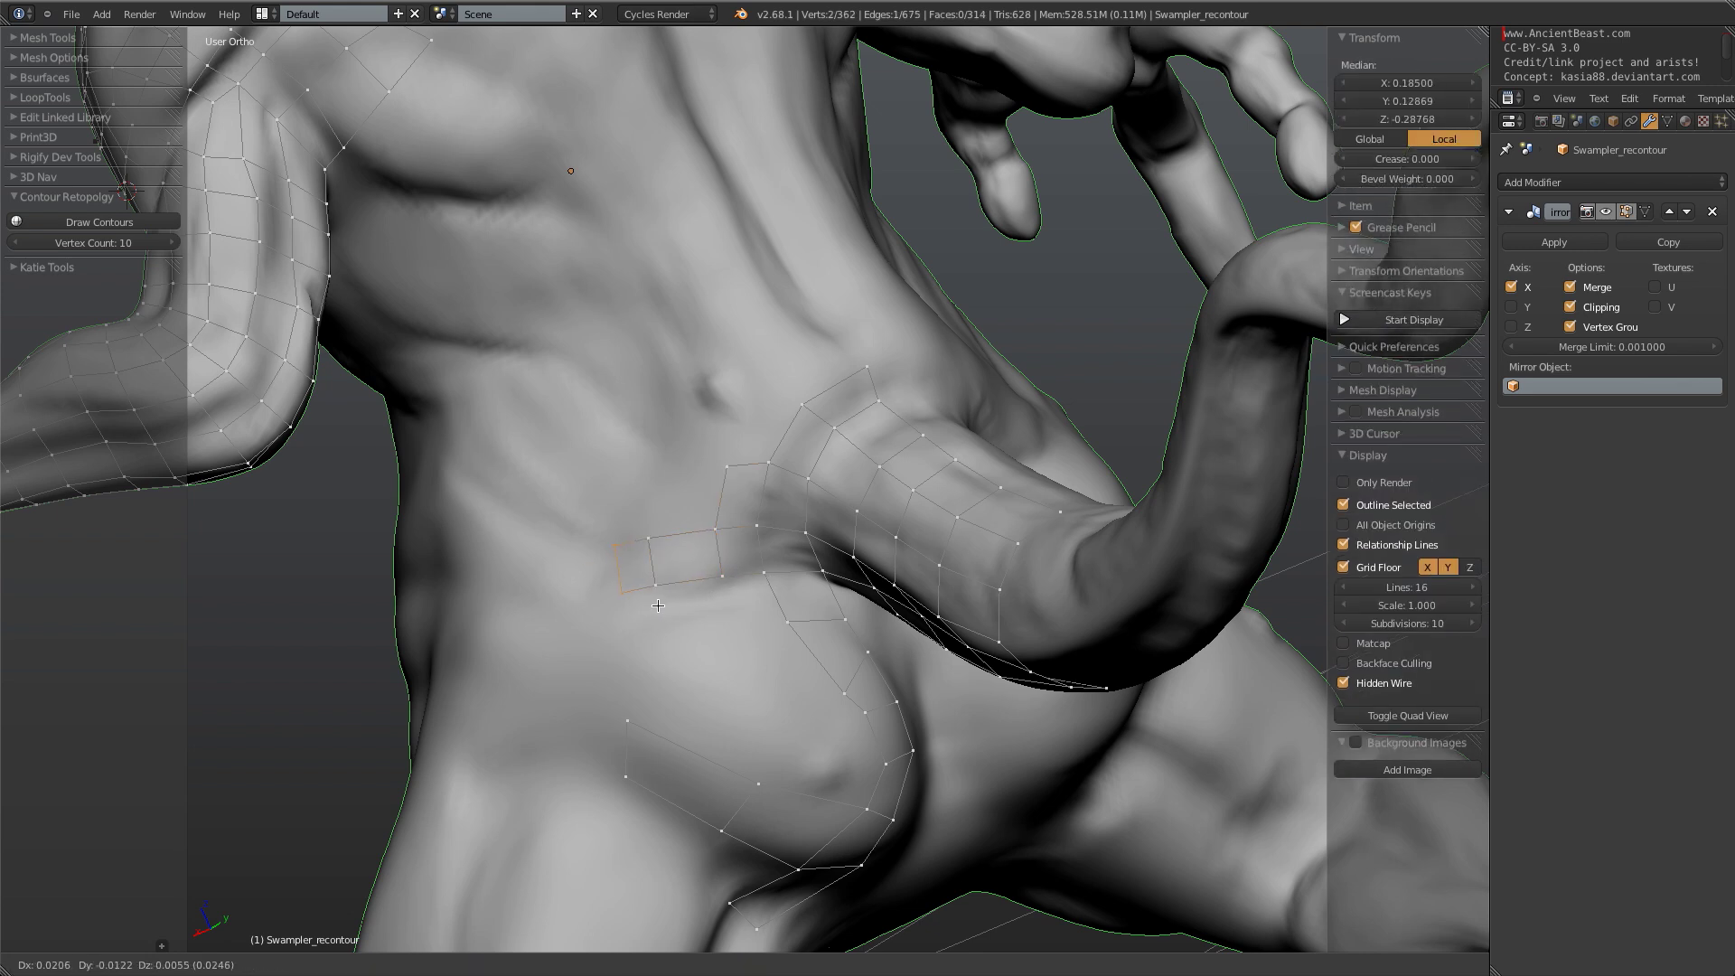
{"action": "left_click", "coordinate": [657, 605]}
- Extend the strip by three more quads around the side of the hip and rotate its end edge to follow the form
{"action": "middle_click_drag", "start_coordinate": [657, 605], "coordinate": [694, 646]}
{"action": "key", "text": "e"}
{"action": "left_click", "coordinate": [656, 637]}
{"action": "key", "text": "e"}
{"action": "left_click", "coordinate": [686, 664]}
{"action": "key", "text": "e"}
{"action": "left_click", "coordinate": [609, 786]}
{"action": "key", "text": "r"}
{"action": "left_click", "coordinate": [614, 763]}
{"action": "middle_click_drag", "start_coordinate": [613, 762], "coordinate": [704, 508], "text": "shift"}
- Extrude two more quads from the strip's end toward the front of the hip
{"action": "key", "text": "e"}
{"action": "left_click", "coordinate": [646, 653]}
{"action": "key", "text": "e"}
{"action": "left_click", "coordinate": [631, 752]}
{"action": "middle_click_drag", "start_coordinate": [631, 752], "coordinate": [648, 409]}
{"action": "right_click", "coordinate": [768, 360], "text": "ctrl+alt"}
- Reposition the strip's end edge where it reaches the front of the hip beside the belly
{"action": "scroll", "coordinate": [557, 636], "scroll_direction": "down", "scroll_amount": 3}
{"action": "middle_click_drag", "start_coordinate": [558, 636], "coordinate": [907, 386]}
{"action": "key", "text": "a"}
{"action": "right_click", "coordinate": [815, 507]}
{"action": "right_click", "coordinate": [765, 498], "text": "shift"}
{"action": "middle_click_drag", "start_coordinate": [862, 493], "coordinate": [836, 556]}
{"action": "key", "text": "g"}
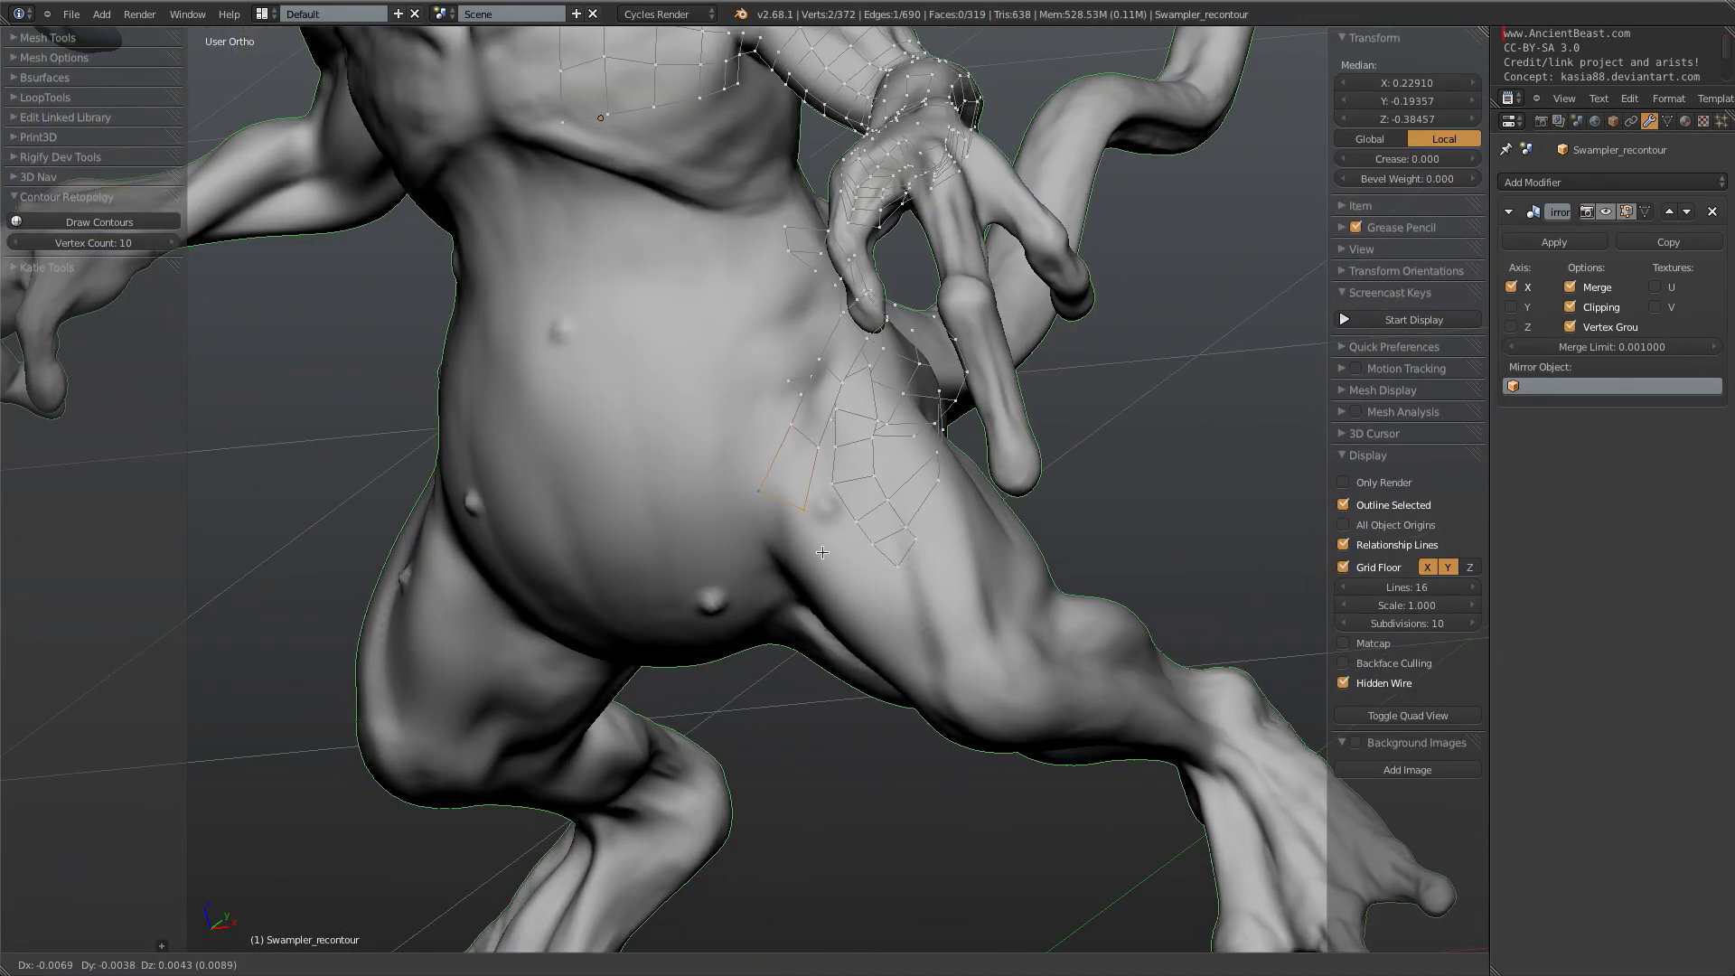
{"action": "left_click", "coordinate": [832, 481]}
{"action": "middle_click_drag", "start_coordinate": [831, 481], "coordinate": [782, 486]}
- Extrude the strip's end edge four times along the groin crease toward the inner thigh
{"action": "right_click", "coordinate": [776, 486]}
{"action": "right_click", "coordinate": [801, 492], "text": "shift"}
{"action": "key", "text": "e"}
{"action": "left_click", "coordinate": [796, 575]}
{"action": "middle_click_drag", "start_coordinate": [796, 575], "coordinate": [812, 574]}
{"action": "key", "text": "e"}
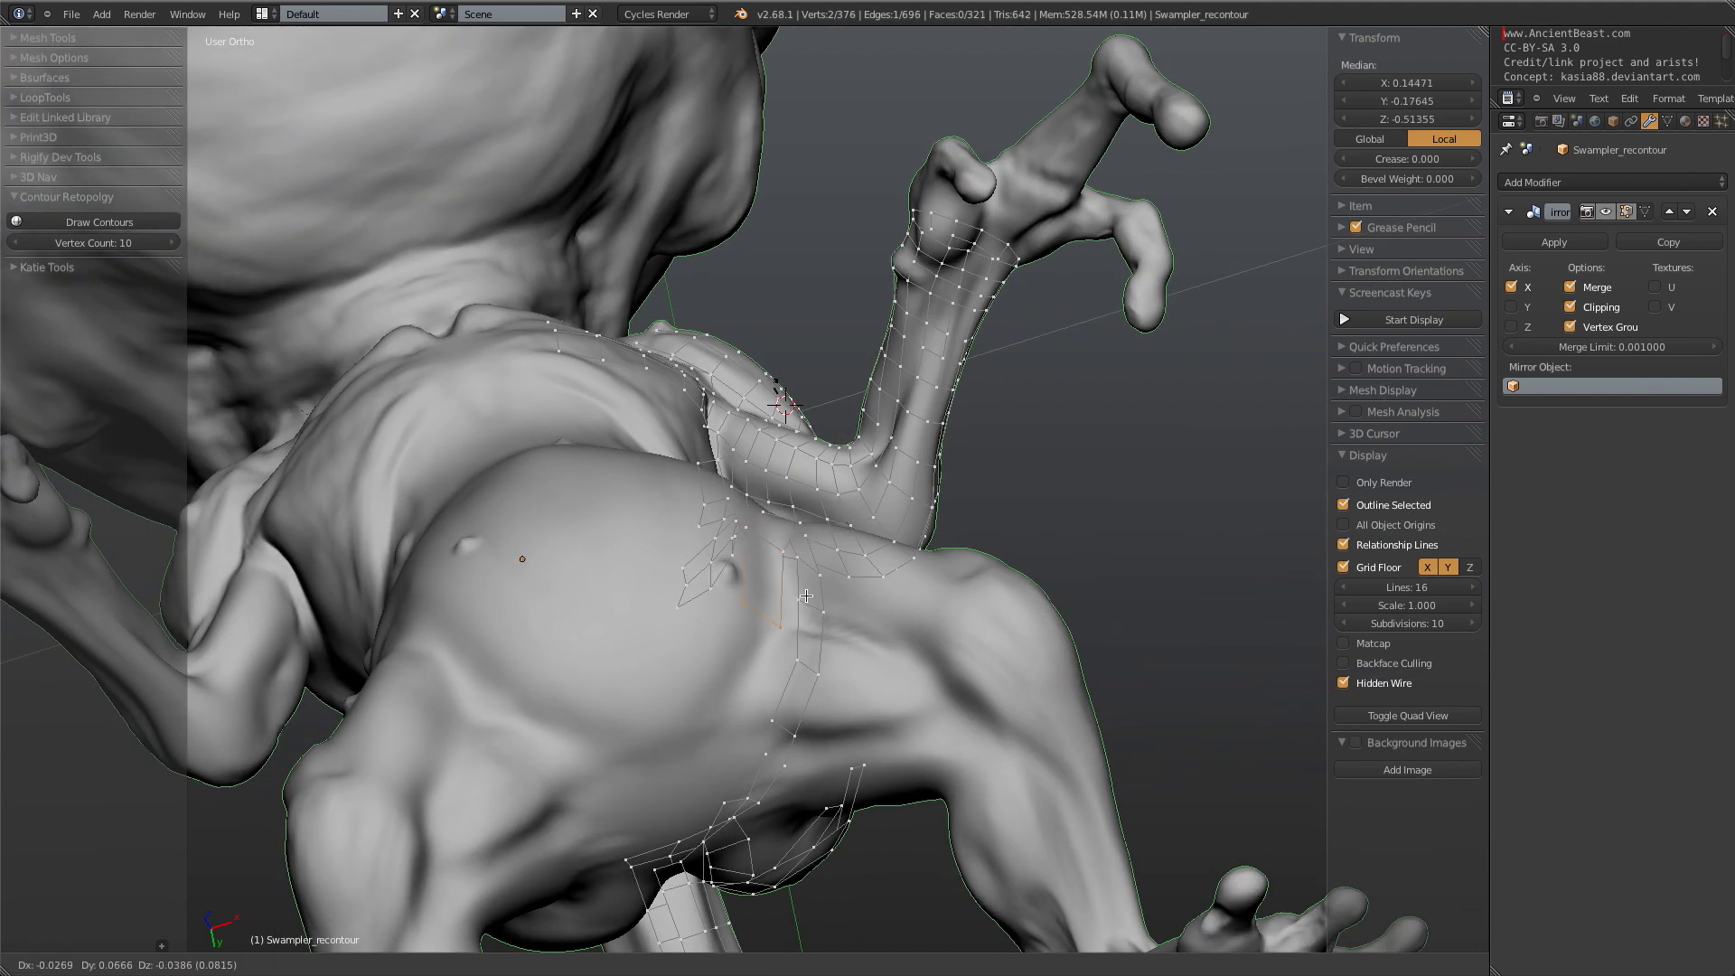
{"action": "left_click", "coordinate": [817, 584]}
{"action": "key", "text": "e"}
{"action": "left_click", "coordinate": [799, 671]}
{"action": "key", "text": "e"}
{"action": "left_click", "coordinate": [793, 729]}
- Extrude one more quad beneath the groin and rotate its end edge toward the buttock strip
{"action": "middle_click_drag", "start_coordinate": [794, 728], "coordinate": [713, 488]}
{"action": "key", "text": "e"}
{"action": "left_click", "coordinate": [793, 671]}
{"action": "key", "text": "r"}
{"action": "left_click", "coordinate": [774, 615]}
- Fill a face joining the groin strip to the buttock strip and move the vertex at the junction
{"action": "middle_click_drag", "start_coordinate": [784, 620], "coordinate": [785, 665], "text": "ctrl"}
{"action": "key", "text": "a"}
{"action": "right_click", "coordinate": [785, 679]}
{"action": "right_click", "coordinate": [729, 742], "text": "shift"}
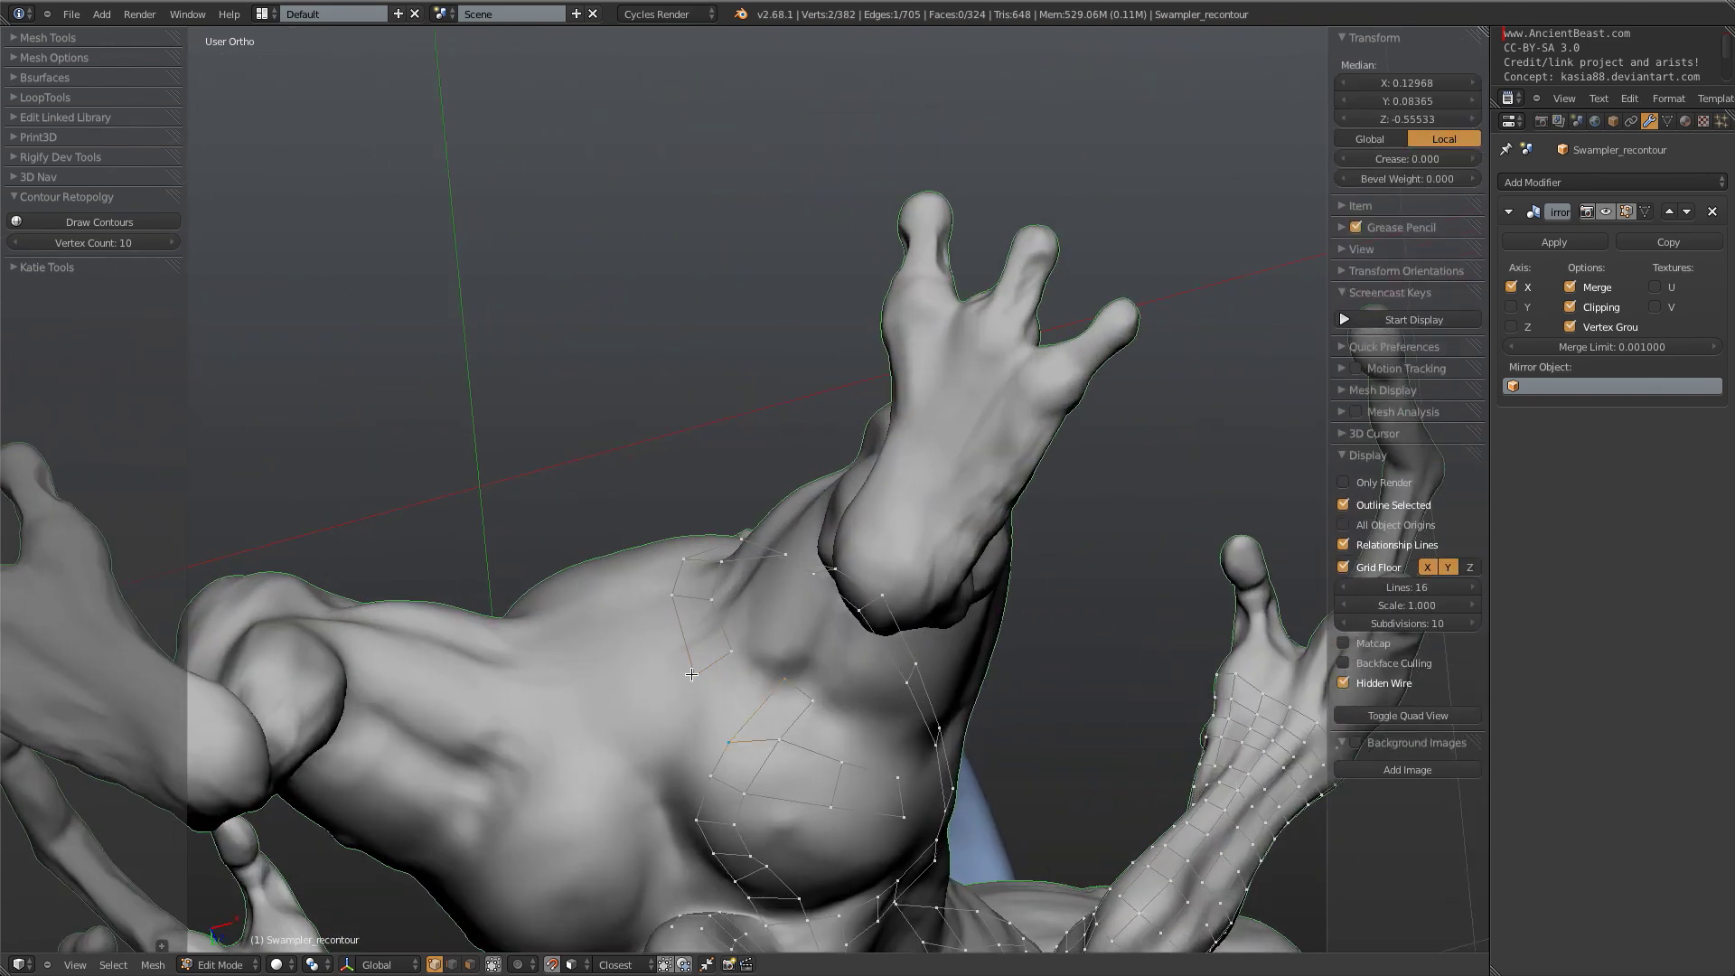
{"action": "key", "text": "f"}
{"action": "right_click", "coordinate": [741, 740]}
{"action": "key", "text": "g"}
{"action": "left_click", "coordinate": [745, 708]}
{"action": "middle_click_drag", "start_coordinate": [746, 708], "coordinate": [827, 637]}
- Fill two more faces from the corner vertices where the groin and buttock strips meet
{"action": "key", "text": "f"}
{"action": "left_click", "coordinate": [841, 657]}
{"action": "key", "text": "a"}
{"action": "right_click", "coordinate": [843, 680]}
{"action": "key", "text": "f"}
{"action": "left_click", "coordinate": [895, 611]}
{"action": "middle_click_drag", "start_coordinate": [694, 458], "coordinate": [863, 506]}
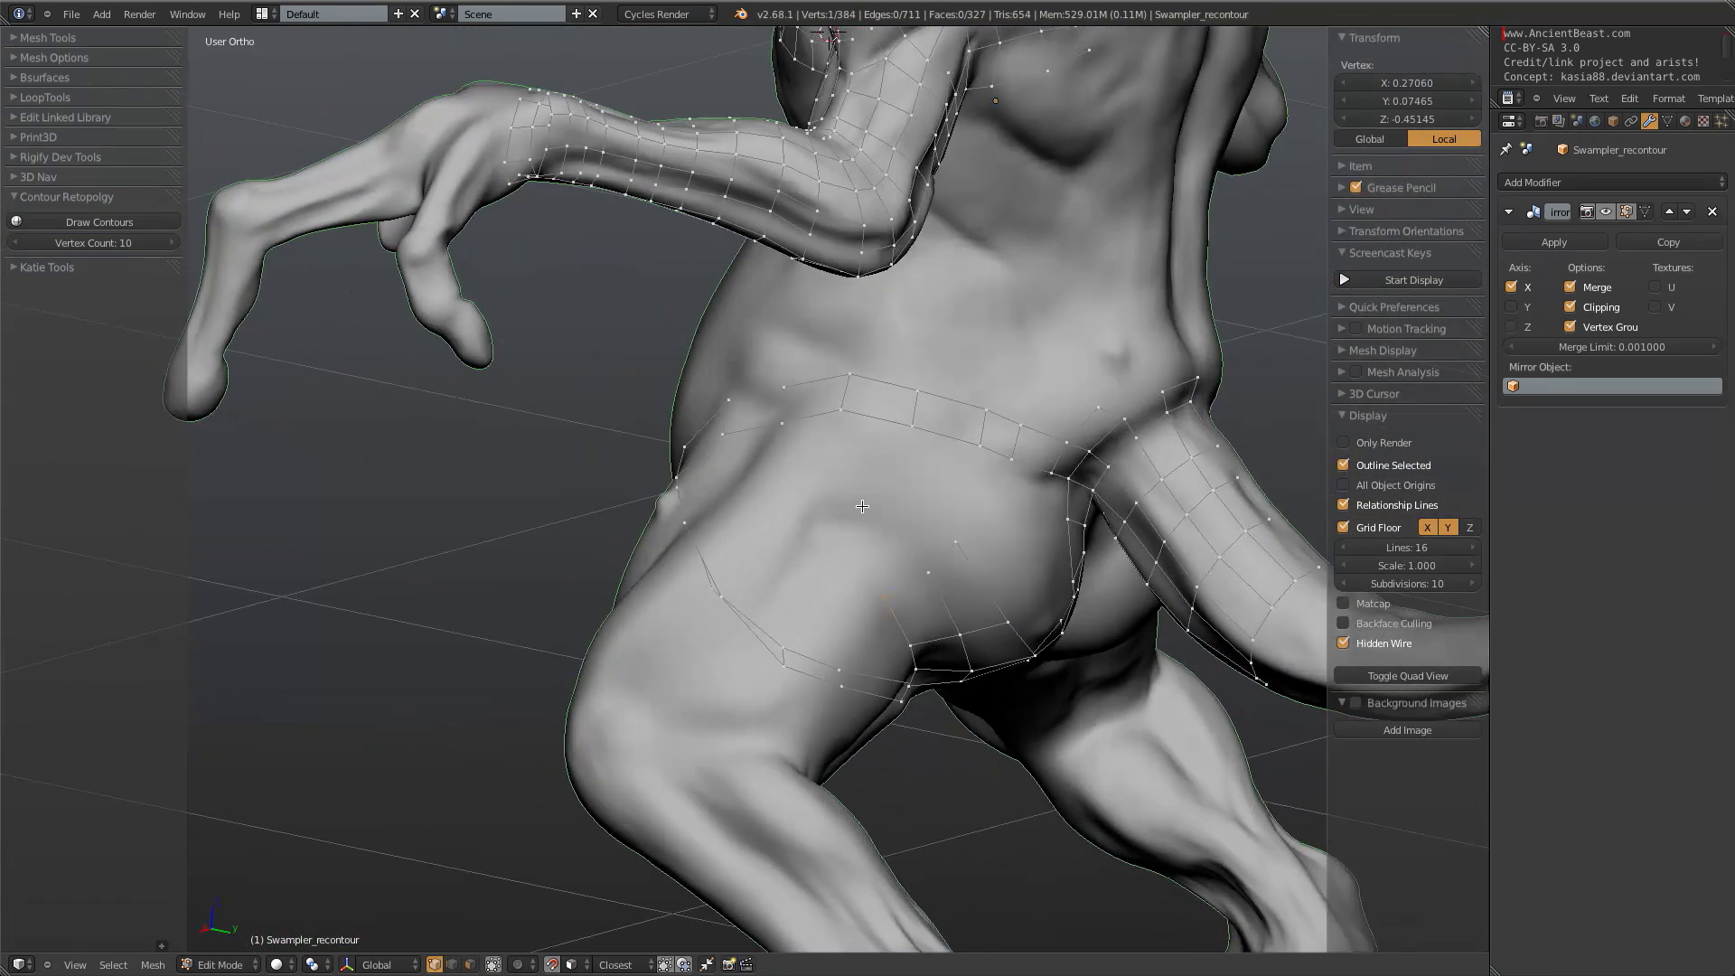
- Fill two faces up the outer buttock toward the hip strip, then rotate and move the newest geometry into line
{"action": "key", "text": "f"}
{"action": "left_click", "coordinate": [900, 550]}
{"action": "key", "text": "f"}
{"action": "left_click", "coordinate": [851, 492]}
{"action": "mouse_move", "coordinate": [852, 492]}
{"action": "middle_mouse_down"}
{"action": "mouse_move", "coordinate": [955, 499]}
{"action": "mouse_move", "coordinate": [818, 495]}
{"action": "middle_mouse_up"}
{"action": "key", "text": "r"}
{"action": "left_click", "coordinate": [884, 584]}
{"action": "key", "text": "g"}
{"action": "left_click", "coordinate": [887, 567]}
- Close the loop around the thigh by filling the face up to the hip strip, and reposition the joining edge
{"action": "right_click", "coordinate": [762, 428], "text": "shift"}
{"action": "key", "text": "f"}
{"action": "key", "text": "a"}
{"action": "right_click", "coordinate": [788, 445]}
{"action": "right_click", "coordinate": [832, 438], "text": "shift"}
{"action": "key", "text": "g"}
{"action": "left_click", "coordinate": [810, 475]}
{"action": "key", "text": "a"}
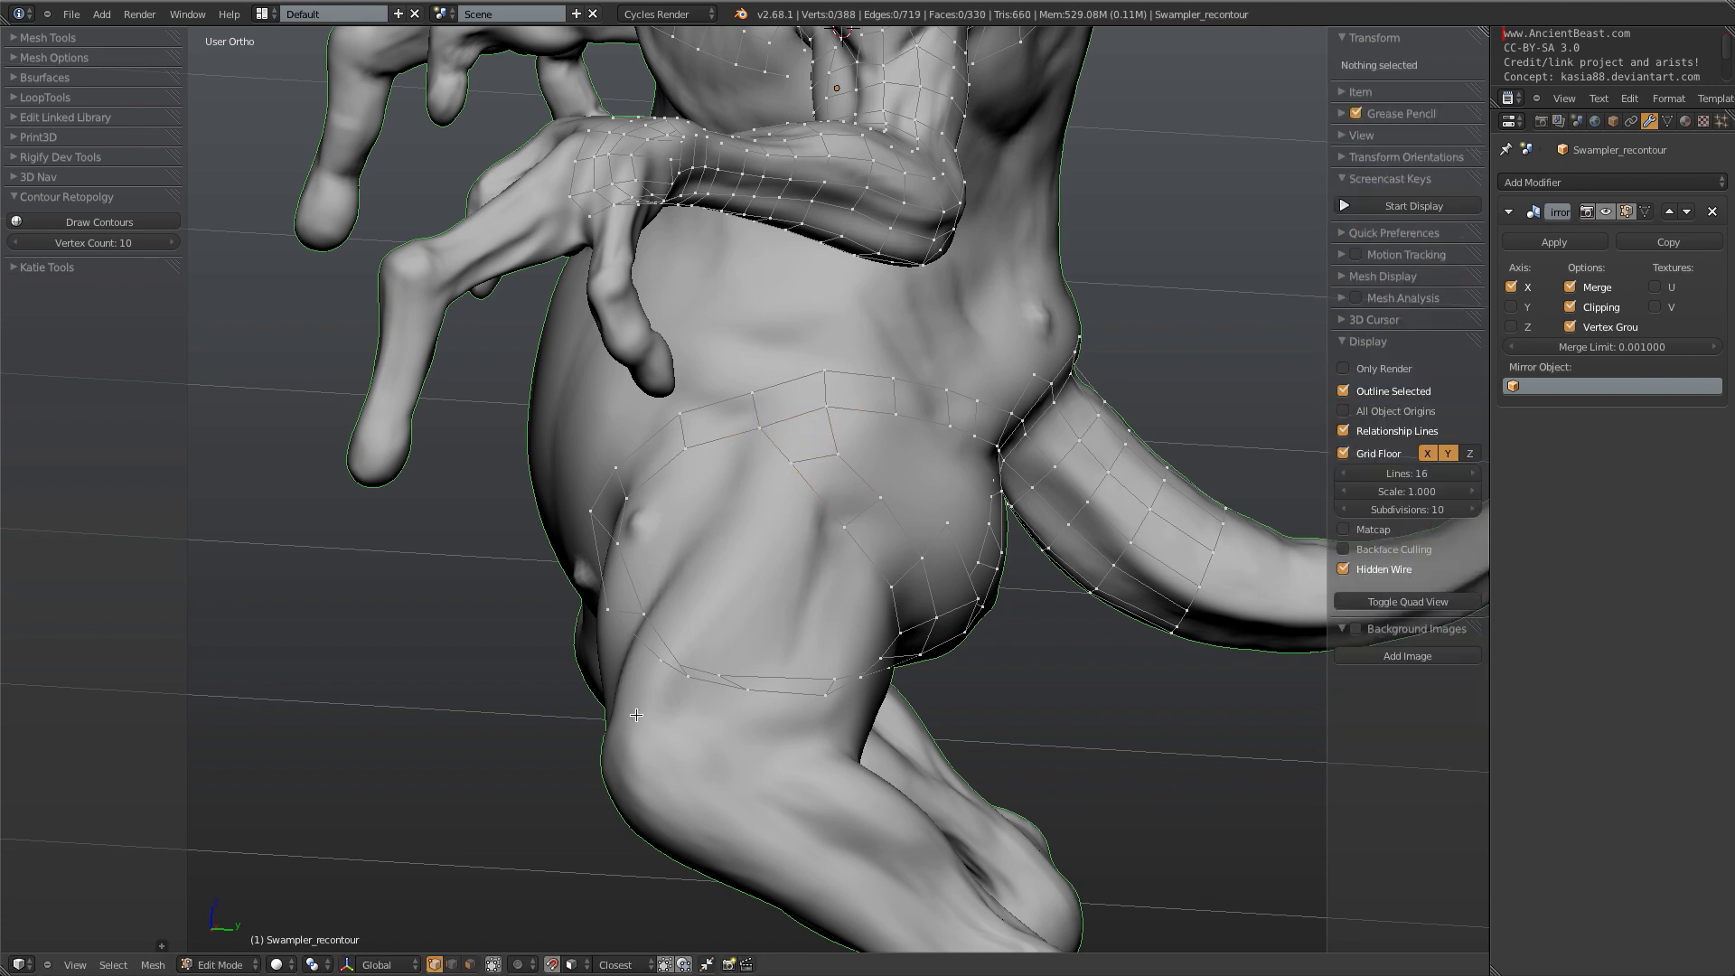
- Select the thigh's open edge loop and use Draw Contours to build connected 14-segment loops down the leg to the ankle
{"action": "scroll", "coordinate": [847, 499], "scroll_direction": "down", "scroll_amount": 2}
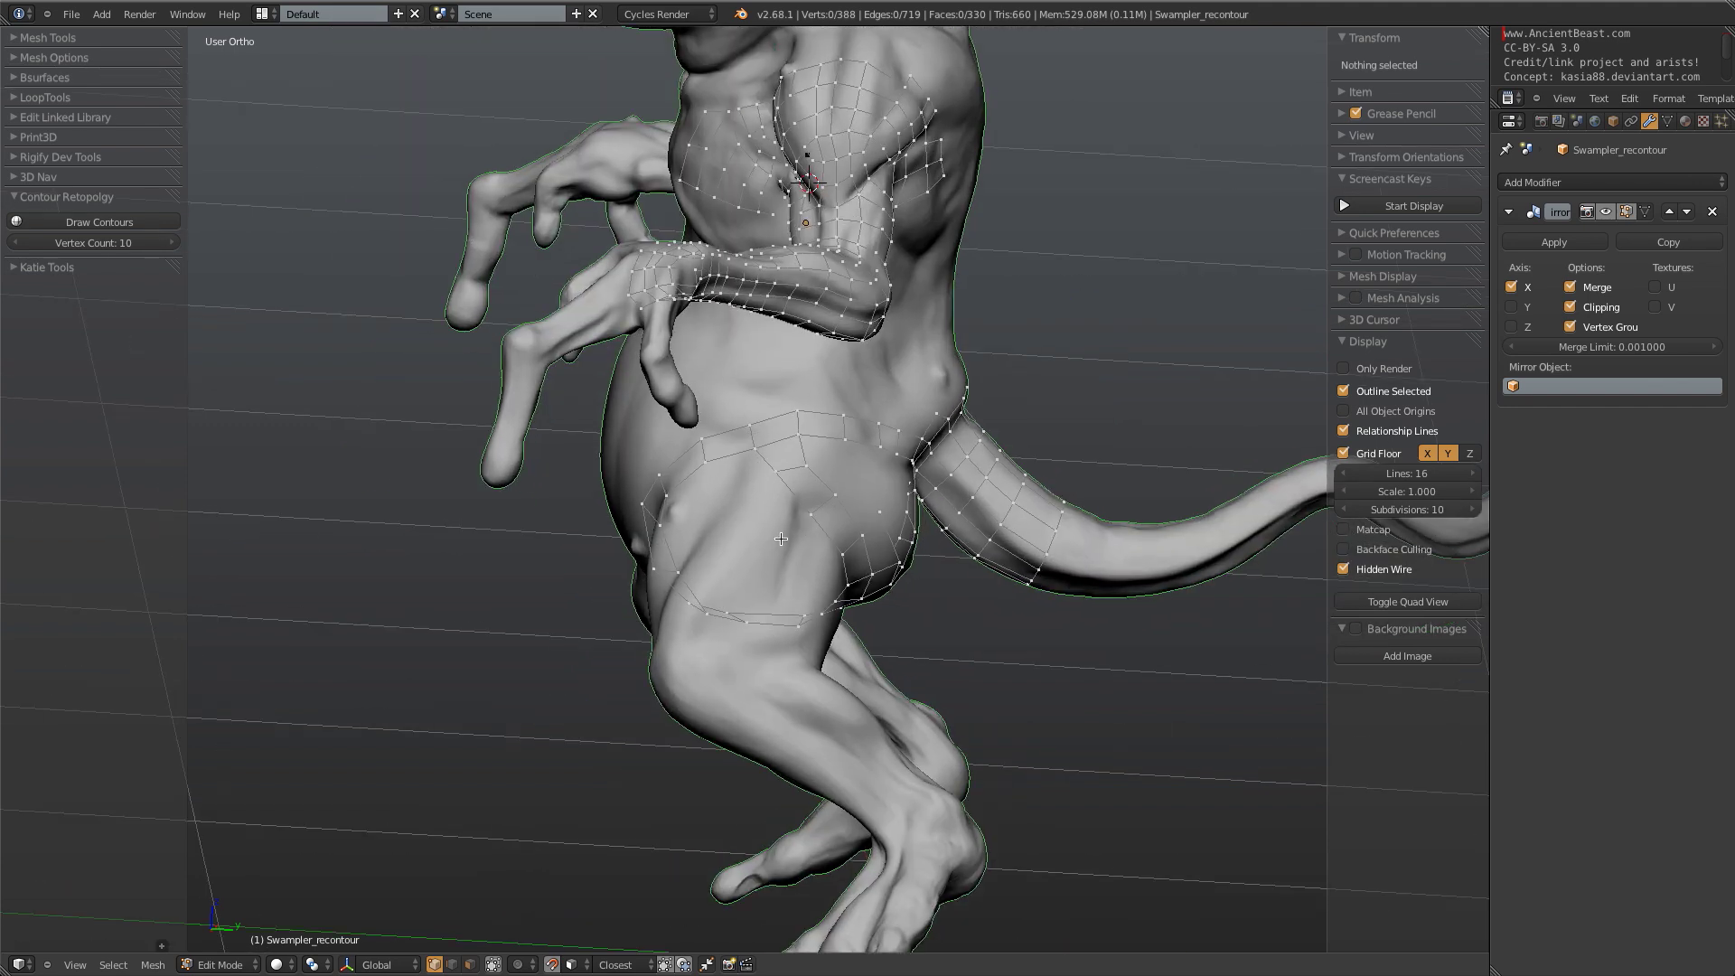
{"action": "middle_click_drag", "start_coordinate": [775, 551], "coordinate": [913, 543]}
{"action": "right_click", "coordinate": [765, 486], "text": "alt"}
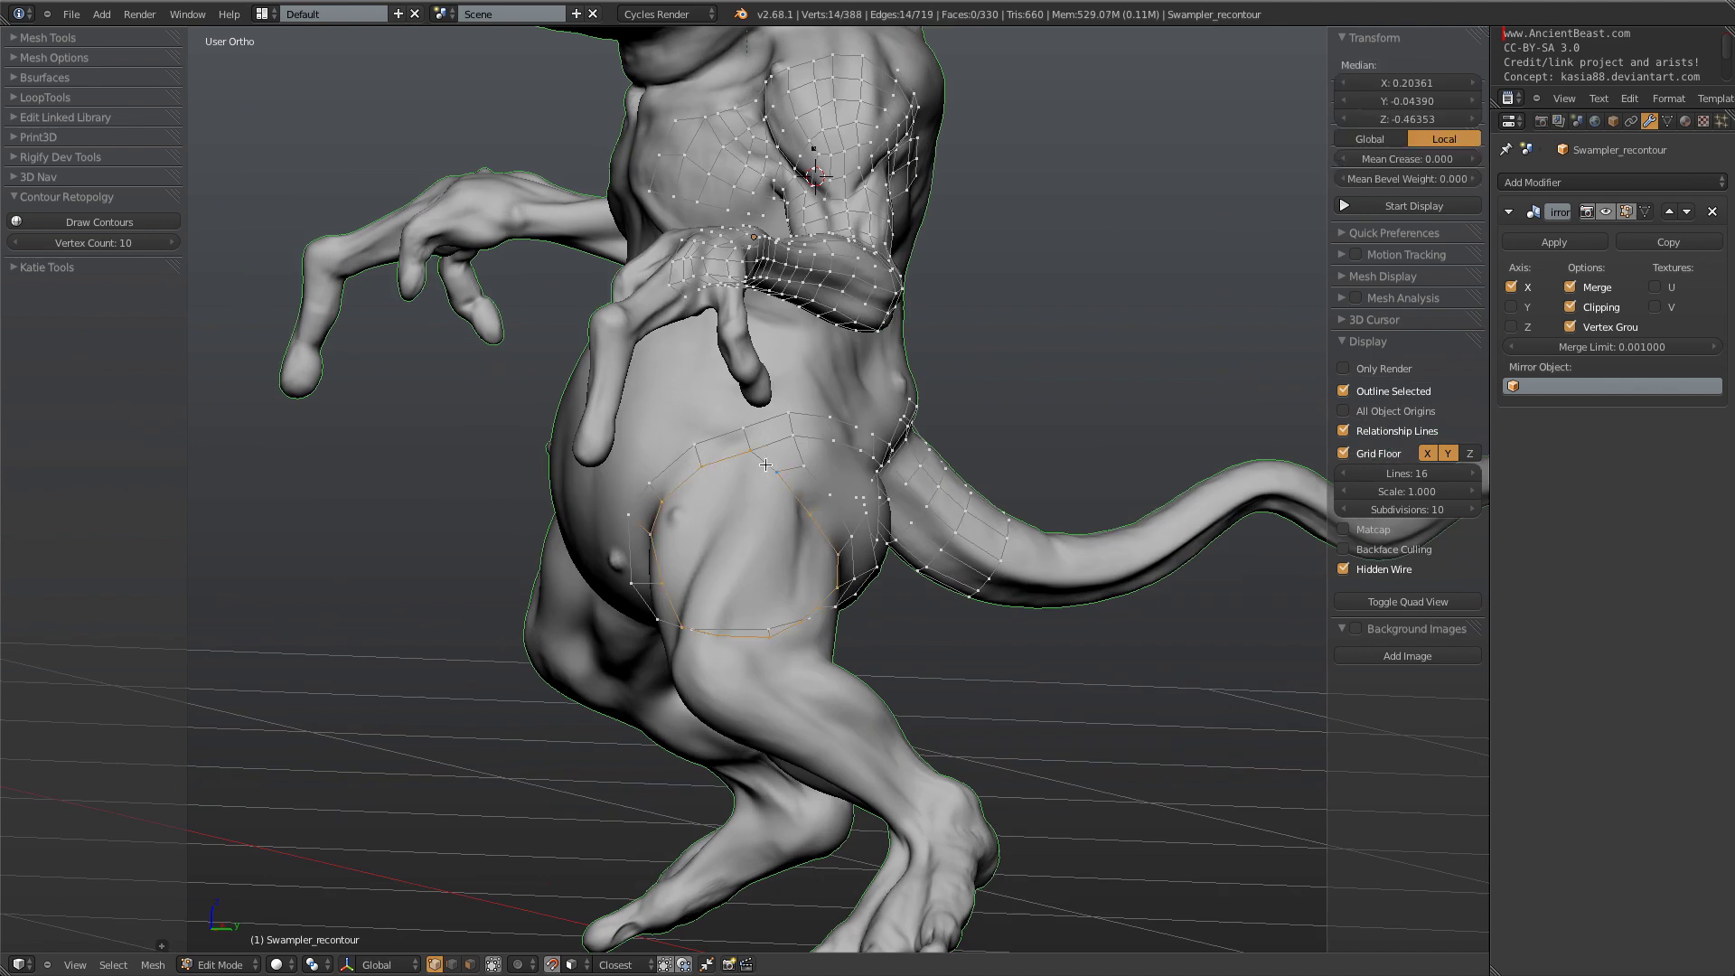
{"action": "middle_click_drag", "start_coordinate": [776, 574], "coordinate": [633, 494]}
{"action": "left_click", "coordinate": [124, 219]}
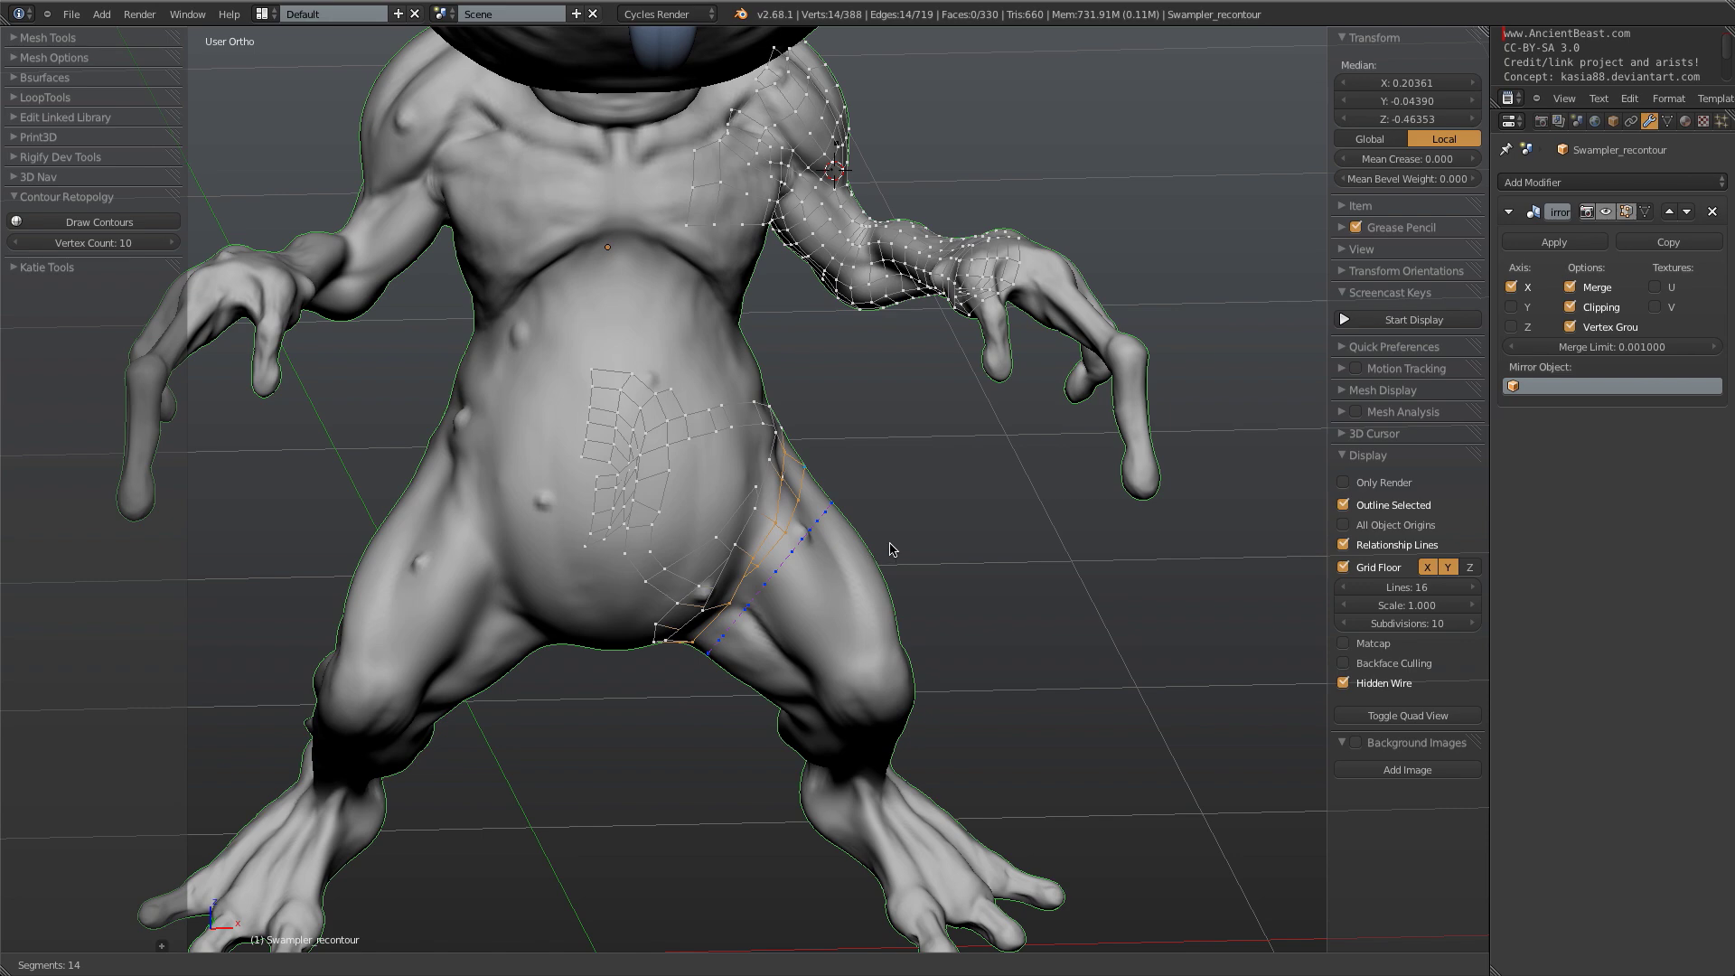
{"action": "middle_click_drag", "start_coordinate": [763, 716], "coordinate": [795, 654]}
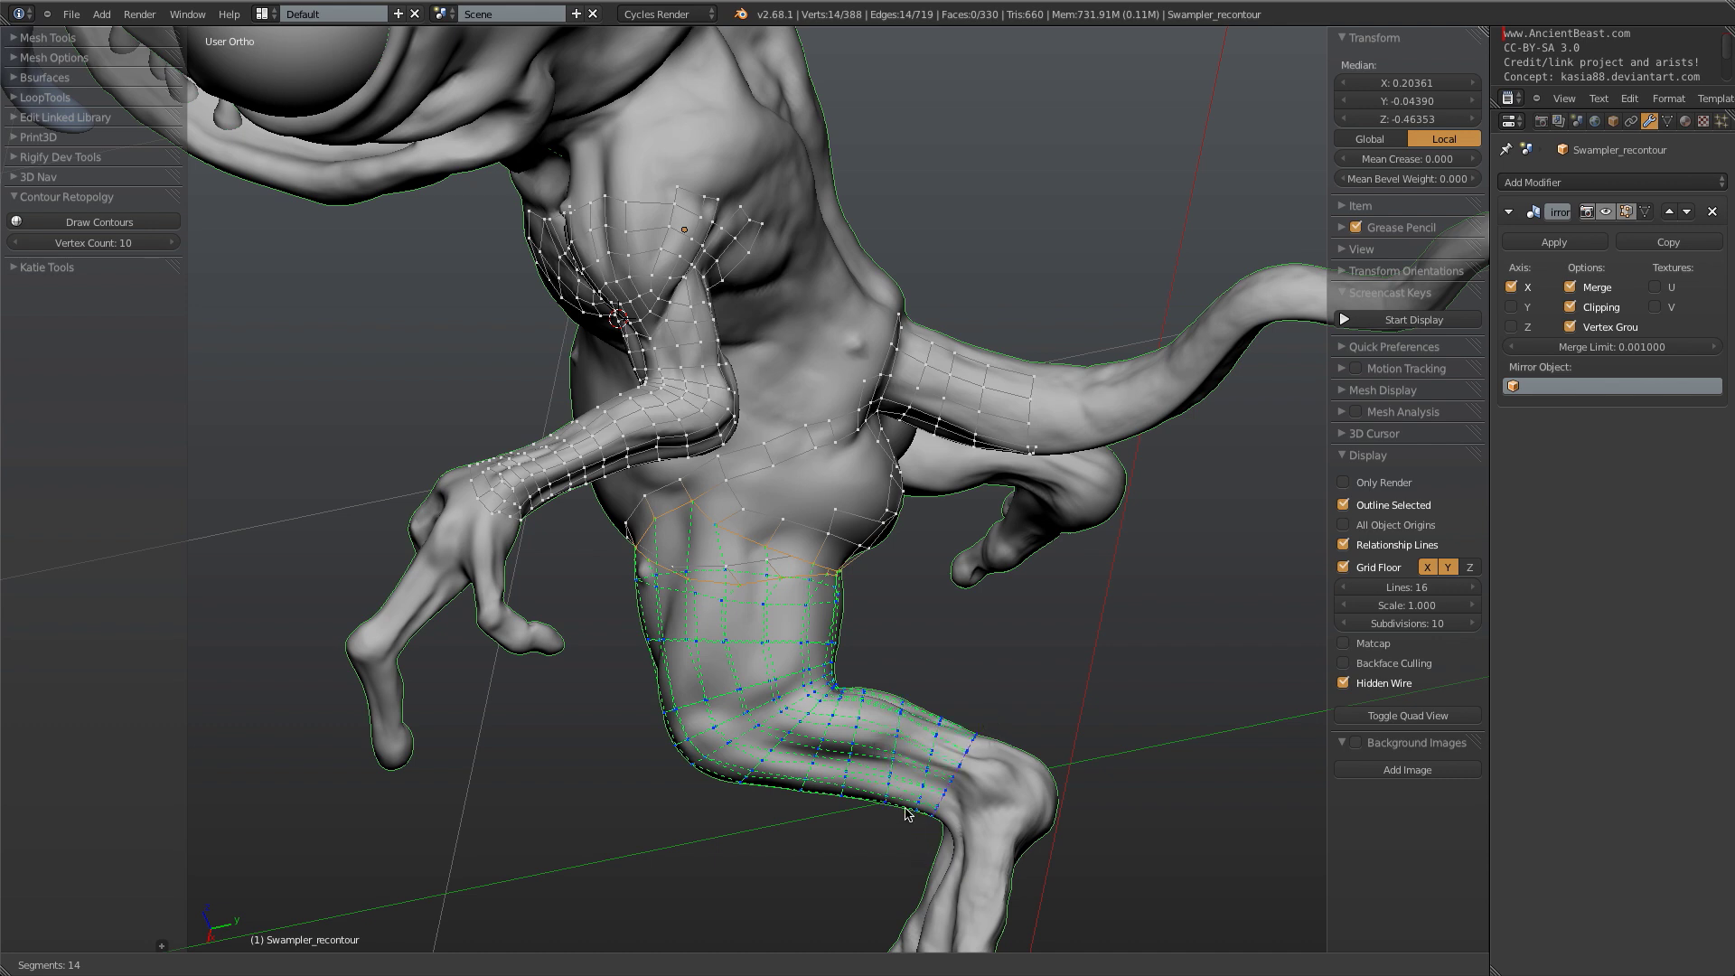
{"action": "key", "text": "Return"}
- Leave Edit Mode and isolate the retopology mesh in local view with solid shading
{"action": "middle_click_drag", "start_coordinate": [905, 388], "coordinate": [969, 663]}
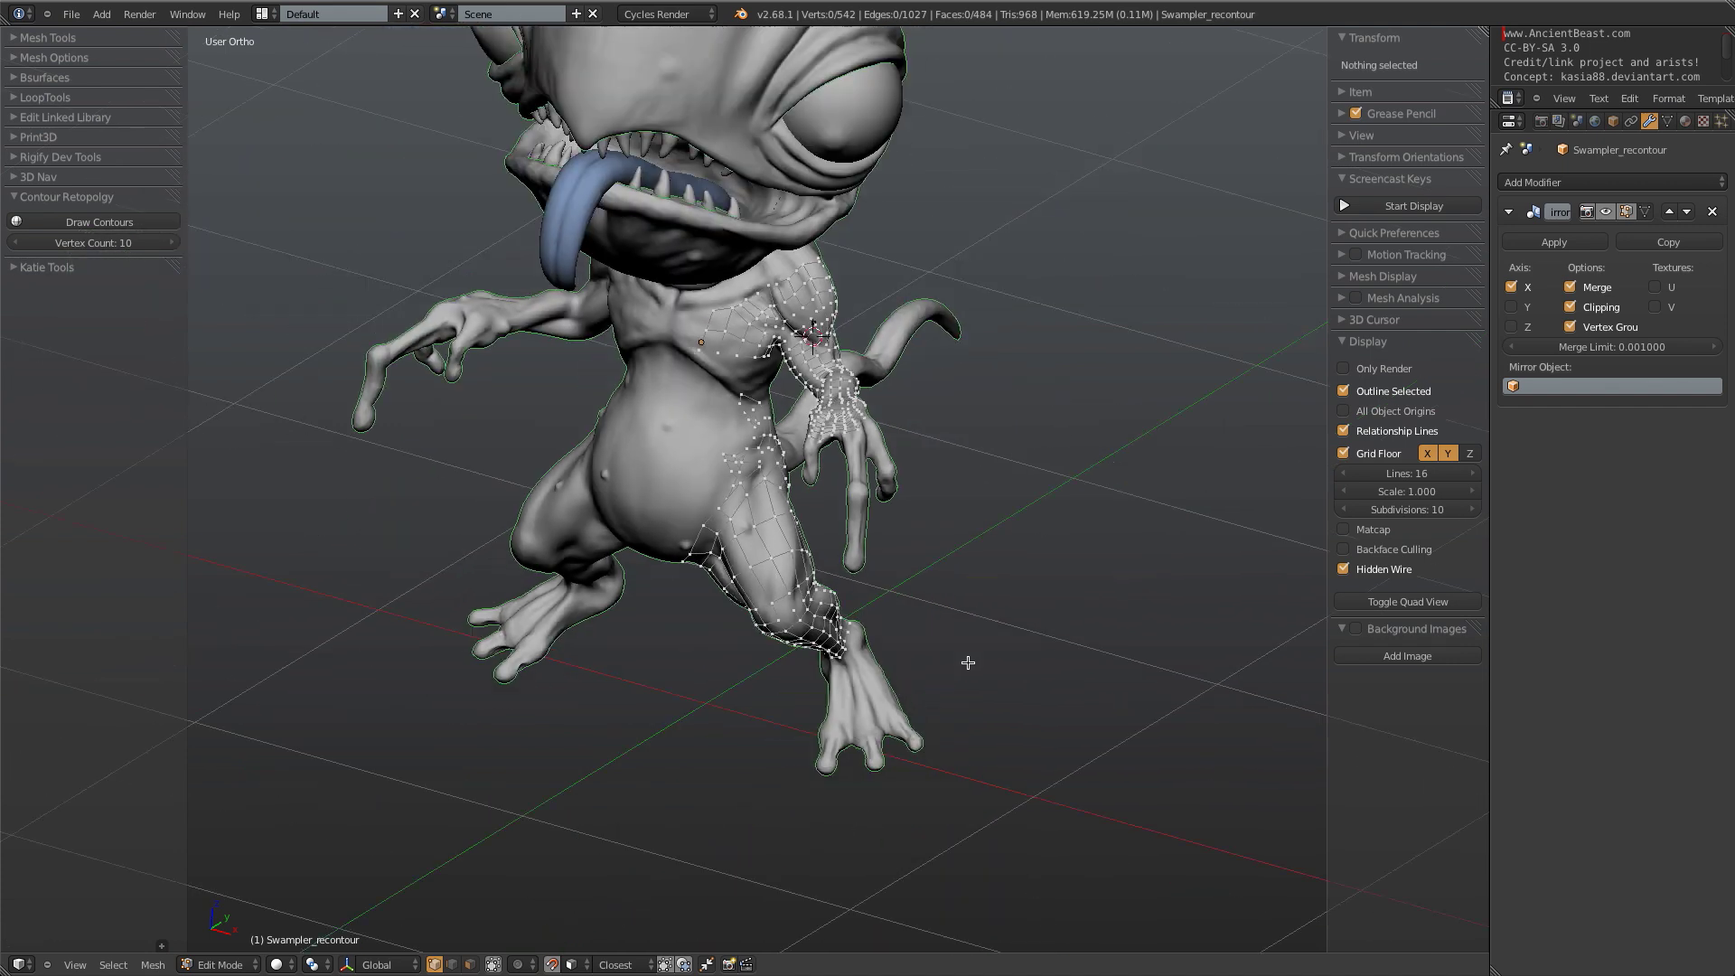
{"action": "key", "text": "Tab"}
{"action": "middle_click_drag", "start_coordinate": [908, 604], "coordinate": [1026, 480]}
{"action": "key", "text": "KP_Divide"}
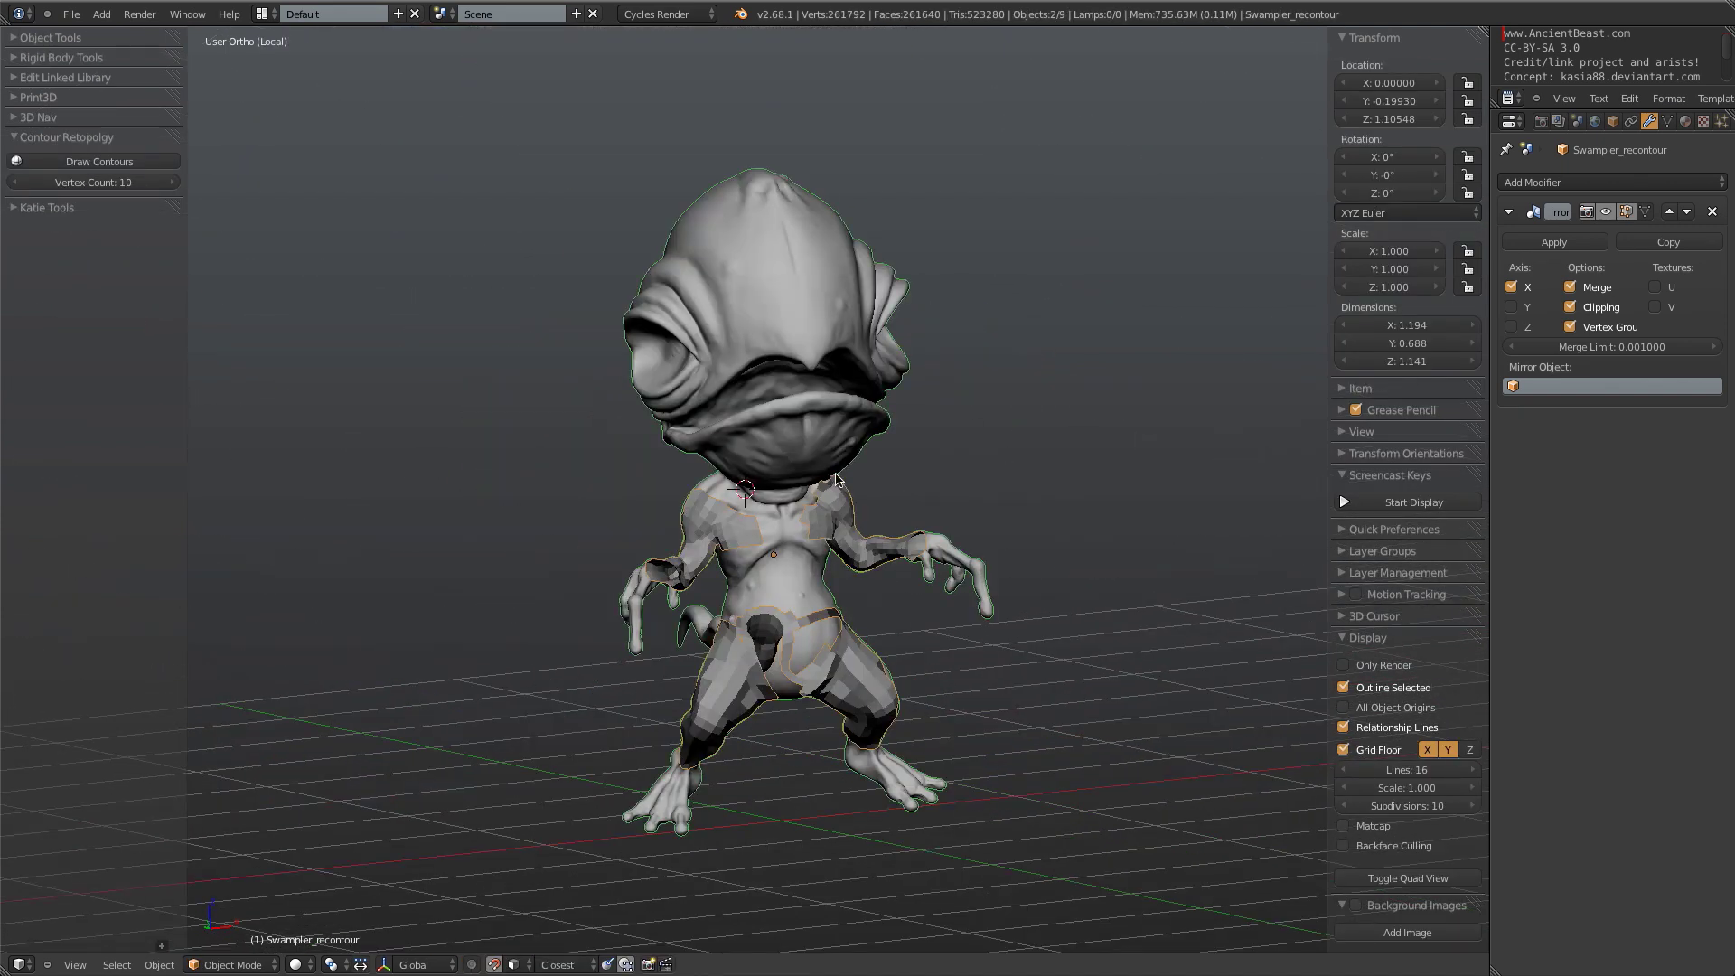
{"action": "right_click", "coordinate": [868, 669]}
{"action": "key", "text": "KP_Divide"}
{"action": "key", "text": "z"}
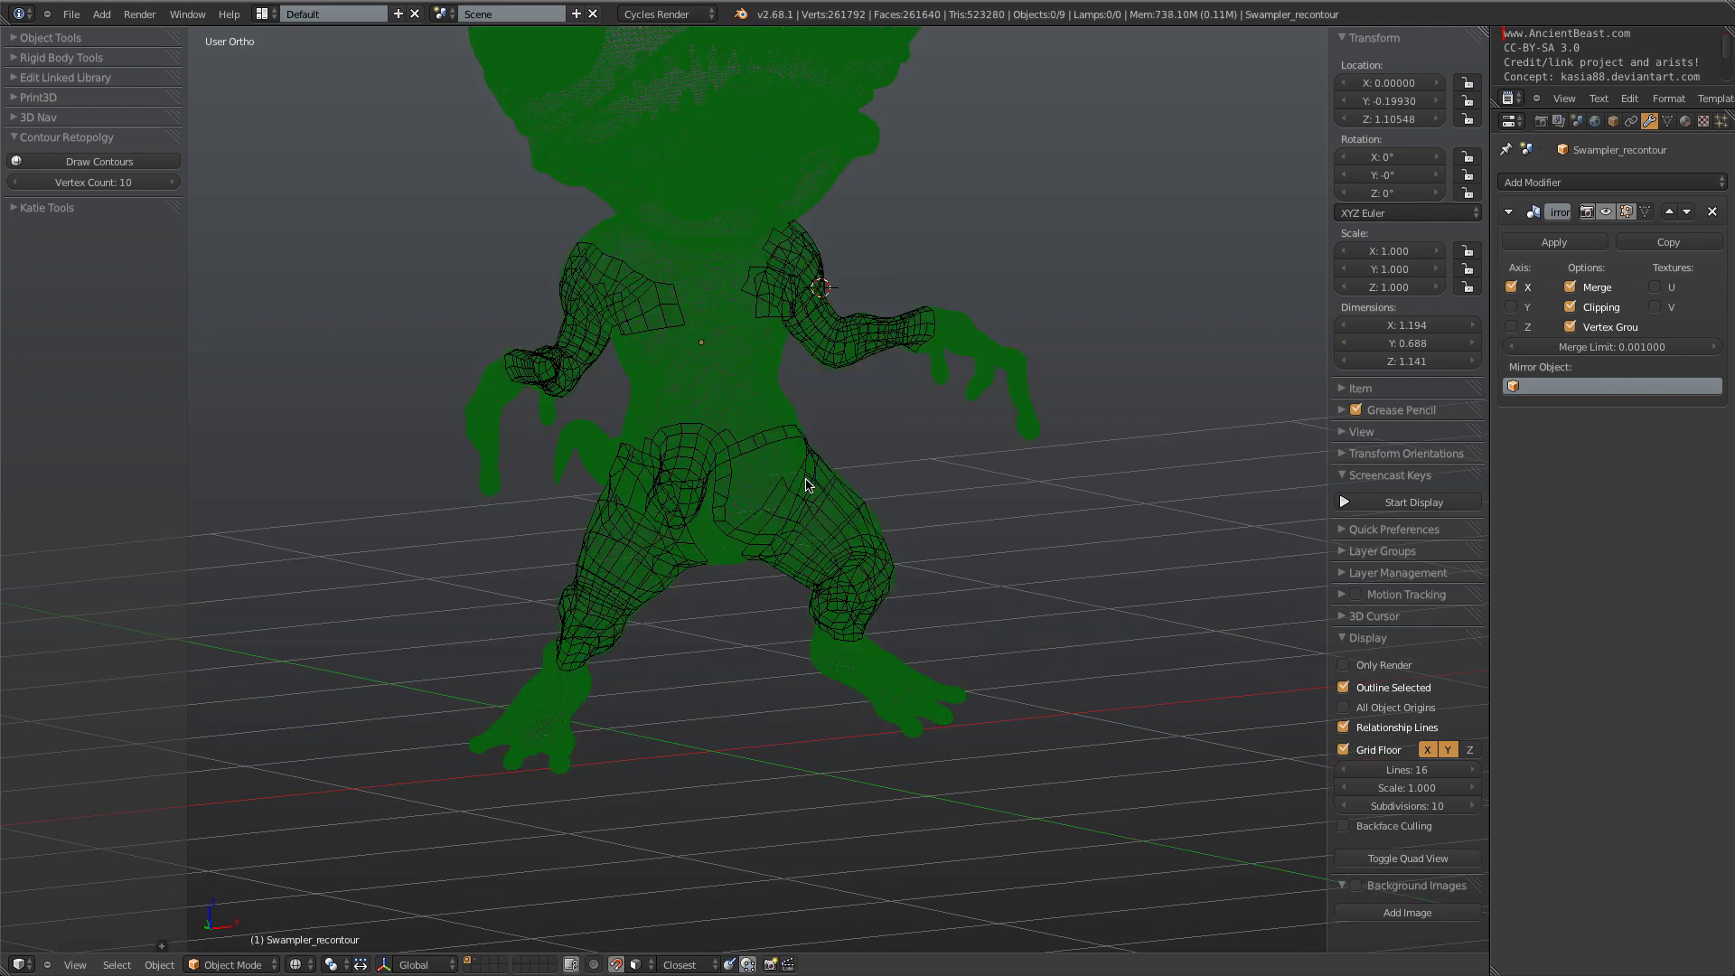
{"action": "key", "text": "KP_Divide"}
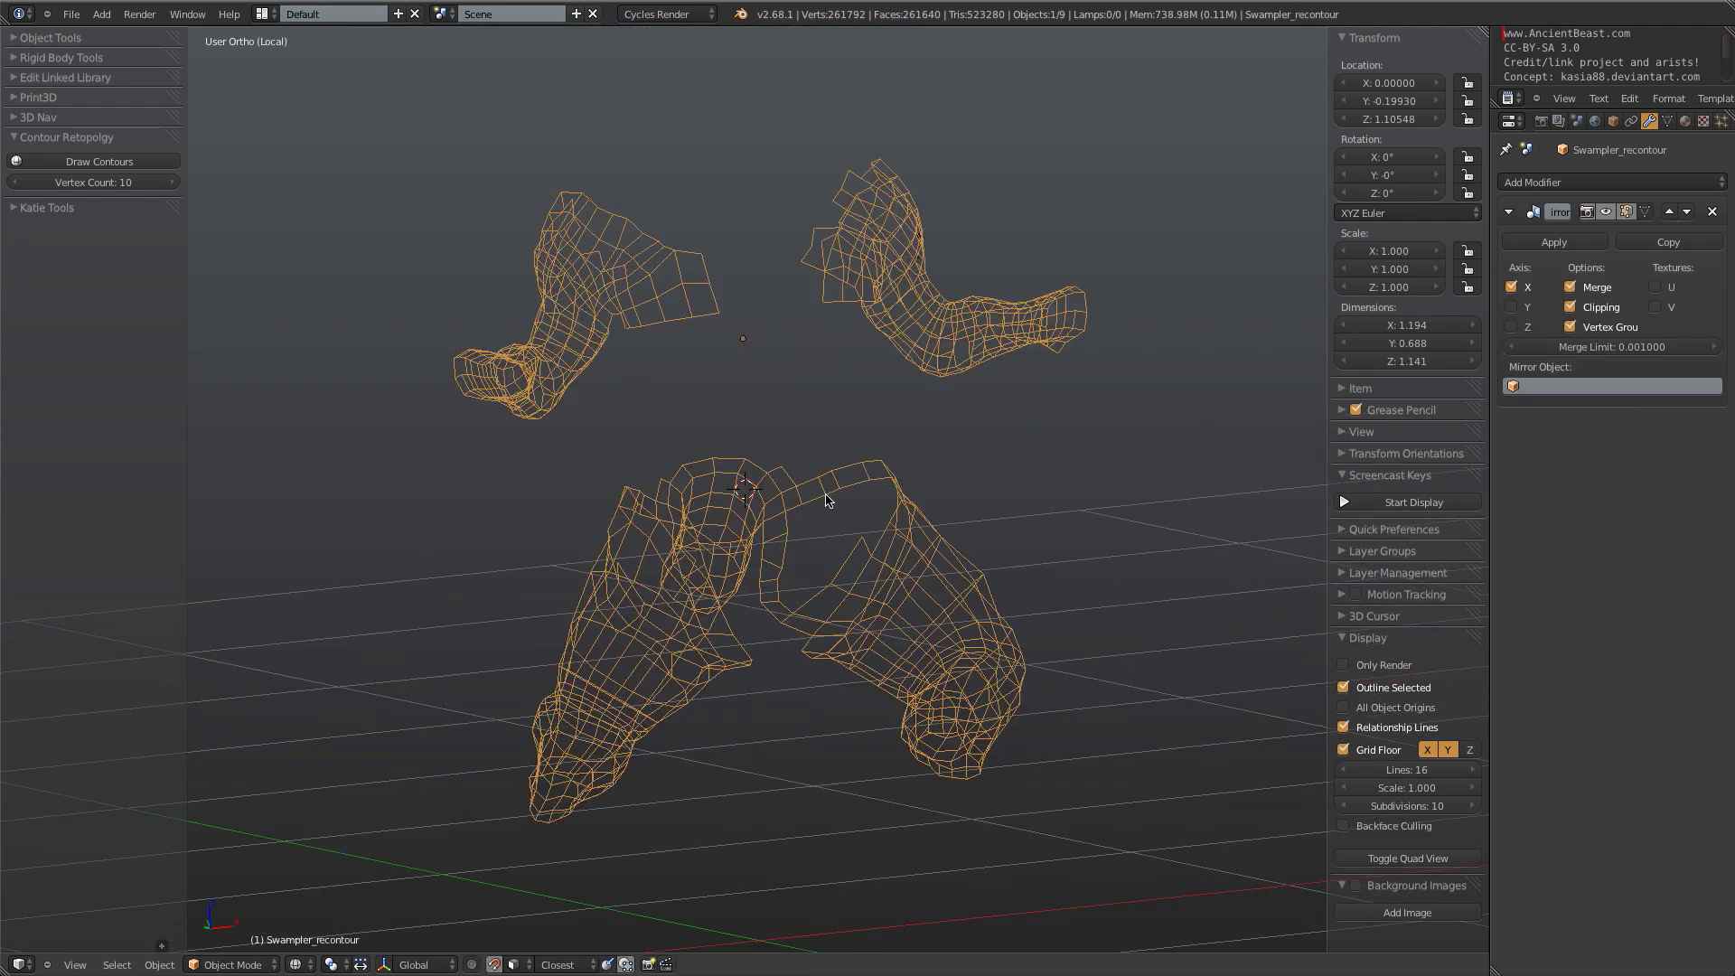
{"action": "key", "text": "z"}
- Examine the isolated, mirrored arm, tail-base and leg topology from several angles
{"action": "scroll", "coordinate": [1049, 488], "scroll_direction": "down", "scroll_amount": 3}
{"action": "mouse_move", "coordinate": [1042, 503]}
{"action": "middle_mouse_down"}
{"action": "mouse_move", "coordinate": [762, 476]}
{"action": "mouse_move", "coordinate": [827, 479]}
{"action": "mouse_move", "coordinate": [1044, 407]}
{"action": "mouse_move", "coordinate": [934, 407]}
{"action": "mouse_move", "coordinate": [795, 542]}
{"action": "mouse_move", "coordinate": [687, 698]}
{"action": "mouse_move", "coordinate": [884, 609]}
{"action": "mouse_move", "coordinate": [871, 531]}
{"action": "mouse_move", "coordinate": [820, 507]}
{"action": "middle_mouse_up"}
{"action": "middle_click_drag", "start_coordinate": [912, 373], "coordinate": [907, 333]}
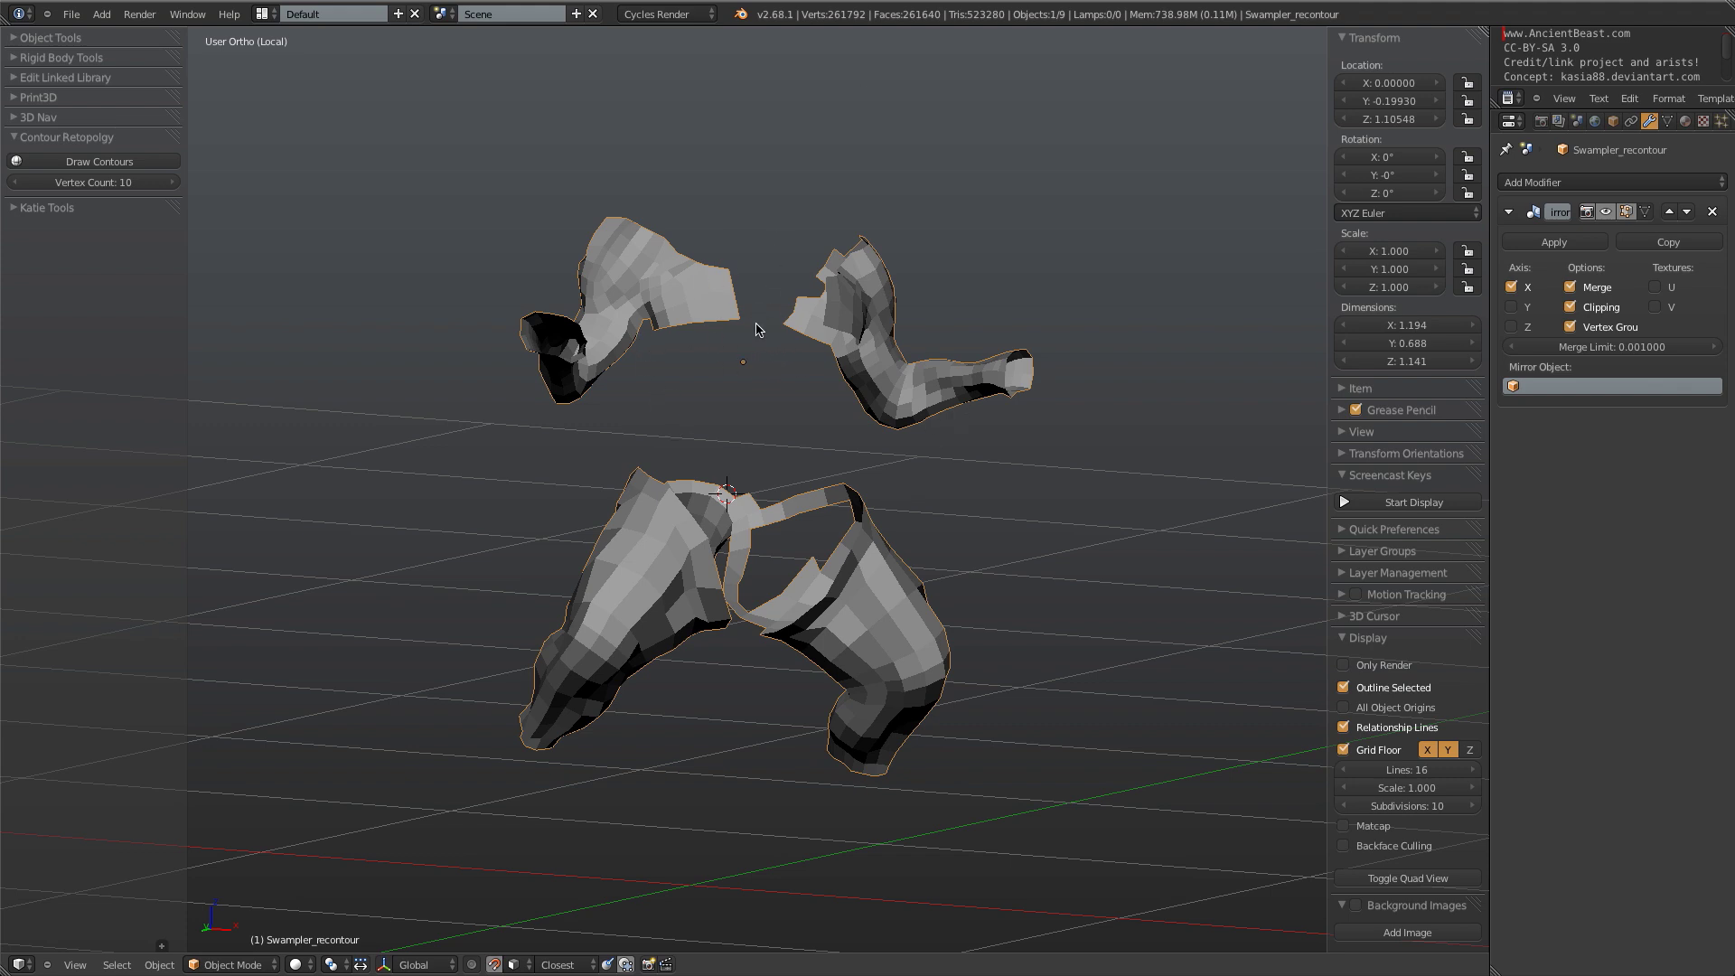
{"action": "middle_click_drag", "start_coordinate": [782, 395], "coordinate": [906, 388]}
{"action": "middle_click_drag", "start_coordinate": [904, 567], "coordinate": [773, 441]}
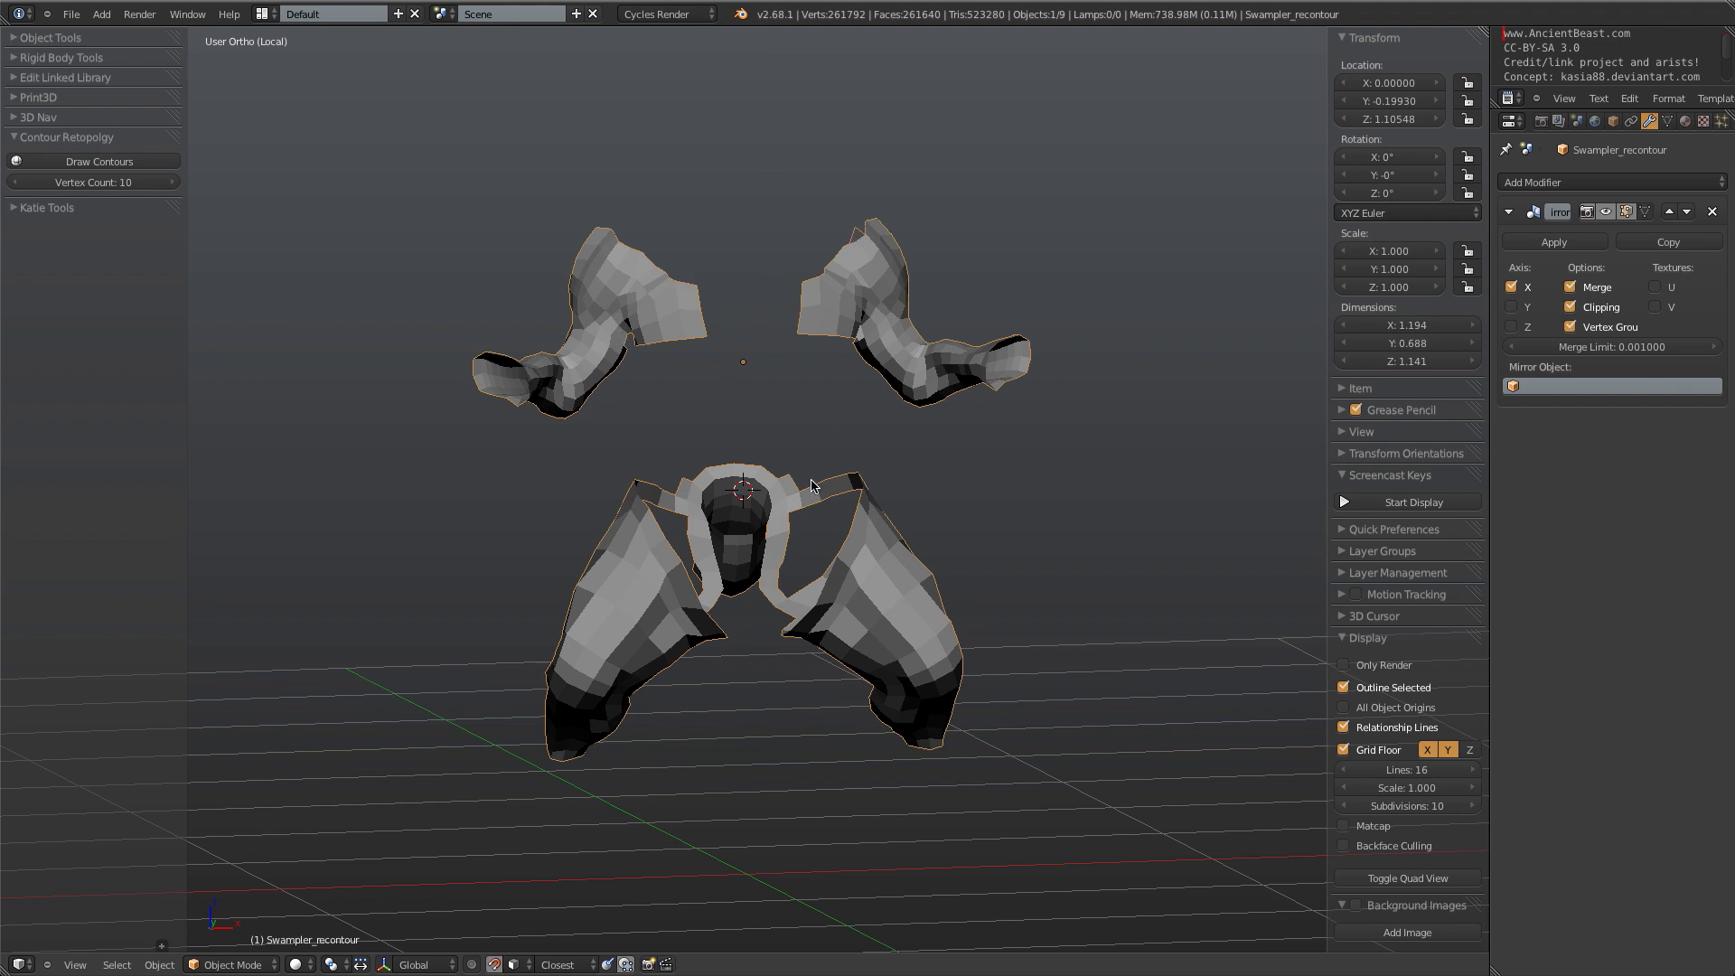
{"action": "middle_click_drag", "start_coordinate": [870, 538], "coordinate": [840, 629], "text": "shift"}
{"action": "middle_click_drag", "start_coordinate": [800, 420], "coordinate": [791, 529], "text": "shift"}
{"action": "middle_click_drag", "start_coordinate": [864, 353], "coordinate": [794, 433], "text": "ctrl"}
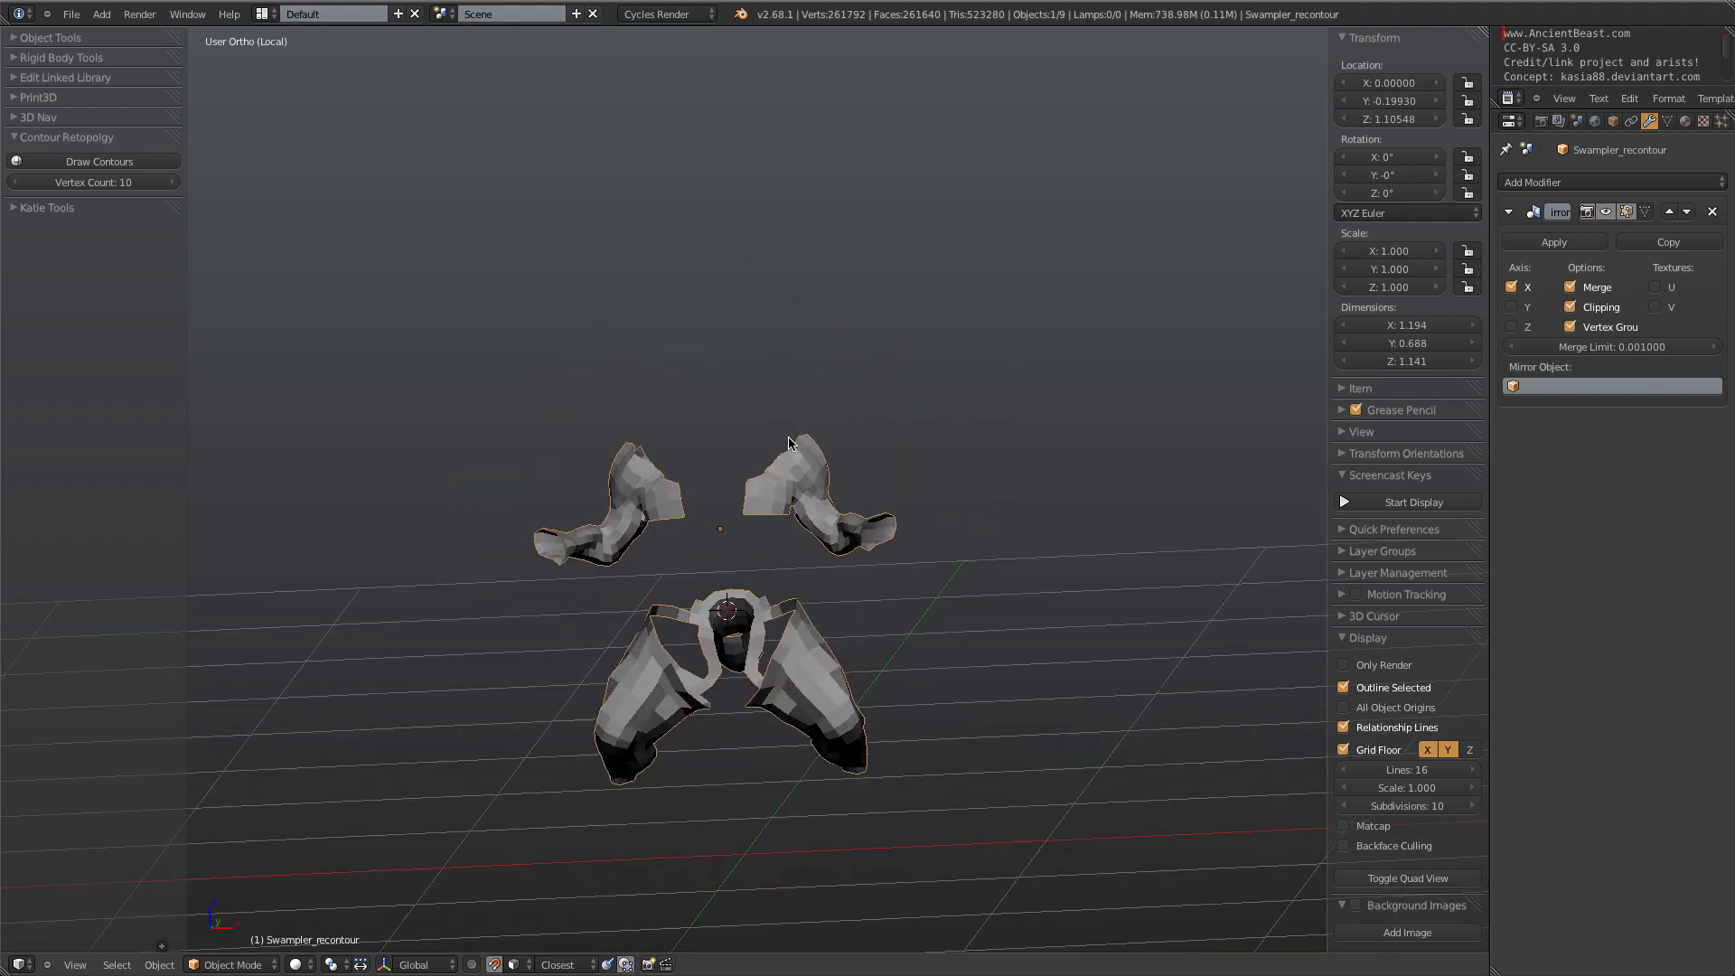
- Bring the sculpt back into view, switch to the front view and select the retopology mesh
{"action": "key", "text": "KP_Divide"}
{"action": "key", "text": "KP_1"}
{"action": "scroll", "coordinate": [777, 438], "scroll_direction": "up", "scroll_amount": 3}
{"action": "key", "text": "a"}
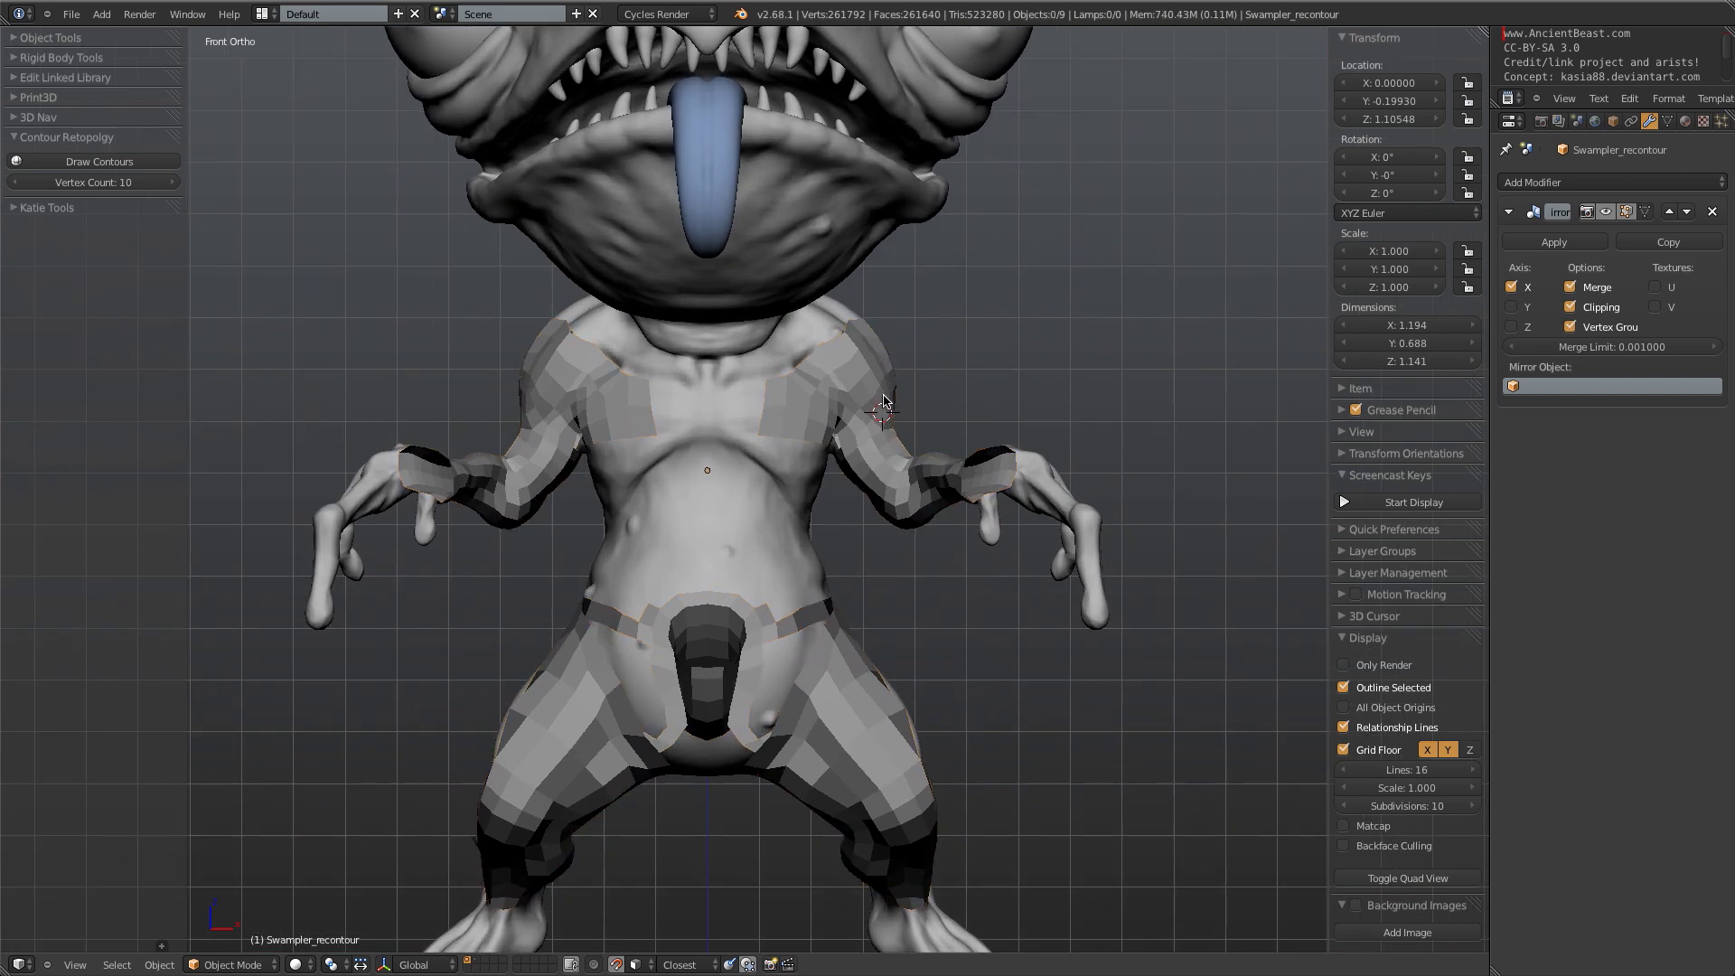
{"action": "right_click", "coordinate": [891, 408]}
{"action": "key", "text": "z"}
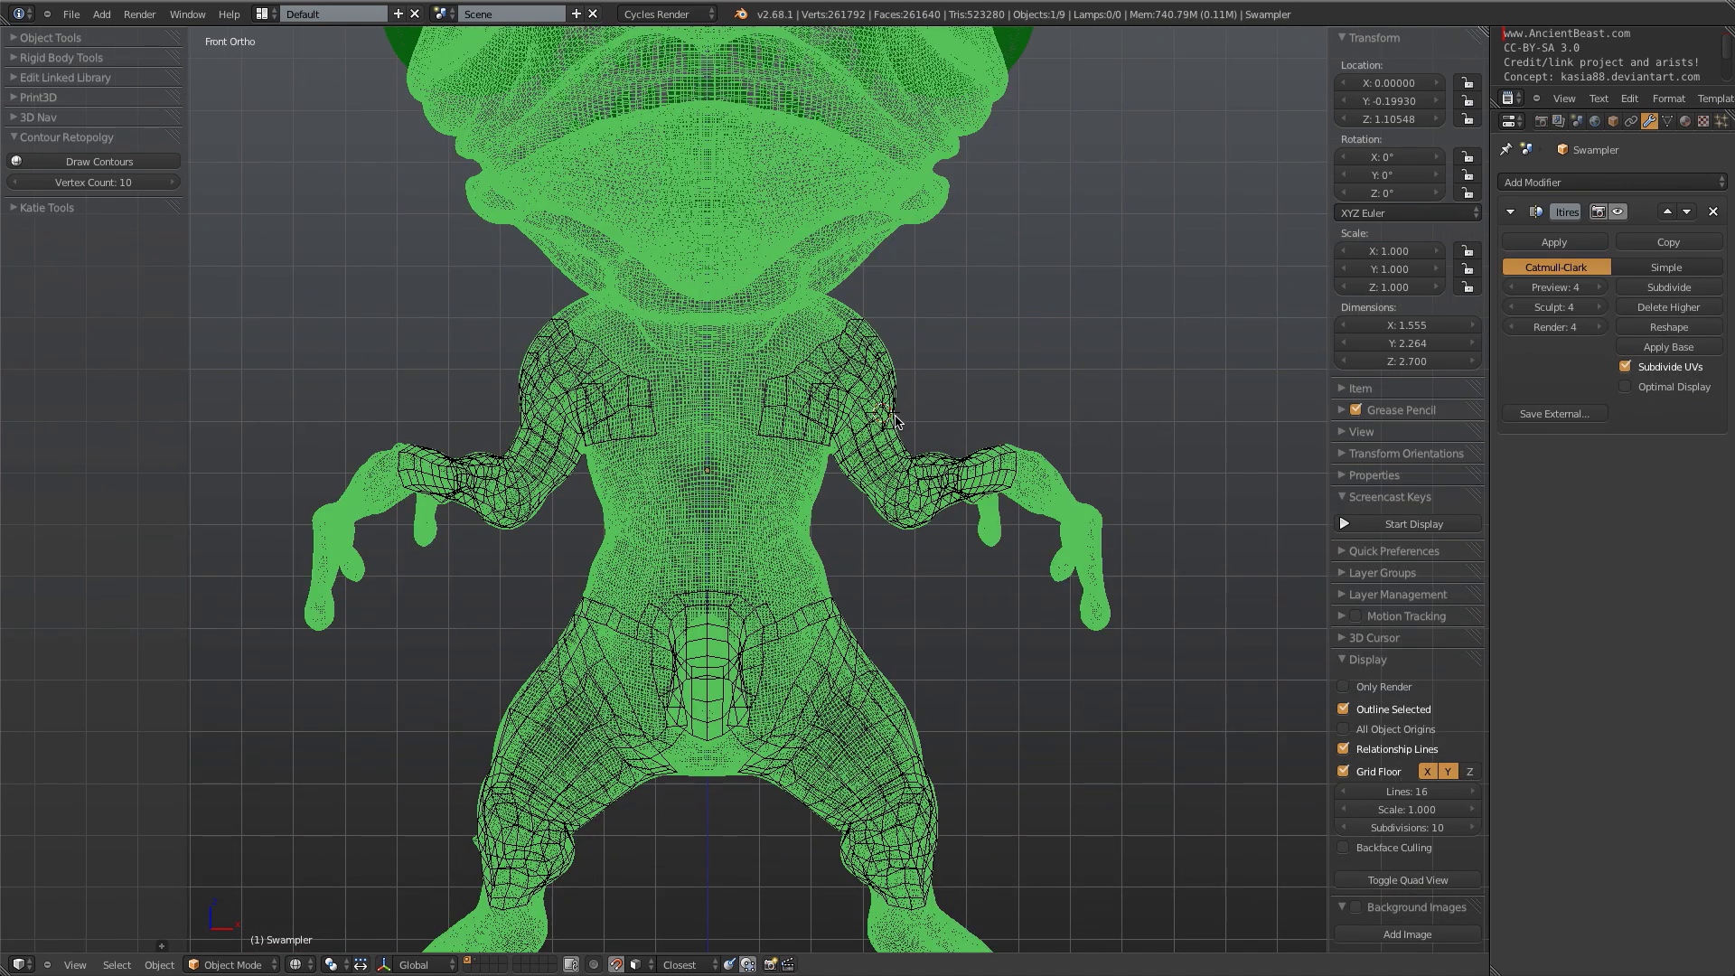
{"action": "right_click", "coordinate": [893, 419]}
{"action": "key", "text": "z"}
{"action": "scroll", "coordinate": [874, 402], "scroll_direction": "down", "scroll_amount": 3}
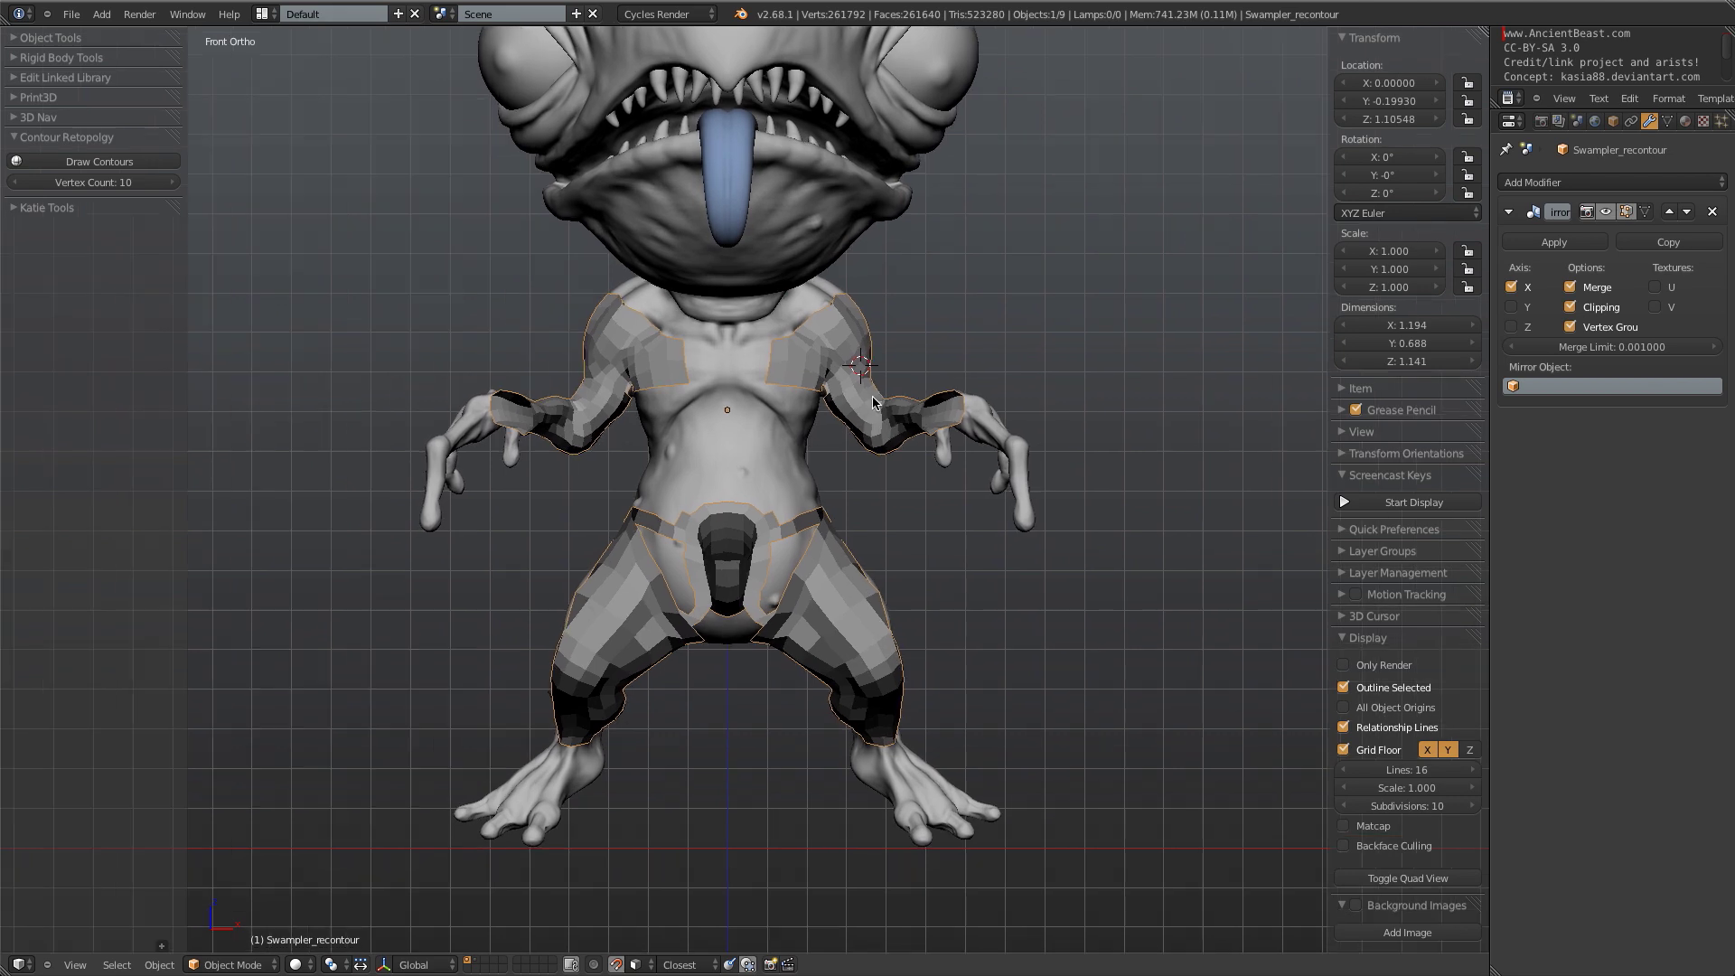
{"action": "scroll", "coordinate": [873, 403], "scroll_direction": "up", "scroll_amount": 1}
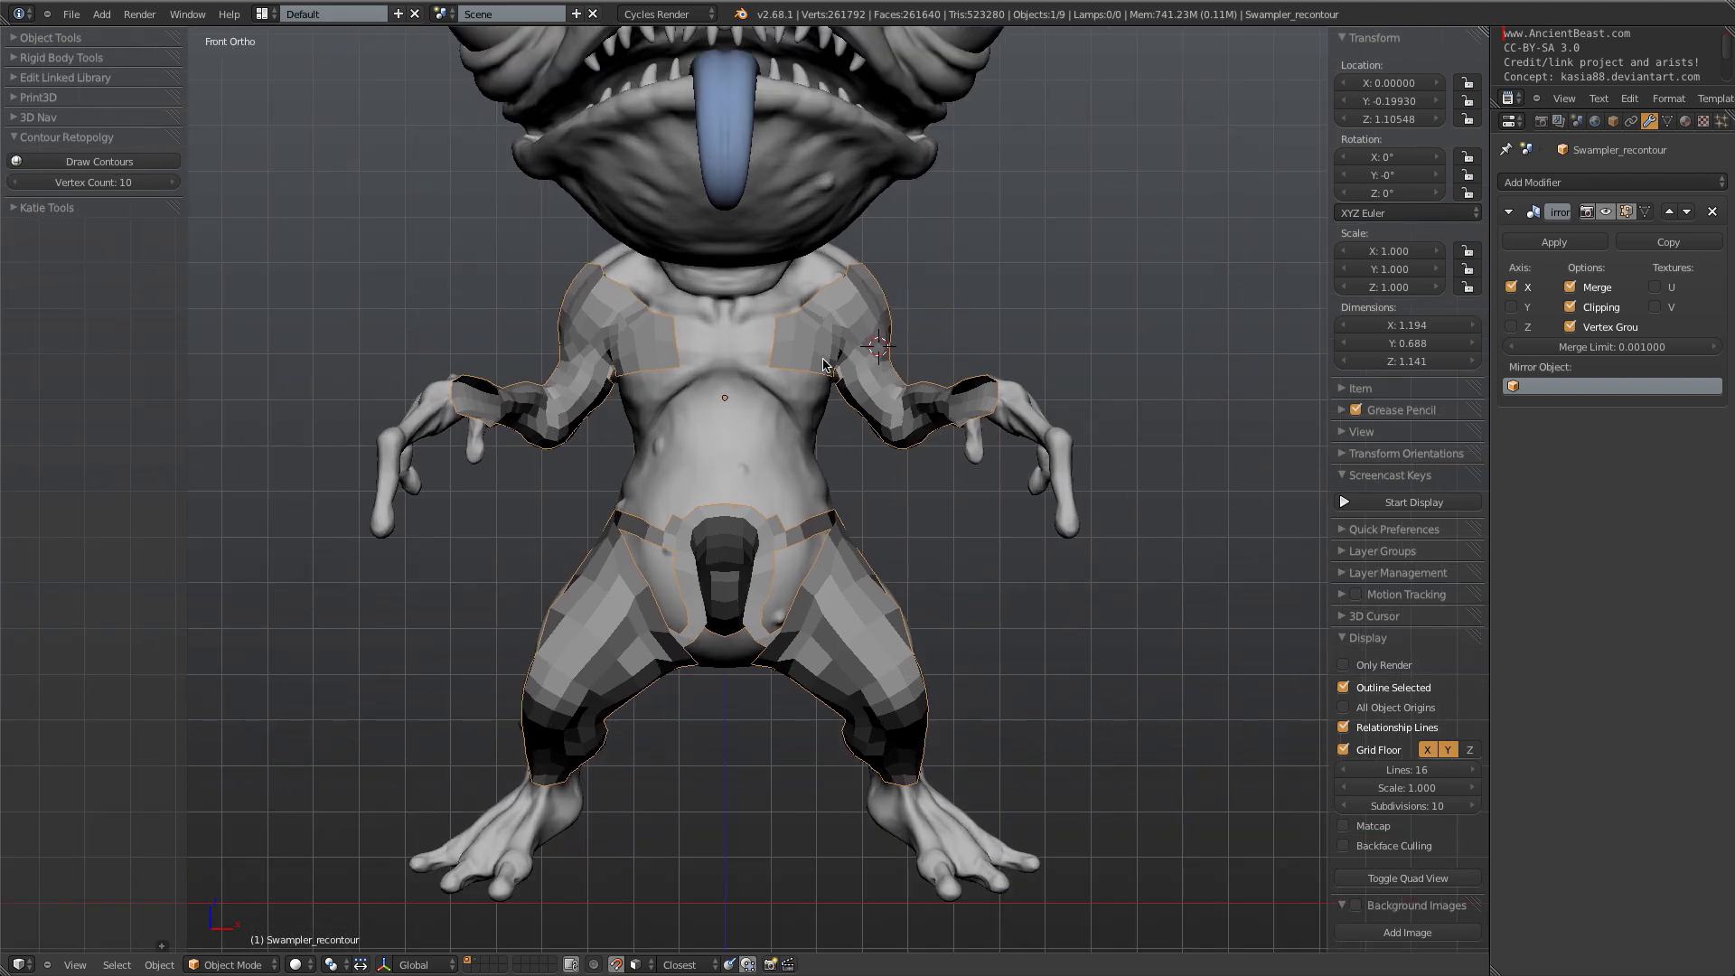
{"action": "scroll", "coordinate": [823, 364], "scroll_direction": "up", "scroll_amount": 2}
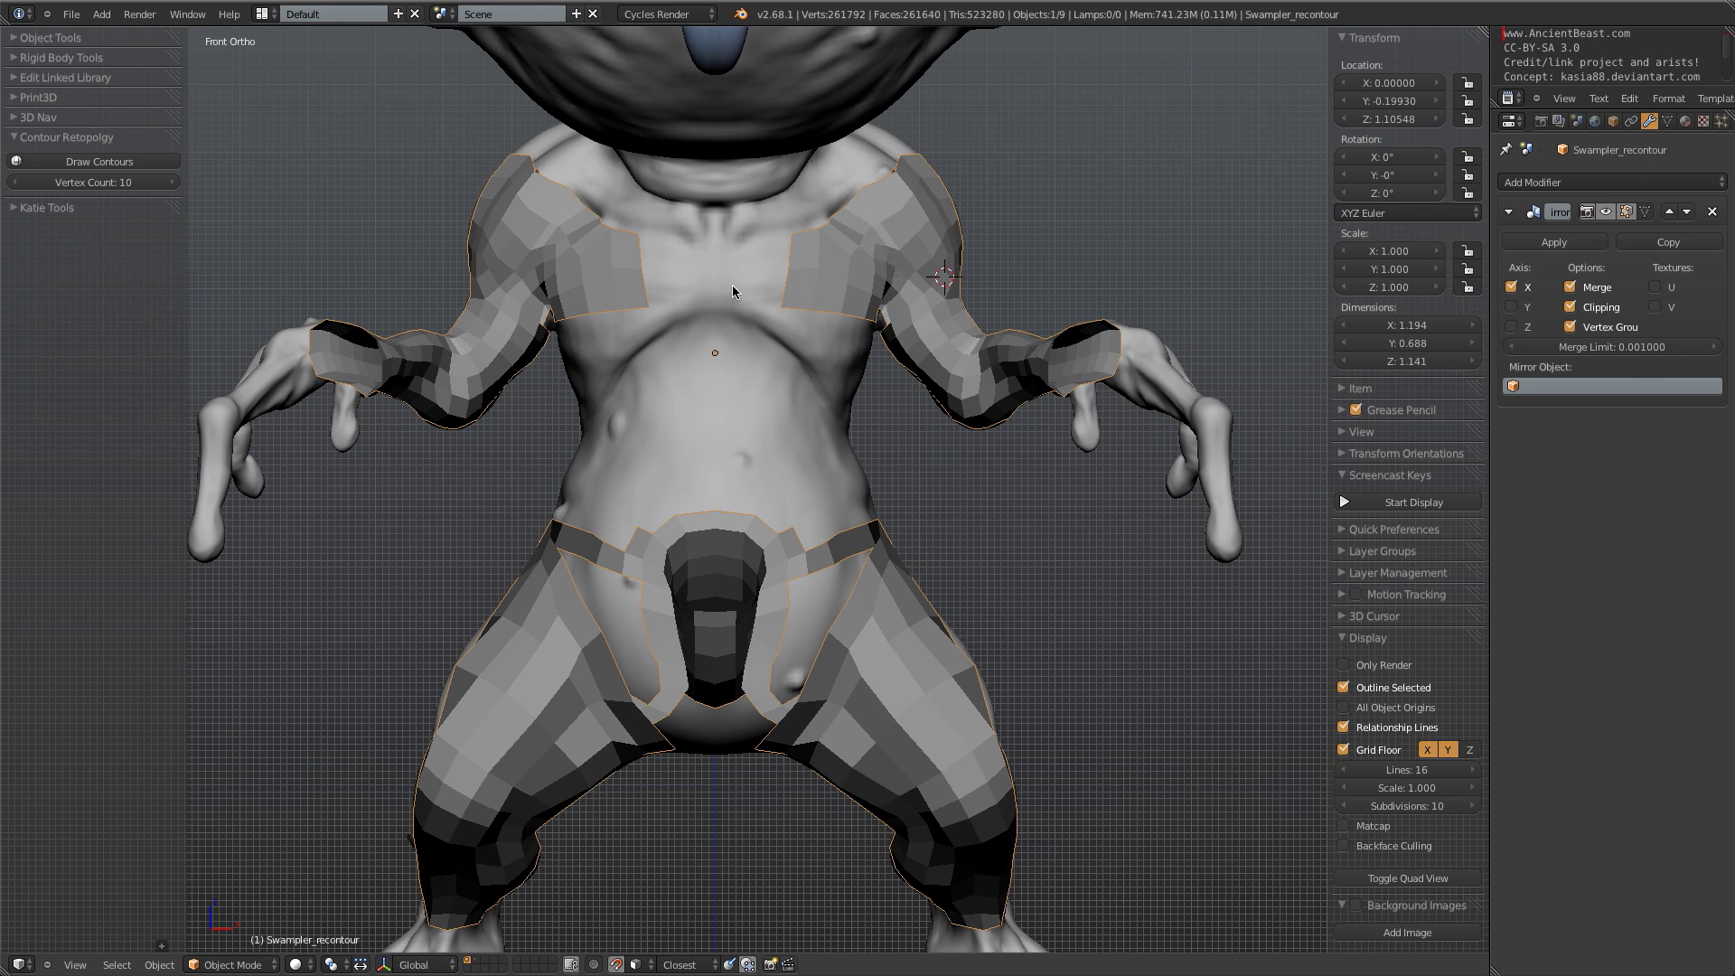
{"action": "middle_click_drag", "start_coordinate": [853, 284], "coordinate": [875, 383], "text": "ctrl"}
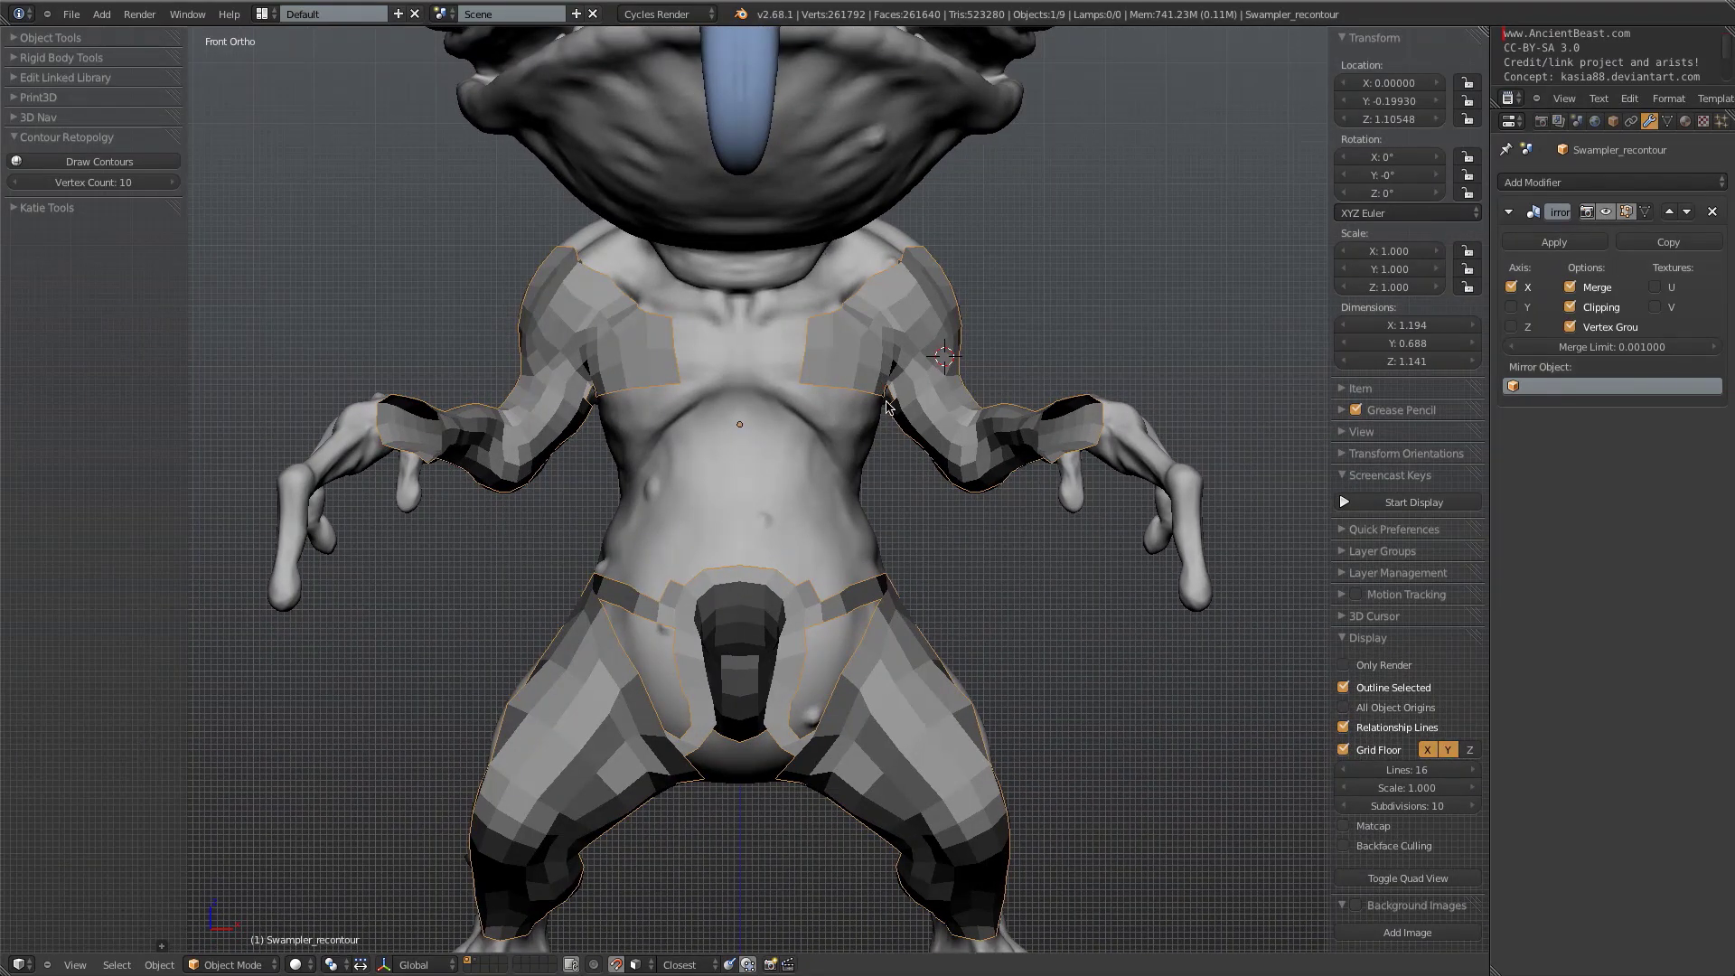